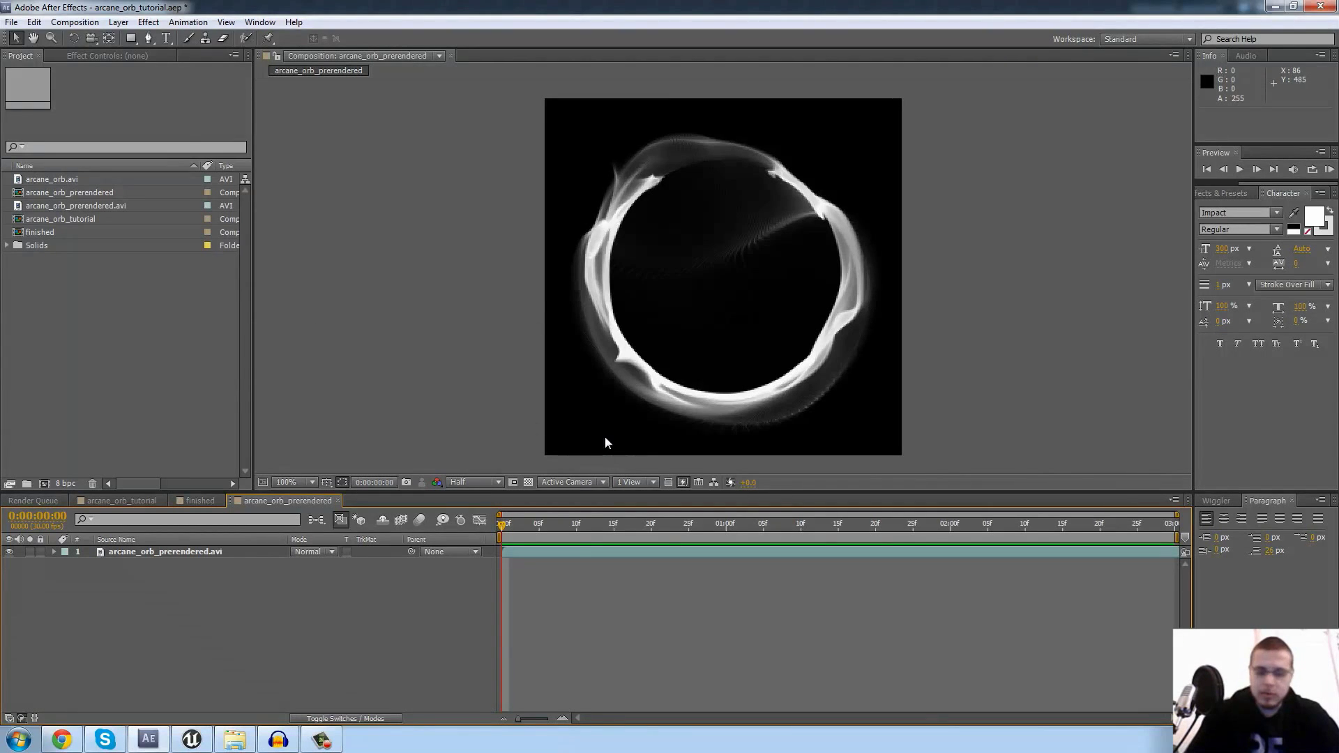
Preview the orb animation and move the current time to 0:00:02:04
key("space")
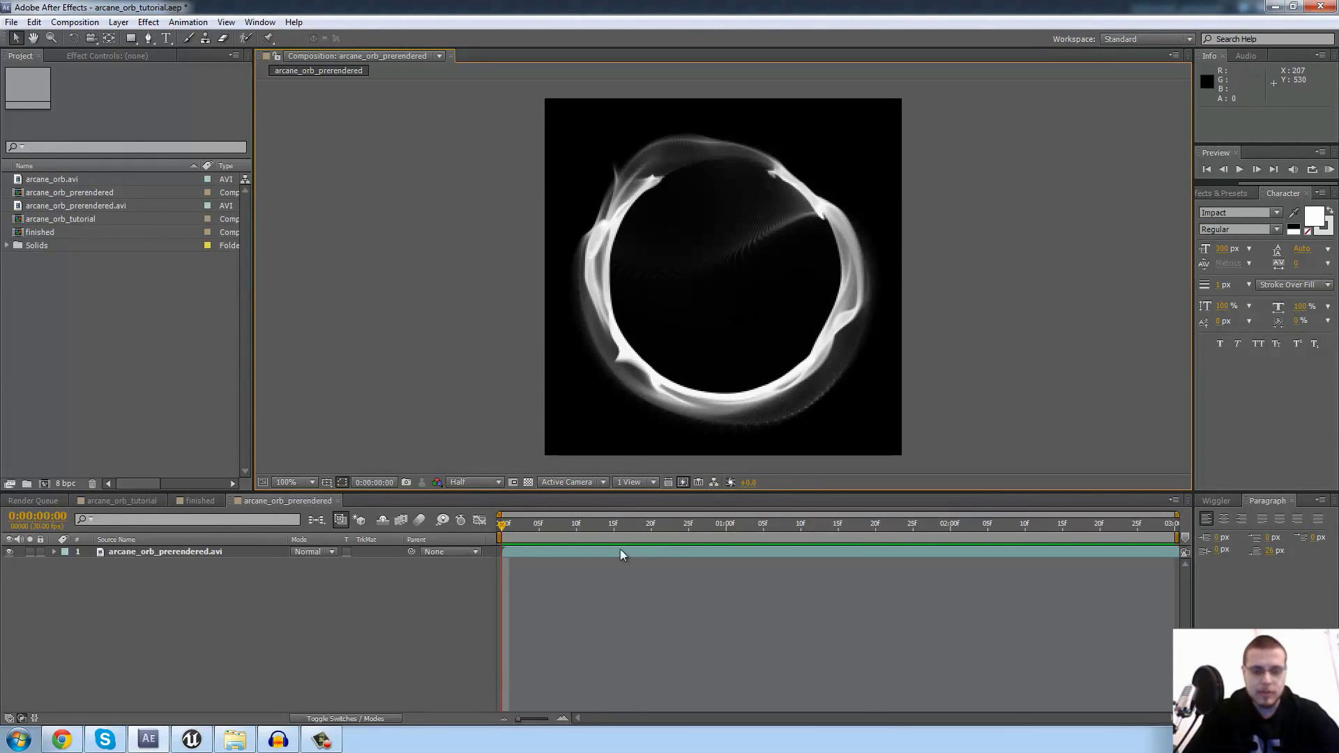
left_click_drag(500, 528, 980, 520)
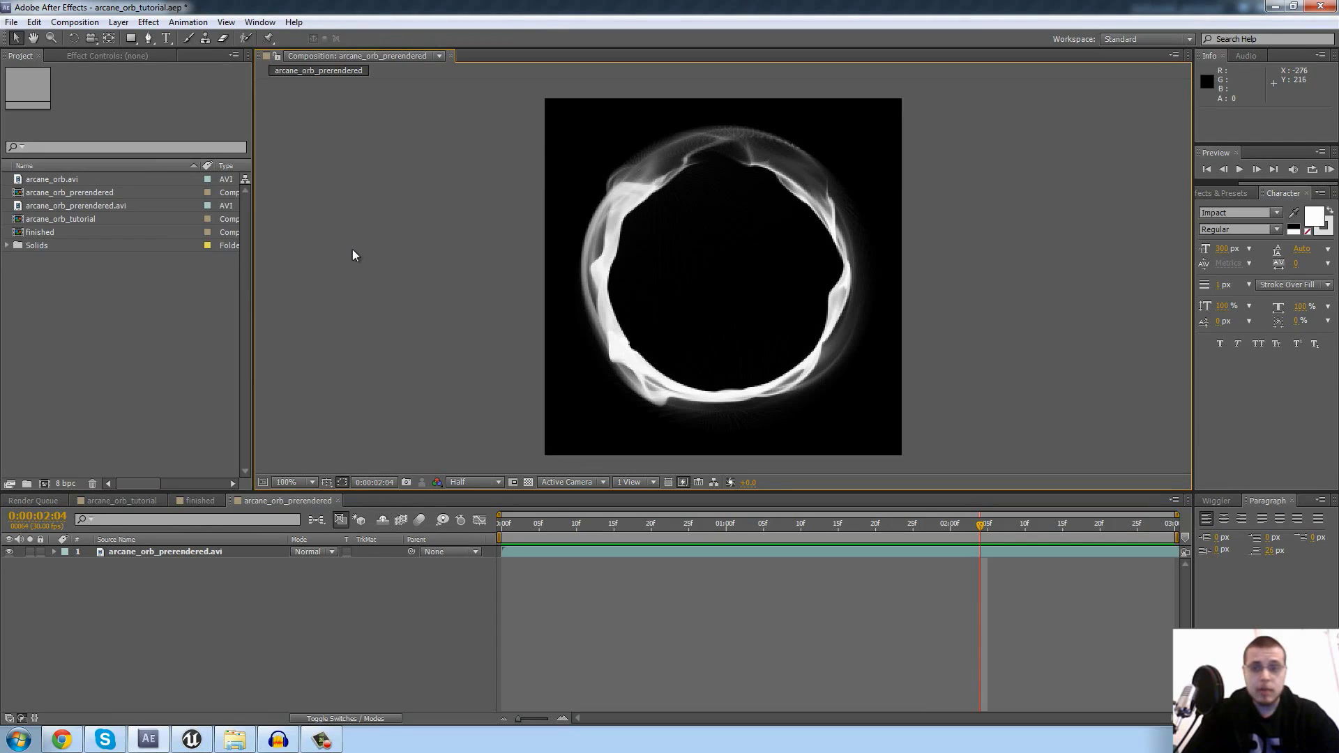
Bring up the Sheetah spritesheet export script
left_click_drag(1270, 184, 1220, 180)
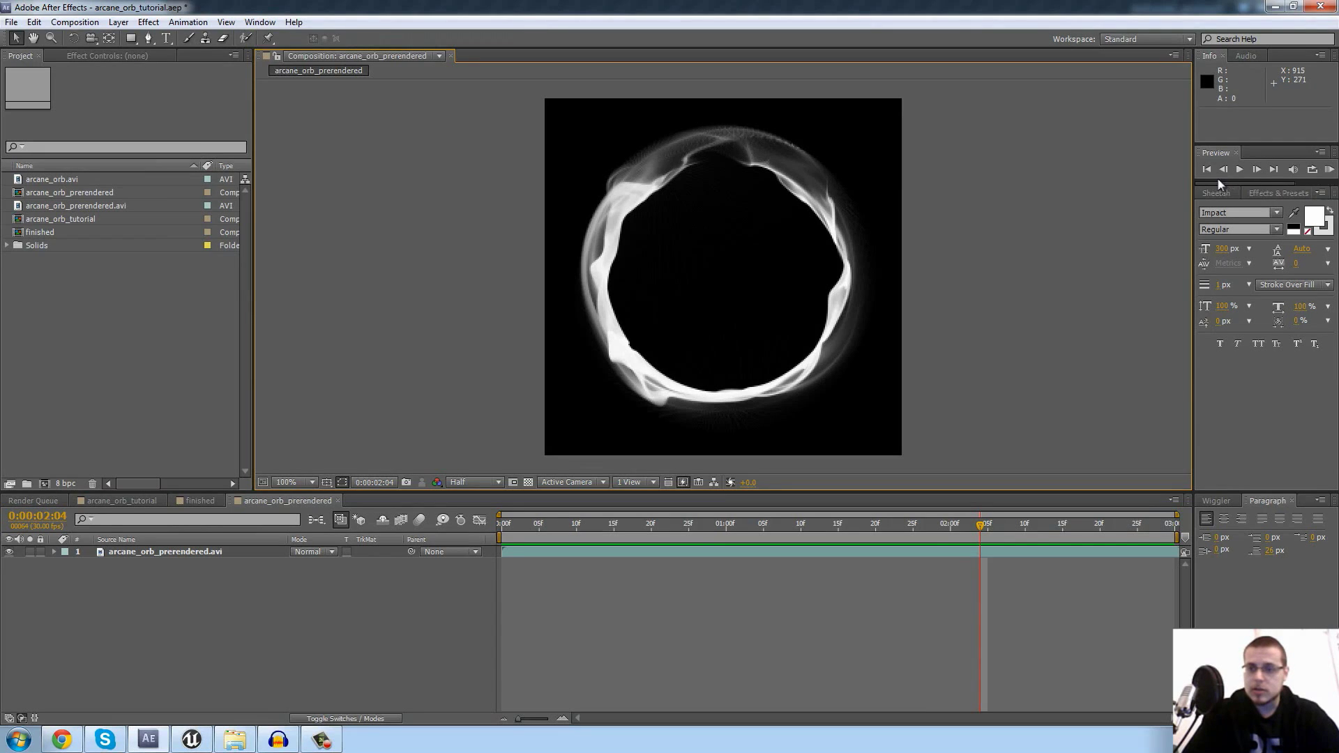
left_click(1214, 193)
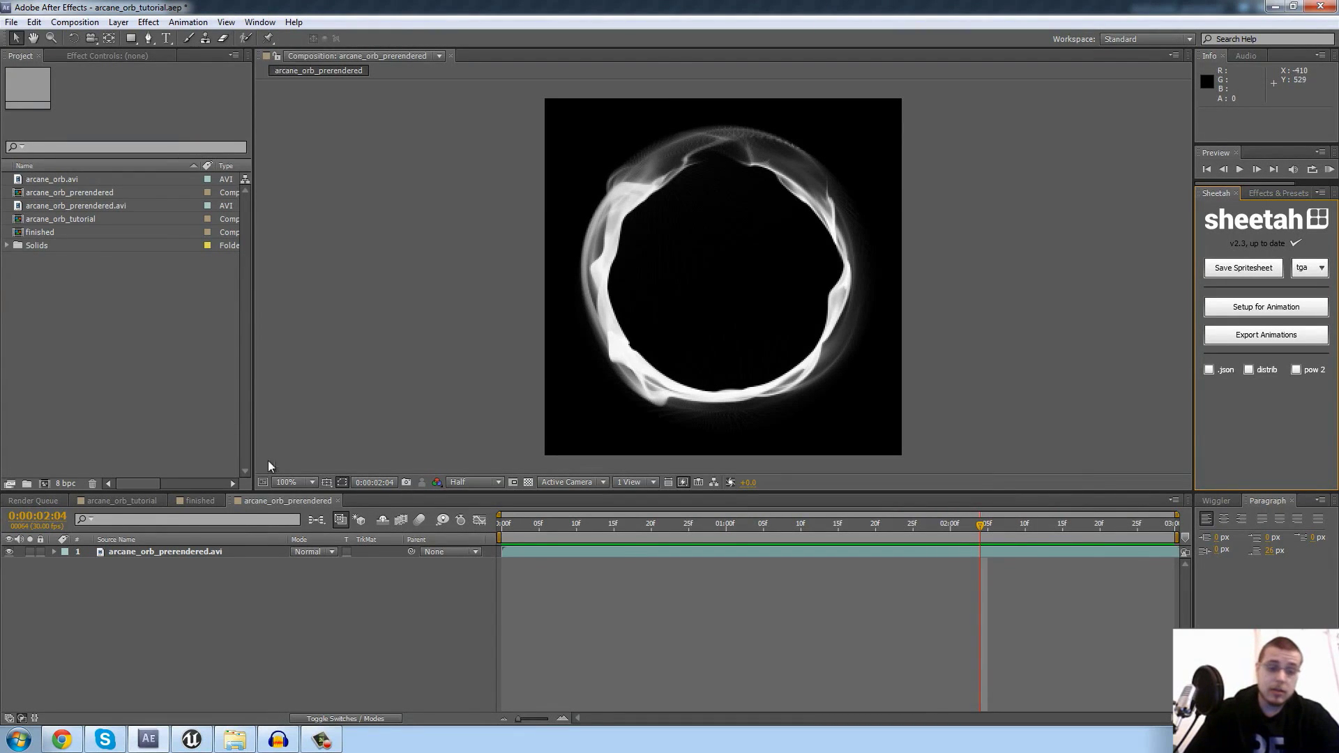
left_click(358, 268)
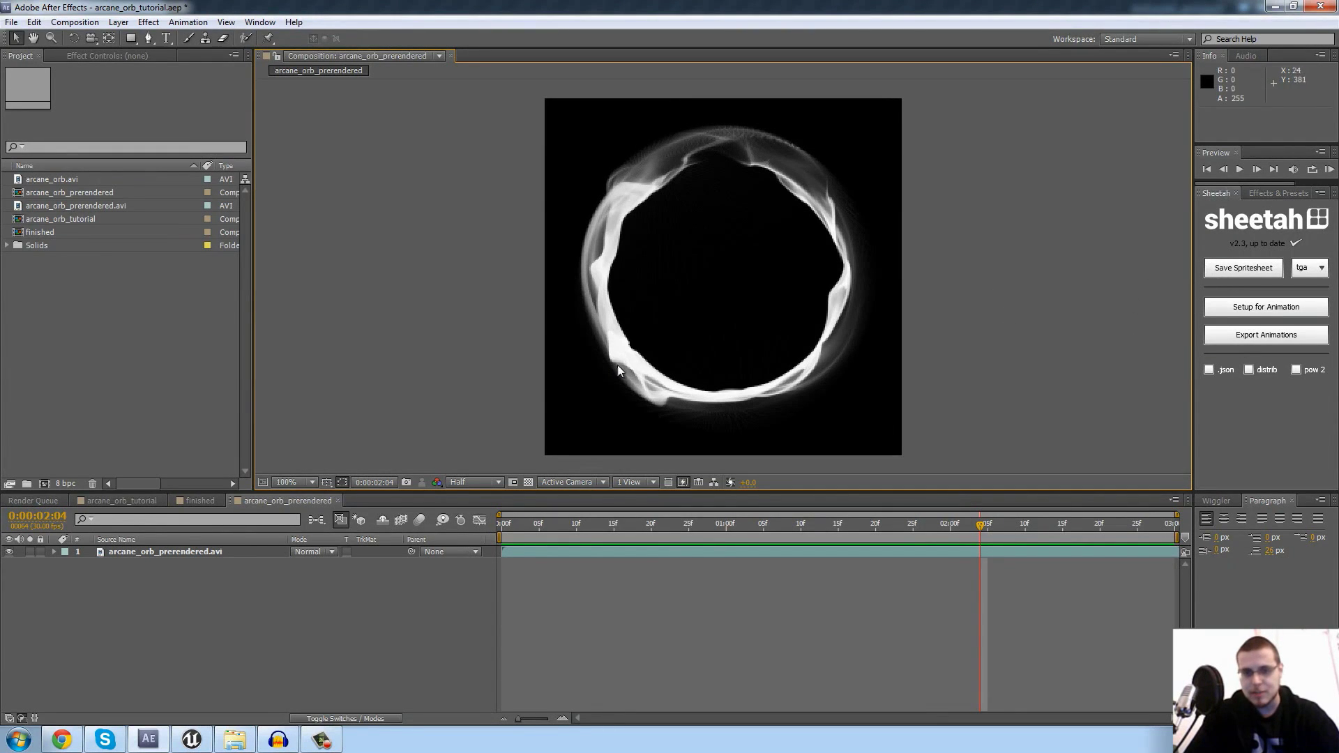
Set the duration of the arcane_orb_prerendered composition to 0:00:02:04
left_click(194, 553)
left_click(321, 395)
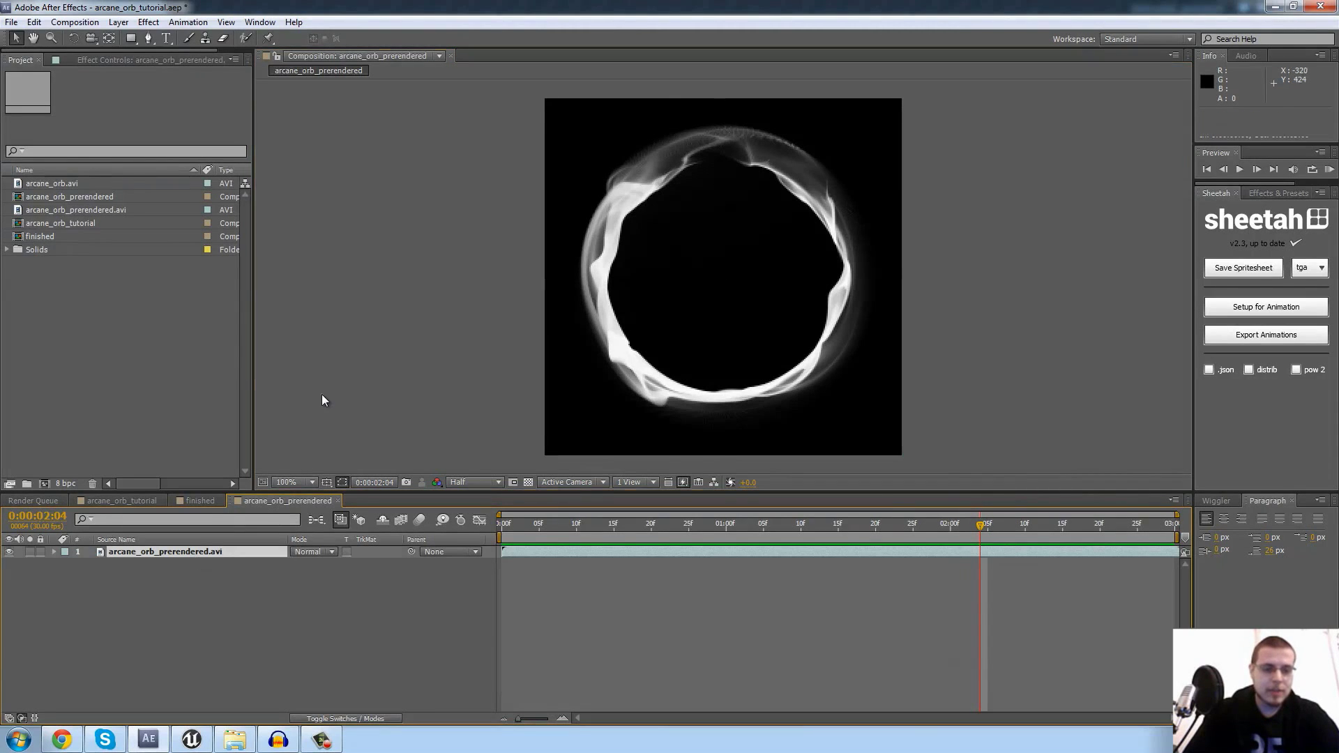
right_click(439, 206)
left_click(474, 236)
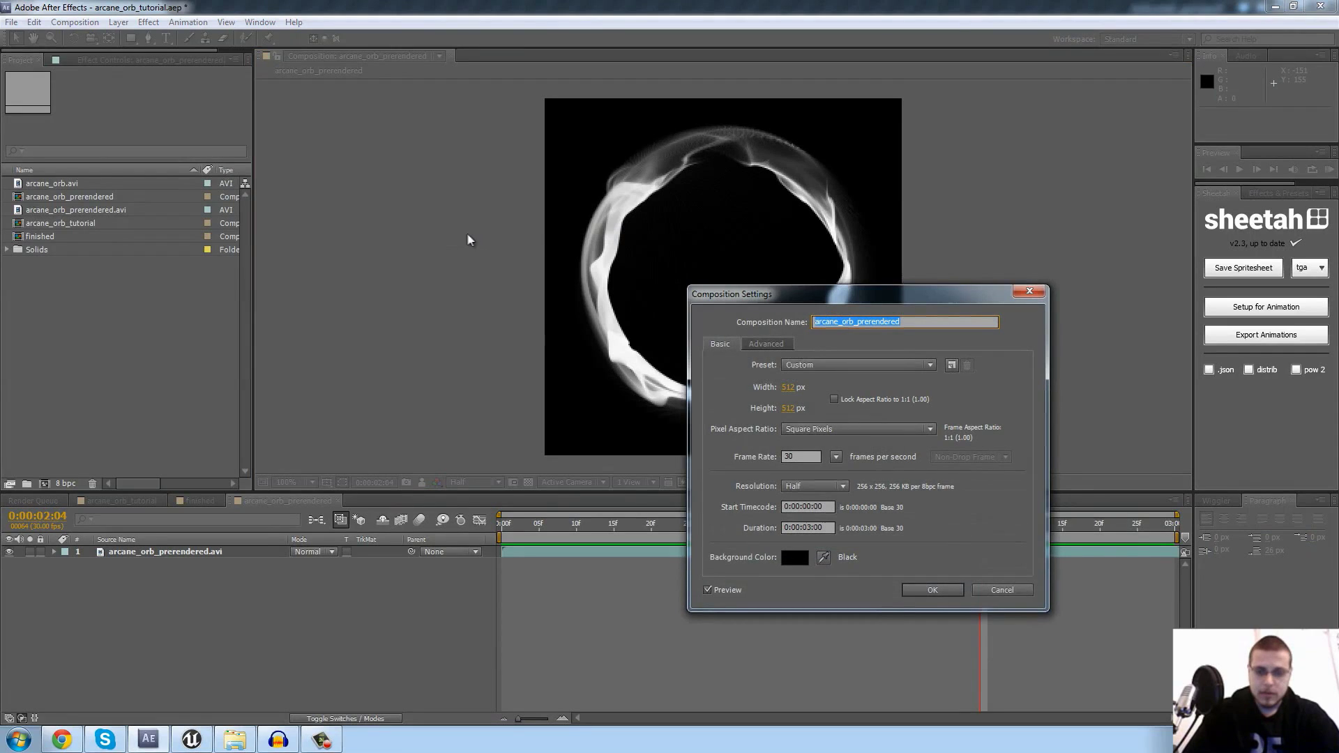
left_click(811, 528)
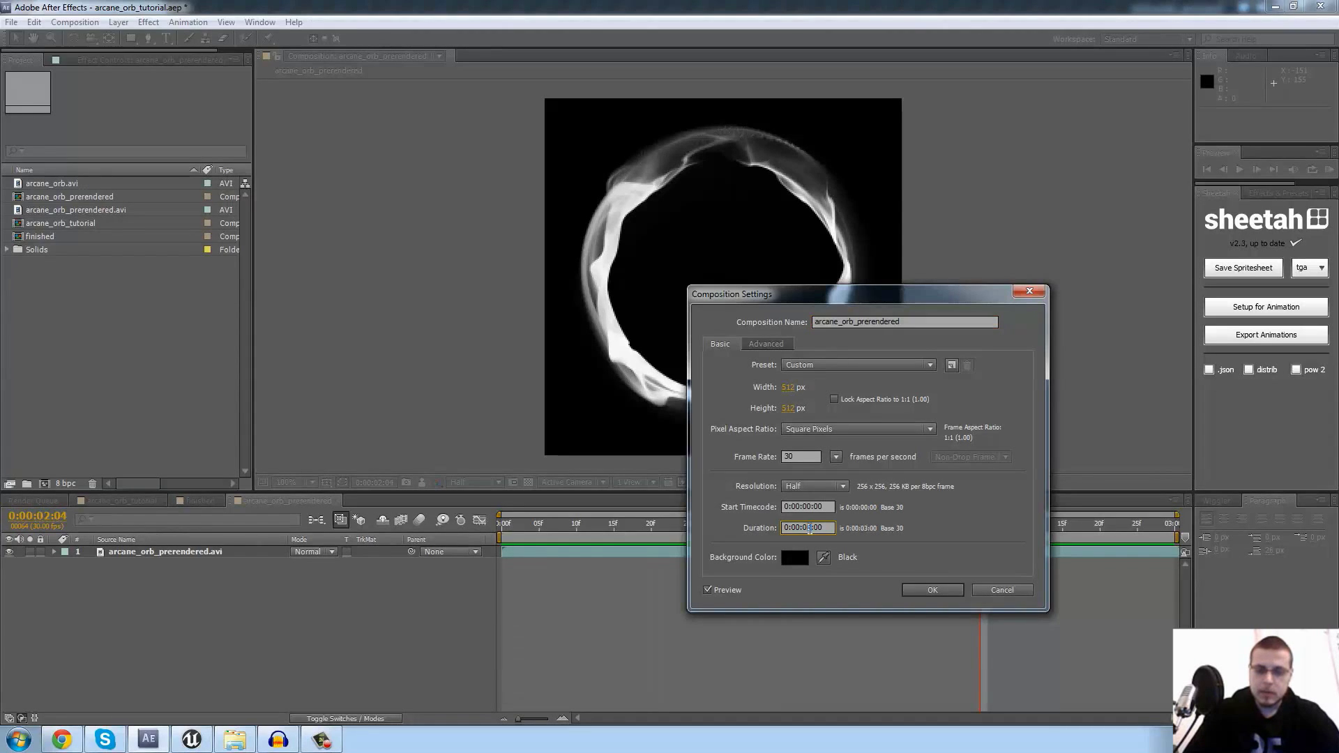
type("2:04")
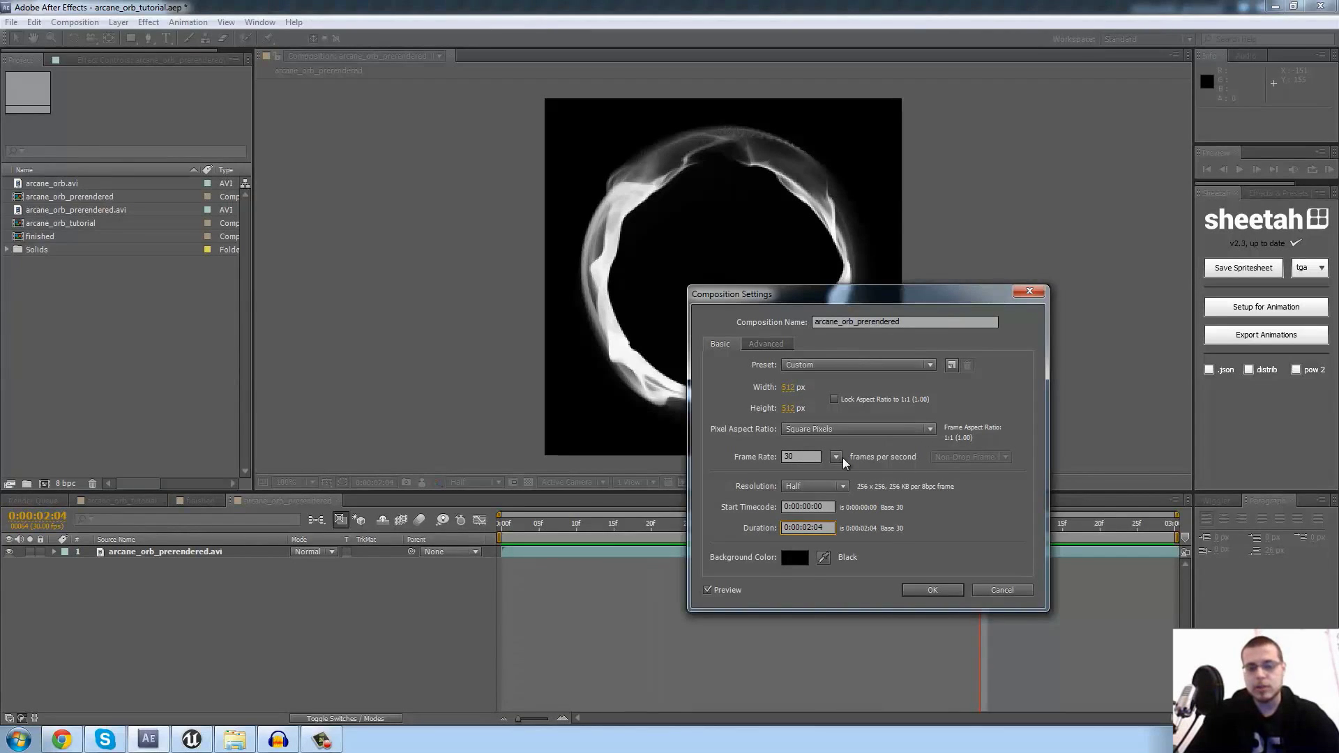
type("4")
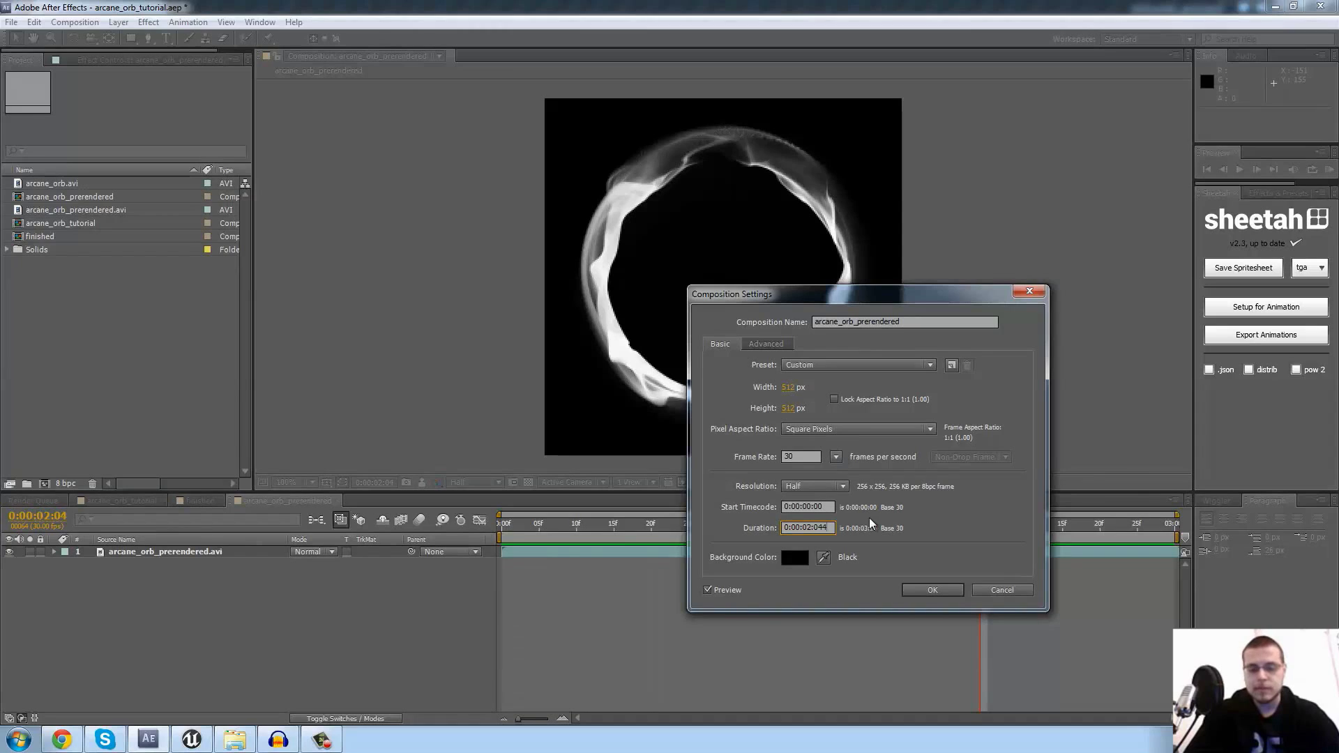
key("BackSpace")
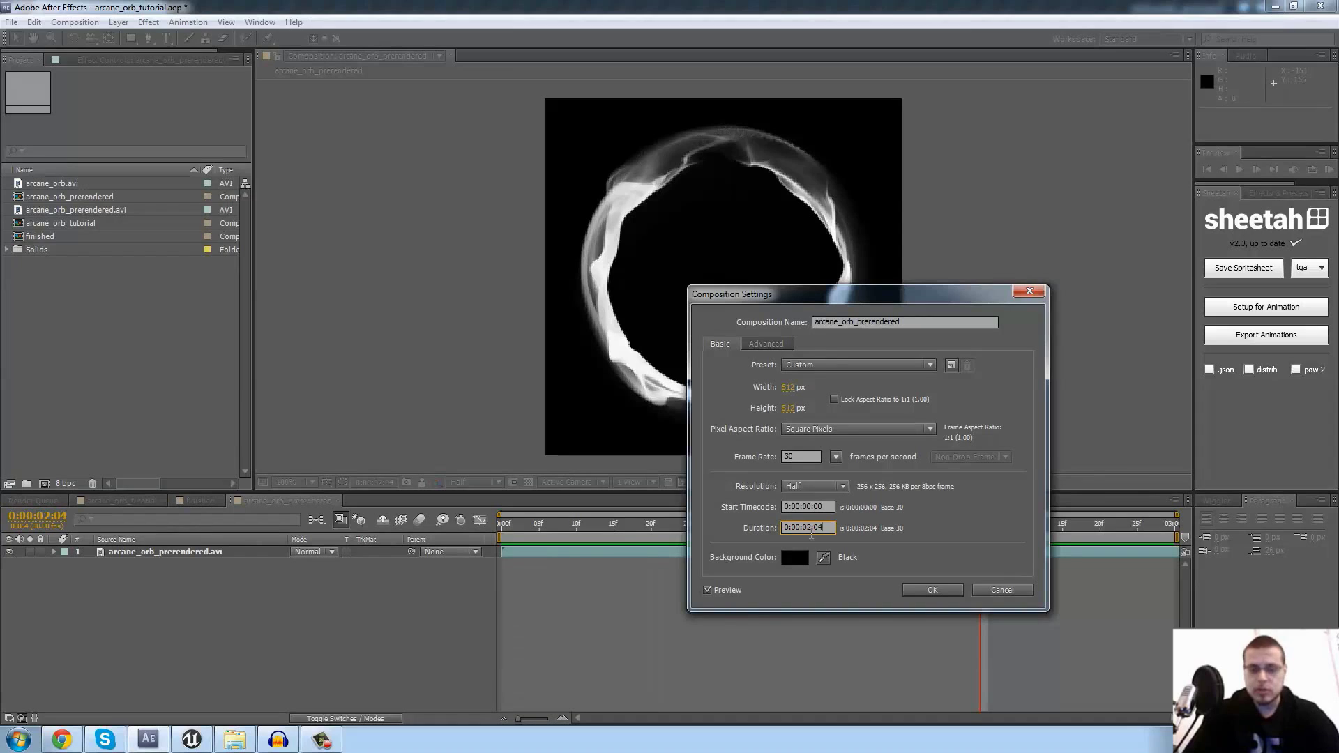
left_click(932, 591)
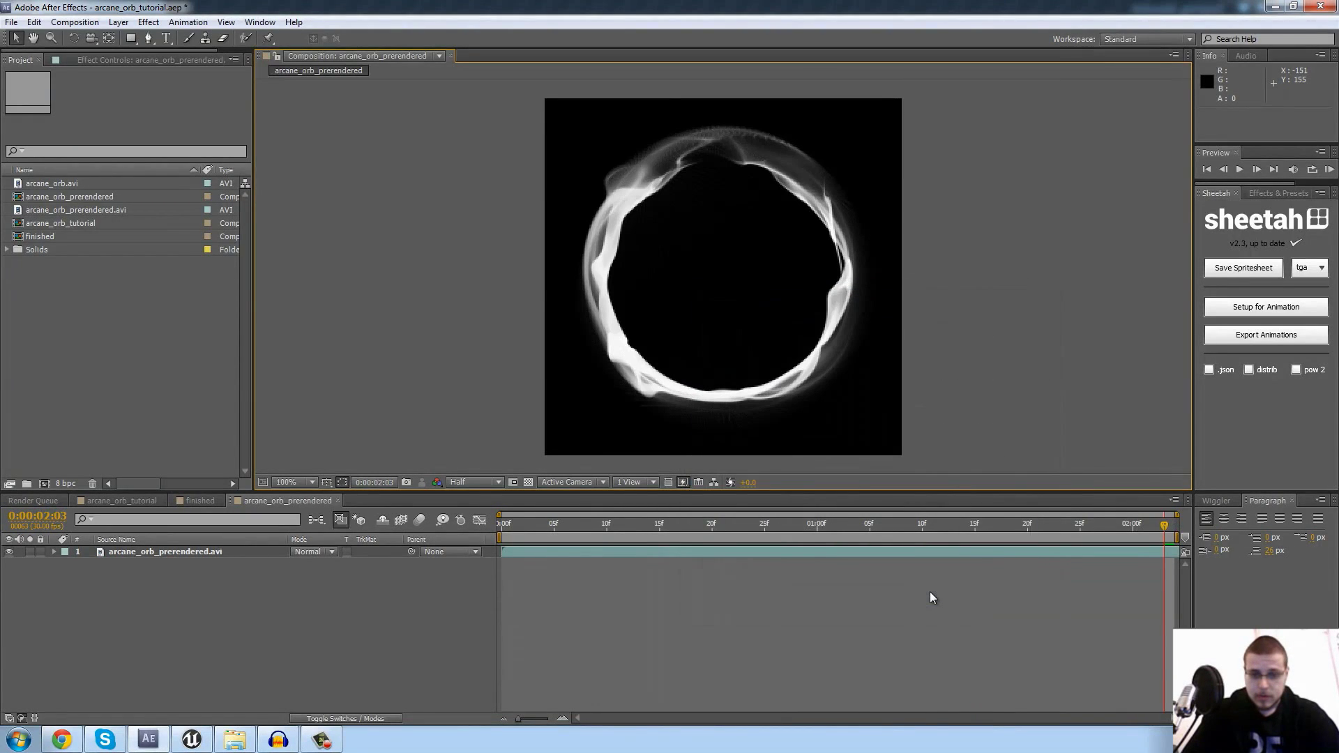
Enable time remapping on the arcane_orb_prerendered.avi layer and return the current time to the first frame
left_click(191, 553)
right_click(190, 552)
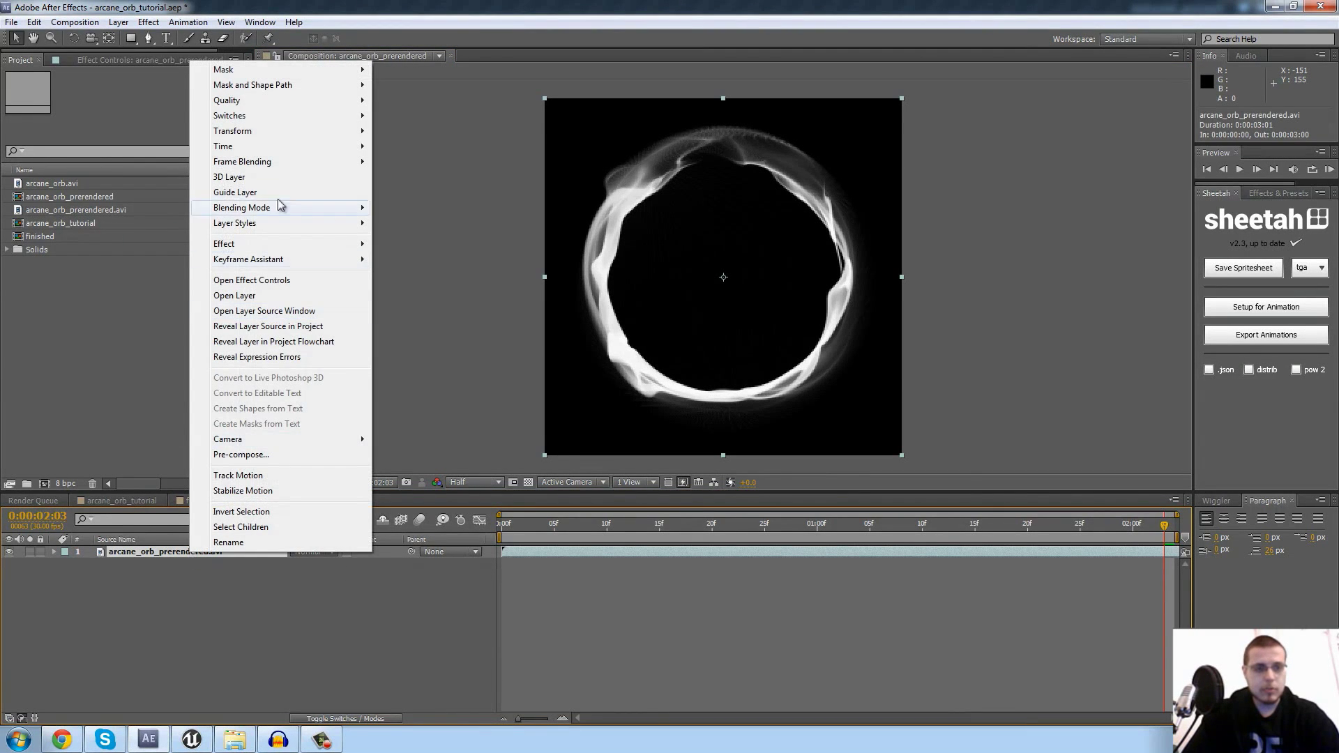
mouse_move(286, 148)
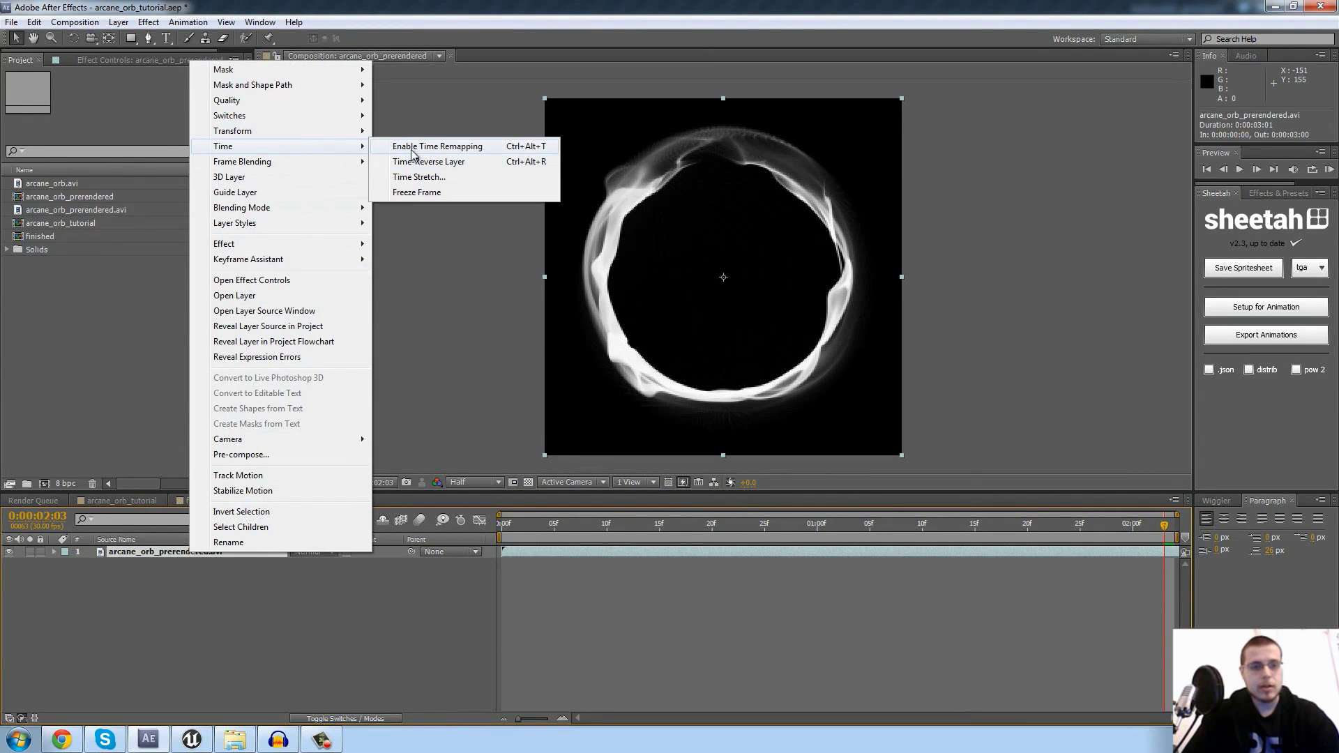
left_click(419, 147)
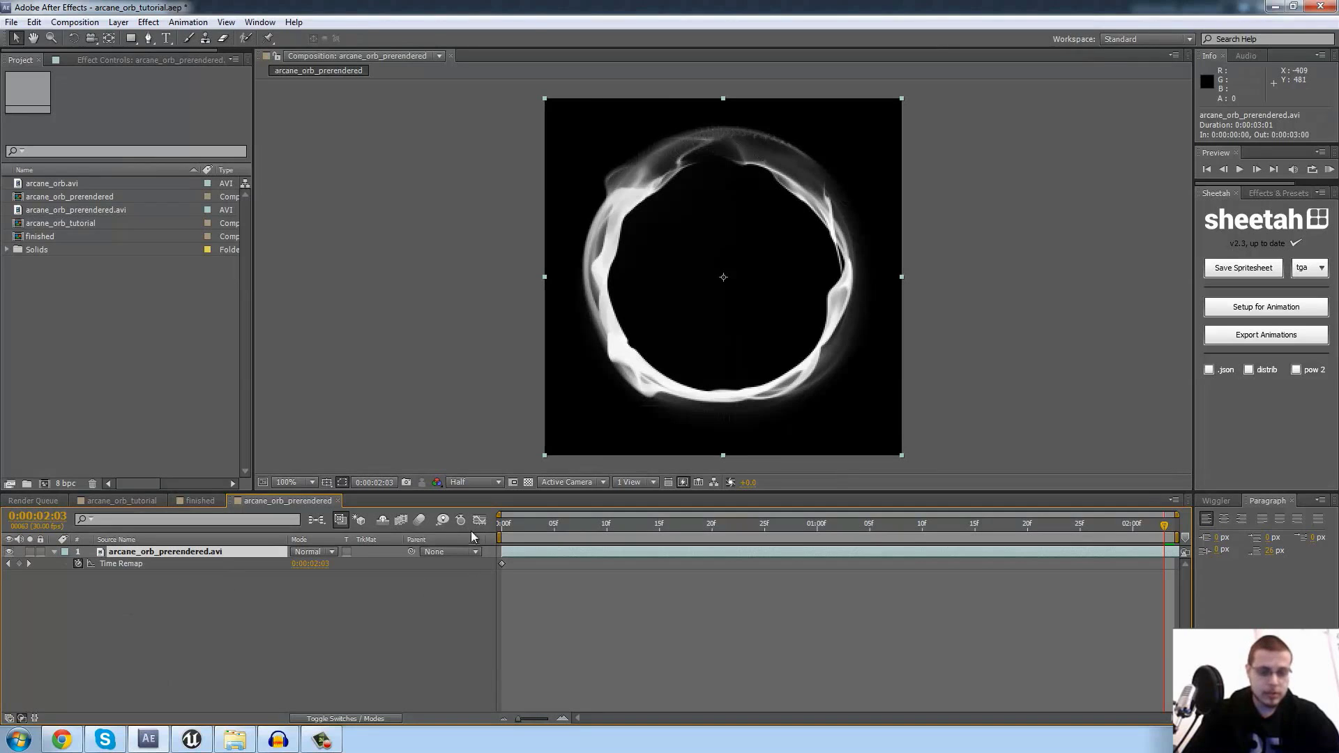
left_click(505, 529)
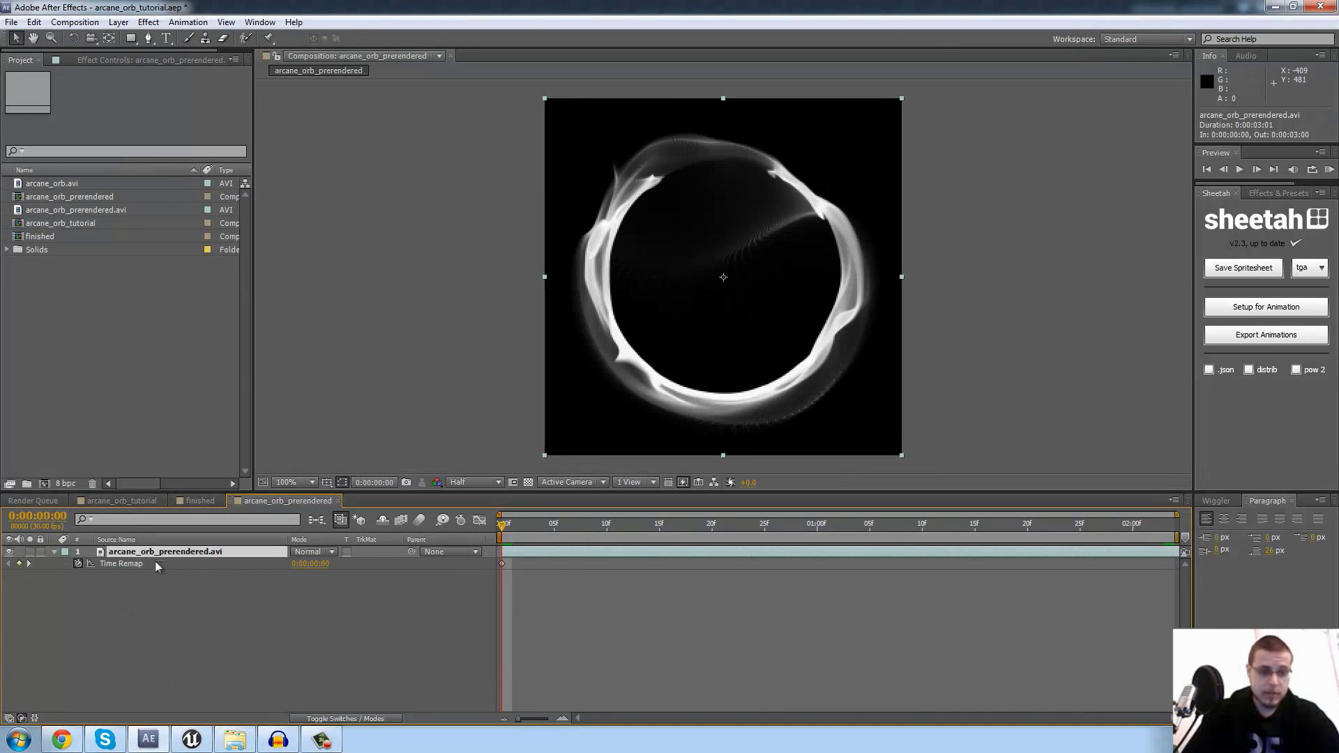
Move the layer's last Time Remap keyframe to the end of the shortened composition, with the layer still starting at frame 0
left_click_drag(1092, 554, 814, 544)
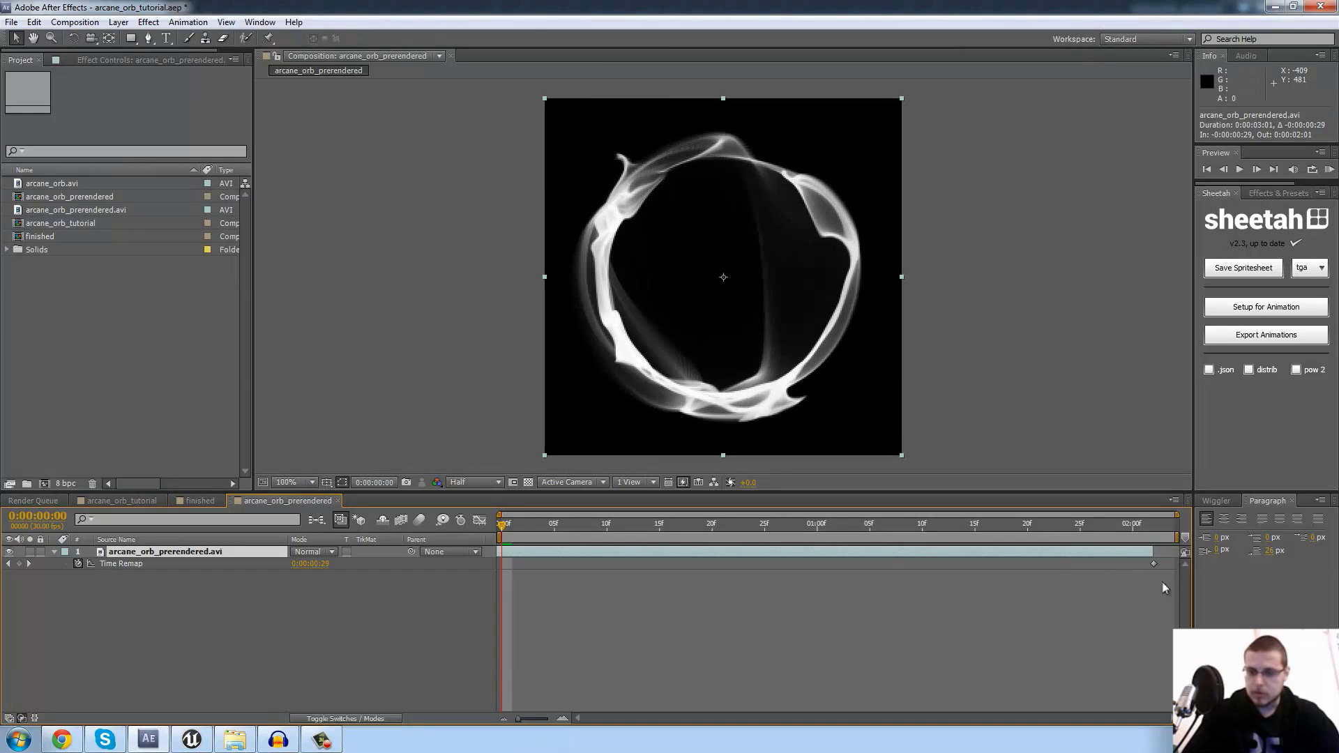
left_click_drag(1155, 571, 893, 582)
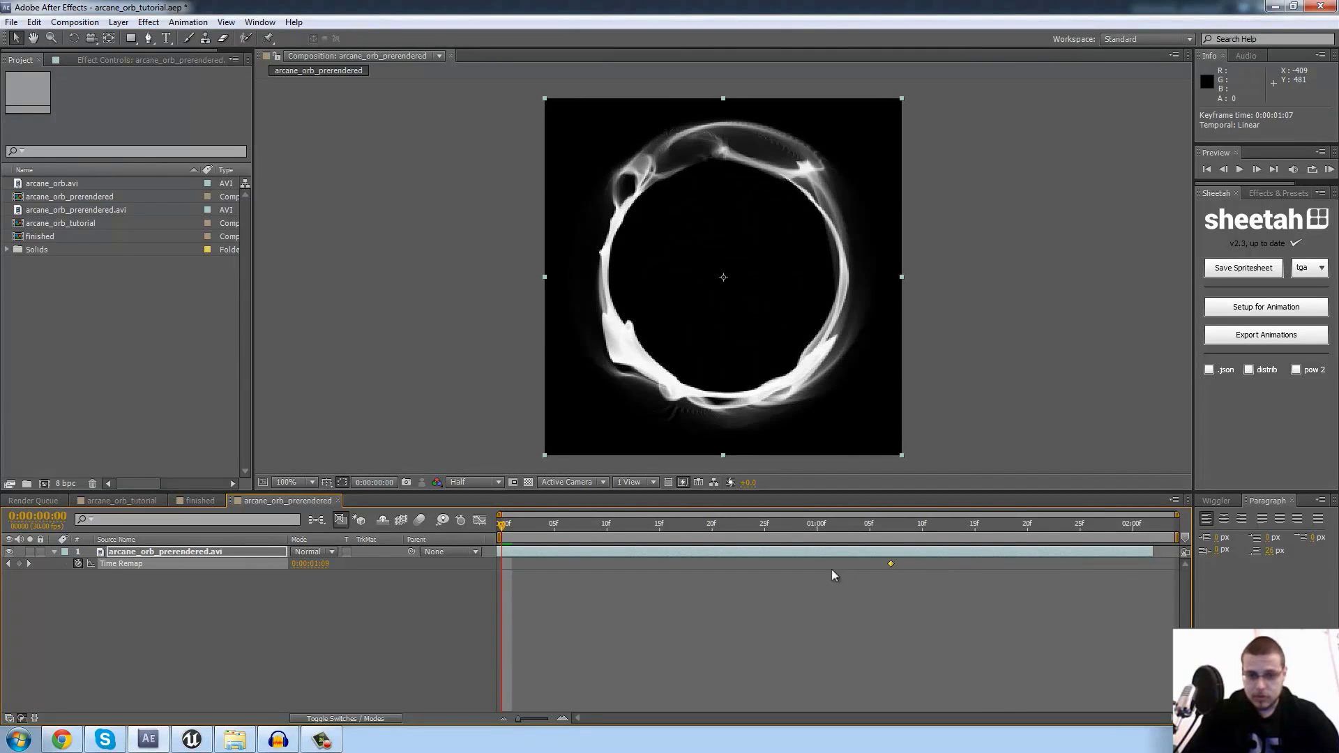
left_click_drag(812, 553, 1050, 552)
left_click(1154, 565)
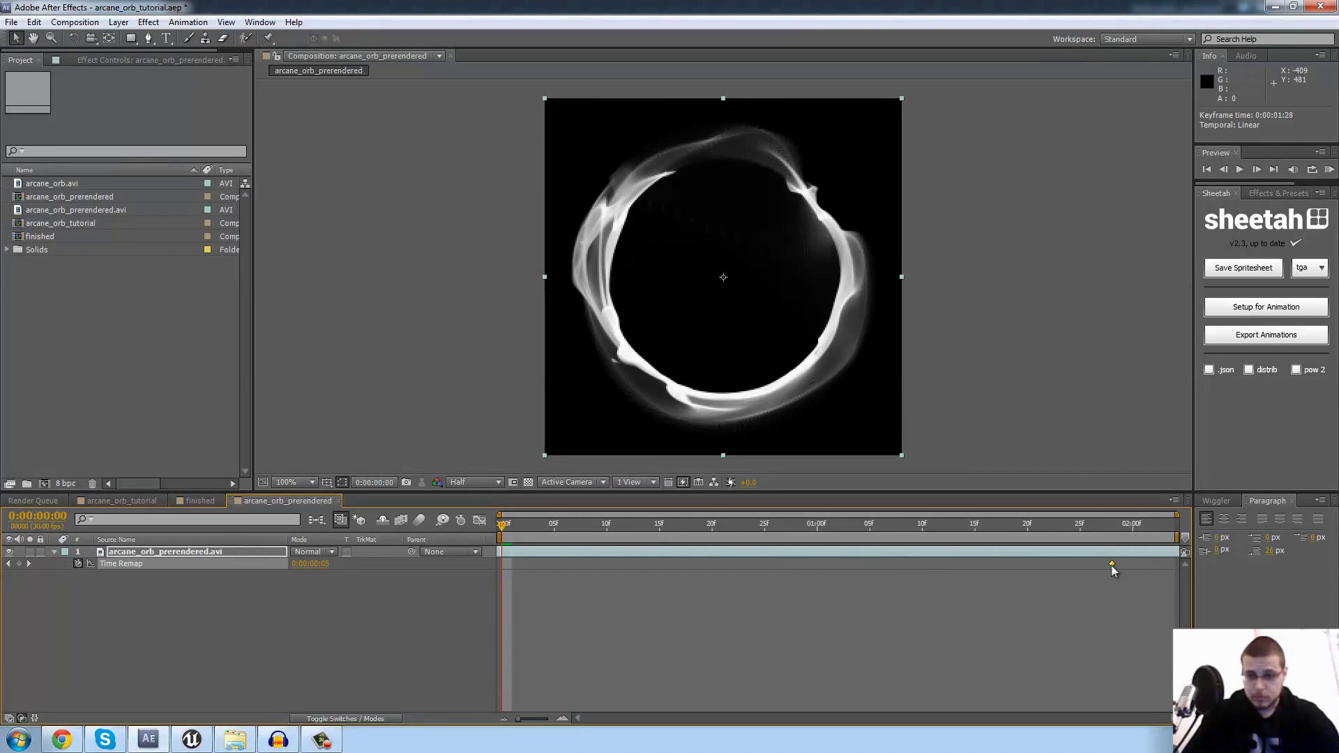
left_click_drag(617, 556, 661, 560)
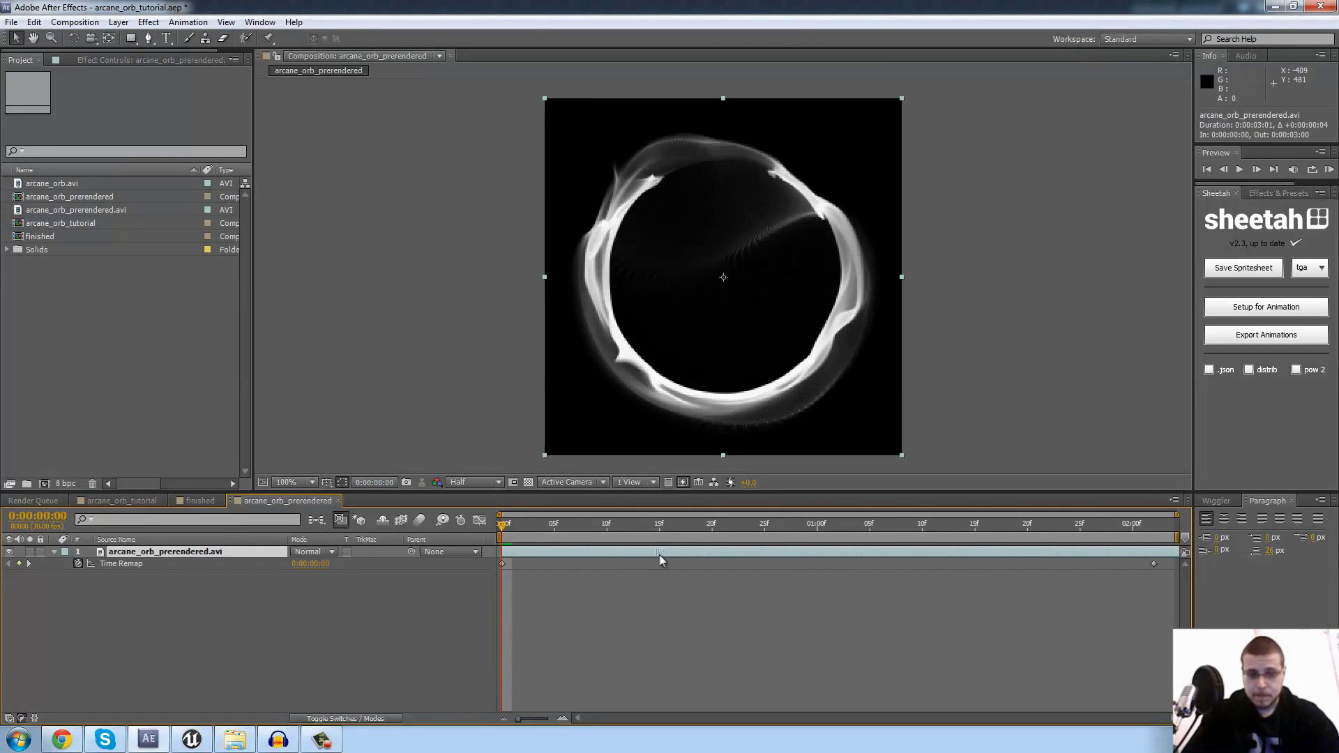
left_click(1158, 565)
left_click_drag(1173, 565, 499, 523)
left_click(1169, 575)
left_click(1165, 526)
left_click_drag(606, 534, 415, 531)
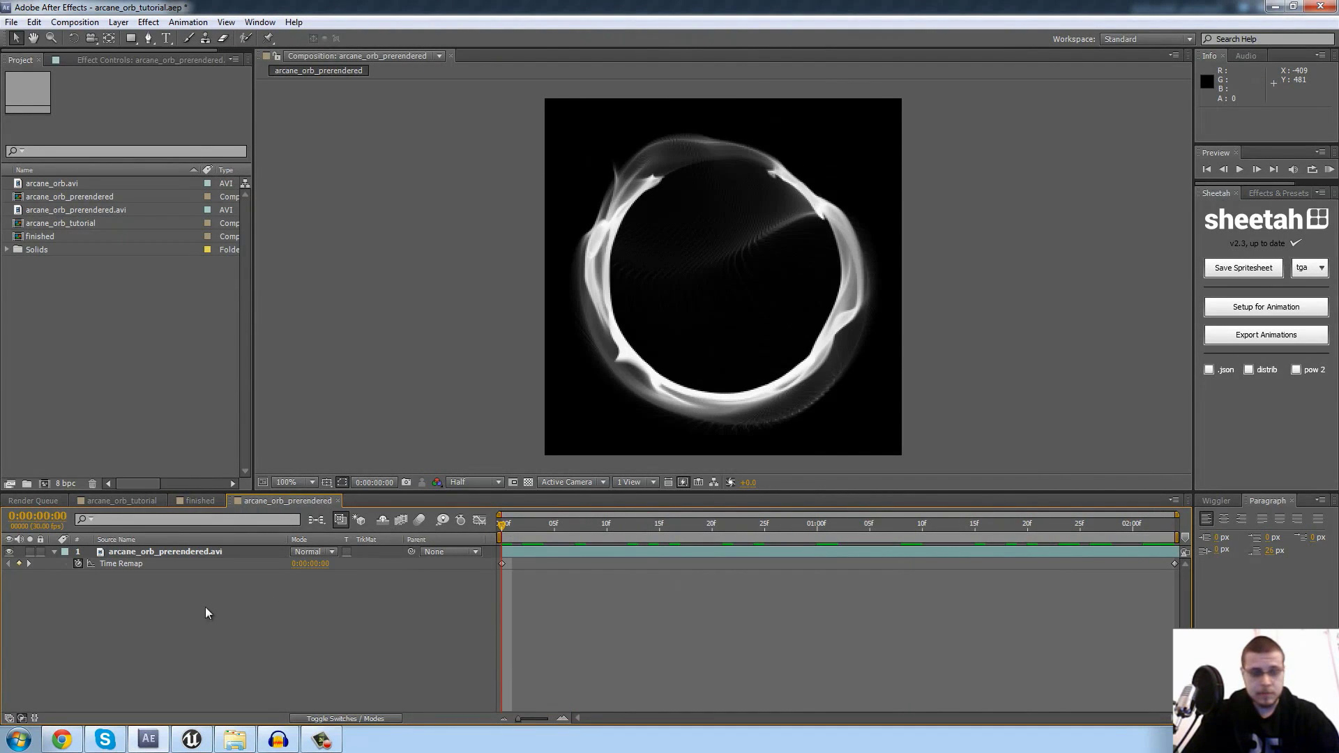
left_click(54, 552)
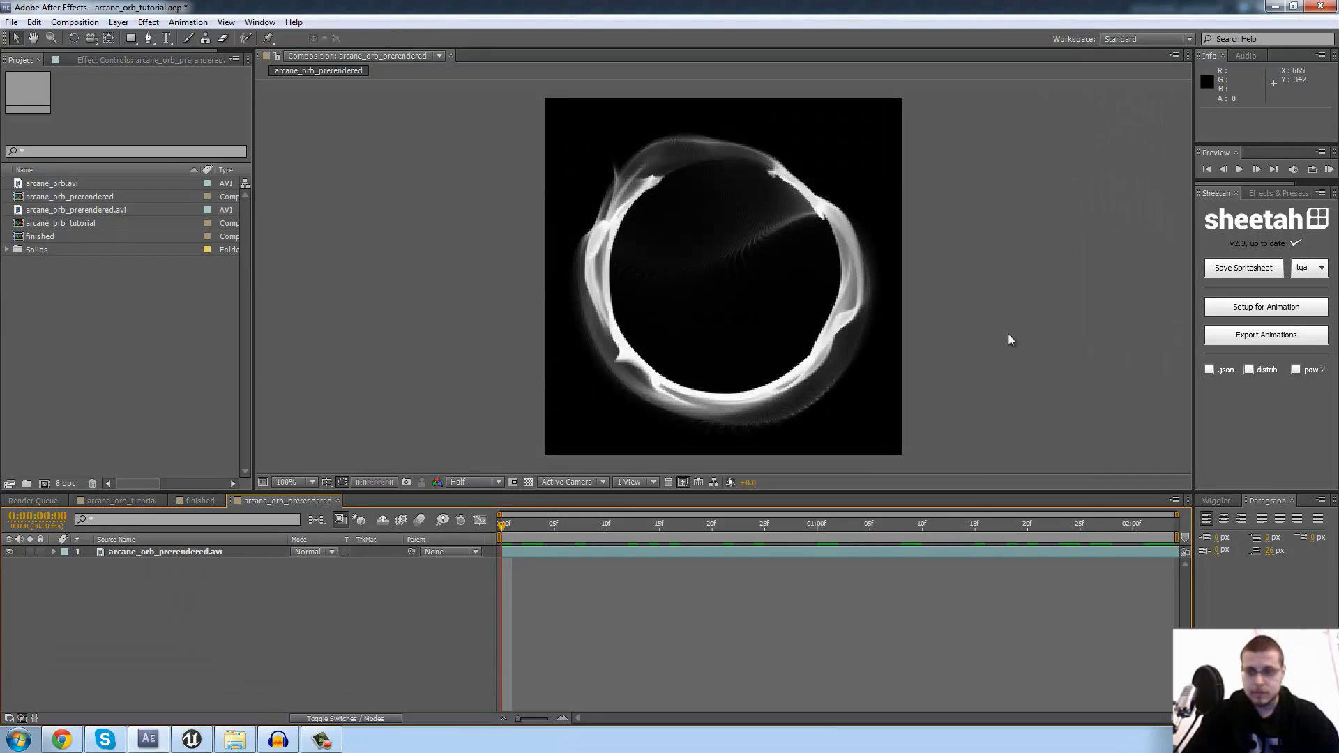
Export the composition with Sheetah as a TGA spritesheet named arcane_orb_8x8 in tutorial_folder
left_click(1244, 267)
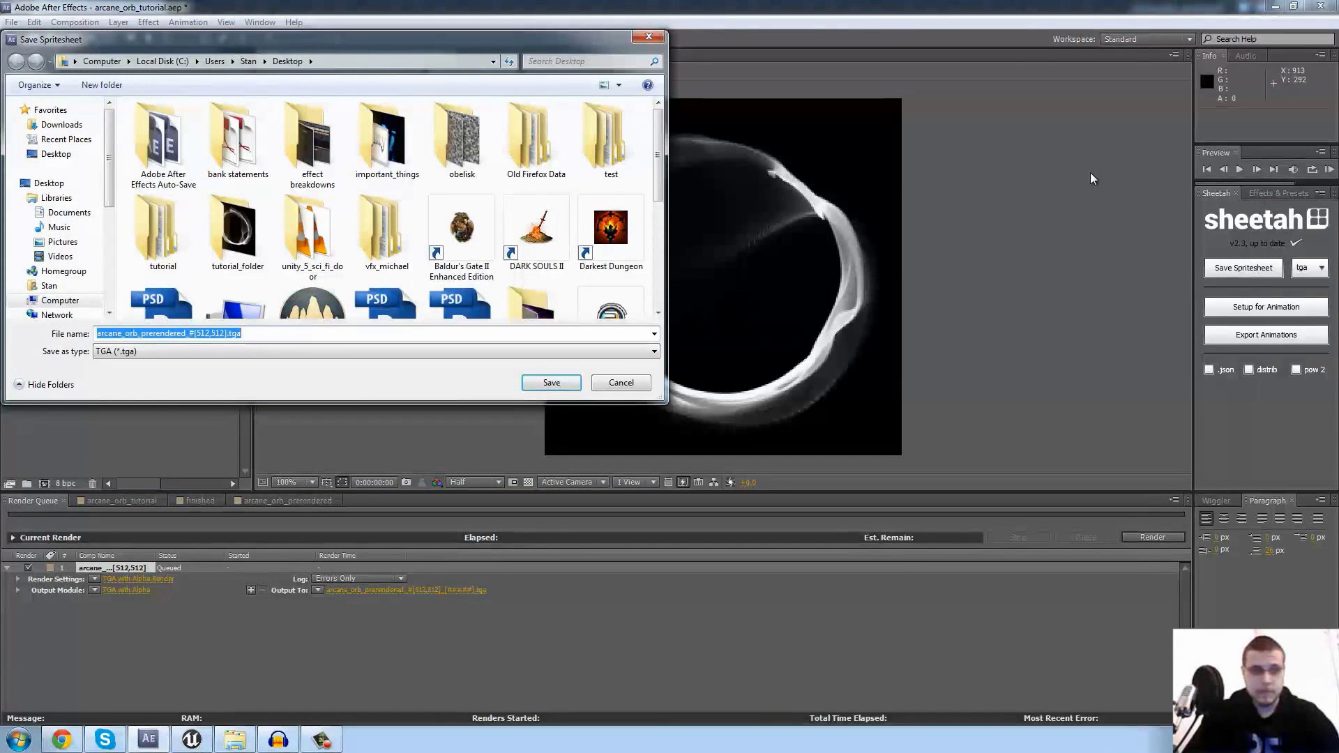
double_click(247, 237)
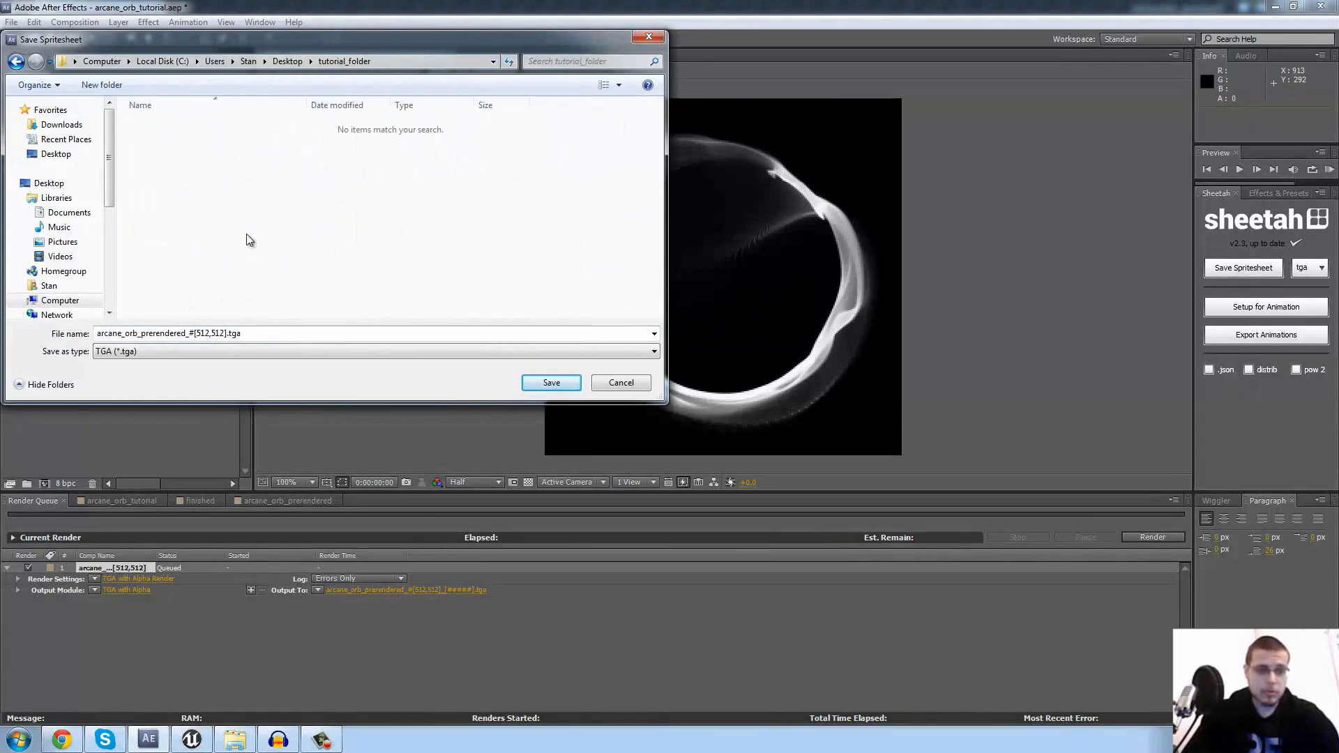
left_click(261, 333)
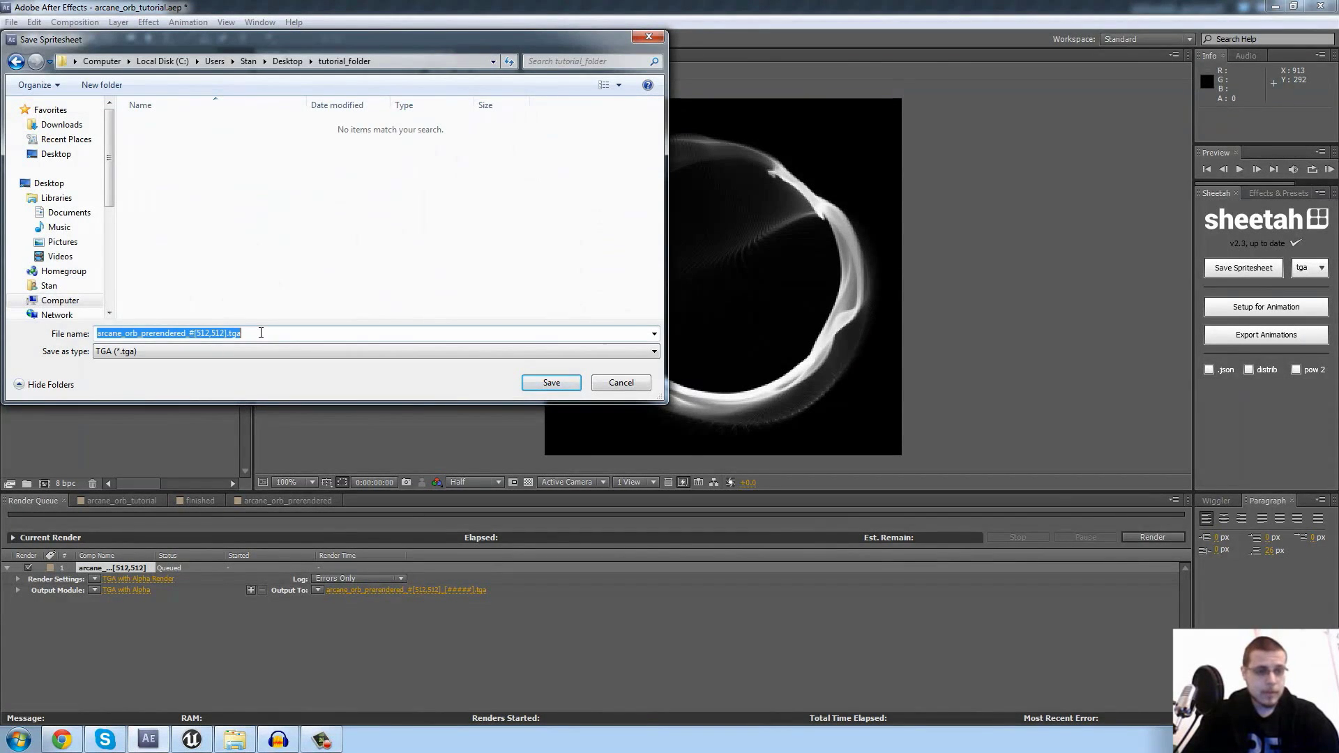
type("arcan")
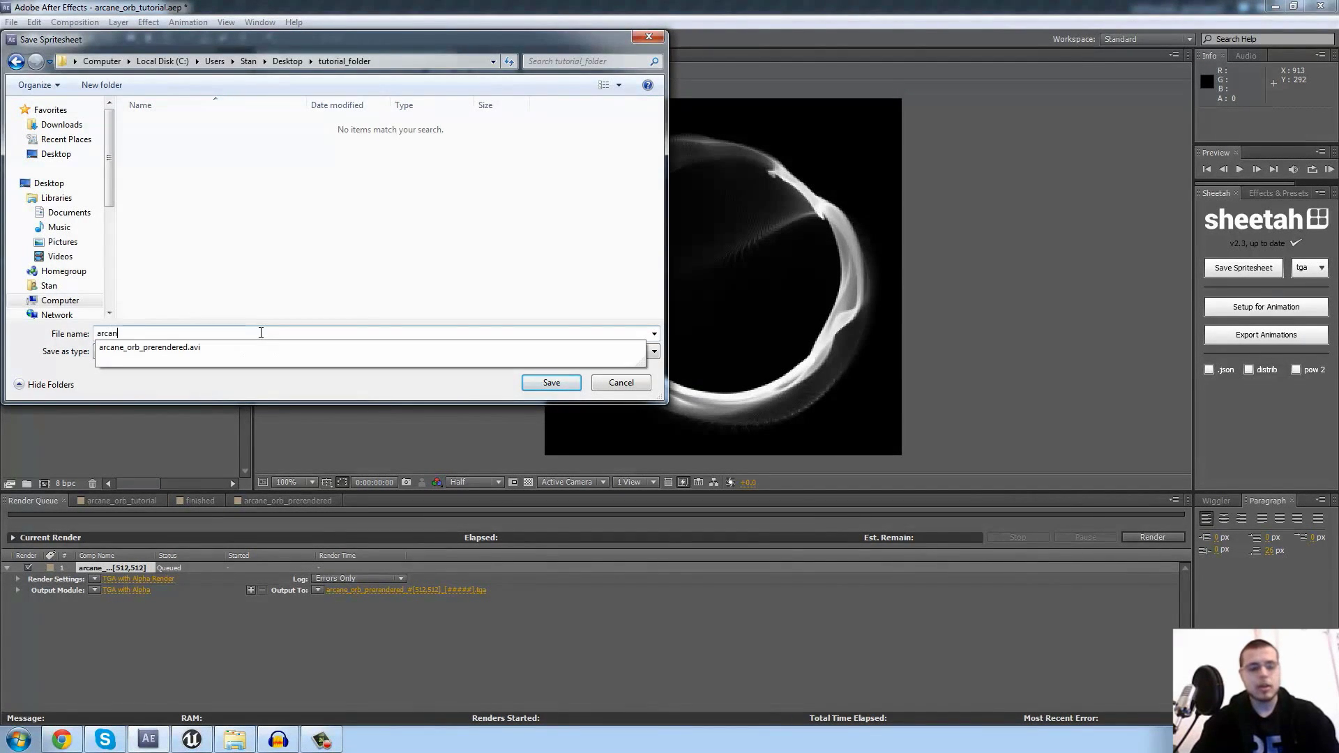
type("e_orb")
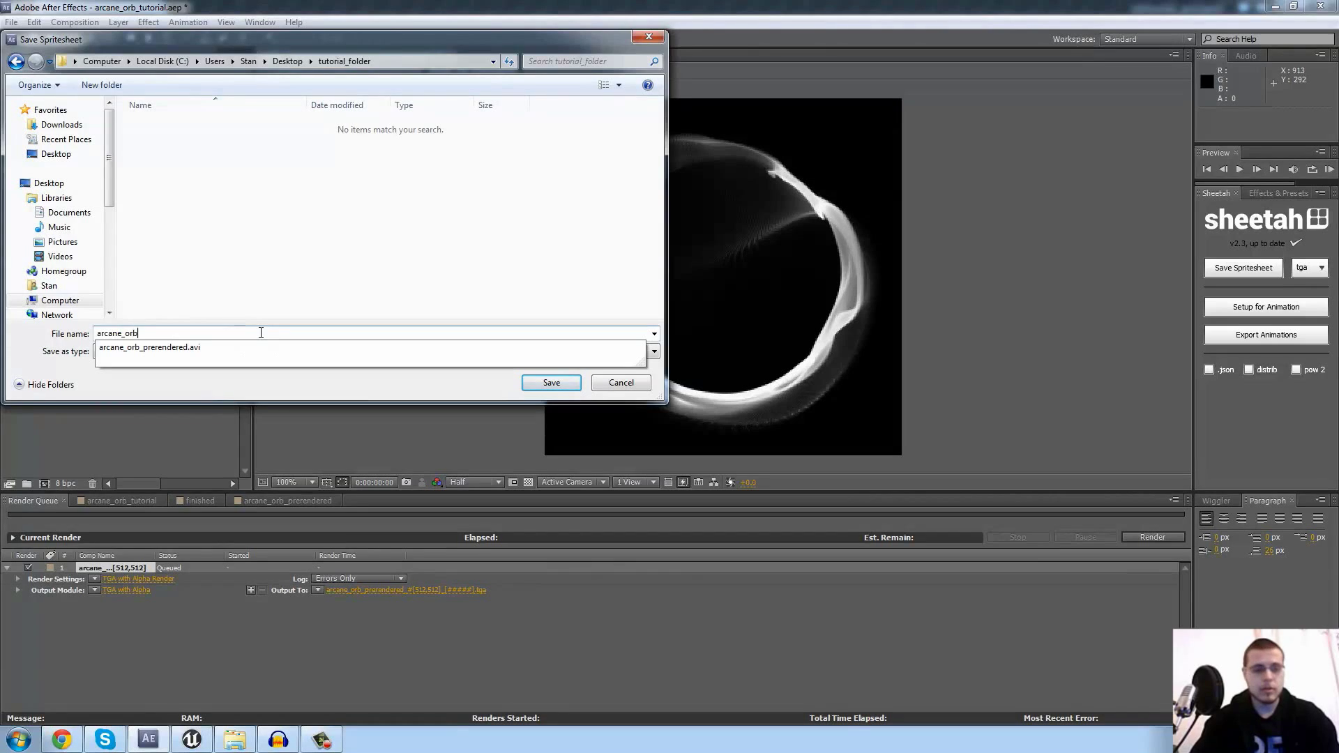
type("_8x8")
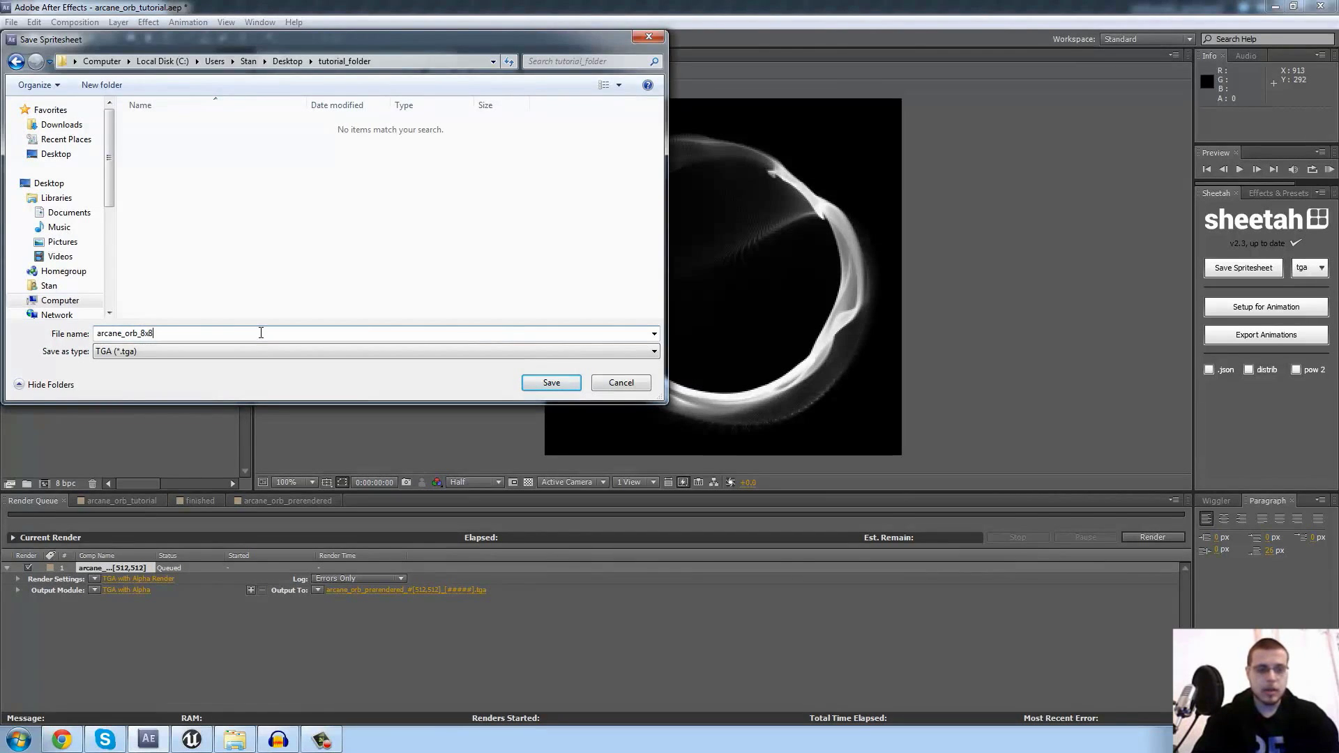
left_click(537, 385)
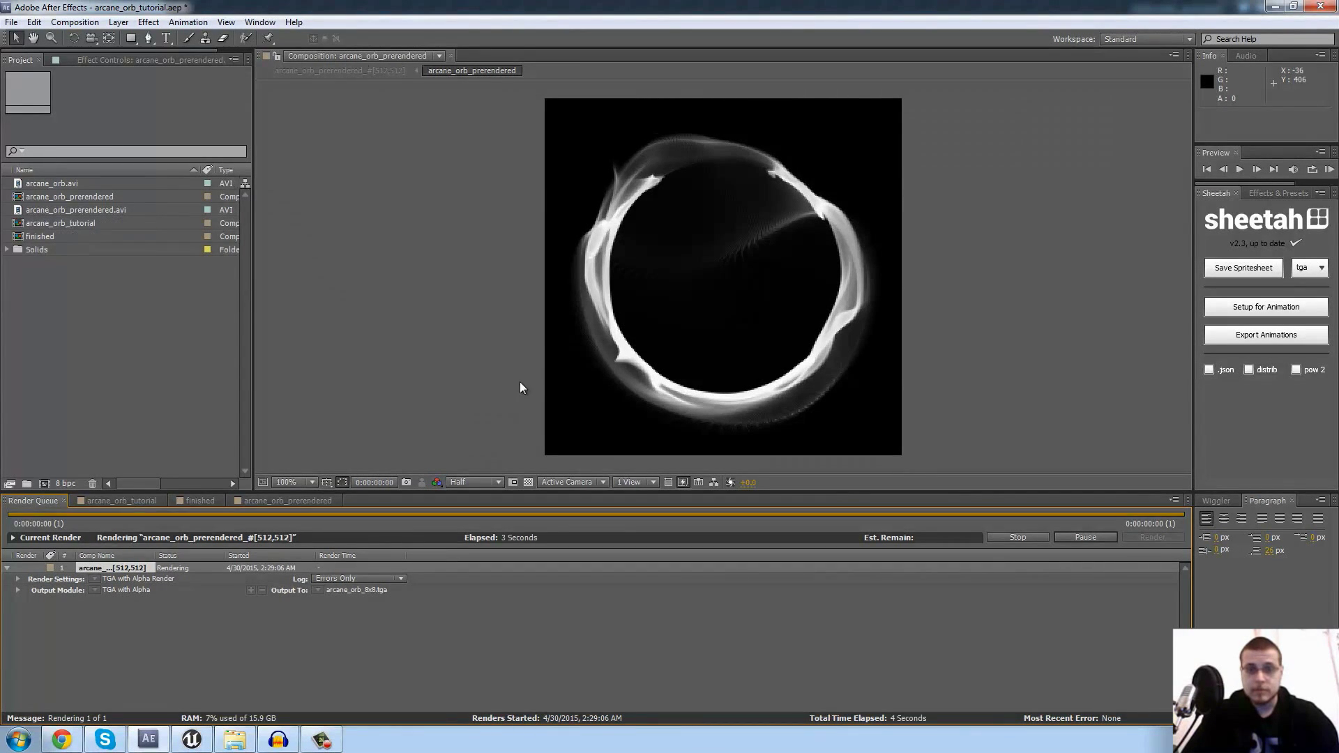
Check the frame width and height in the composition settings without changing them
left_click(318, 141)
right_click(318, 169)
left_click(386, 200)
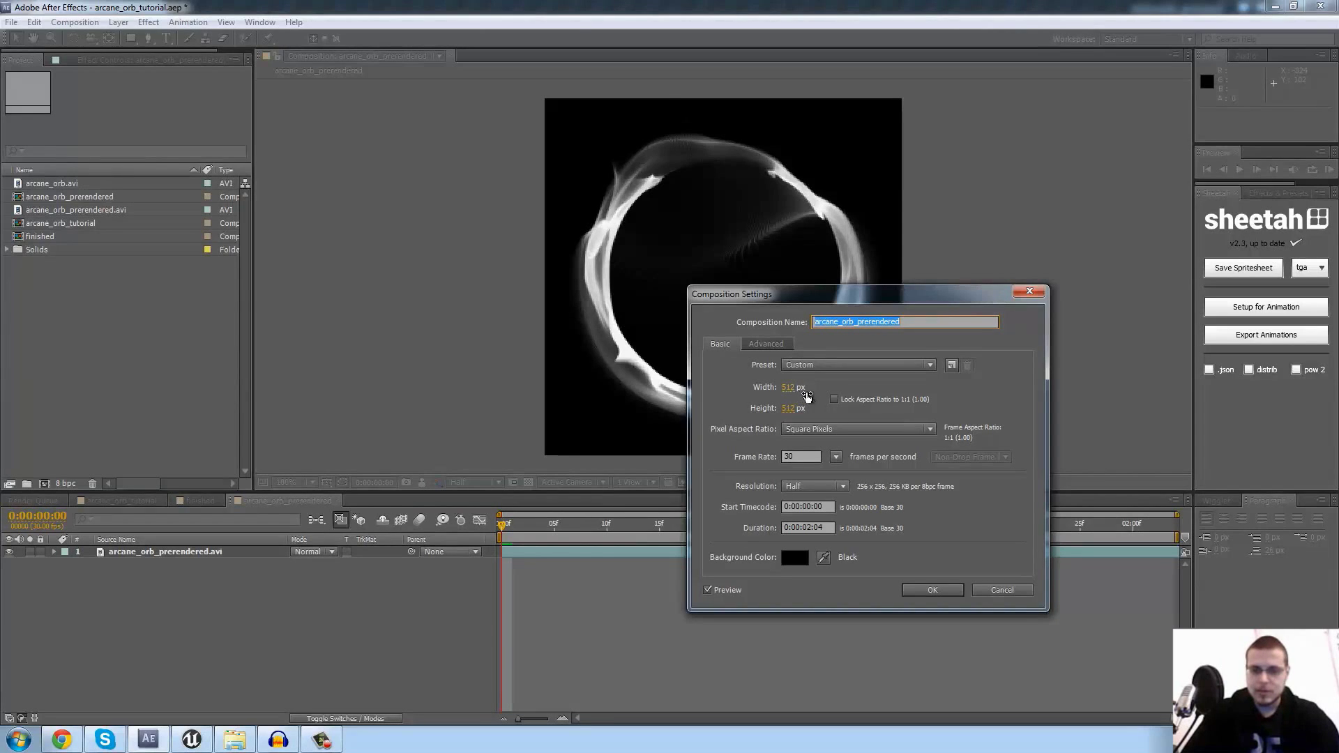
left_click(986, 592)
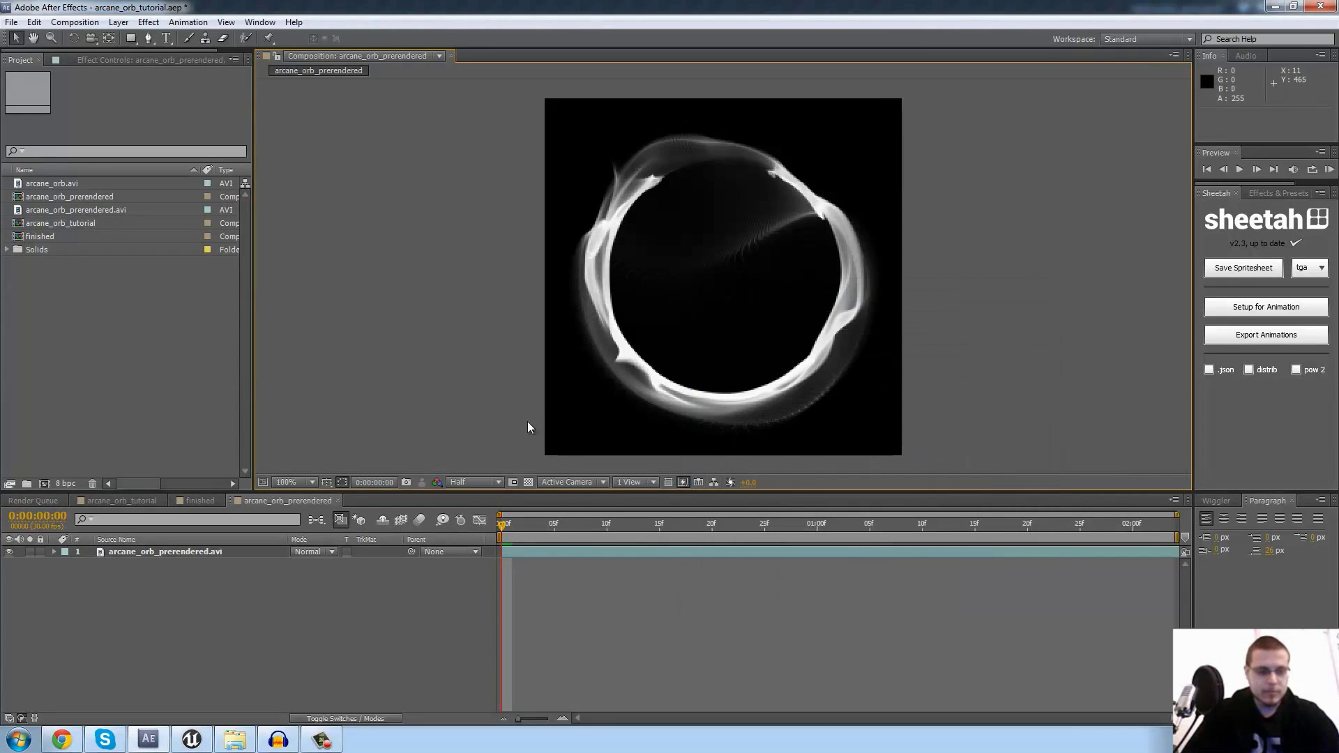
Import arcane_orb_8x8.tga from tutorial_folder into the FirstPersonBP content folder in Unreal Editor and inspect the texture
left_click(235, 739)
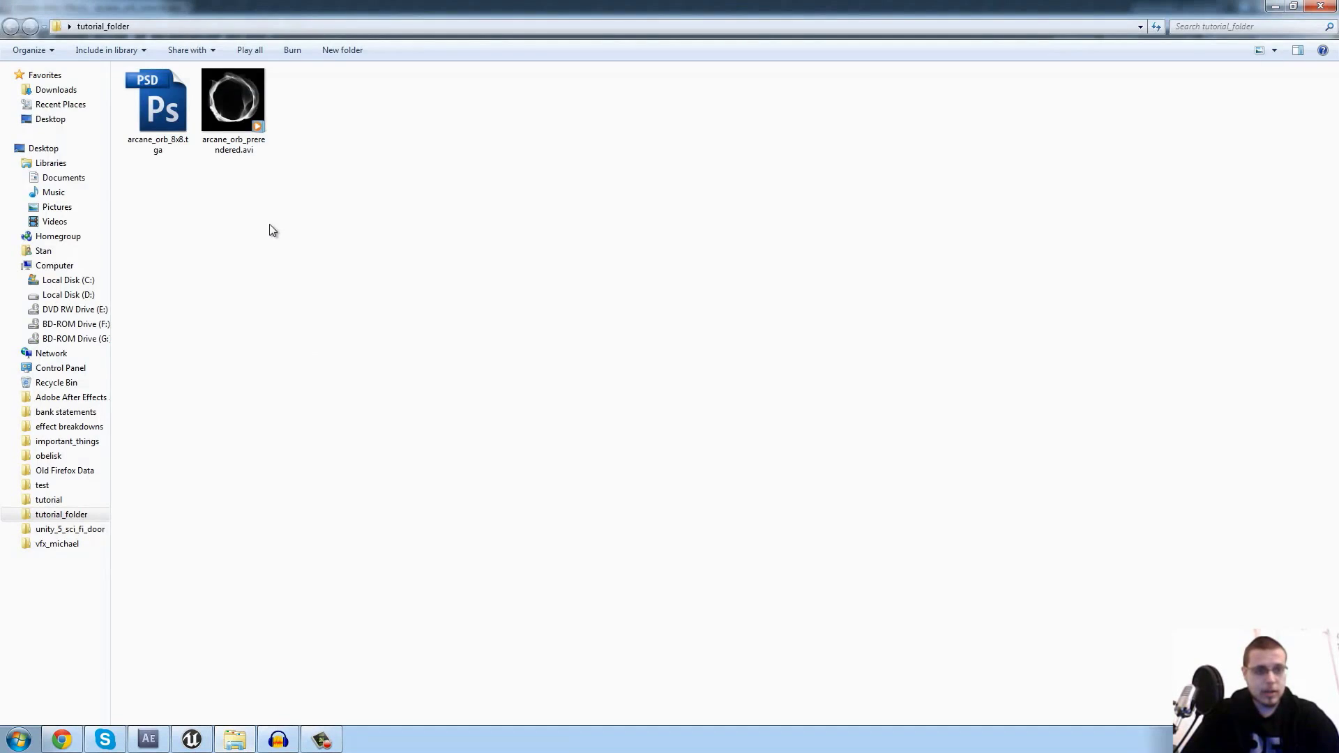
left_click_drag(326, 335, 675, 611)
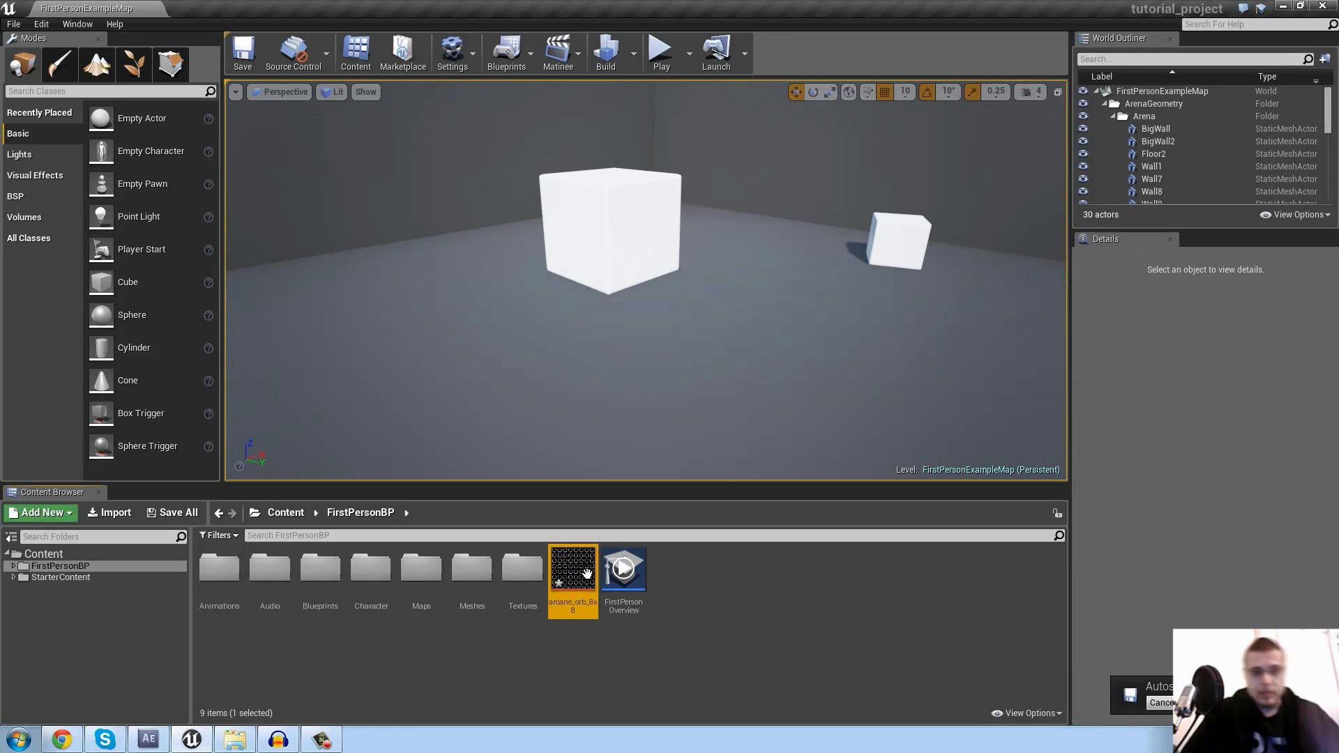
double_click(593, 573)
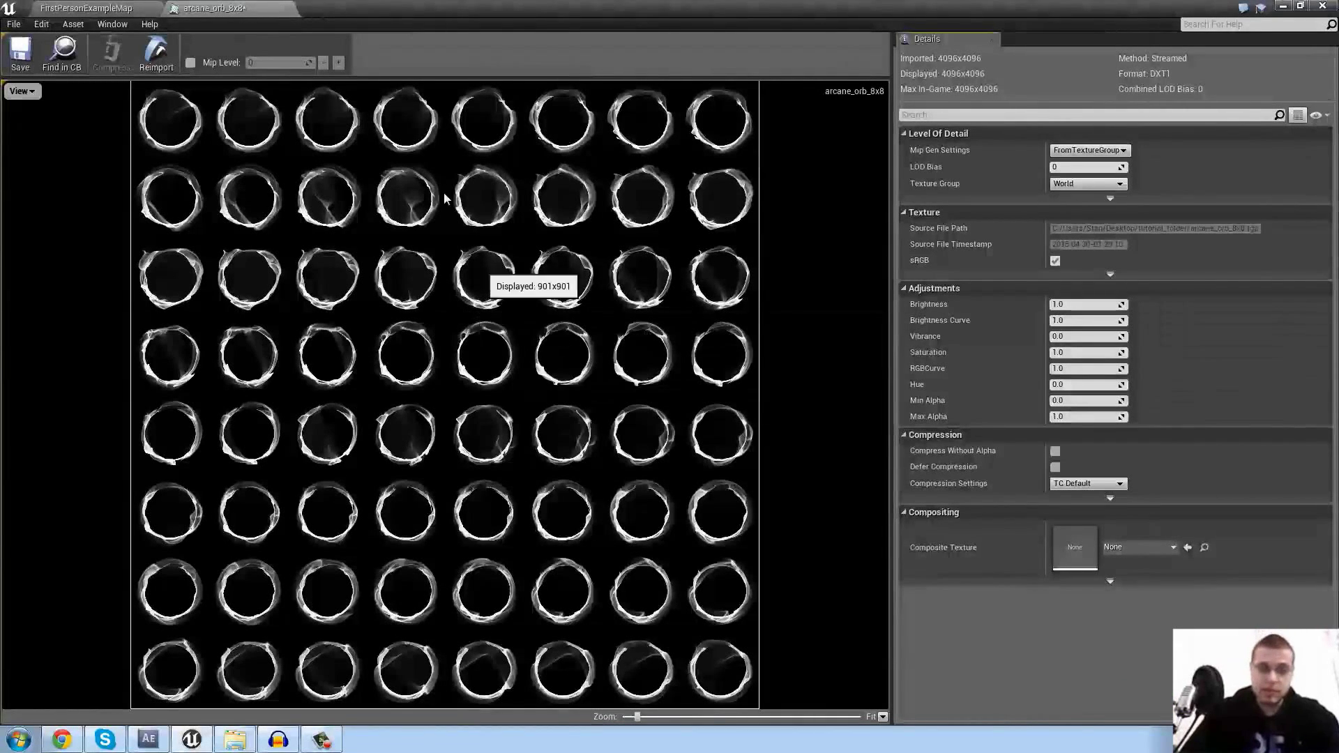
left_click(287, 9)
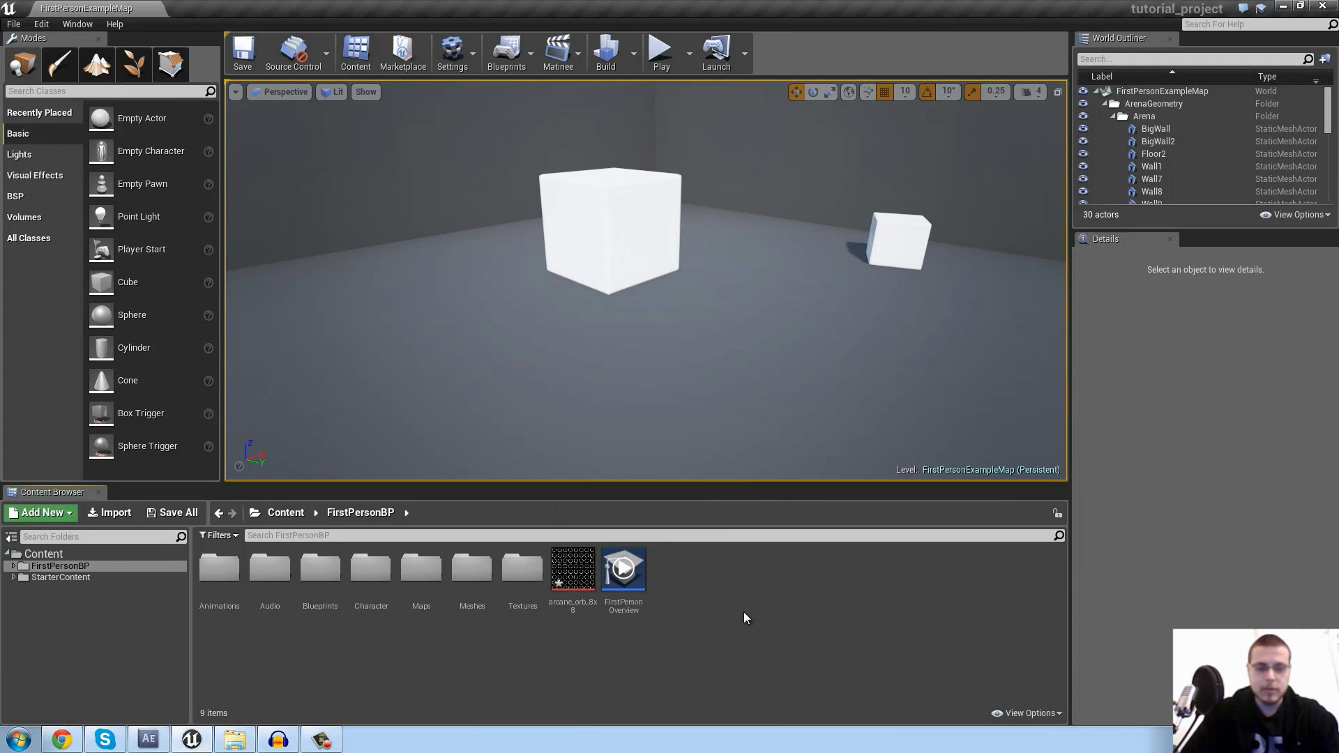
Create a folder named arcane_orb_particle_system inside the FirstPersonBP content folder
right_click(706, 580)
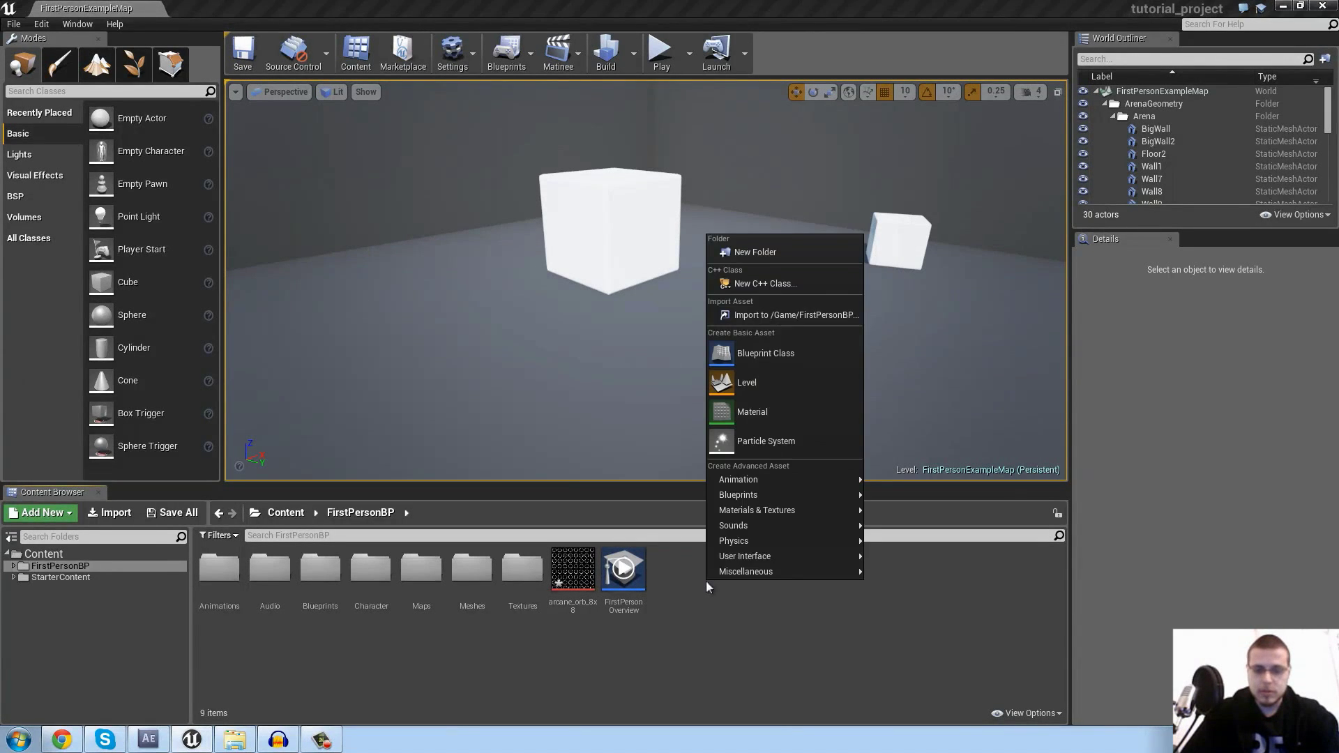
left_click(764, 248)
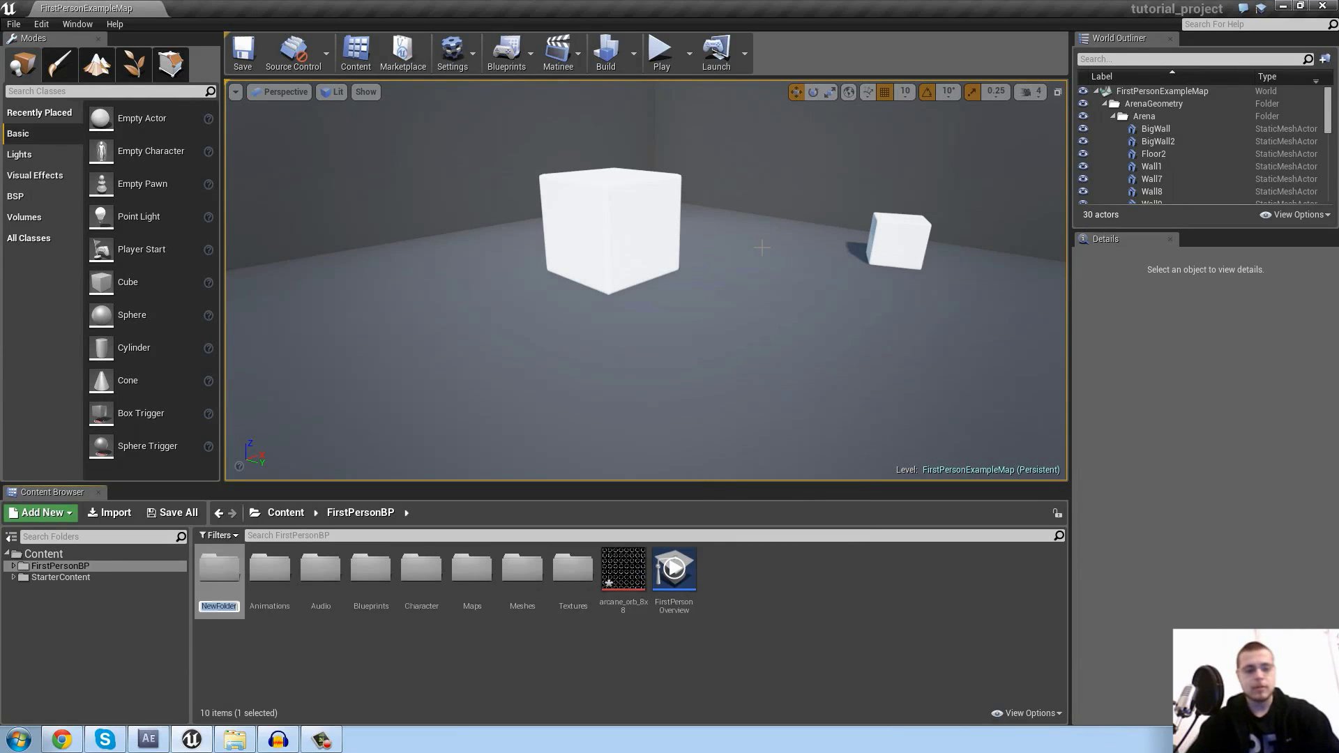
type("arcan")
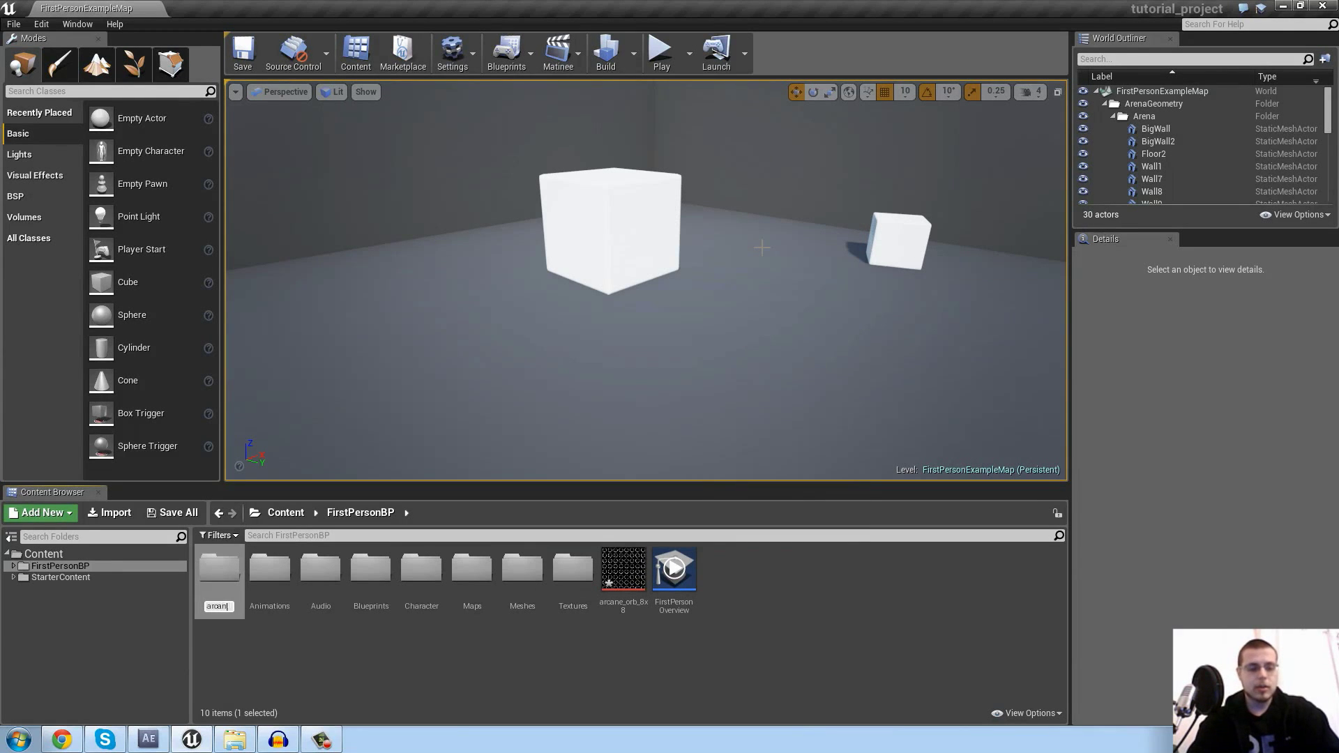
type("e_orb_part")
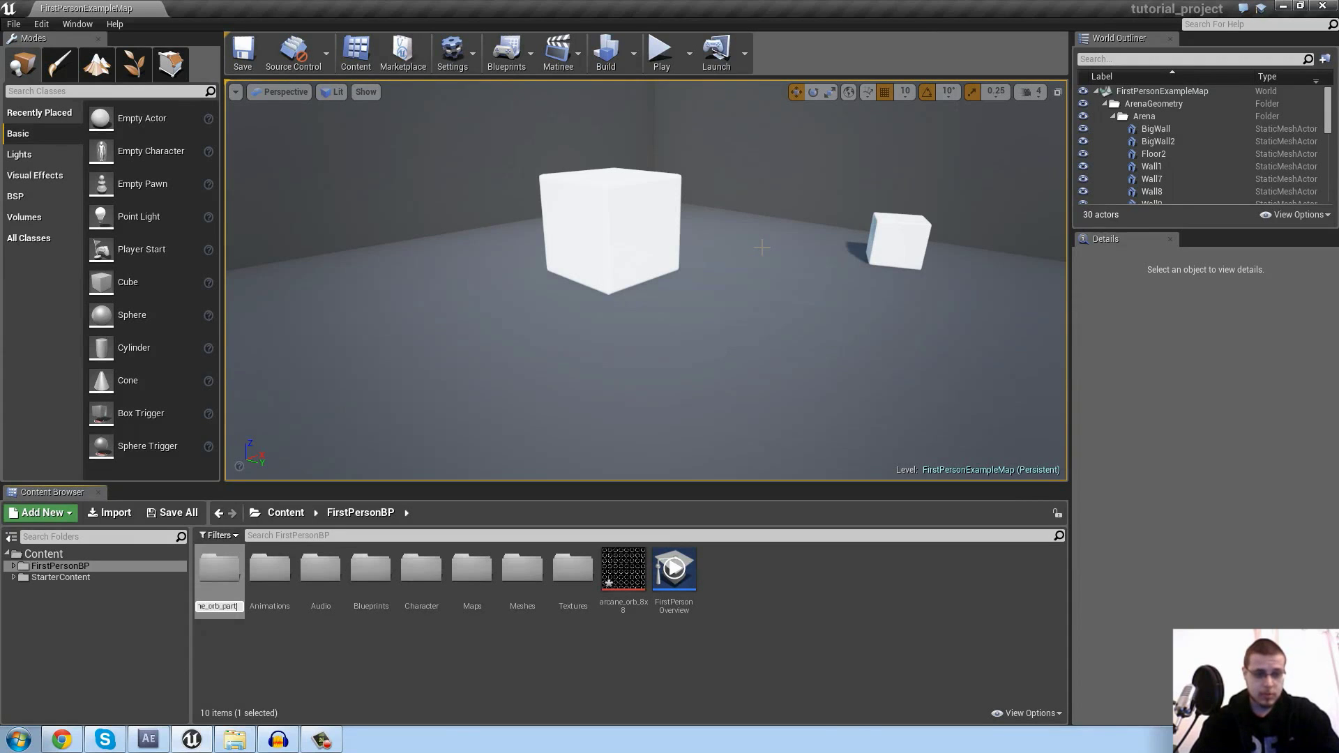
type("icle_system")
key("Return")
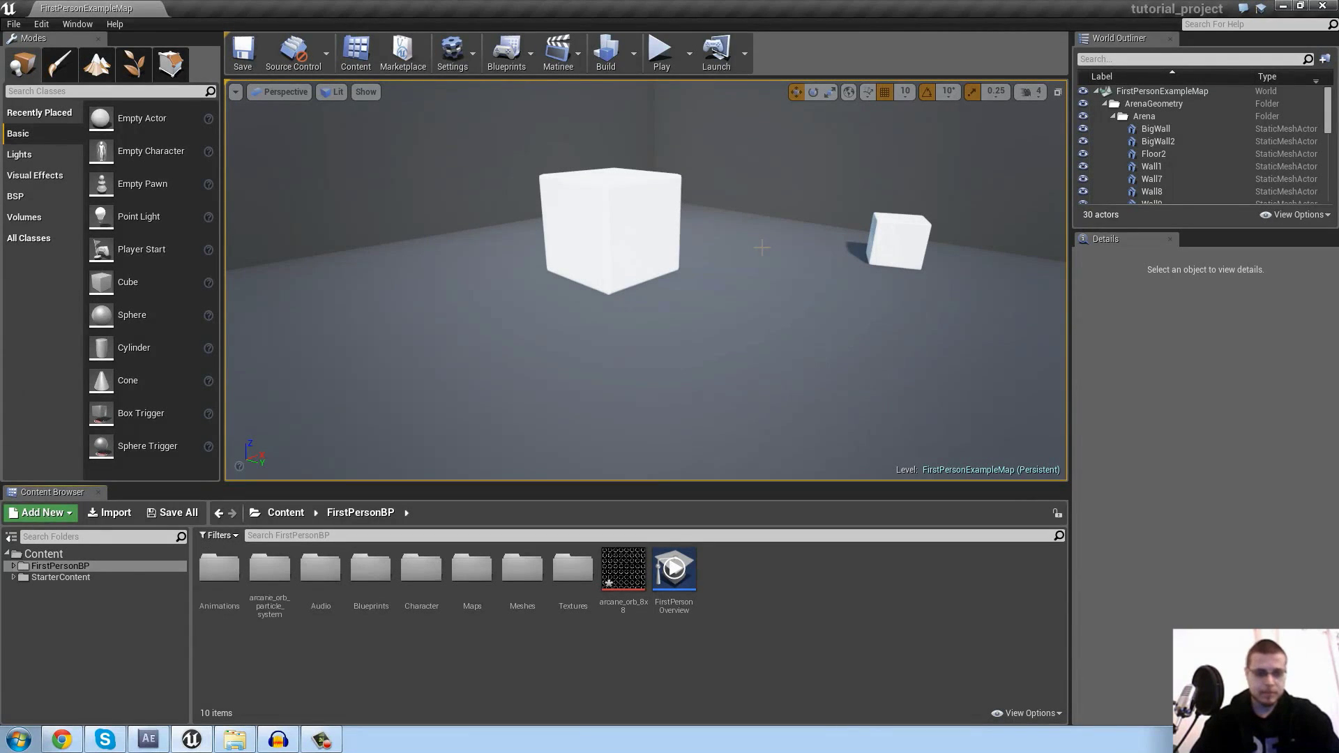
Move the arcane_orb_8x8 texture into the arcane_orb_particle_system folder and open that folder
left_click_drag(623, 569, 277, 573)
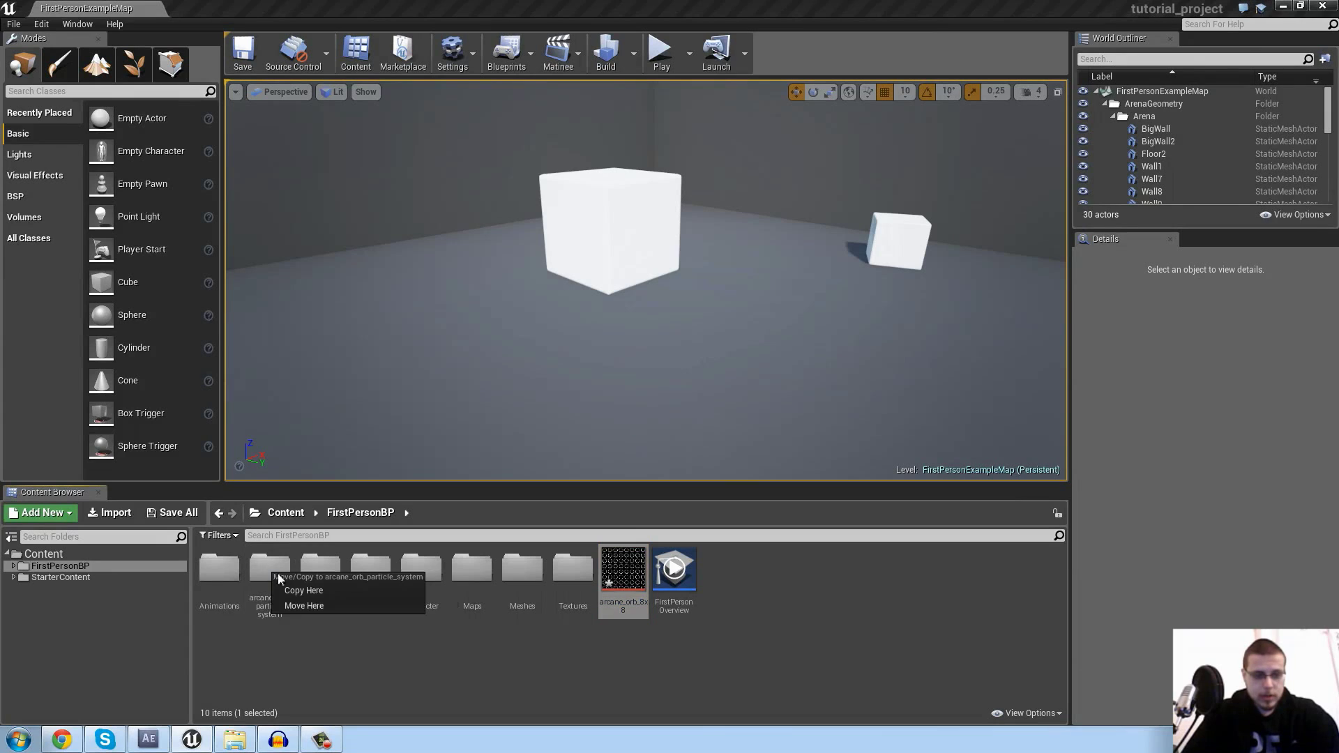
left_click(301, 610)
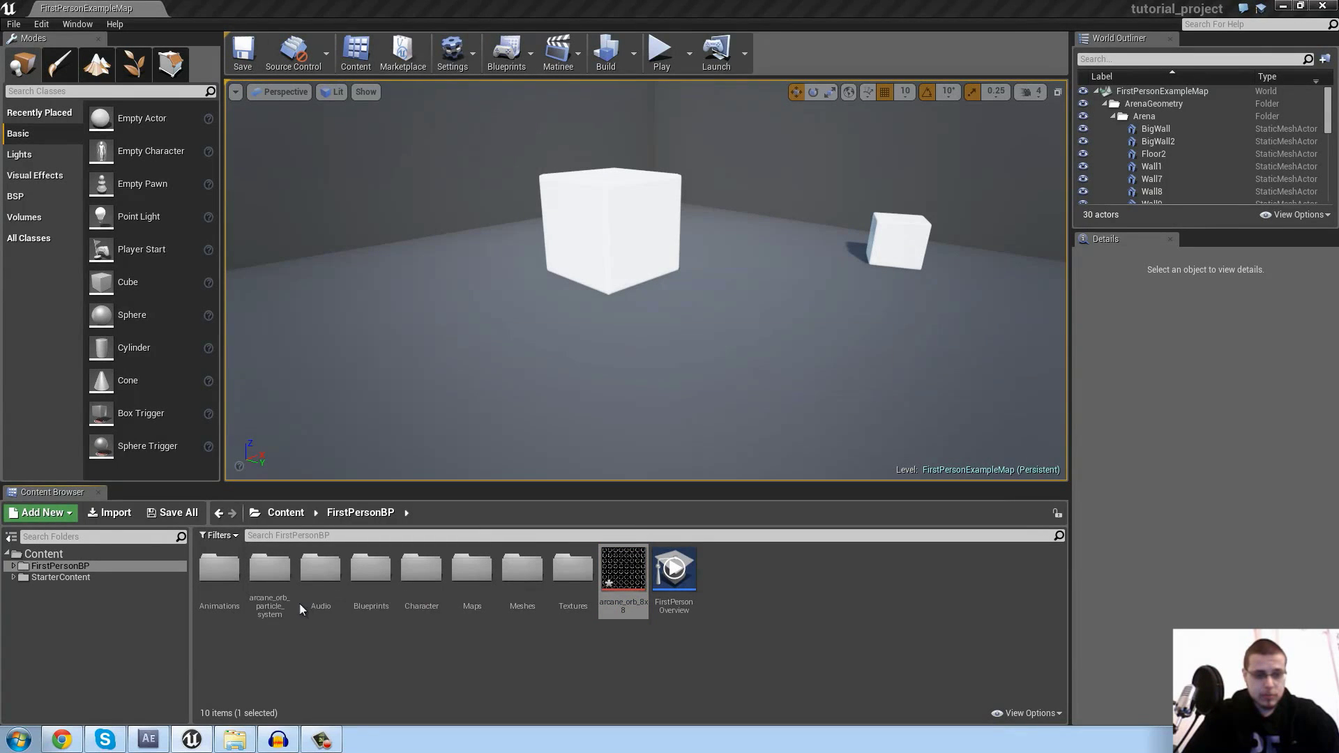
double_click(270, 575)
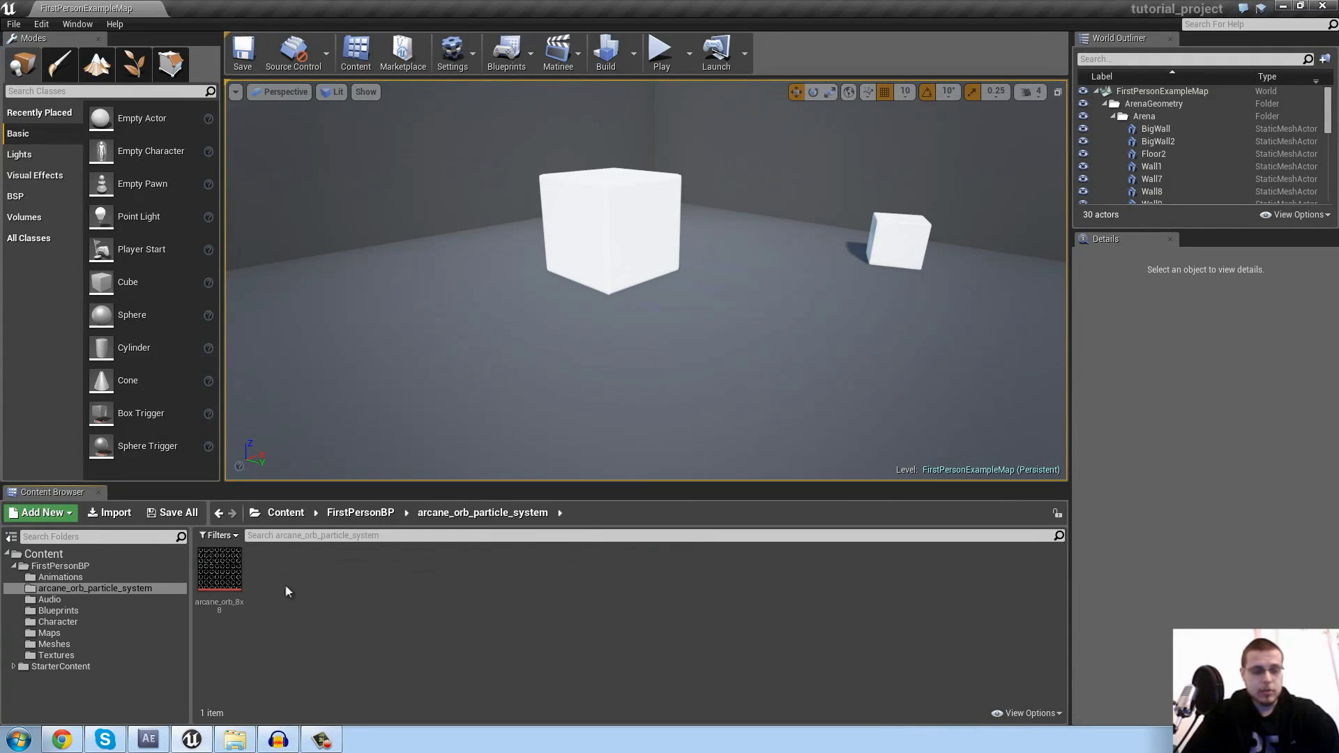
Create a material named M_arcane_orb_8x8 in the arcane_orb_particle_system folder and open it for editing
right_click(286, 591)
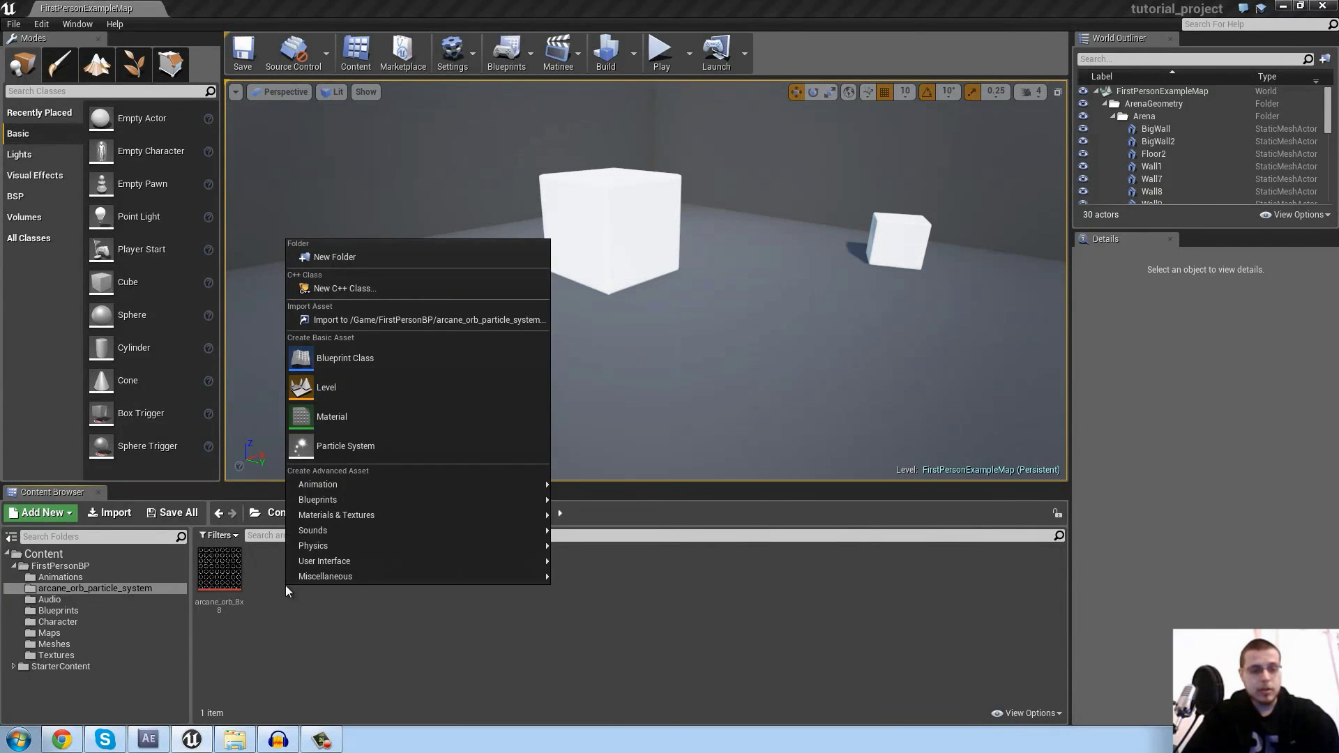
left_click(342, 415)
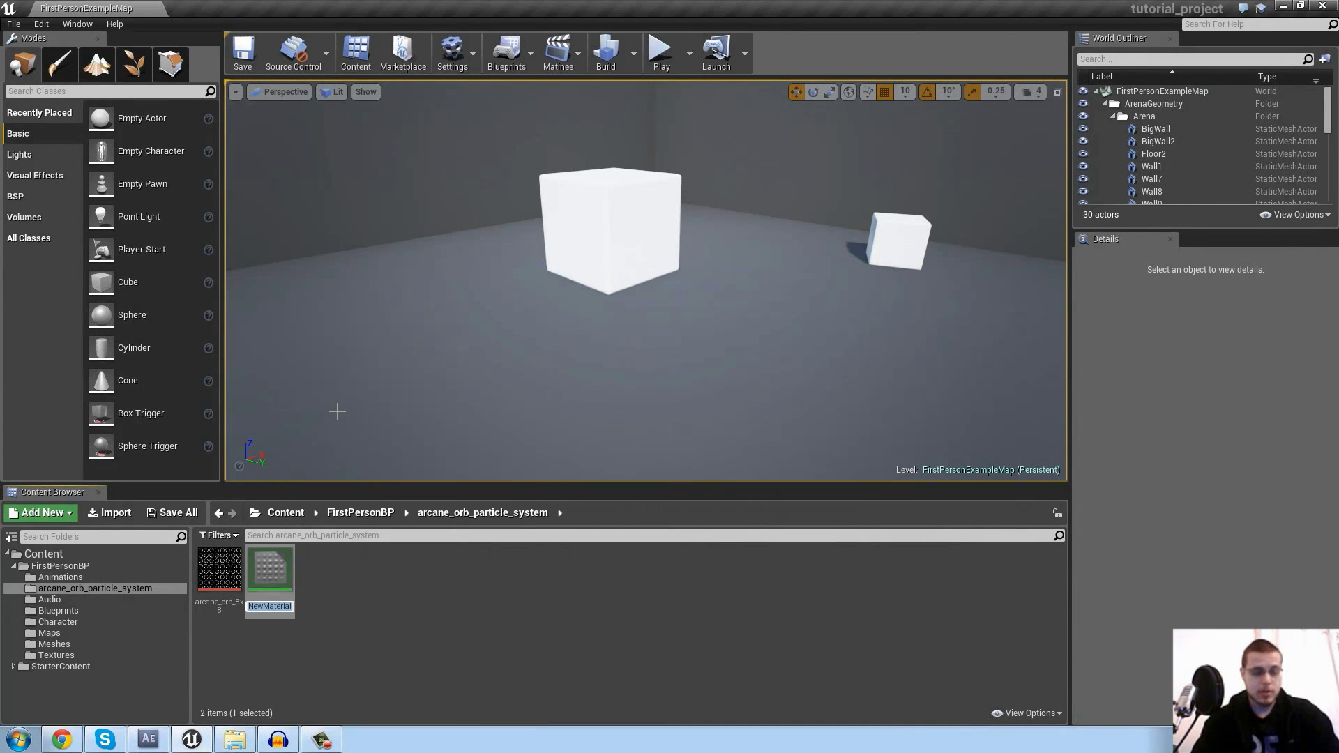
type("M")
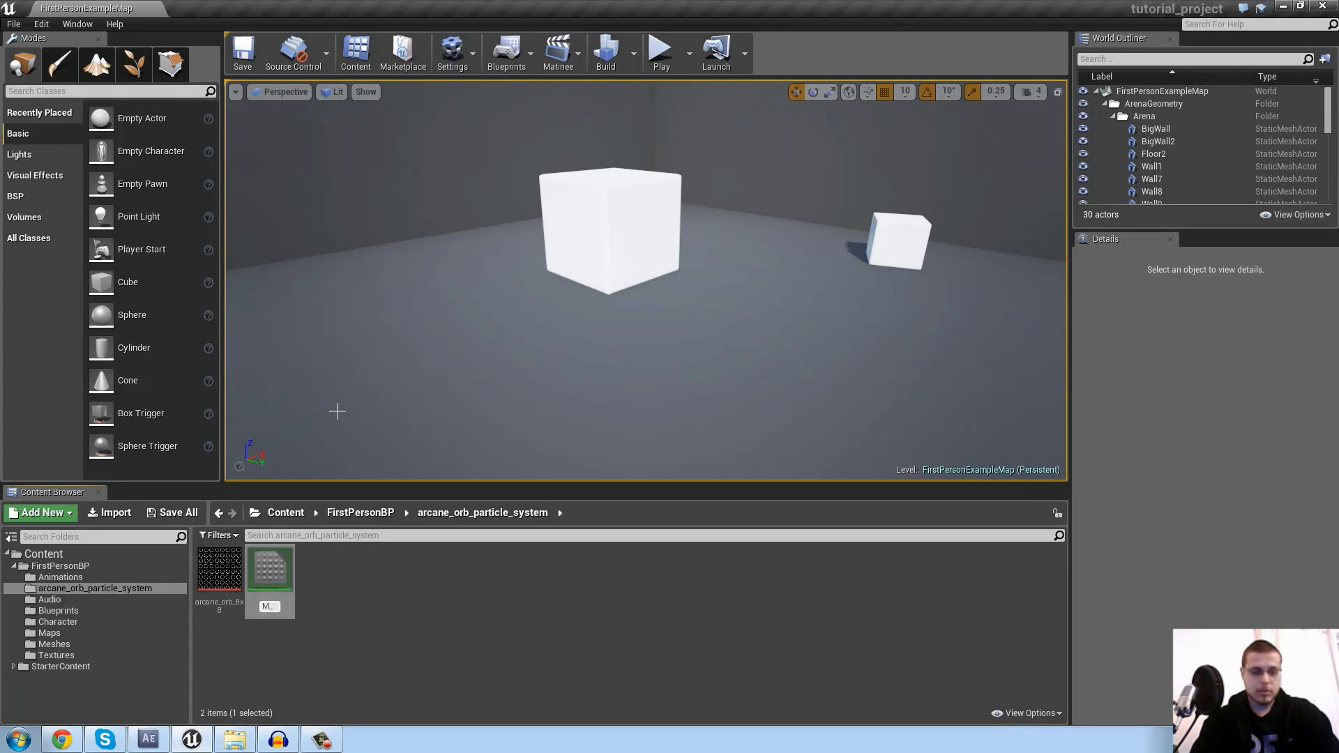
type("_arcane")
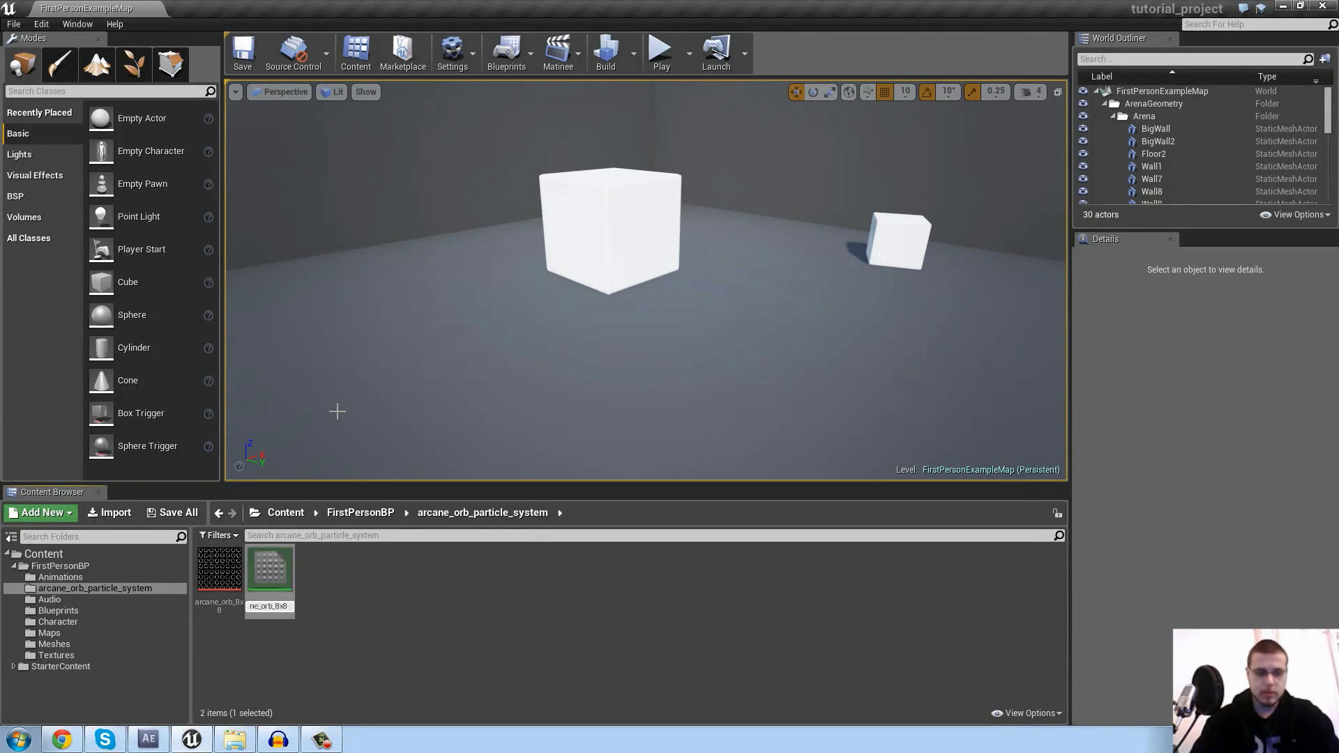
key("Return")
double_click(272, 570)
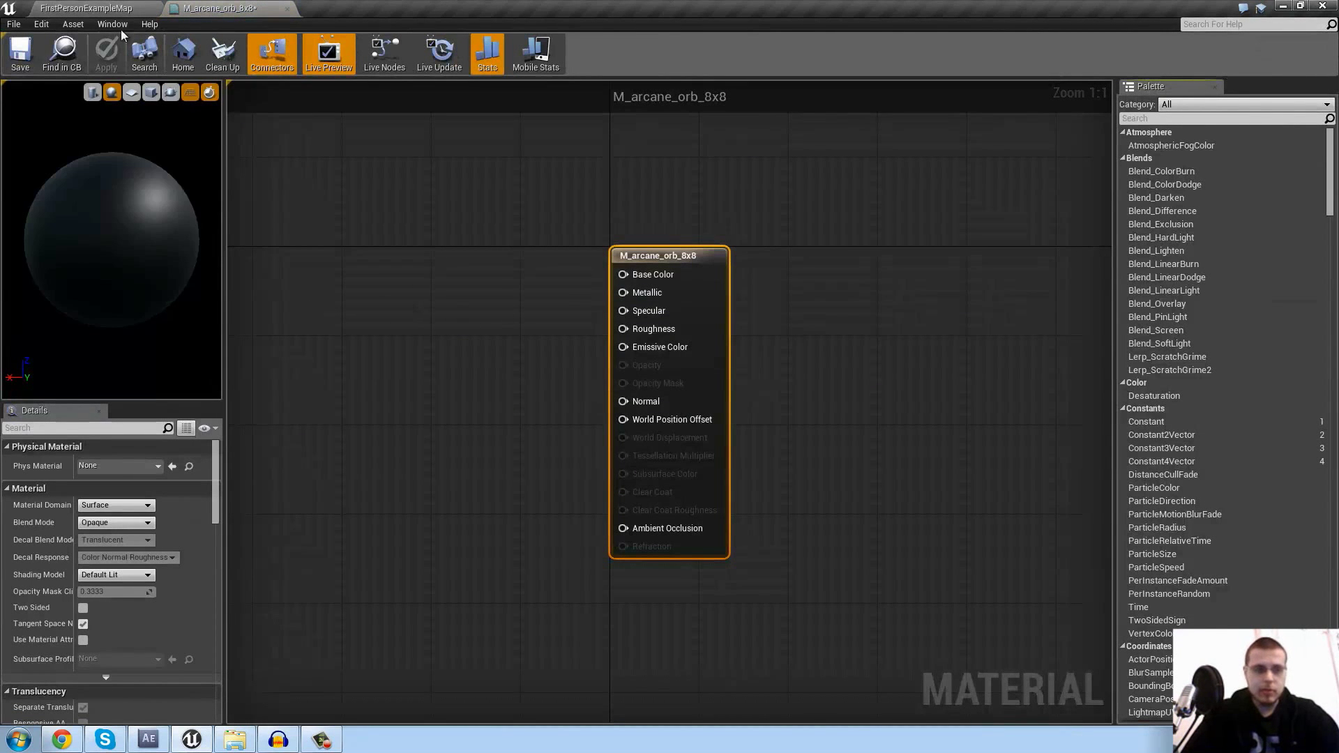
Add the arcane_orb_8x8 texture to the material graph as a Texture Sample node
left_click(87, 8)
left_click_drag(221, 568, 370, 385)
left_click(377, 332)
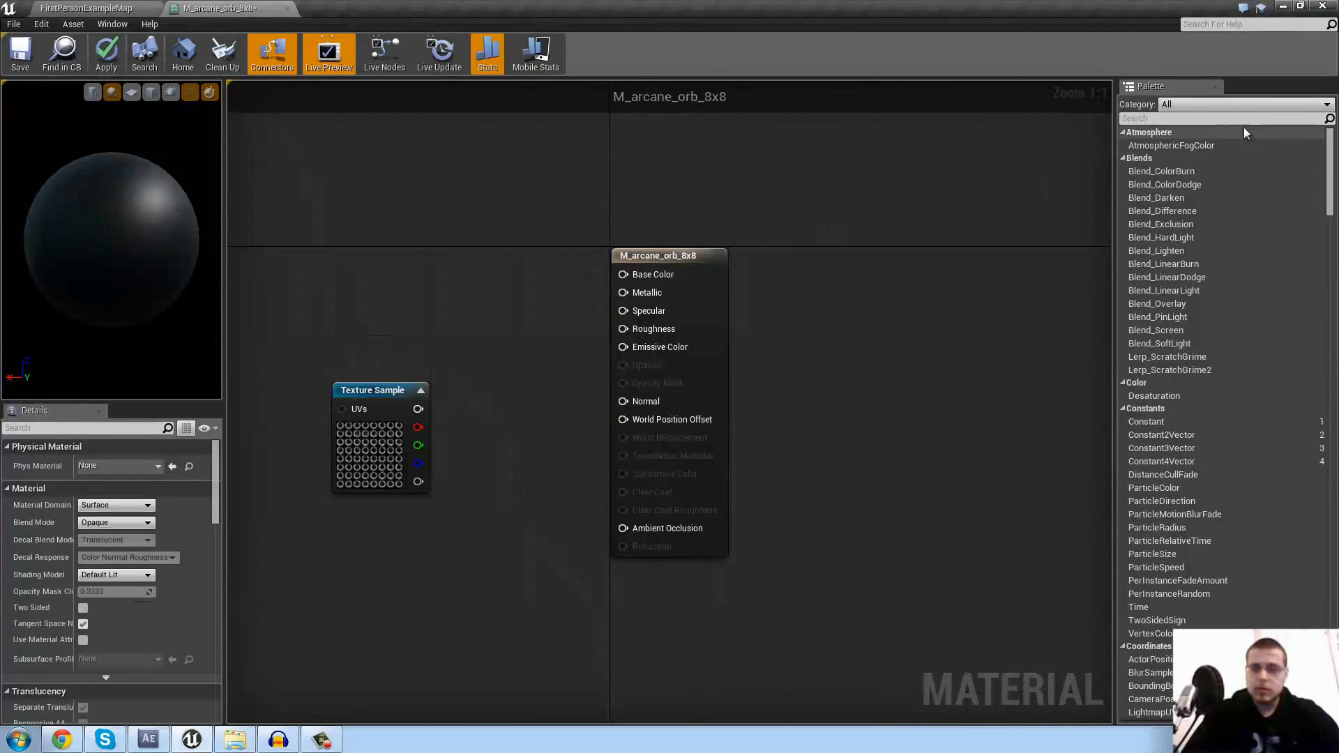
Add a Particle Color node above the Texture Sample and line the two nodes up
left_click(1186, 120)
type("particle")
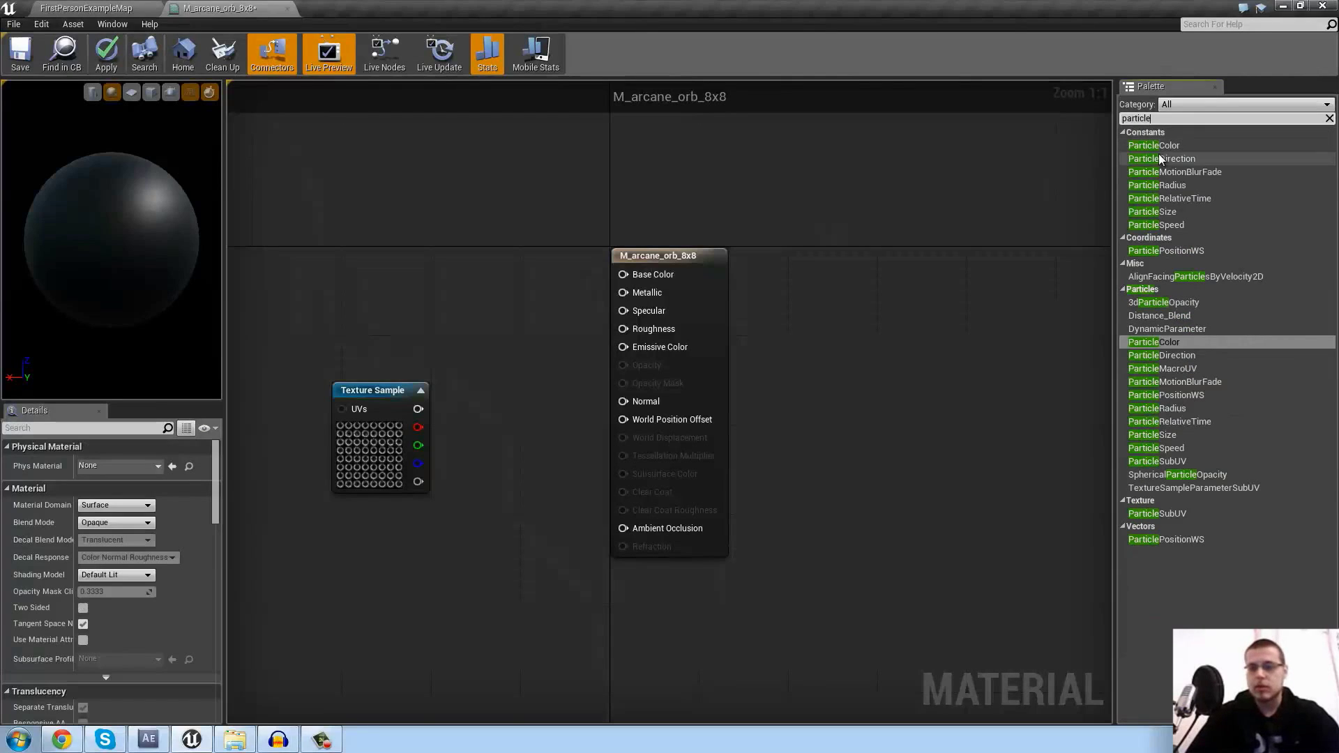
left_click_drag(1154, 145, 398, 237)
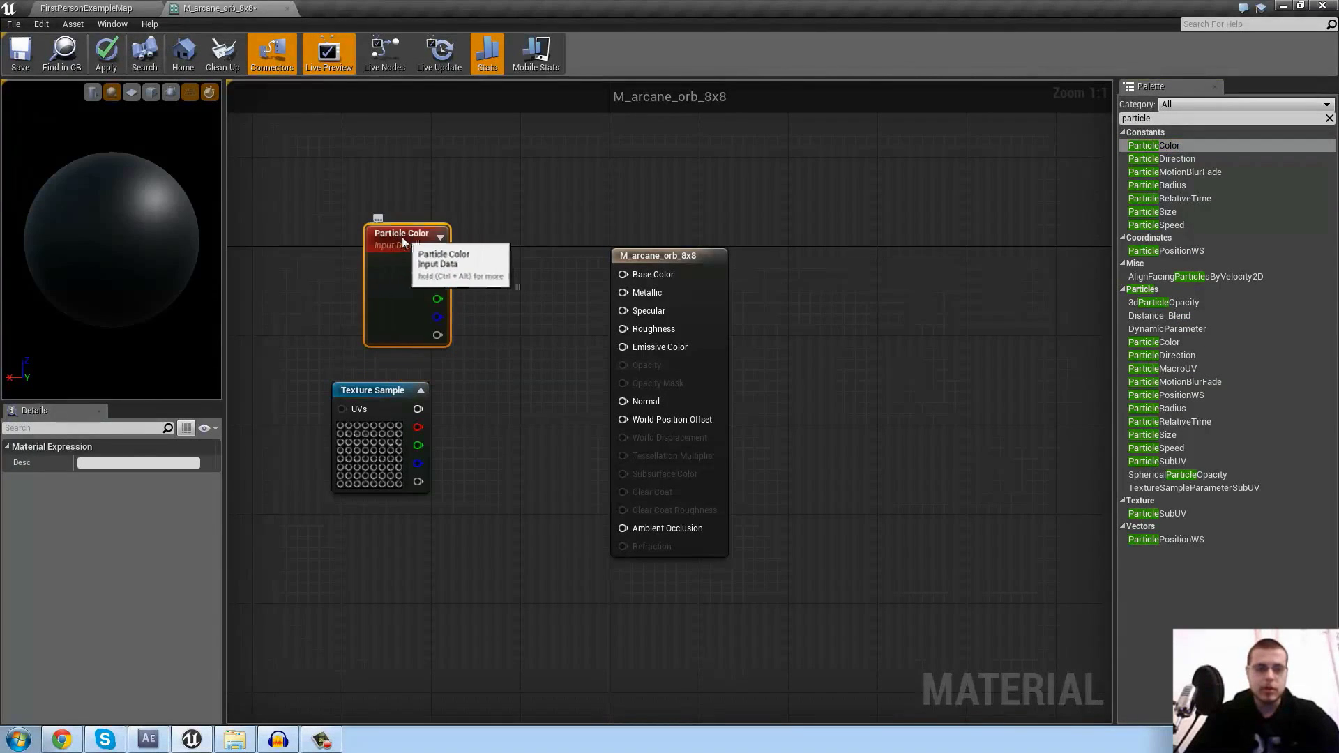
left_click_drag(414, 405, 435, 416)
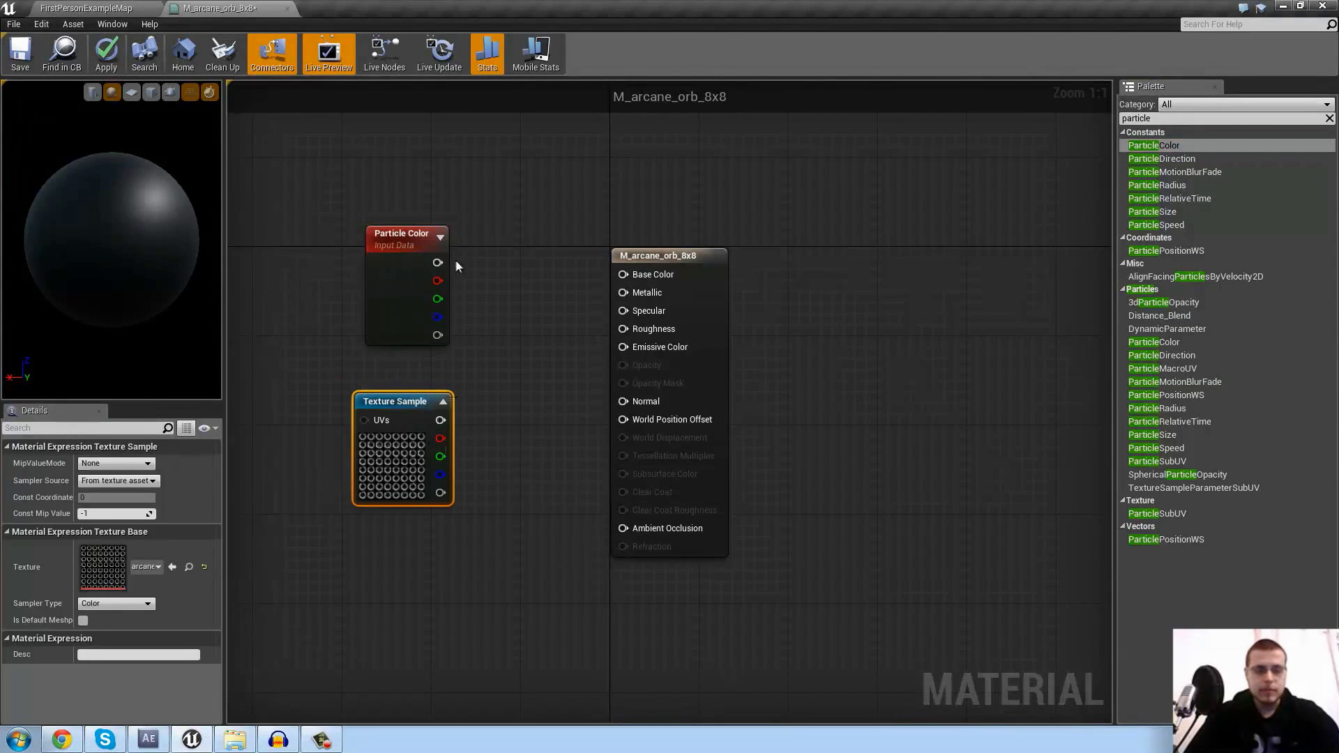
mouse_move(437, 262)
left_mouse_down()
mouse_move(463, 262)
mouse_move(438, 263)
left_mouse_up()
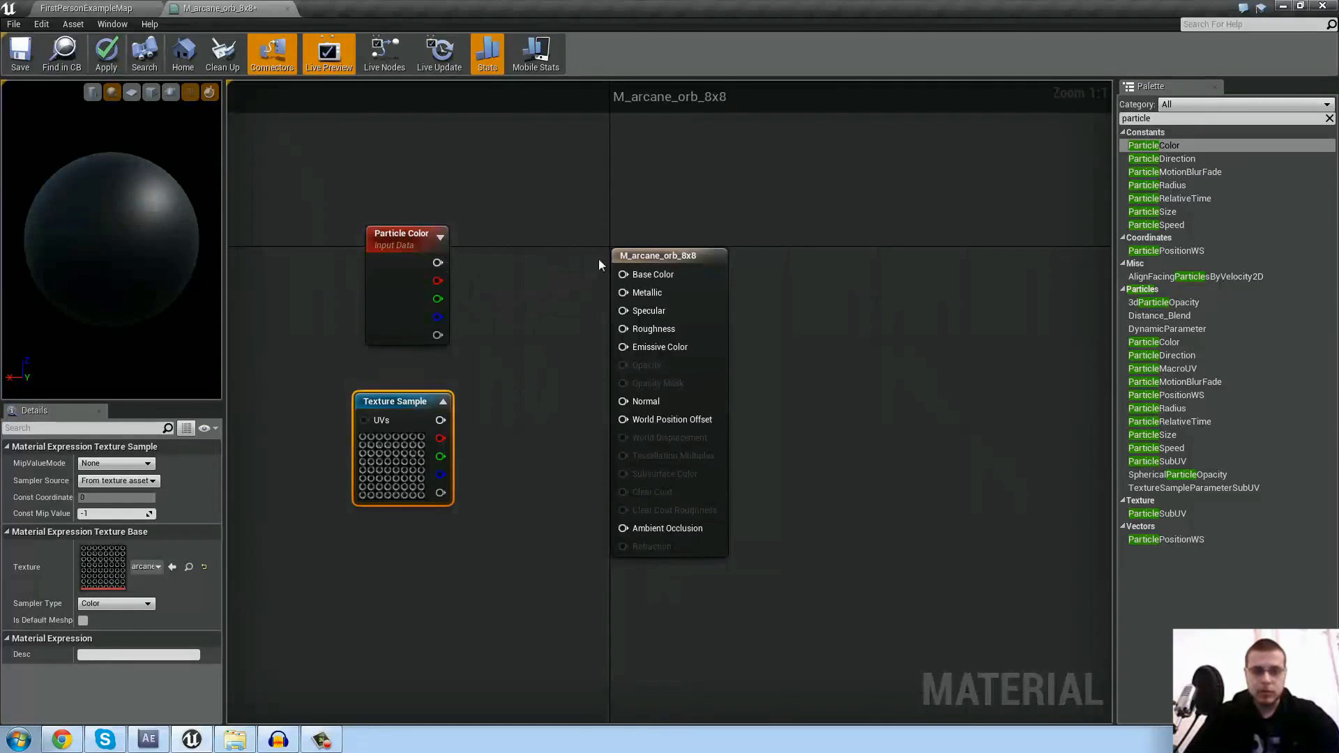
Set the material's blend mode to Translucent and its shading model to Unlit
left_click(669, 256)
left_click(132, 523)
left_click(120, 550)
left_click(126, 576)
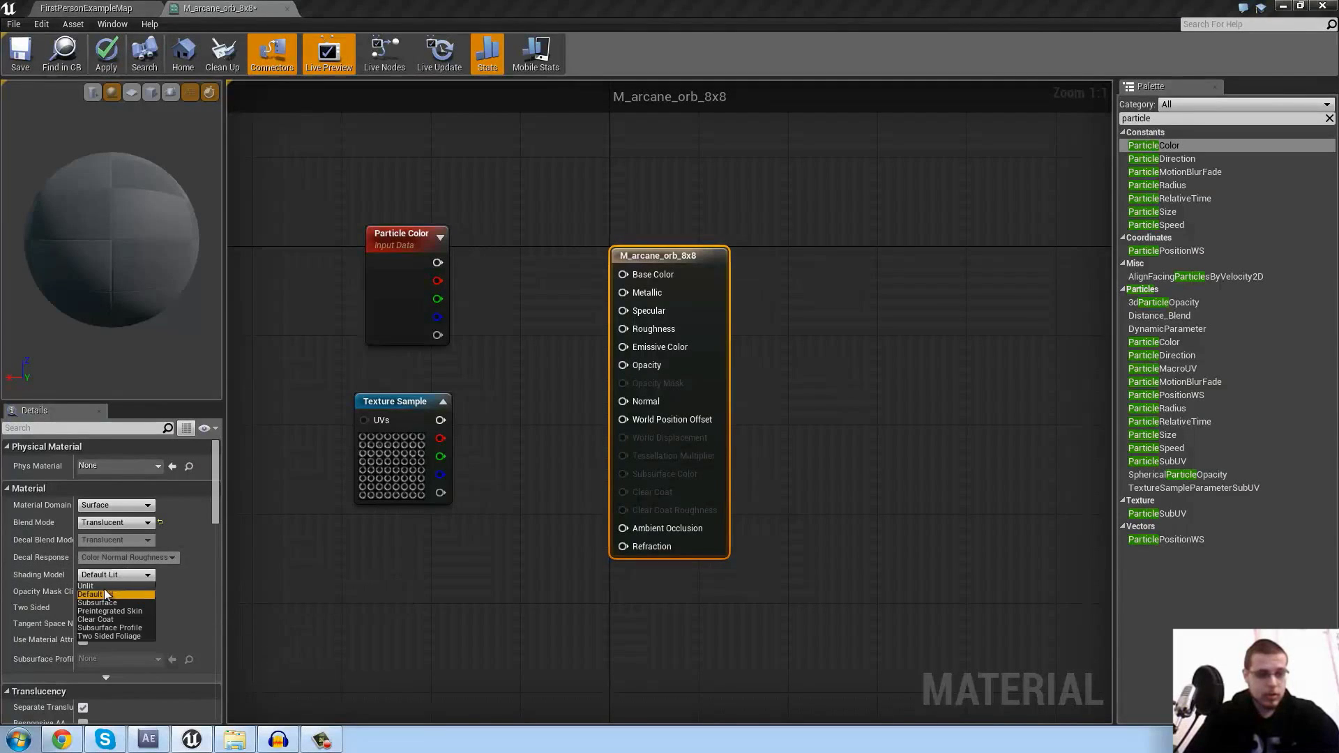
left_click(105, 591)
Connect the Particle Color node's combined color output to the material's Emissive Color
left_click(410, 241)
left_click(509, 265)
left_click_drag(438, 263, 622, 353)
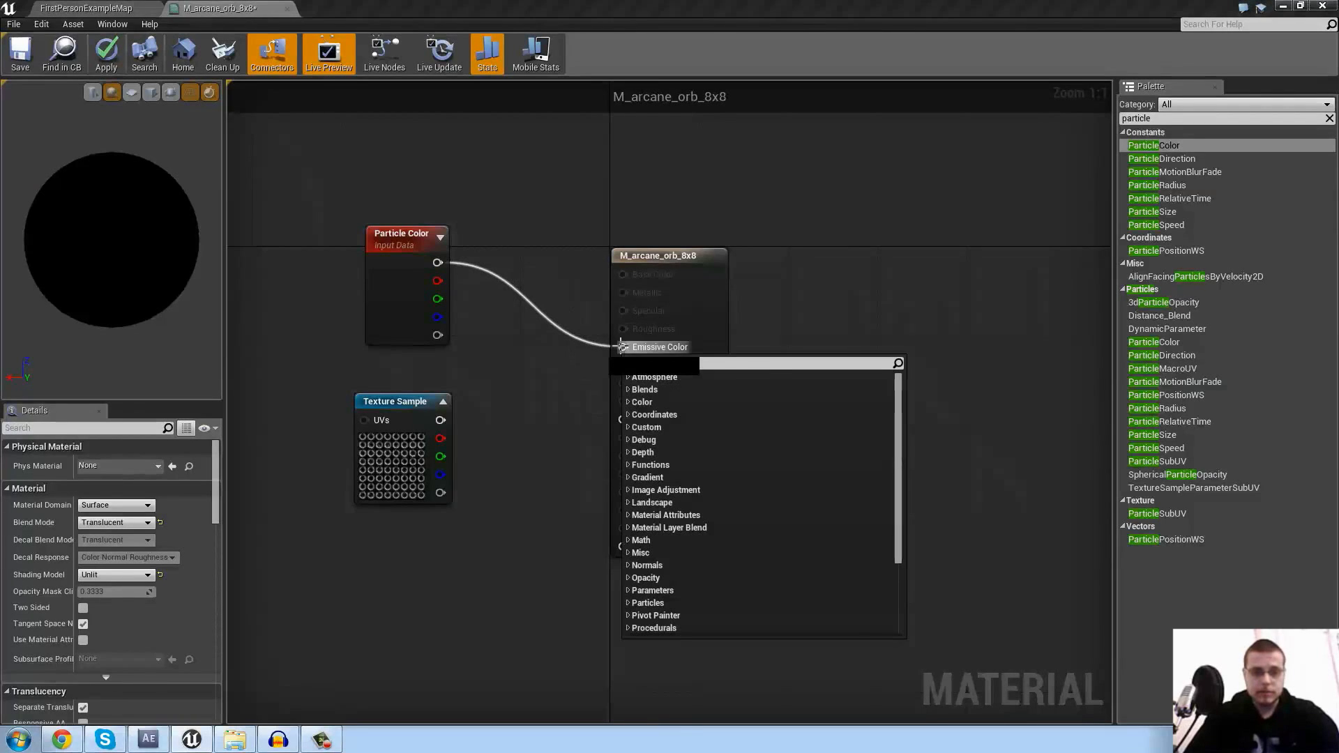
left_click(537, 252)
left_click_drag(438, 262, 623, 348)
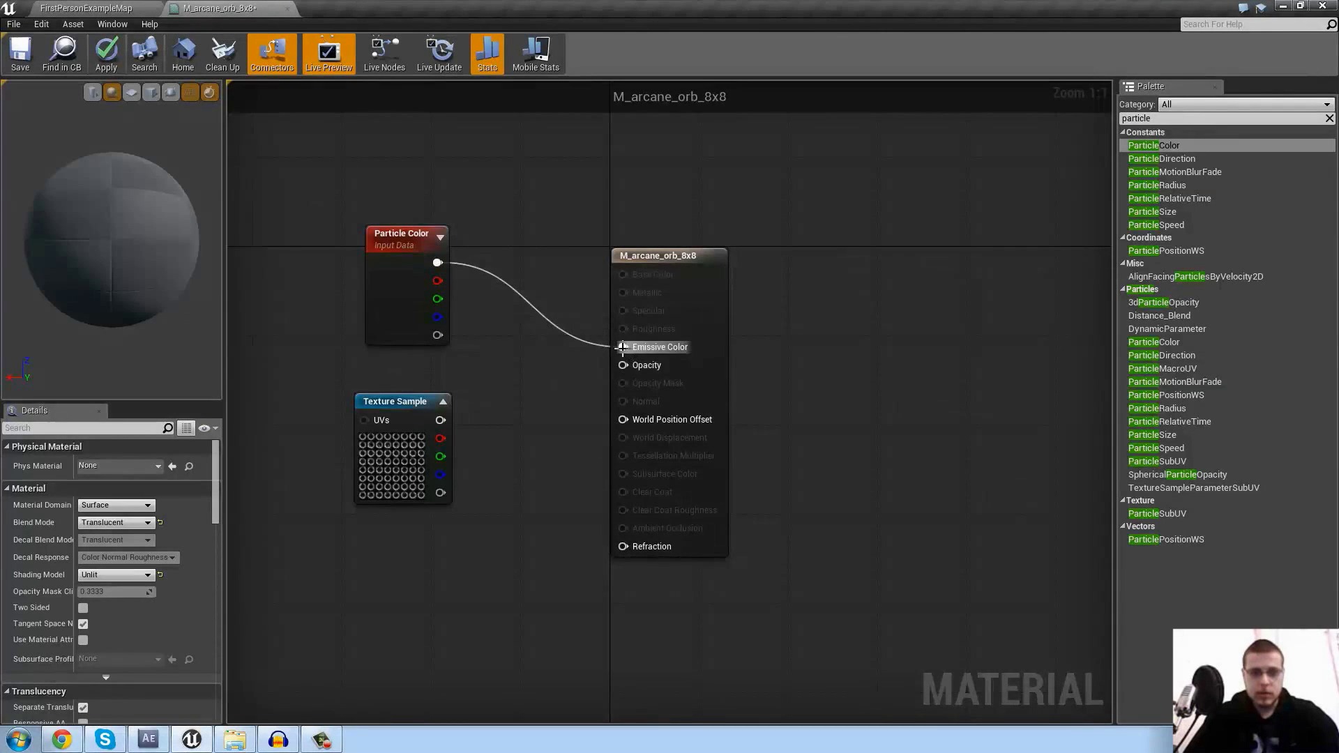
Feed Particle Color's alpha and the texture's color output through a Multiply node into Opacity, and preview the material on a plane
left_click(513, 357)
left_click_drag(542, 372, 505, 362)
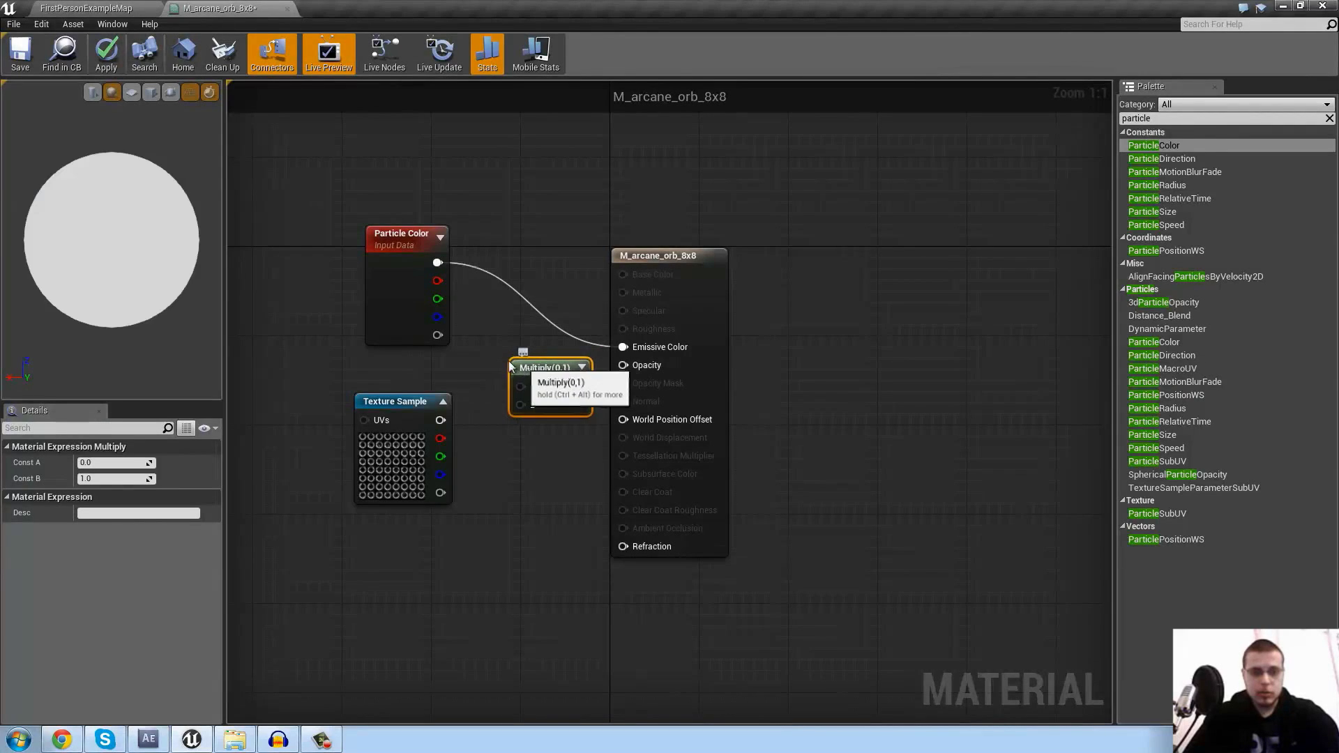
left_click_drag(438, 335, 487, 376)
left_click_drag(441, 420, 623, 365)
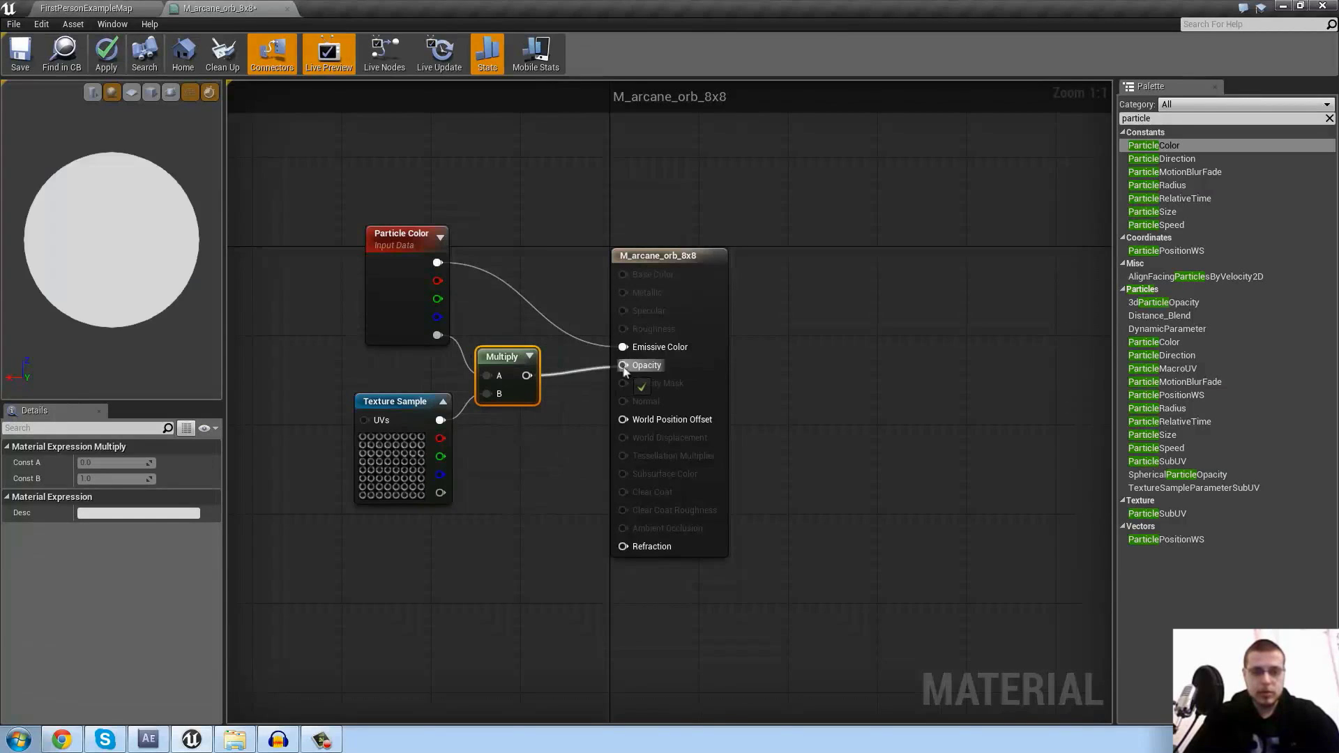
left_click(131, 92)
mouse_move(102, 232)
left_mouse_down()
mouse_move(124, 214)
mouse_move(74, 303)
mouse_move(140, 276)
mouse_move(98, 224)
left_mouse_up()
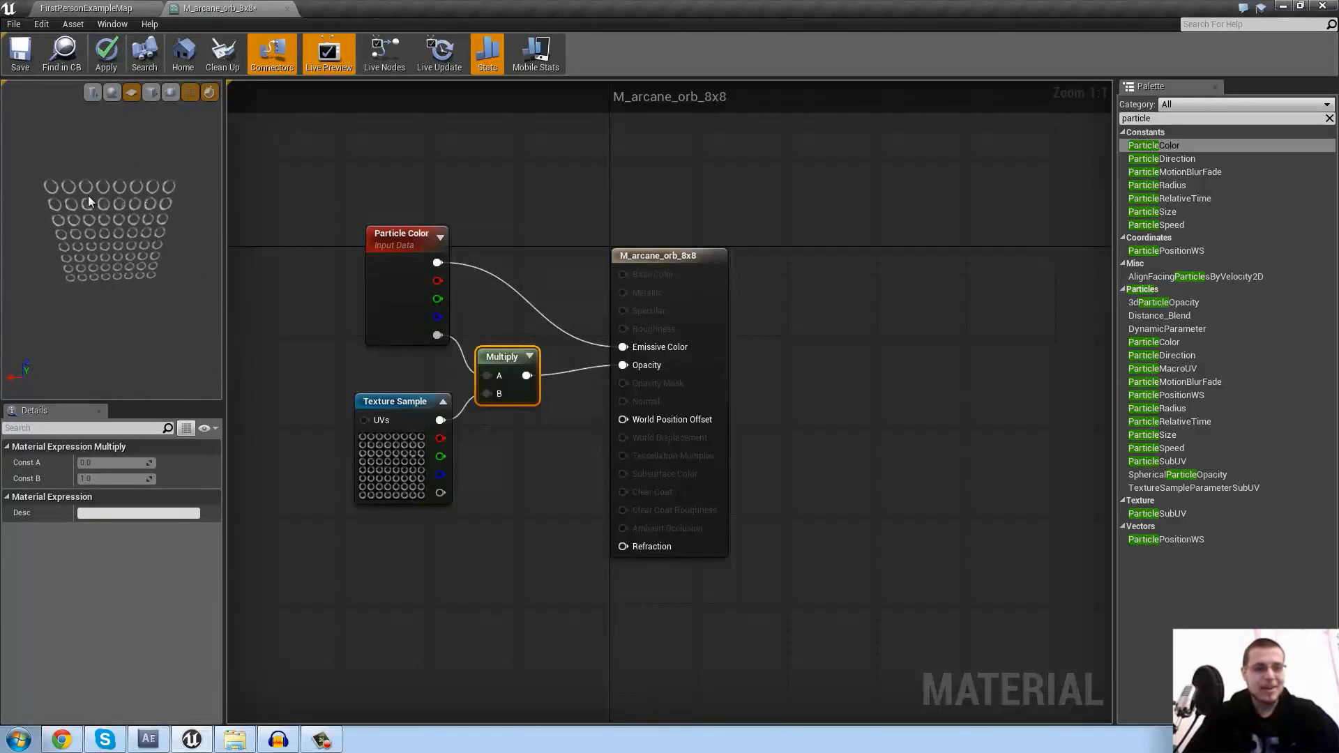
Create a particle system named P_arcane_orb in the arcane_orb_particle_system folder and open it for editing
left_click(110, 14)
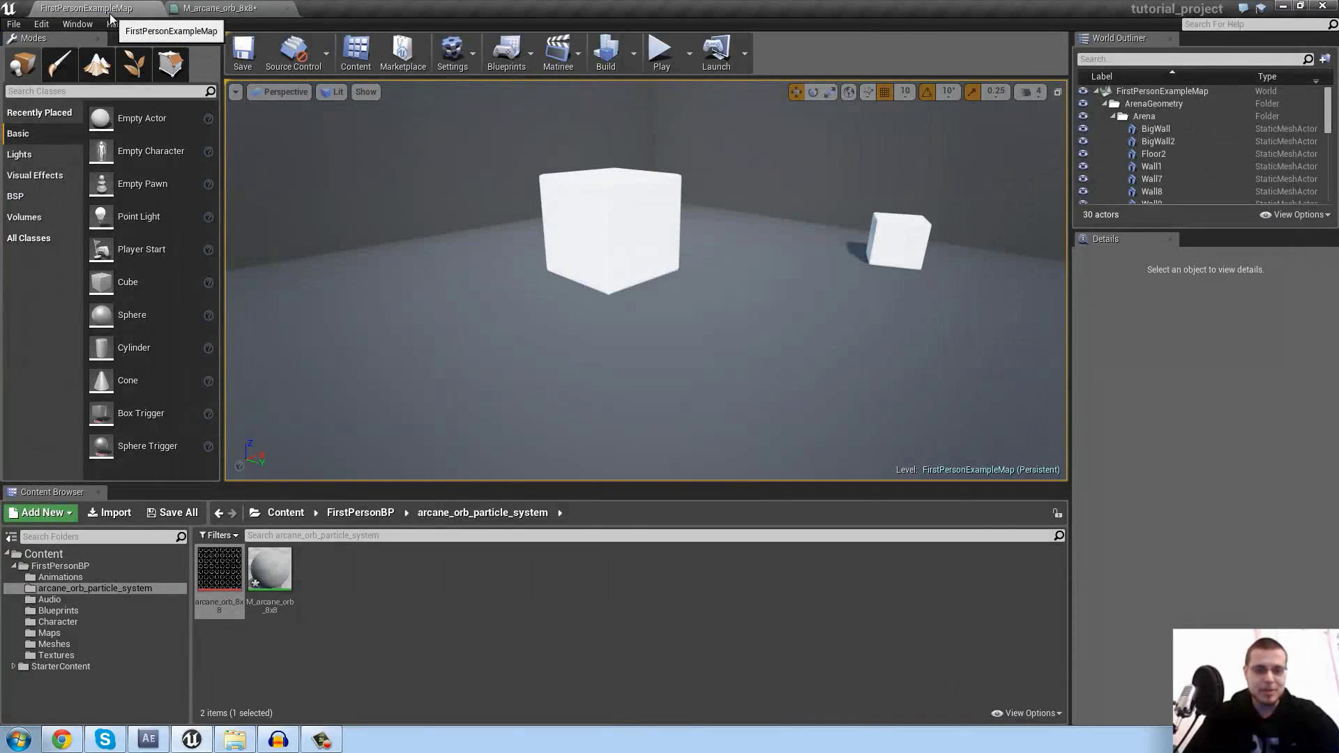
right_click(333, 588)
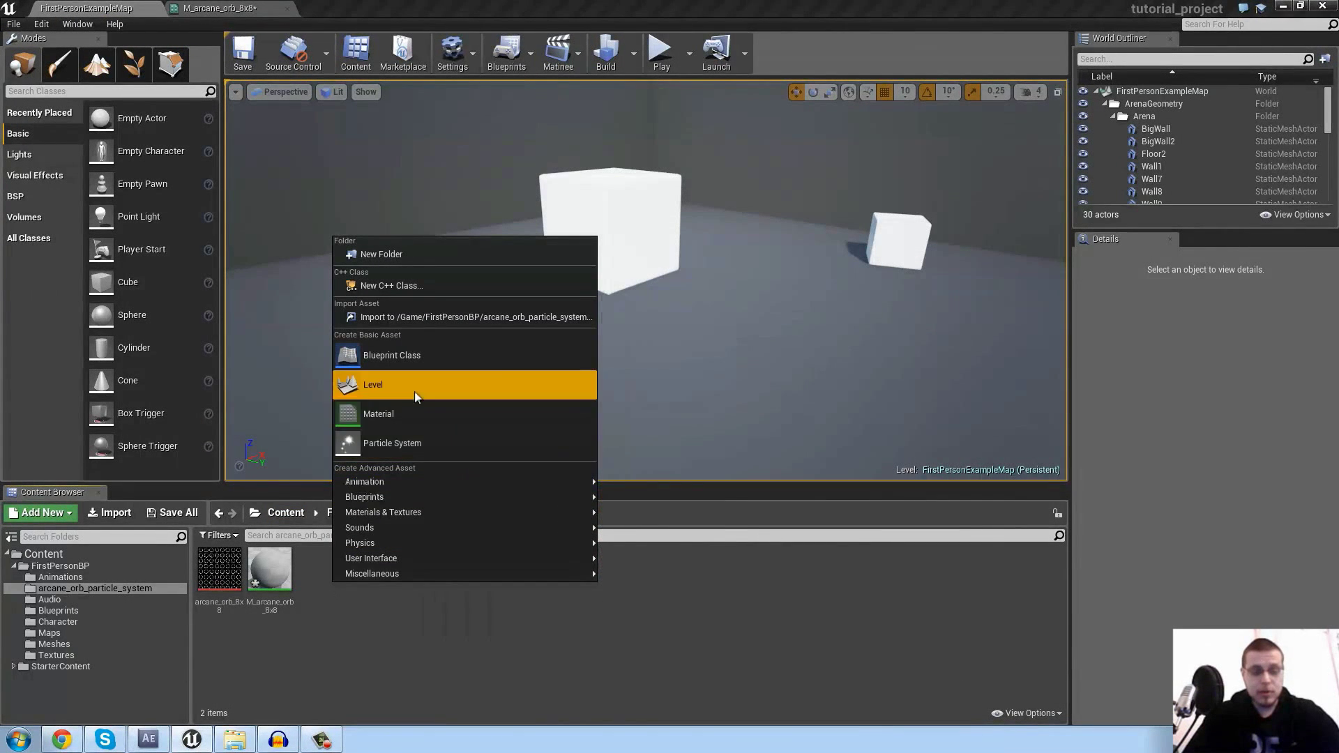
left_click(399, 445)
type("P_")
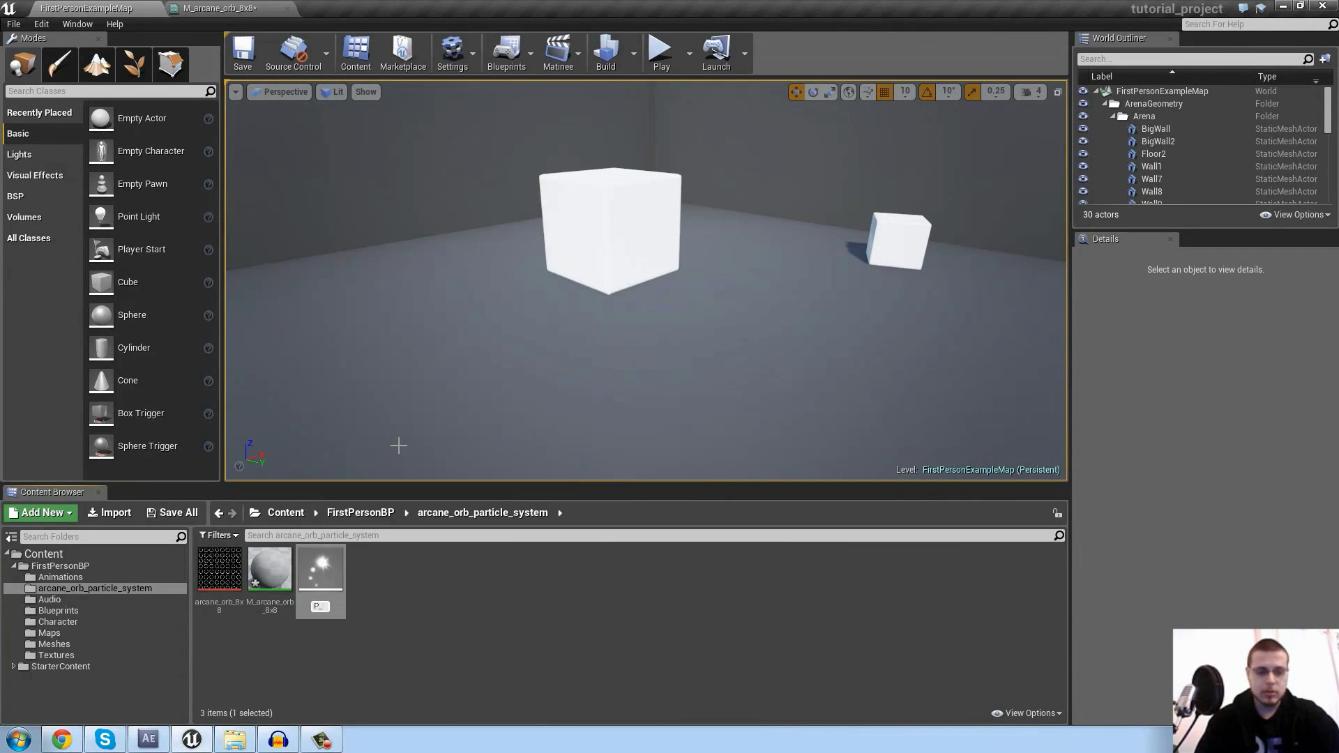
type("arc")
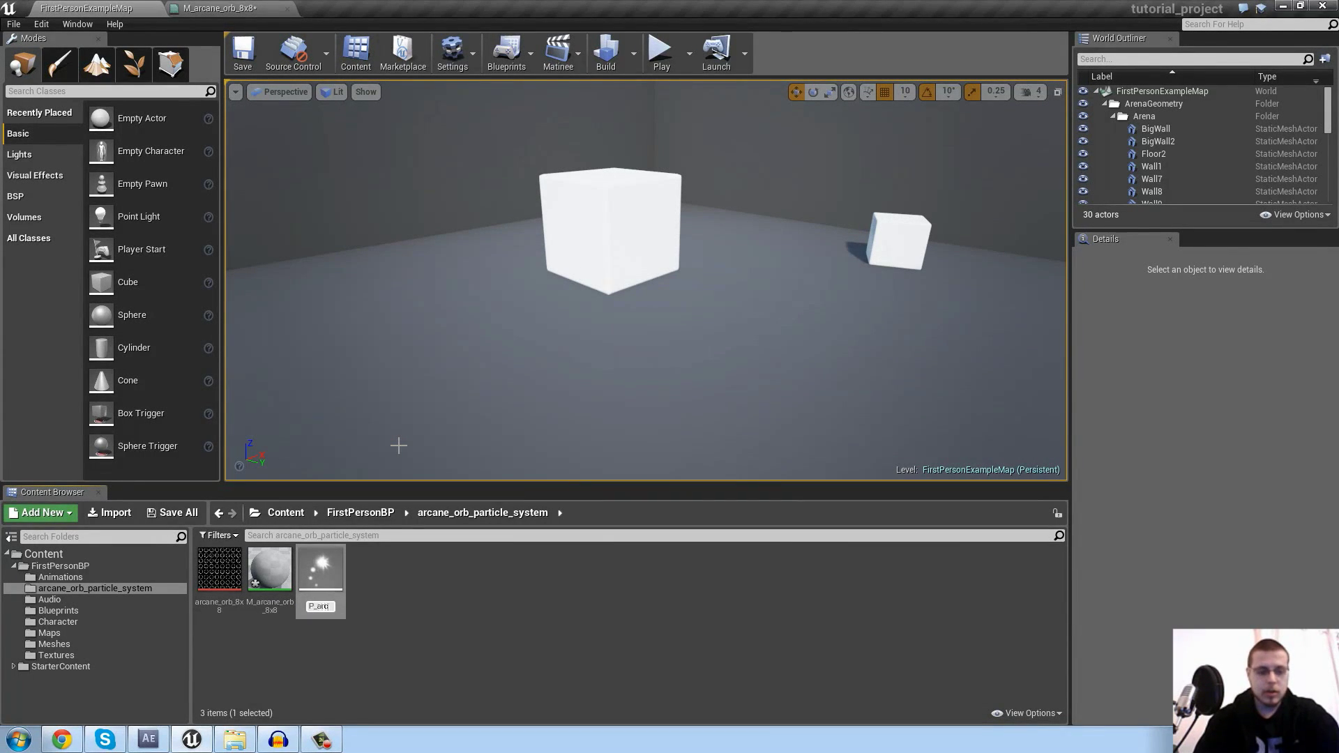
type("ane_orb")
key("Return")
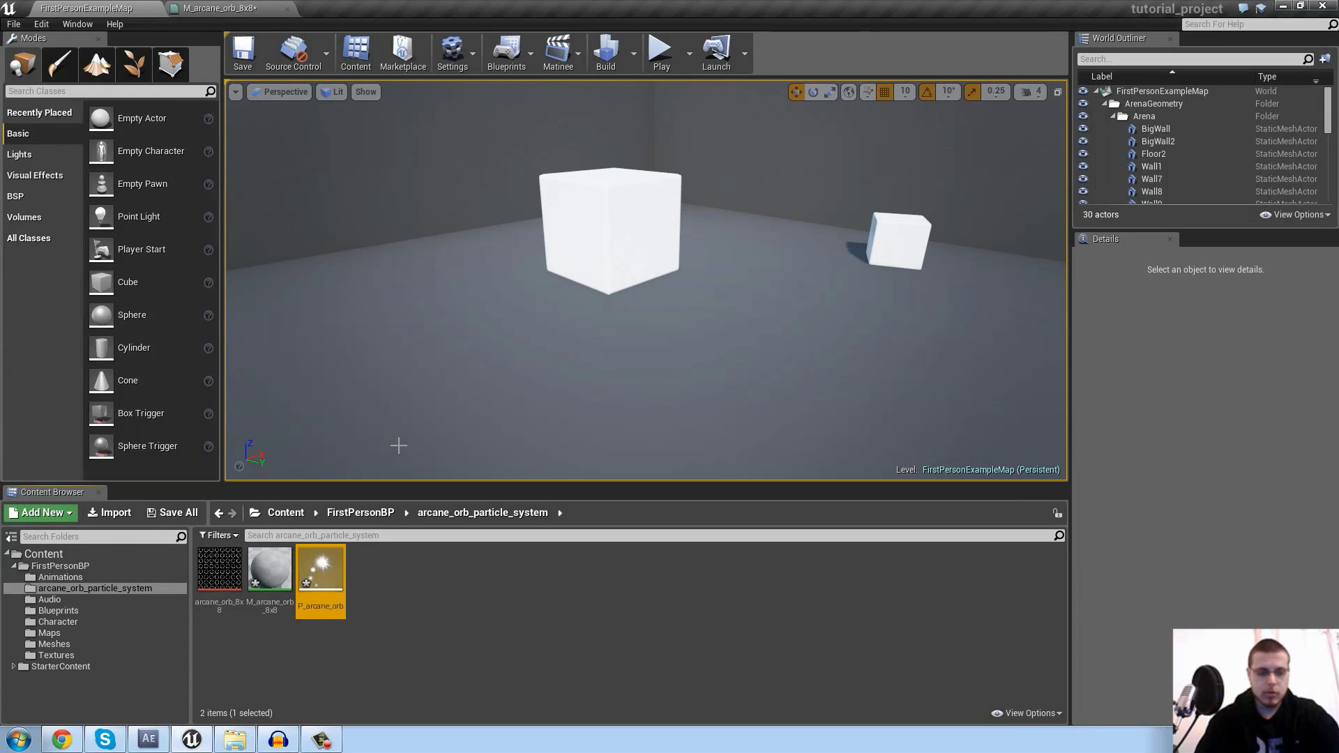
double_click(323, 562)
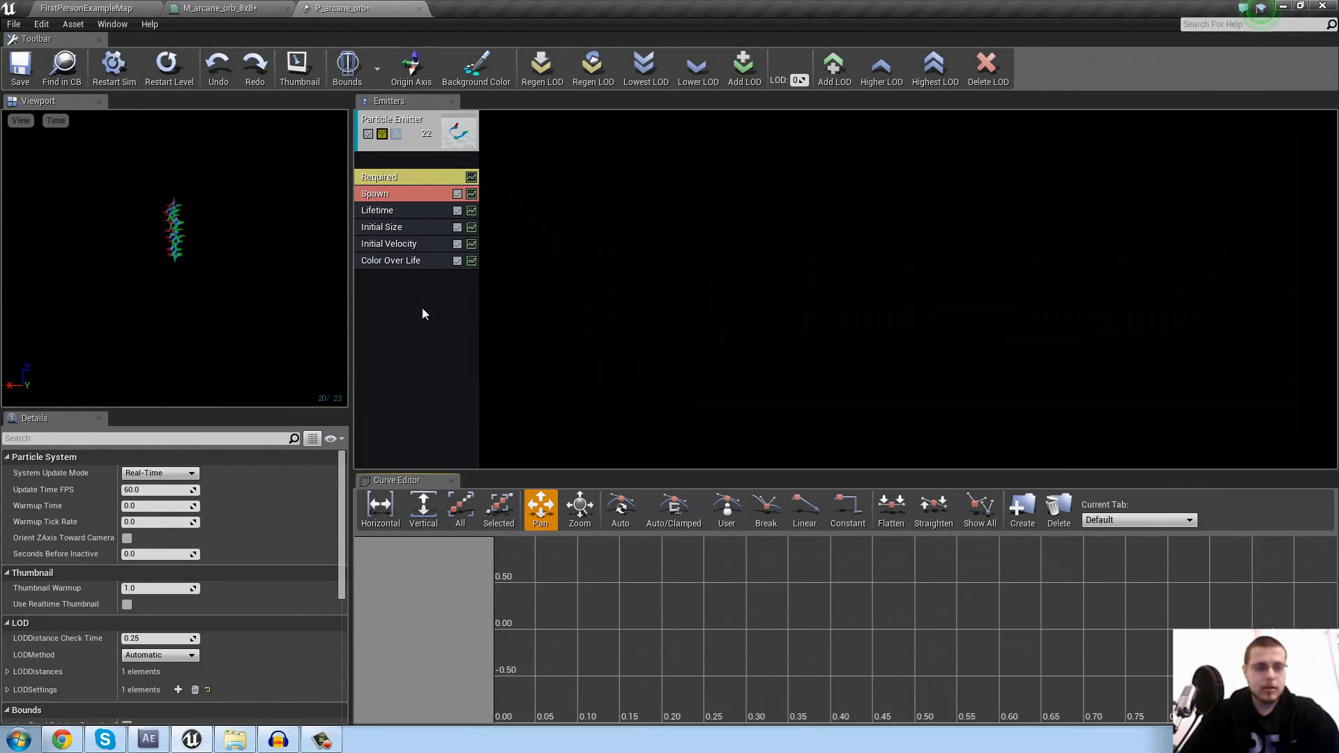
Set the Sub UV interpolation method in the emitter's Required module to Linear Blend
left_click(422, 307)
left_click(416, 179)
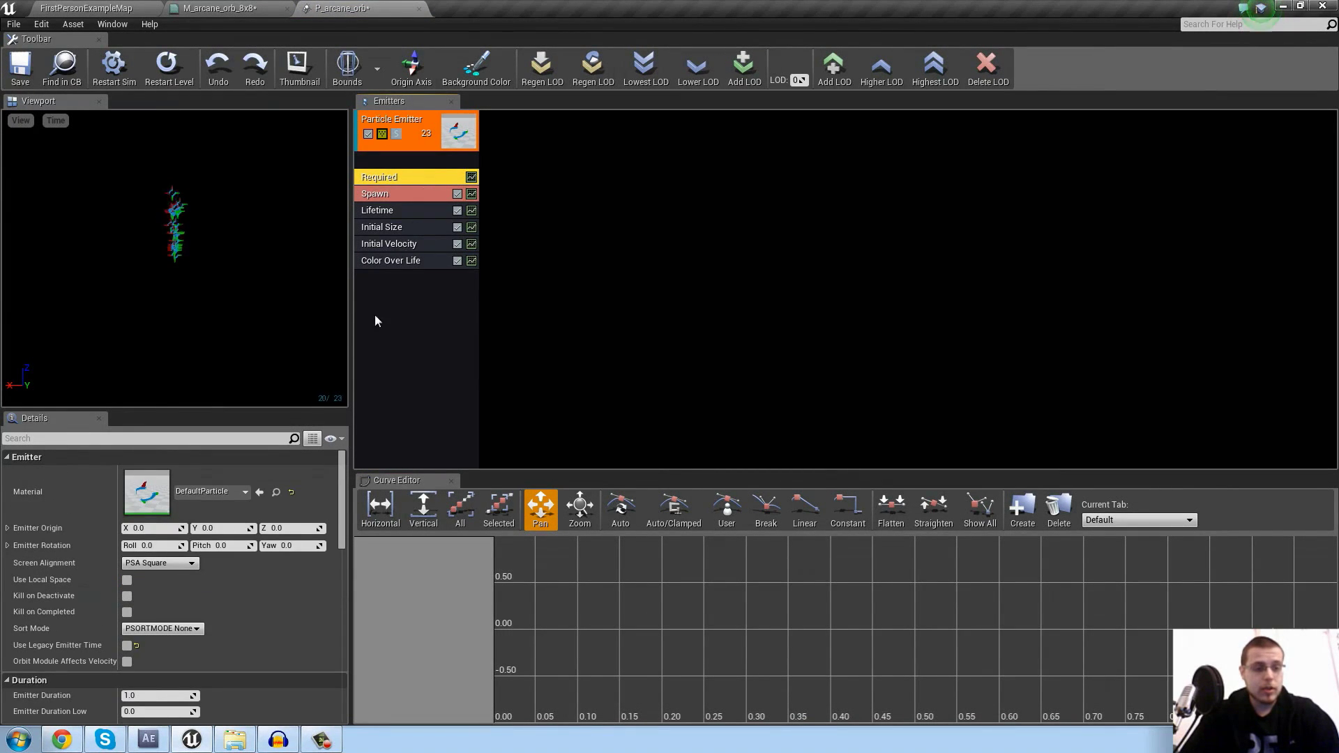
scroll(229, 556, "down", 5)
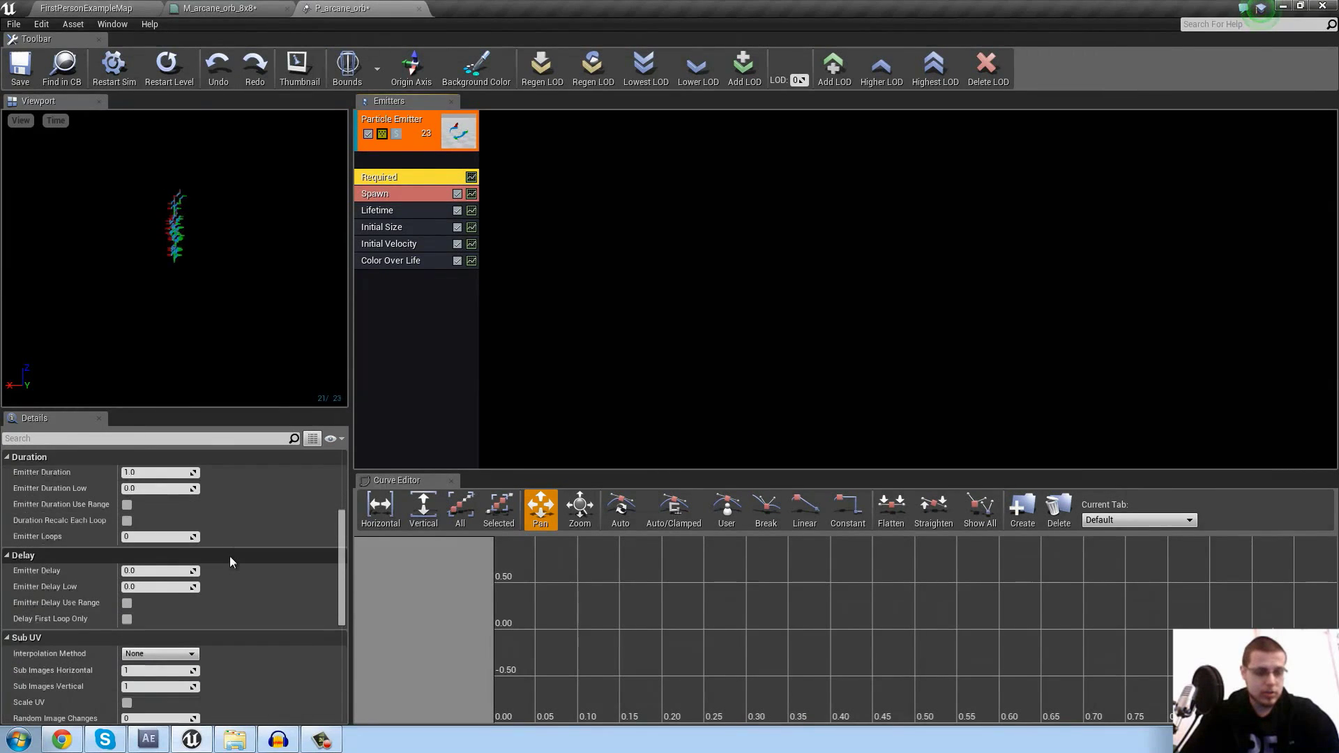
scroll(229, 553, "down", 2)
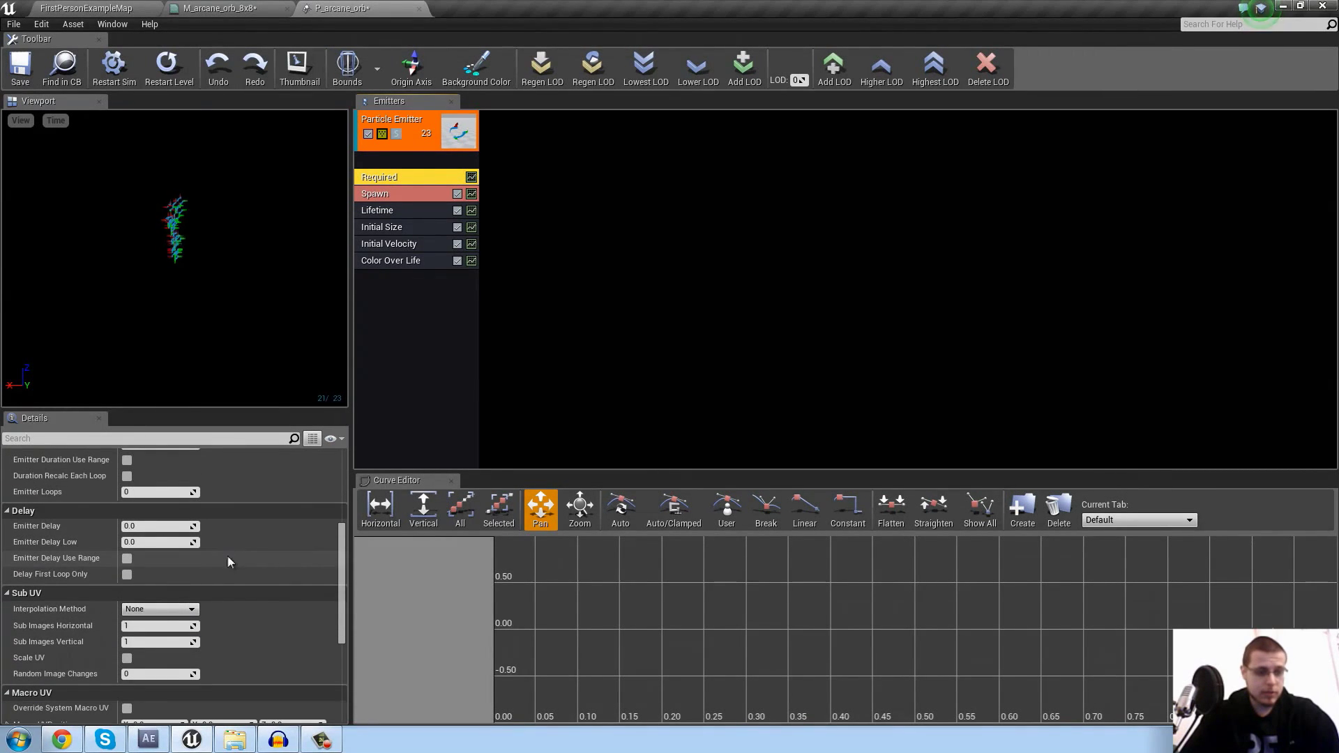
left_click(193, 613)
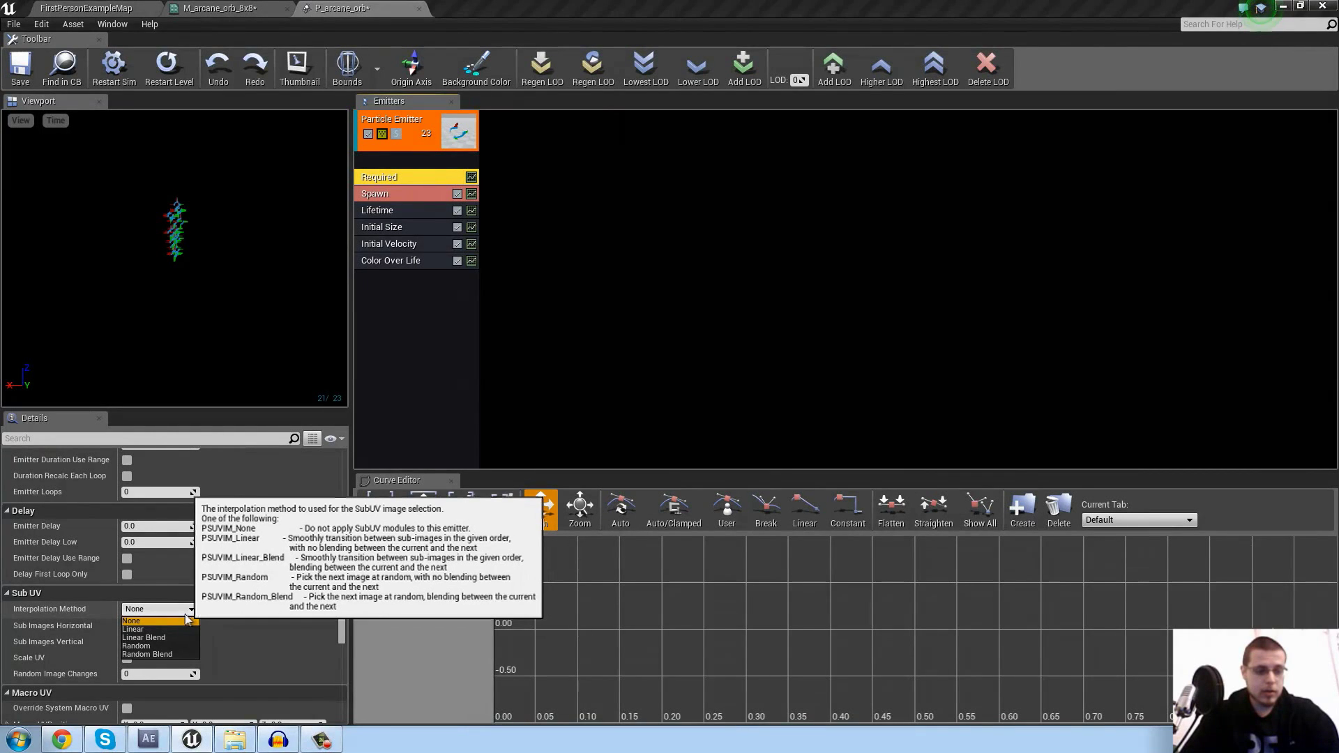
left_click(166, 638)
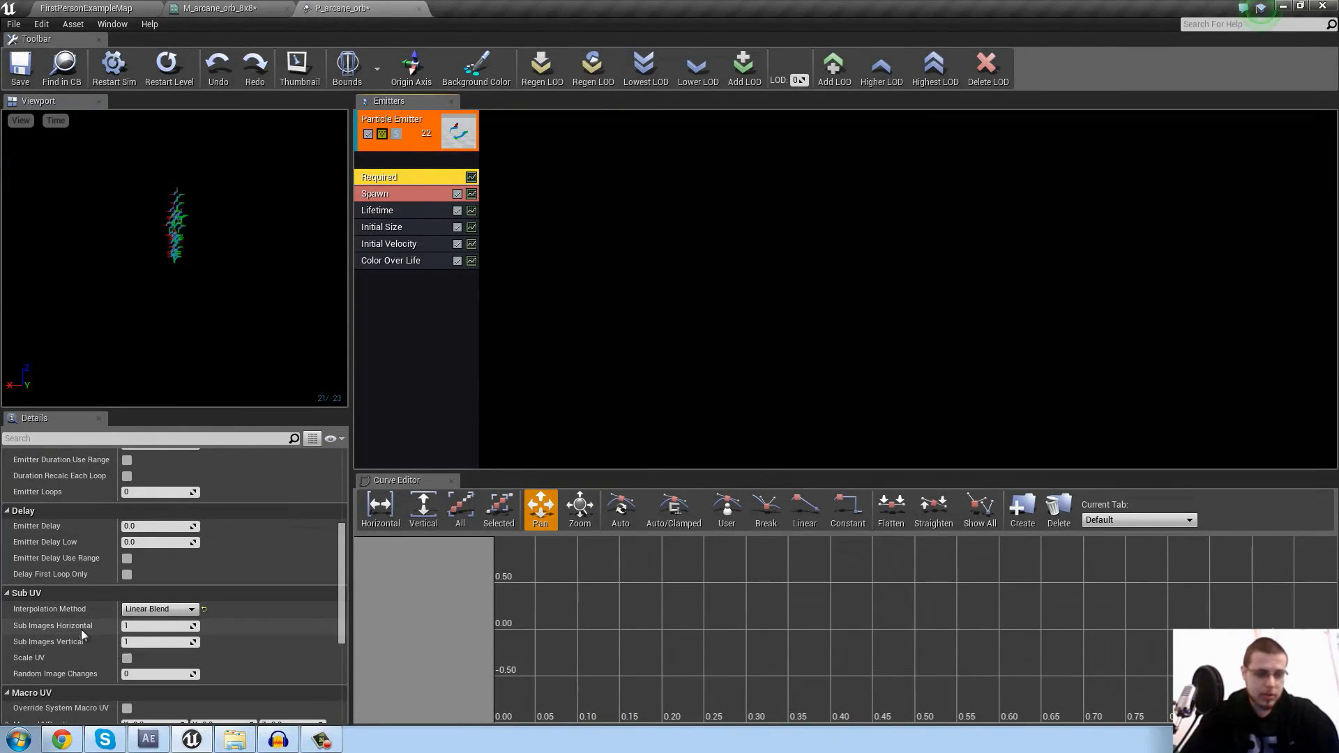
Set the Required module's Sub Images Horizontal and Sub Images Vertical to 8 each
left_click(140, 626)
type("8")
left_click(136, 645)
type("8")
left_click(261, 643)
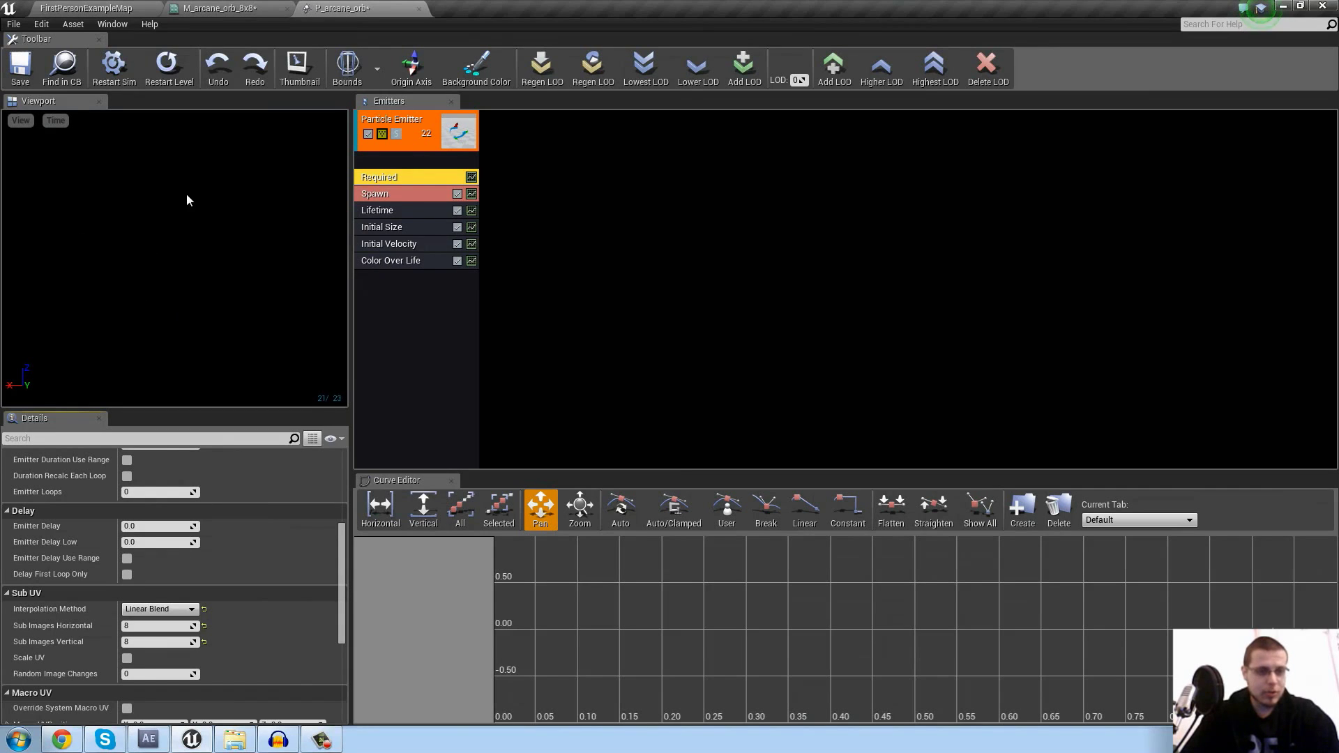
Assign the M_arcane_orb_8x8 material to the particle emitter
left_click_drag(343, 543, 349, 459)
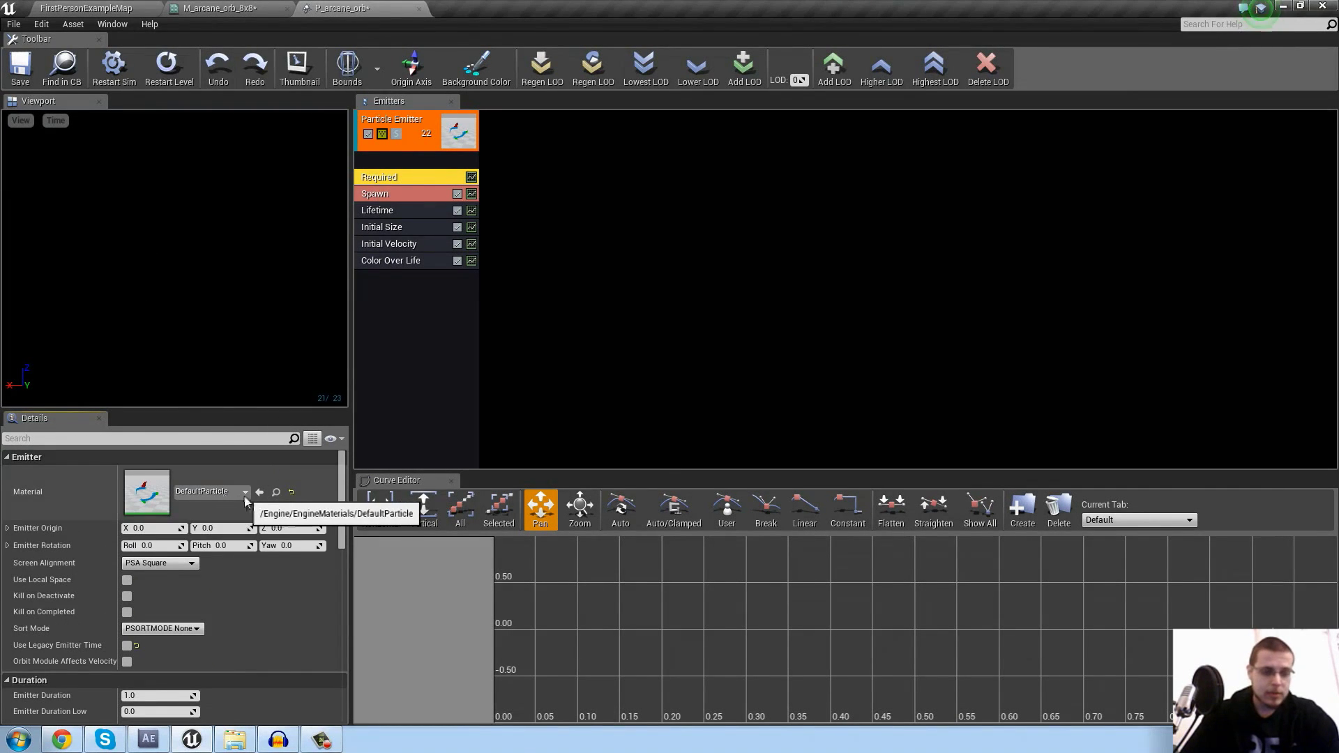
left_click(224, 492)
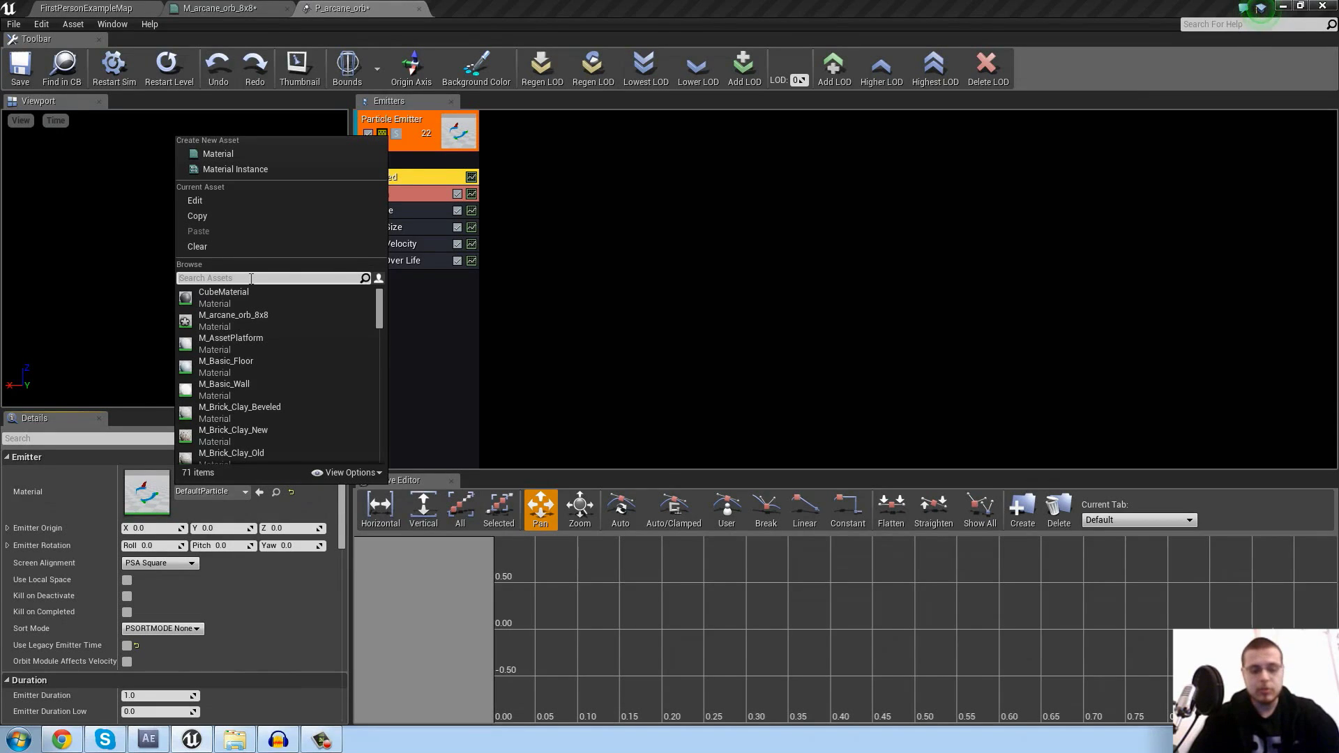
type("M_ar")
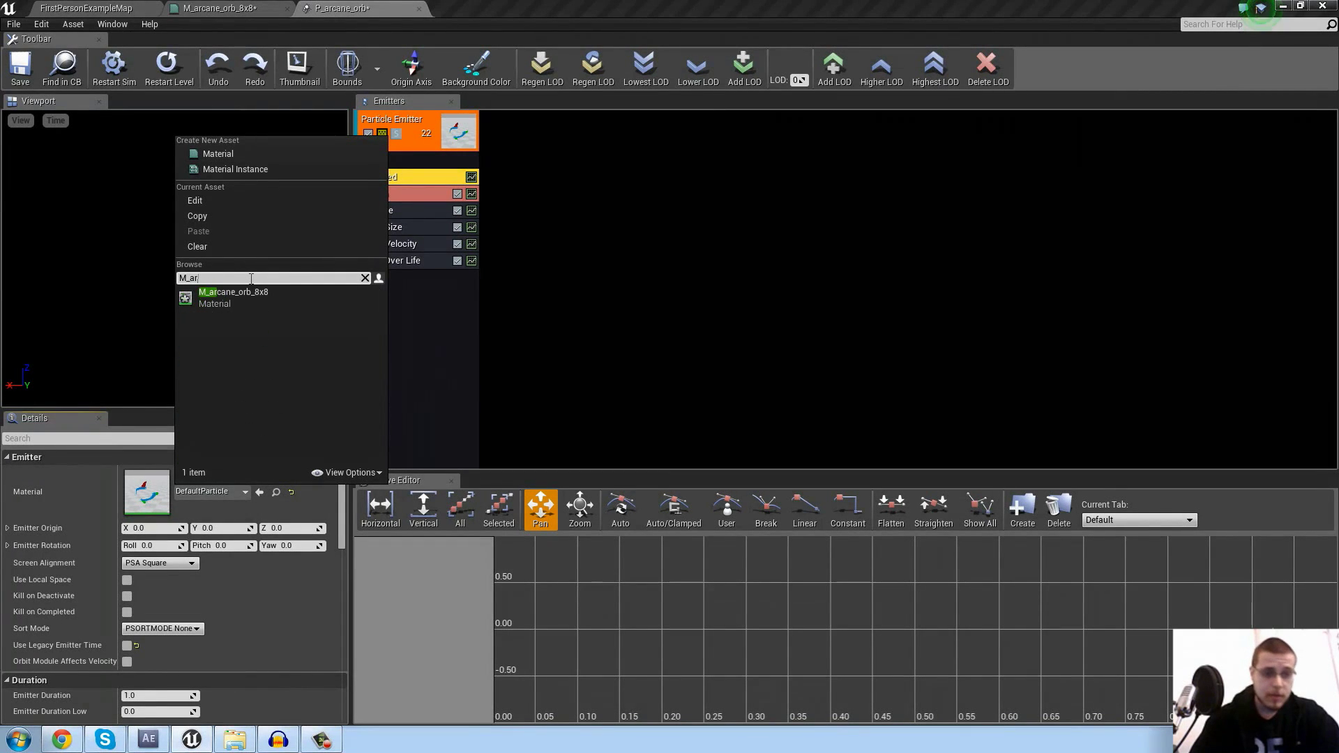
left_click(235, 291)
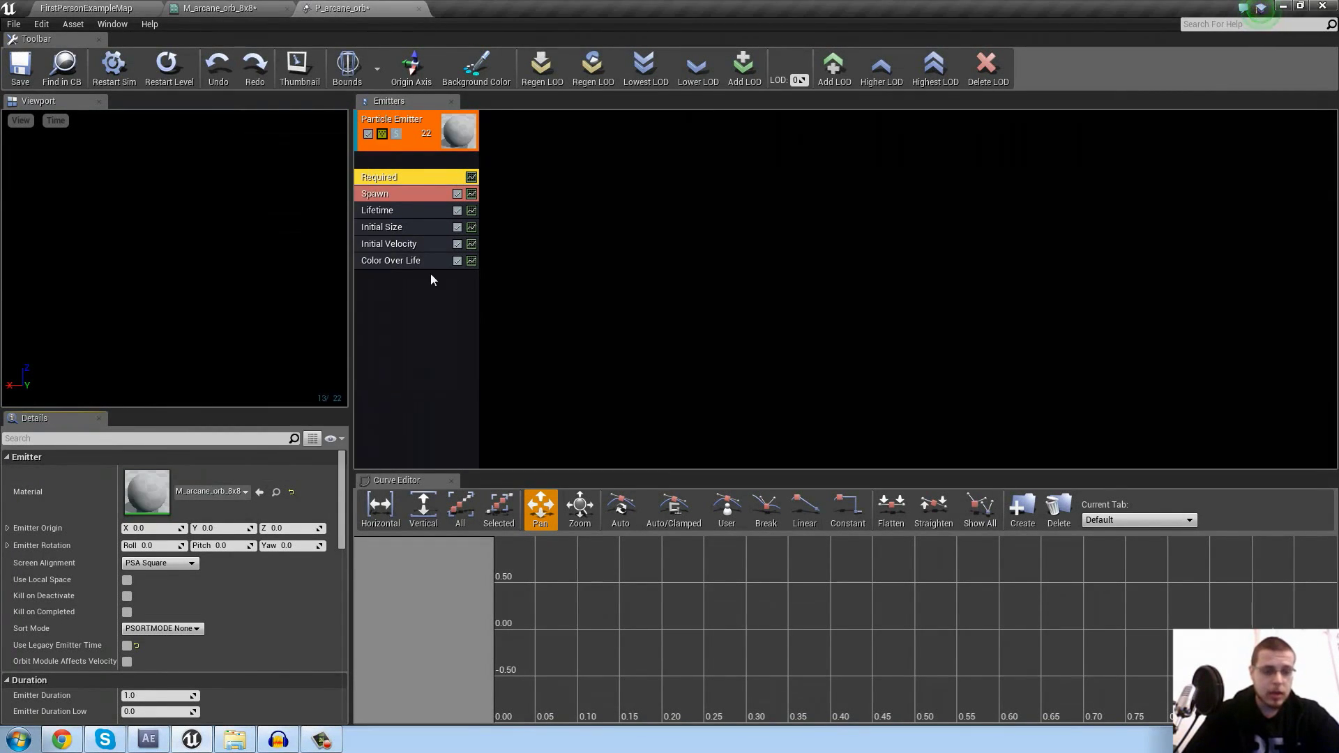
Add a SubImage Index module to the particle emitter
left_click(399, 295)
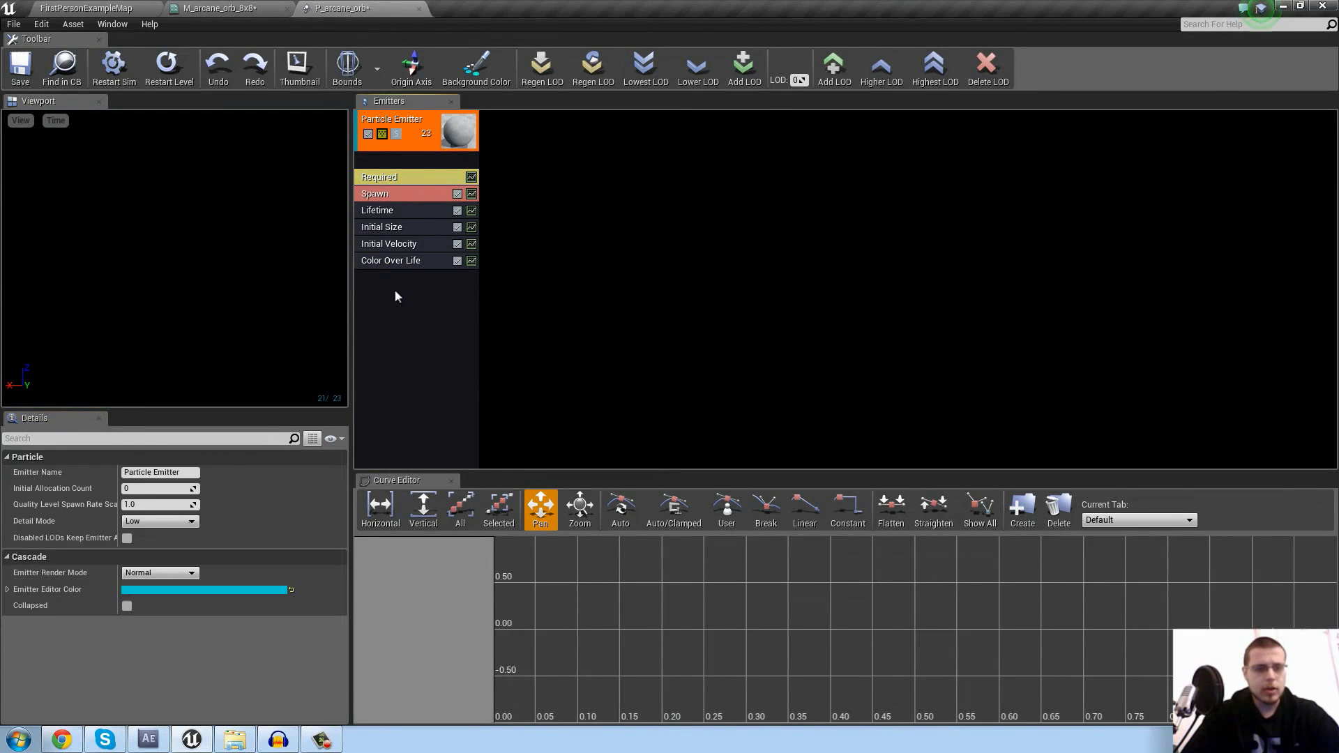
right_click(395, 289)
mouse_move(454, 614)
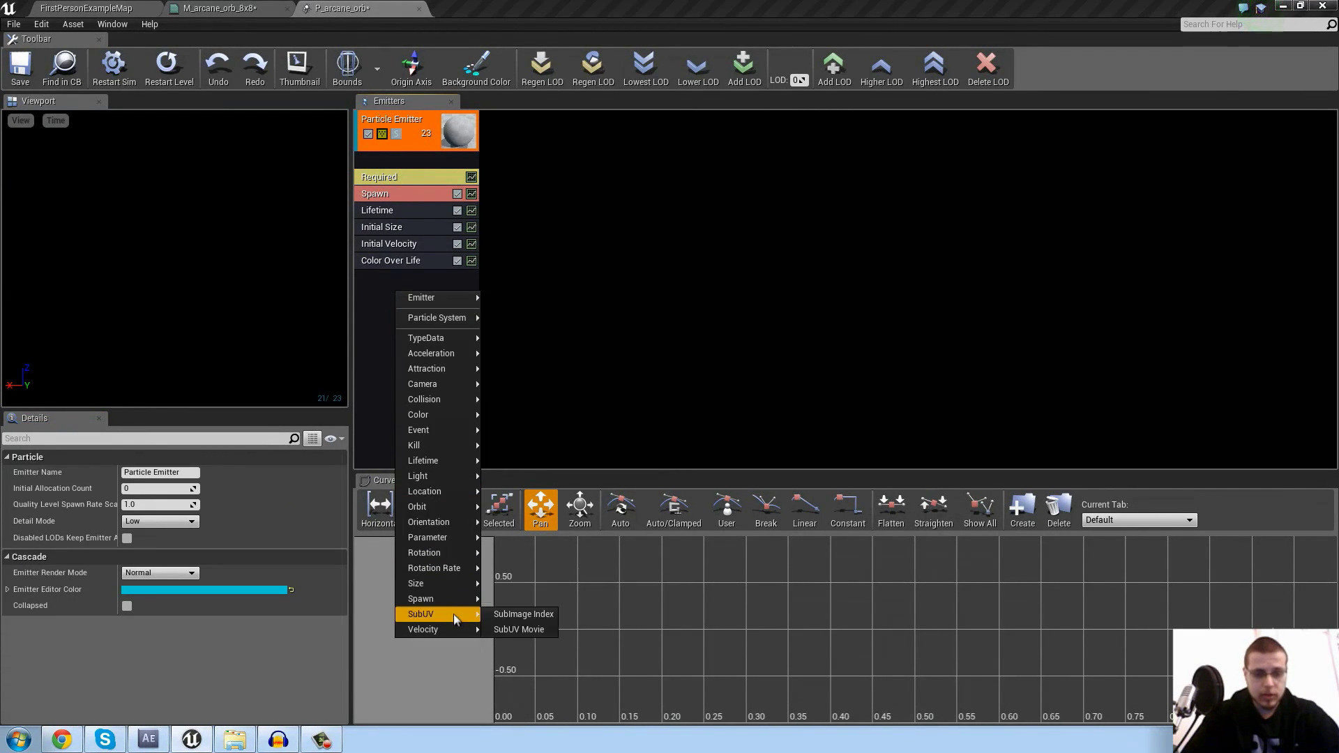
left_click(505, 615)
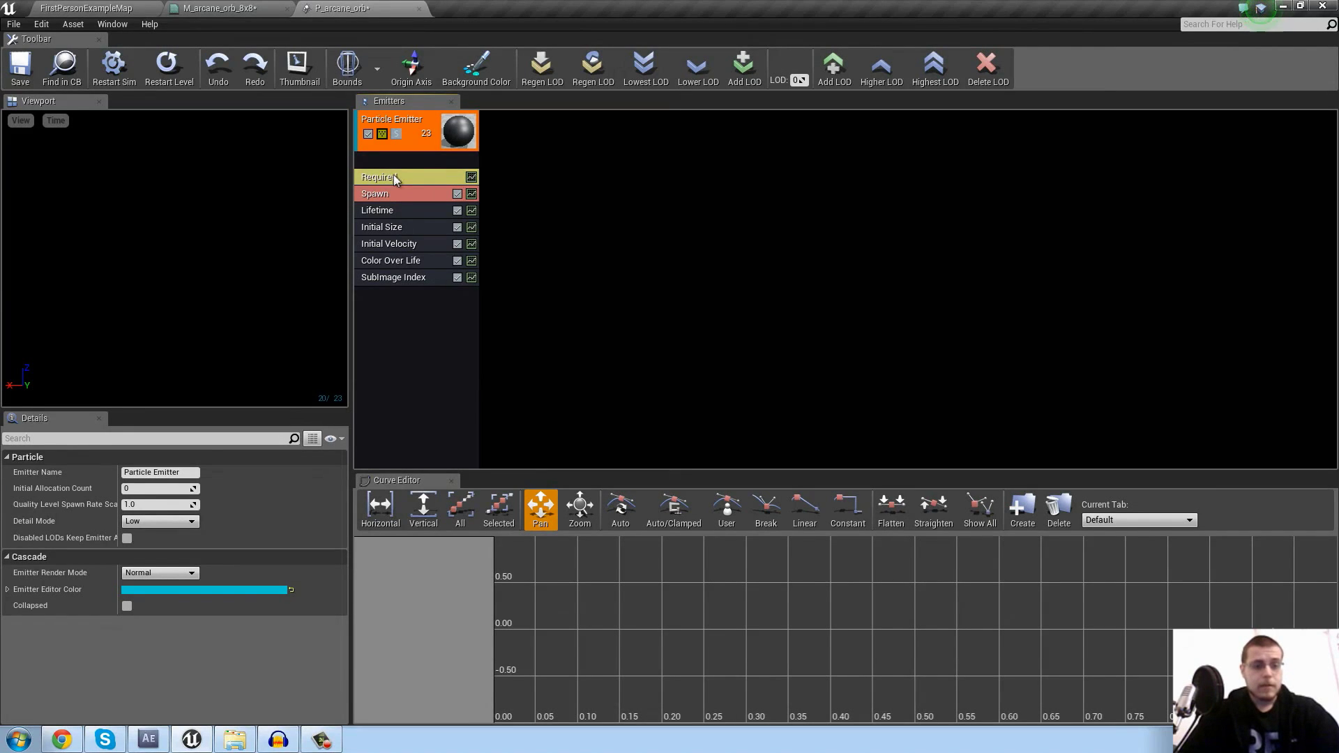
Apply the pending changes in the M_arcane_orb_8x8 material and return to the P_arcane_orb particle system
left_click(376, 195)
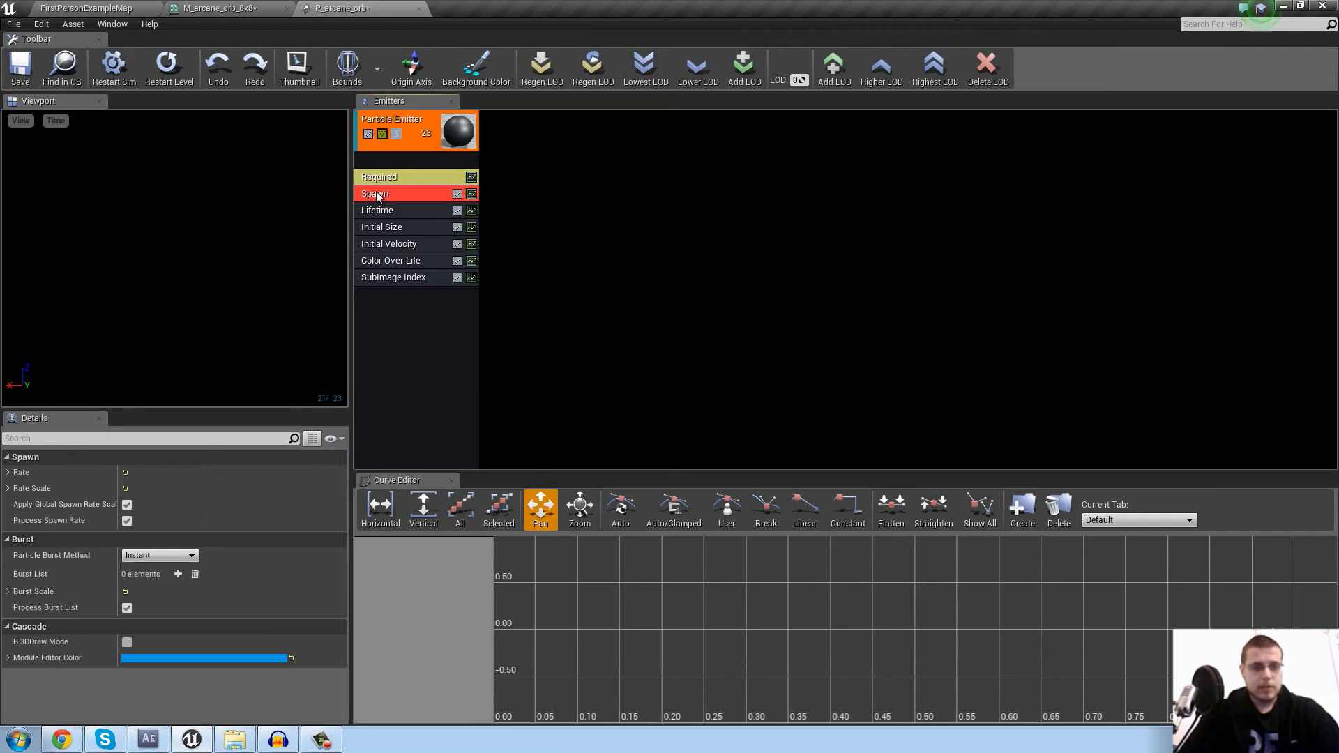
left_click(381, 181)
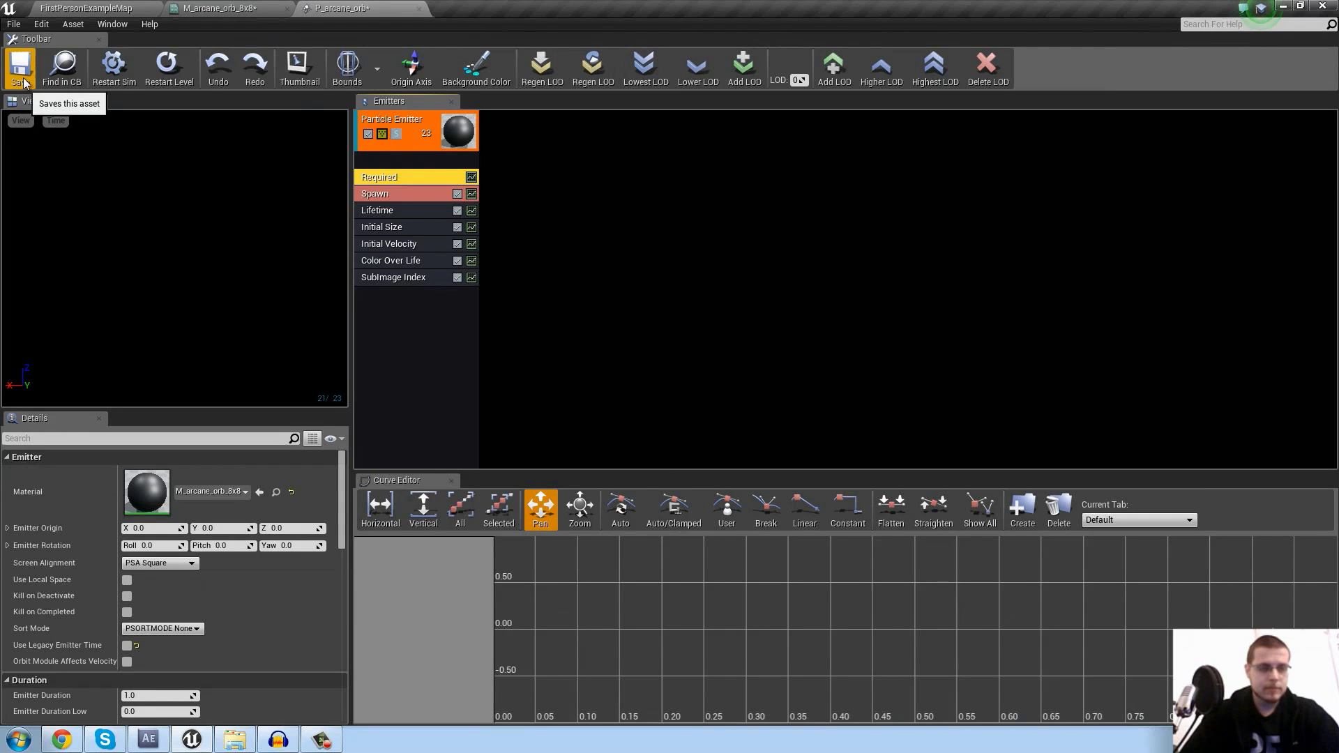
left_click(219, 8)
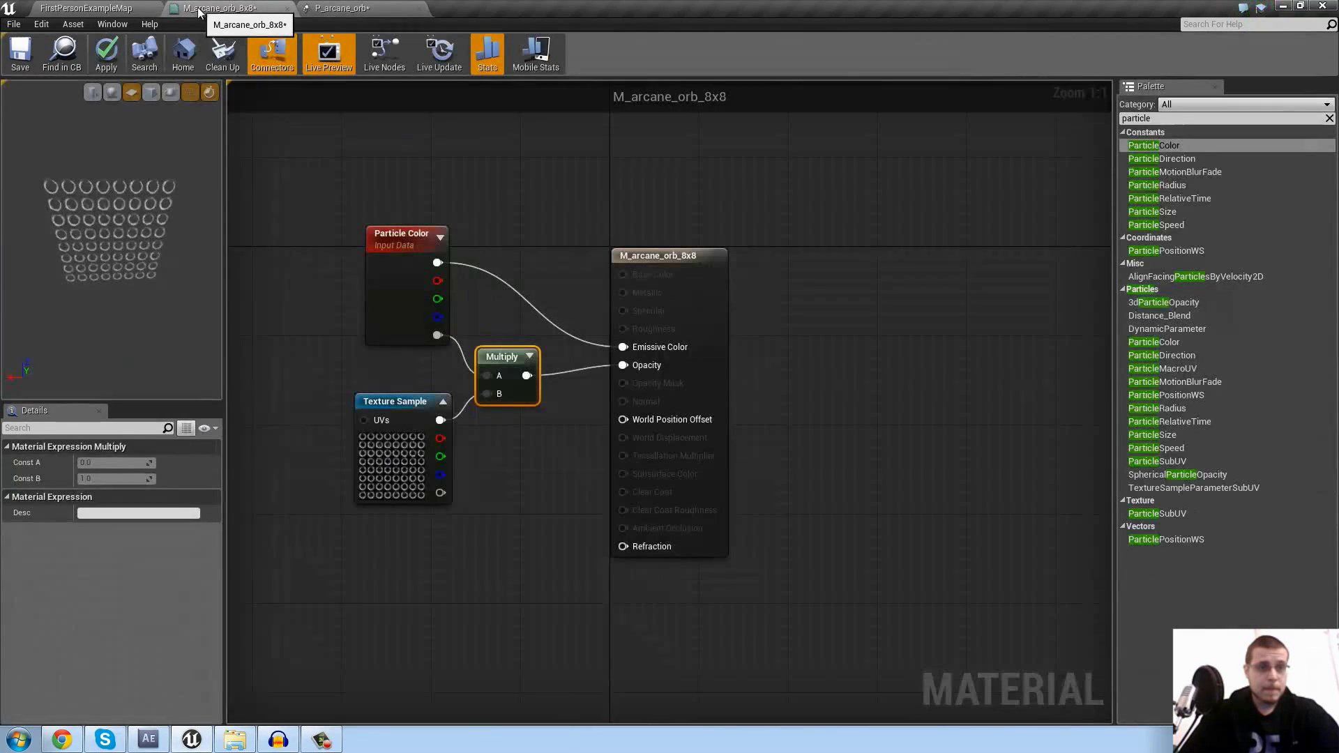
left_click(106, 57)
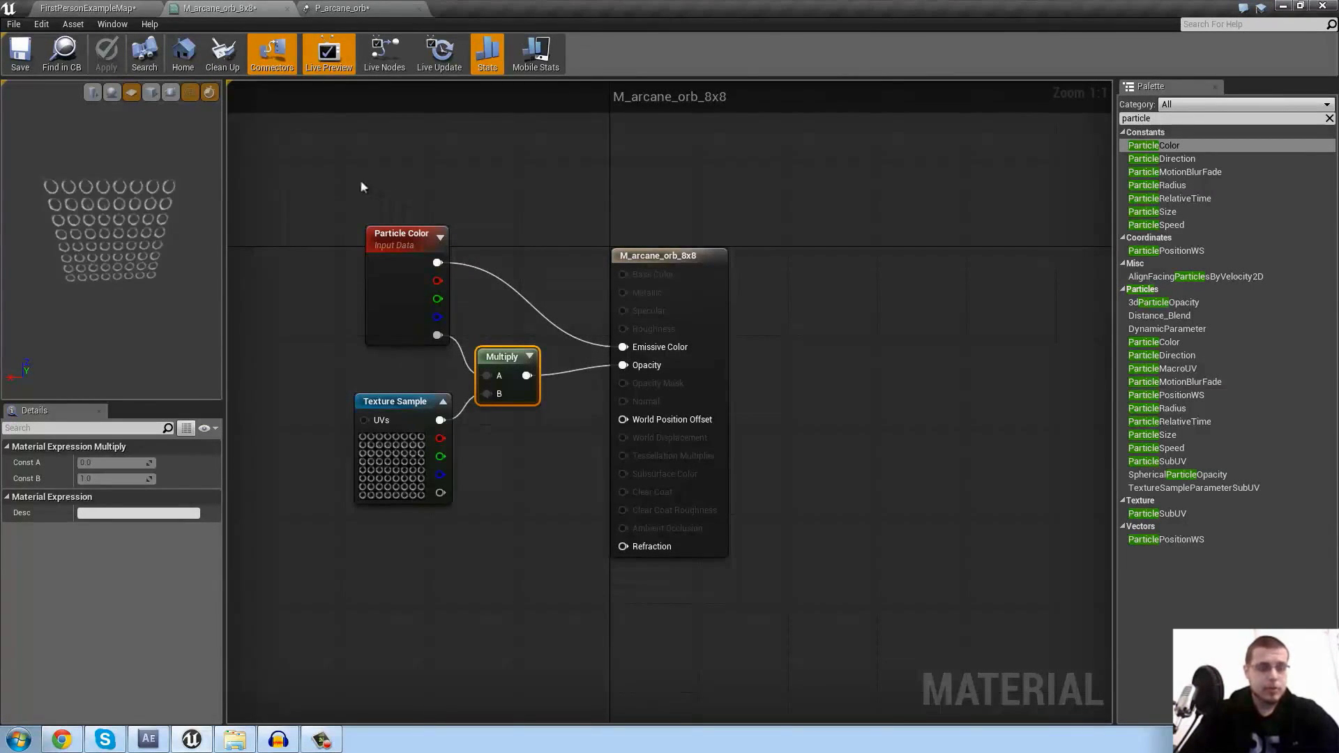
left_click(346, 9)
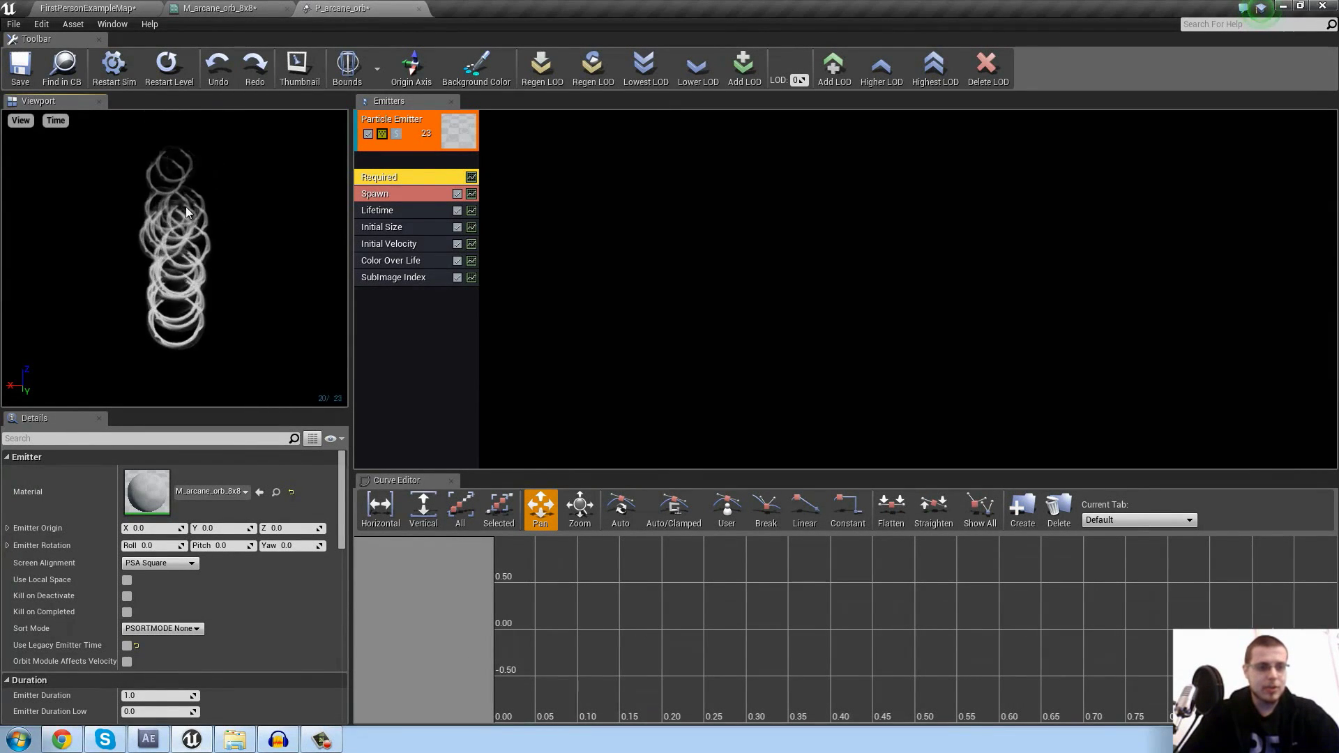
Change the Initial Velocity module's Start Velocity distribution to Distribution Vector Constant
left_click(386, 279)
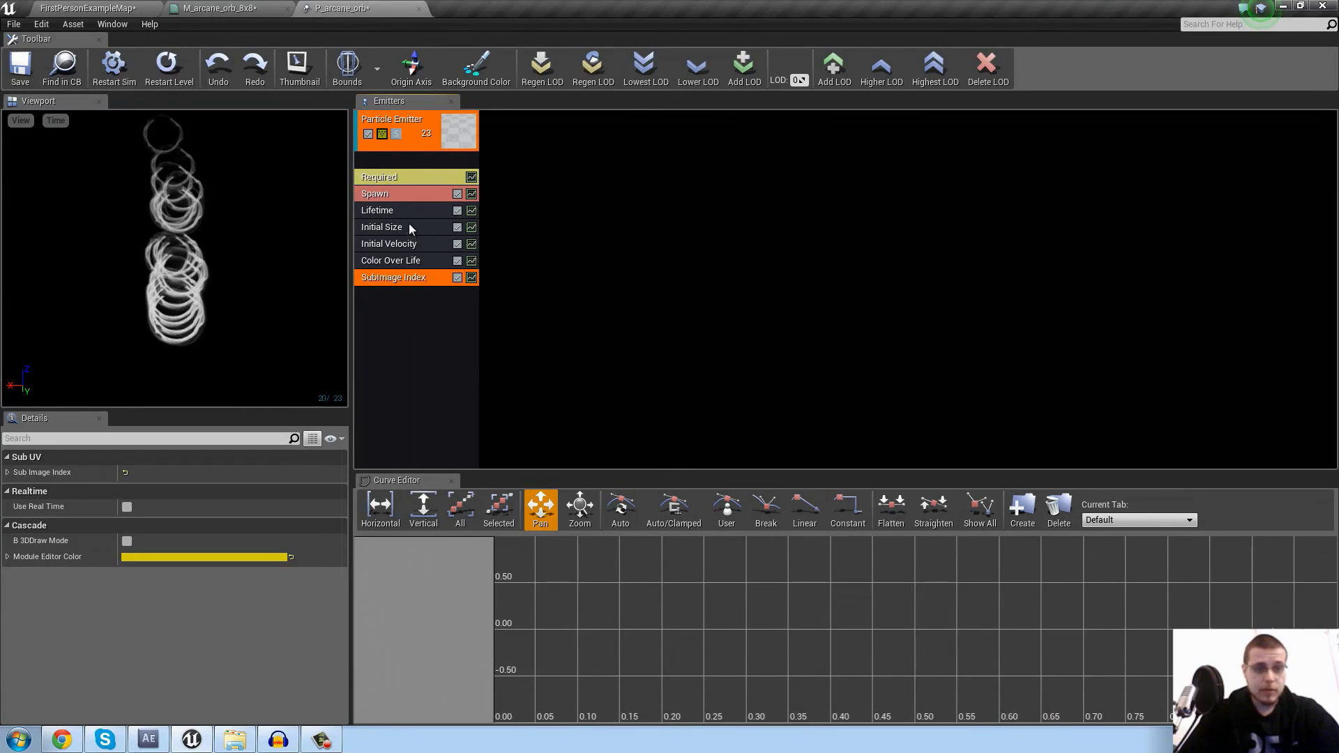
left_click(406, 242)
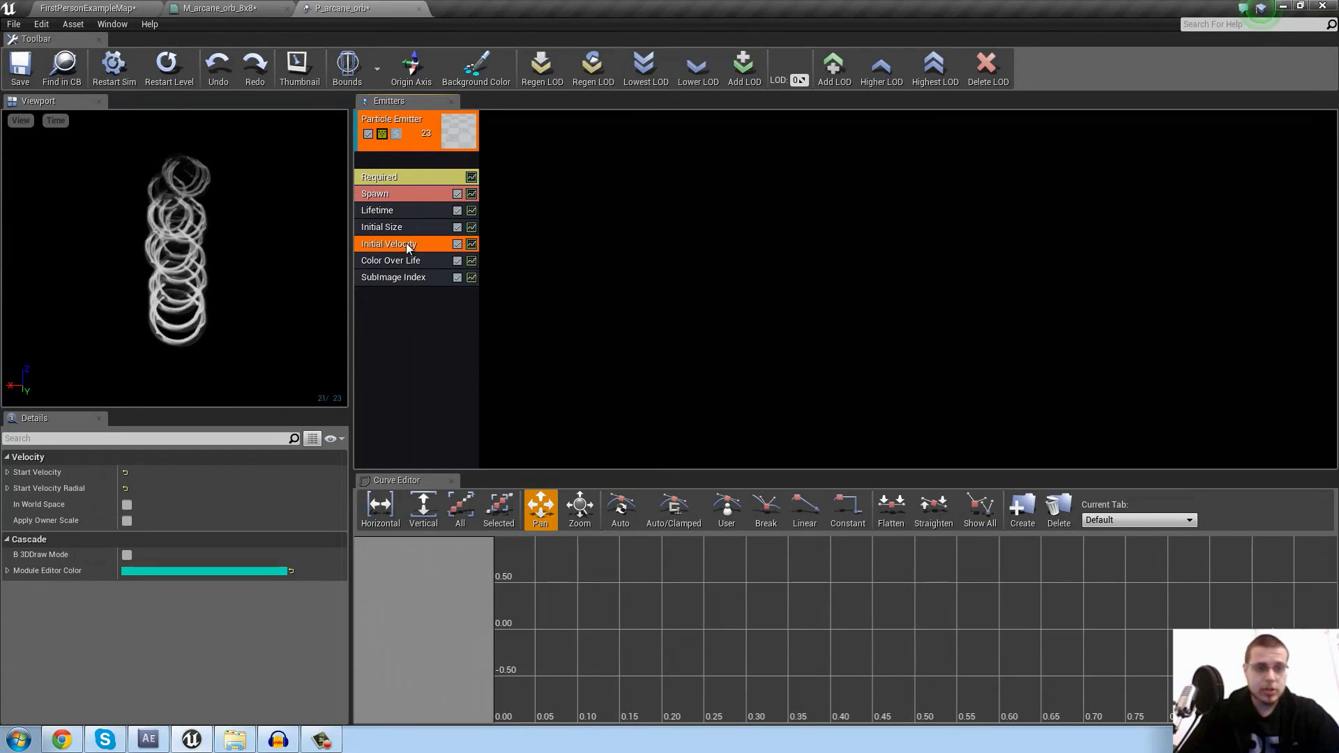
left_click(7, 473)
left_click(14, 489)
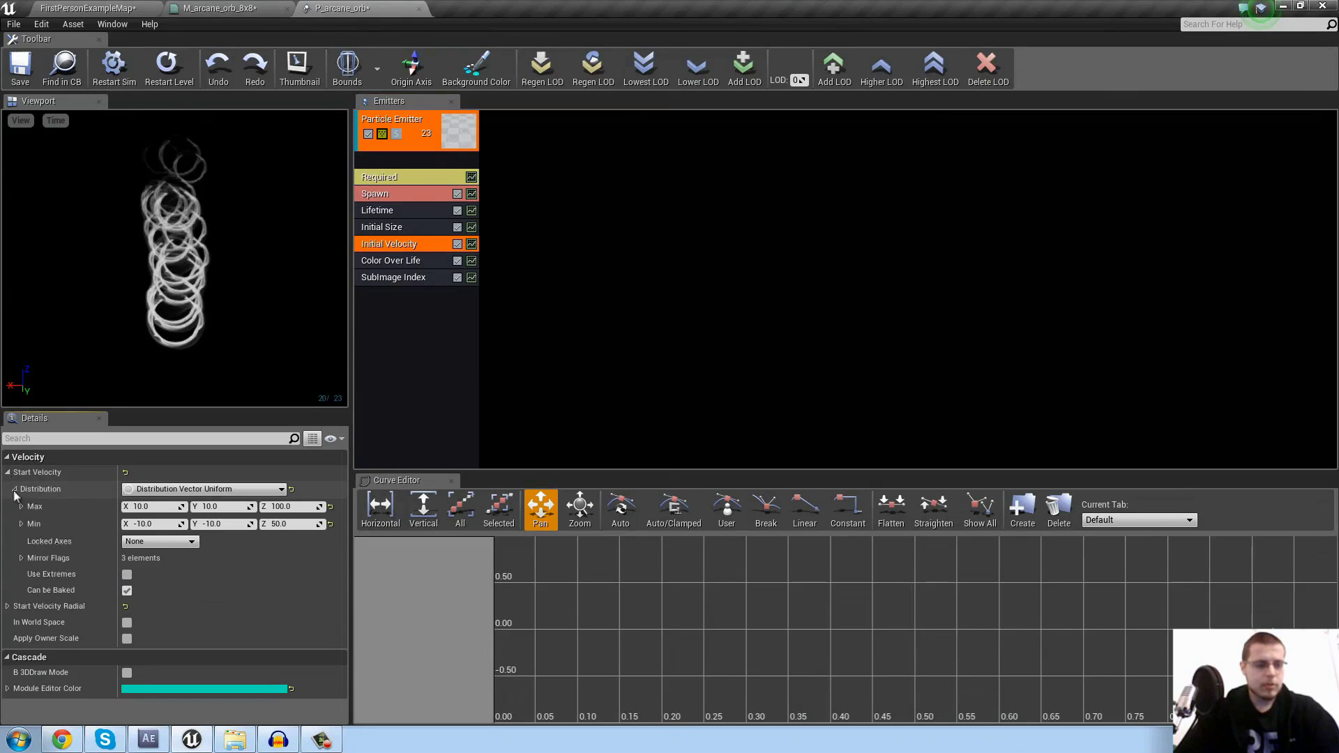
left_click(171, 490)
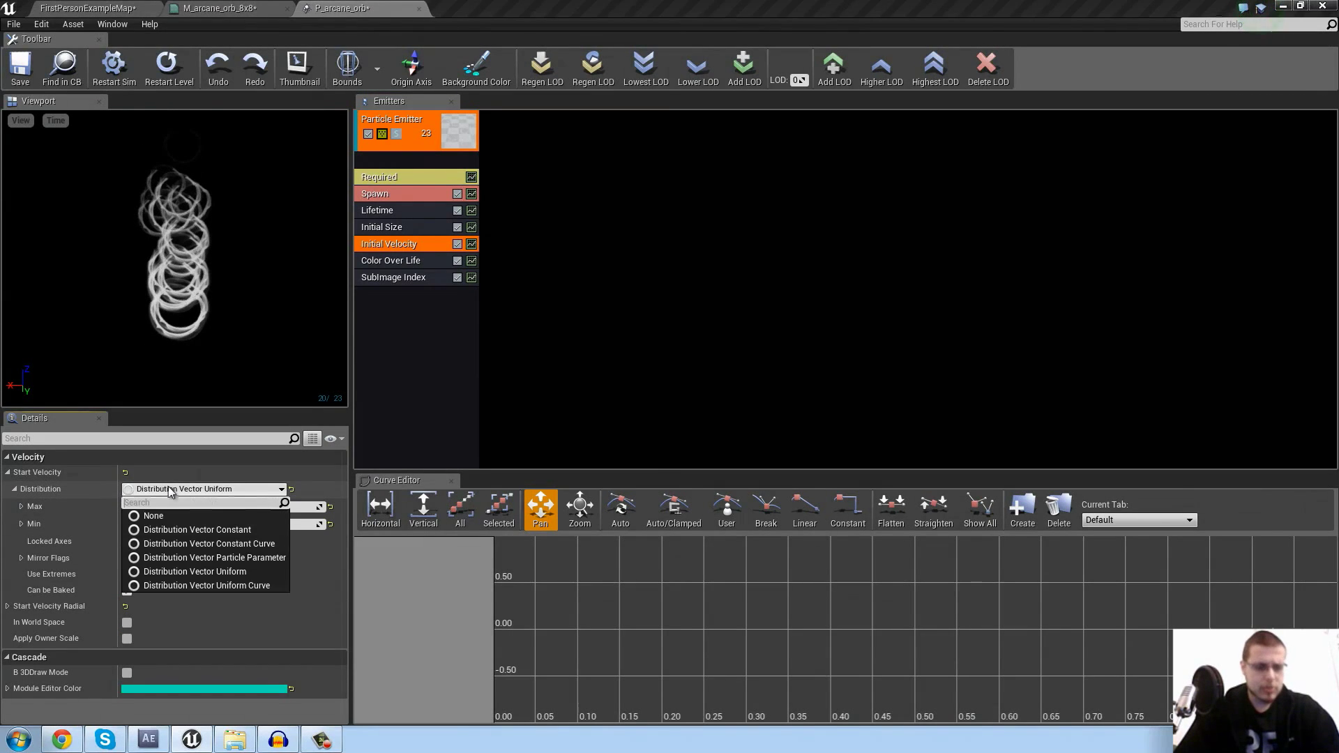
left_click(174, 534)
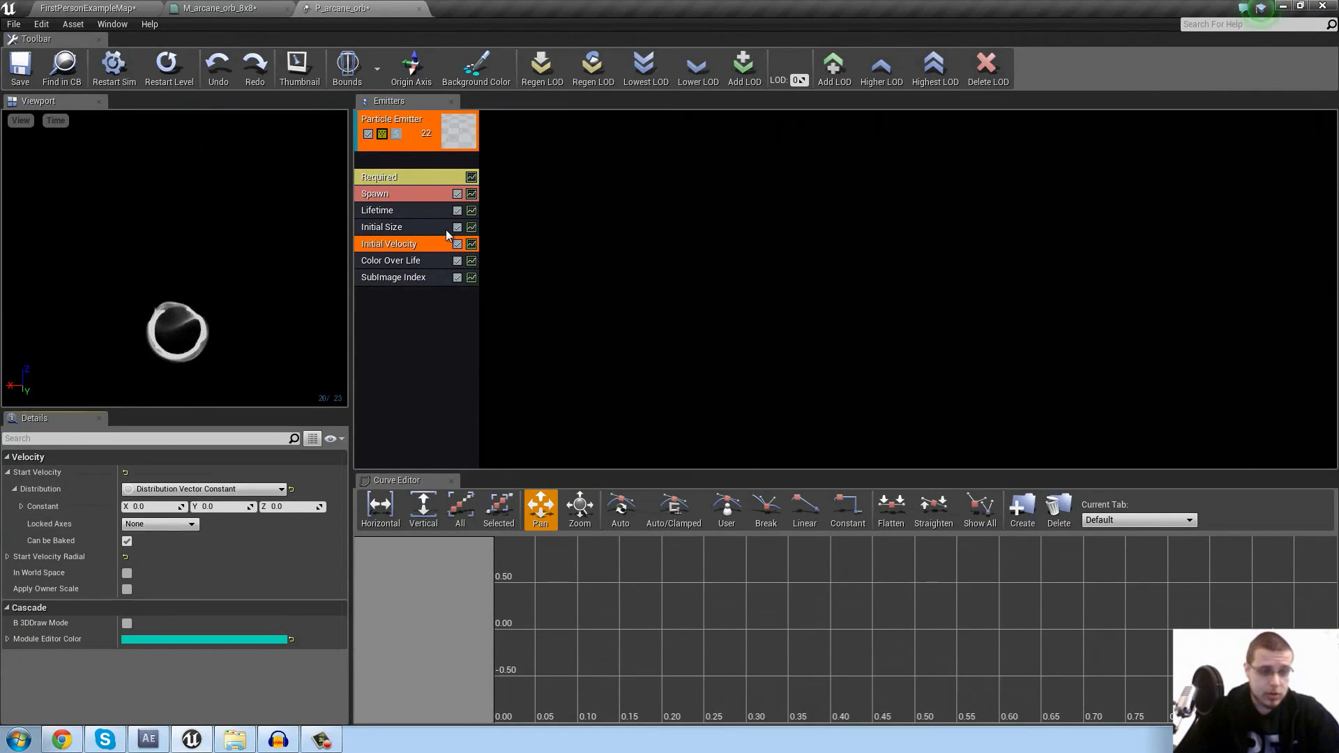
Set the Spawn module's constant rate to 0
left_click(389, 195)
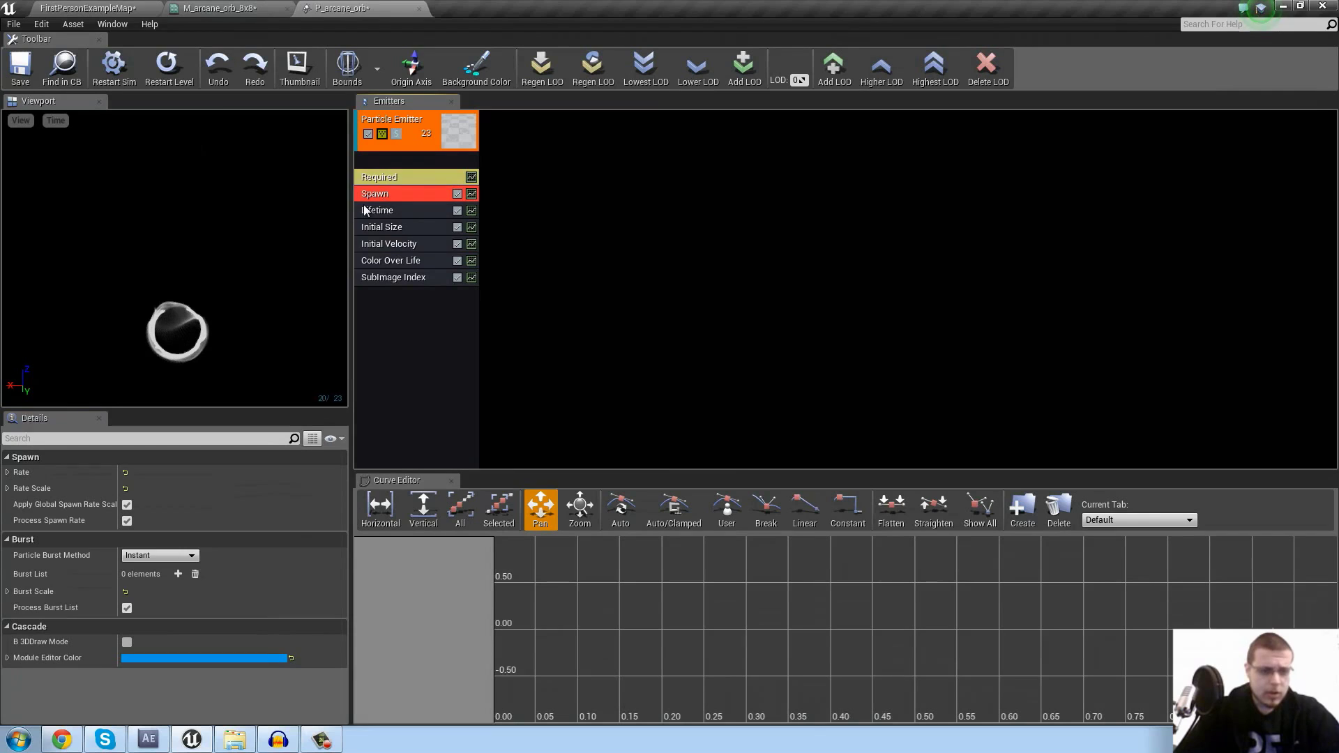
left_click(7, 472)
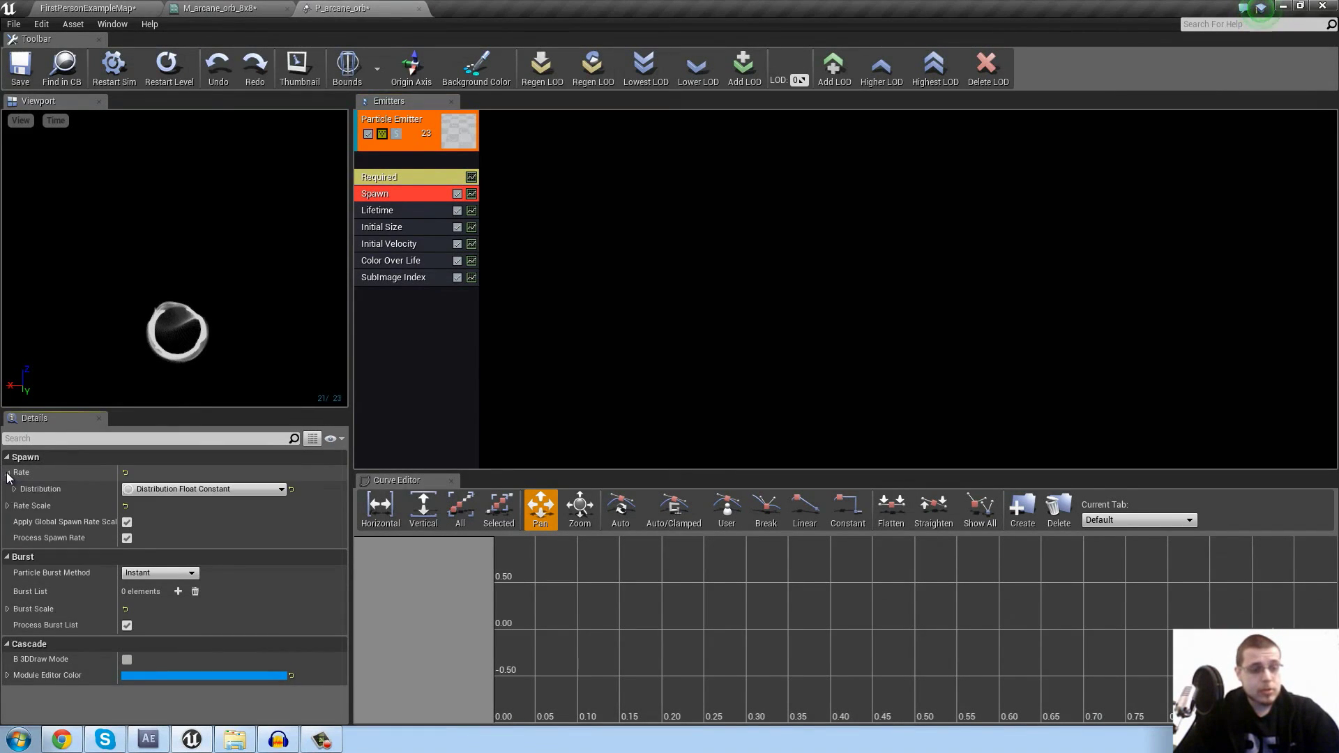
left_click(15, 490)
left_click(138, 506)
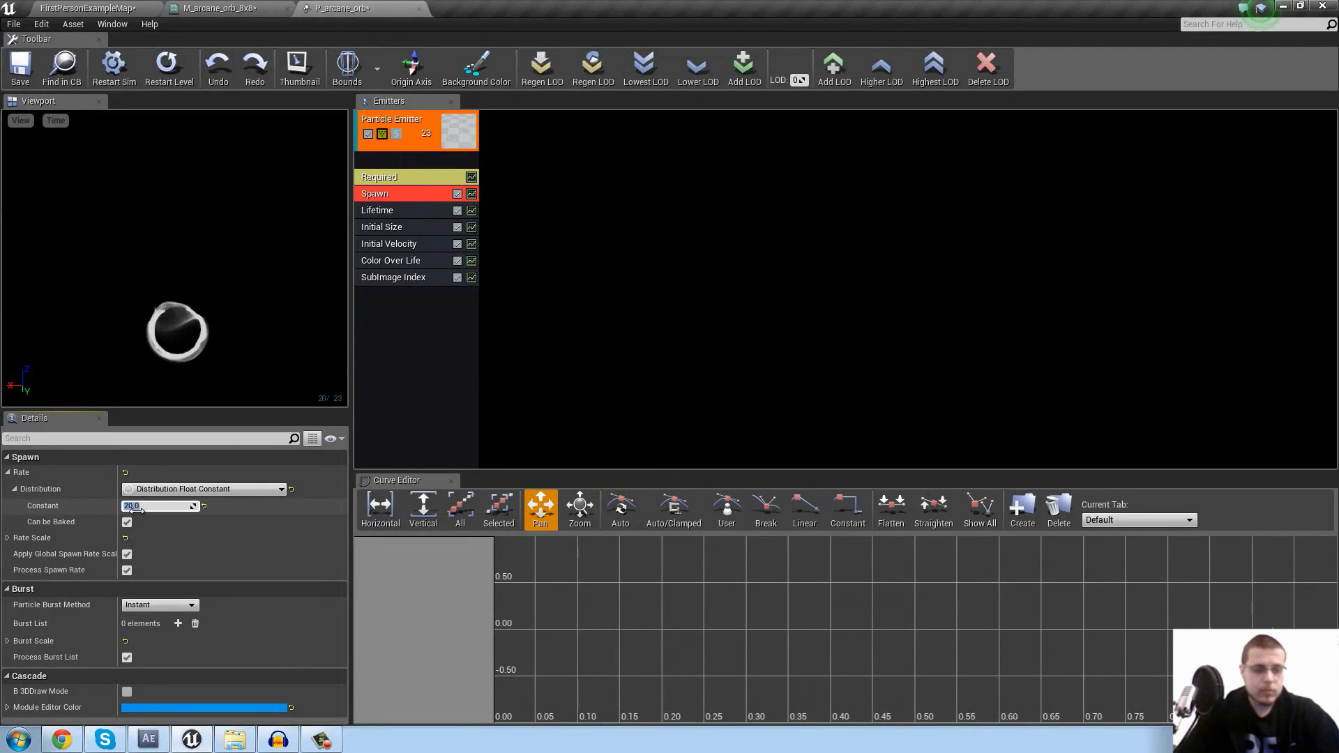
type("1")
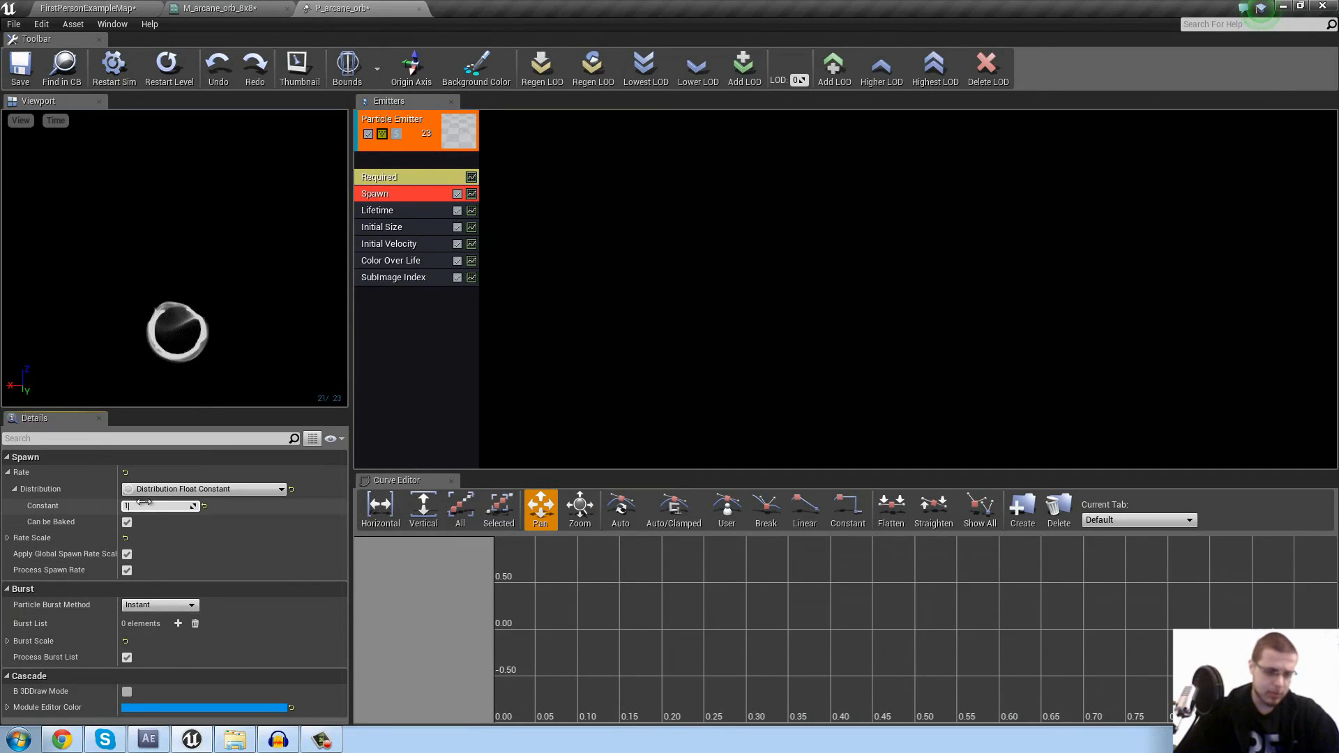
left_click_drag(136, 506, 113, 502)
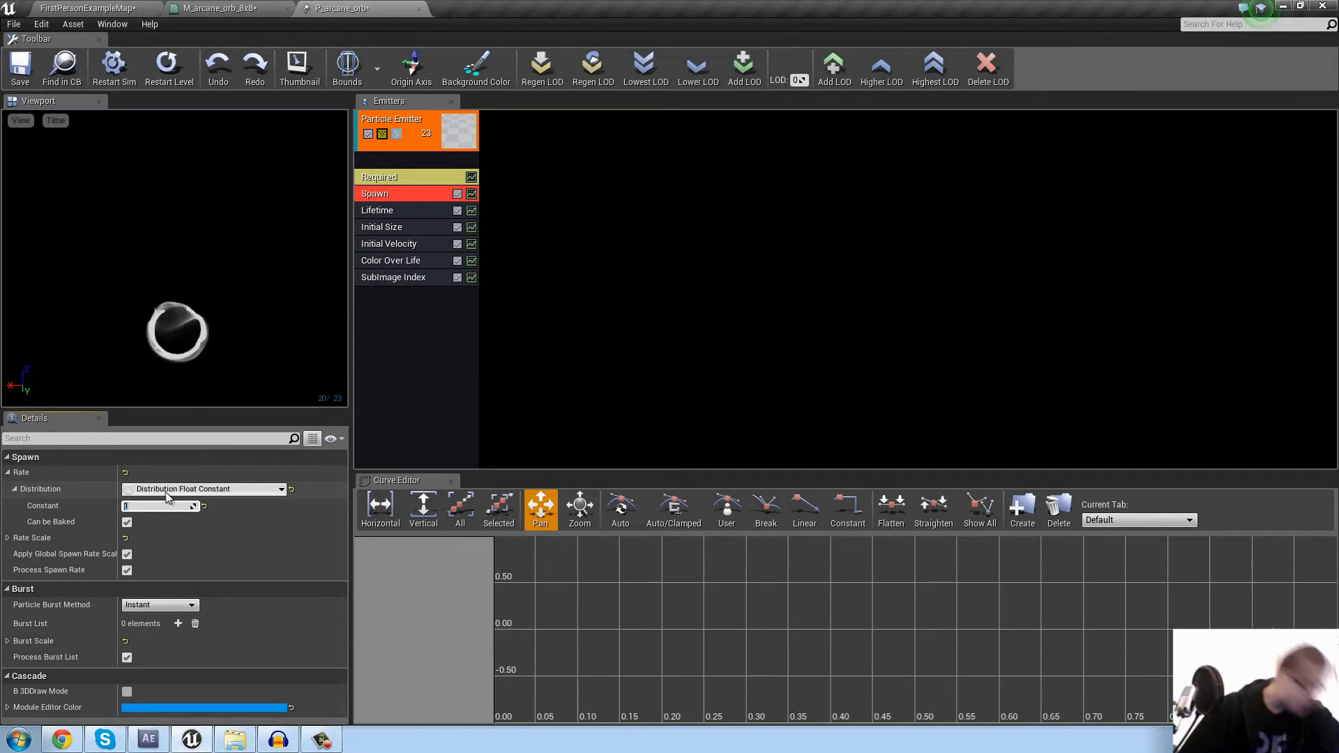
type("0")
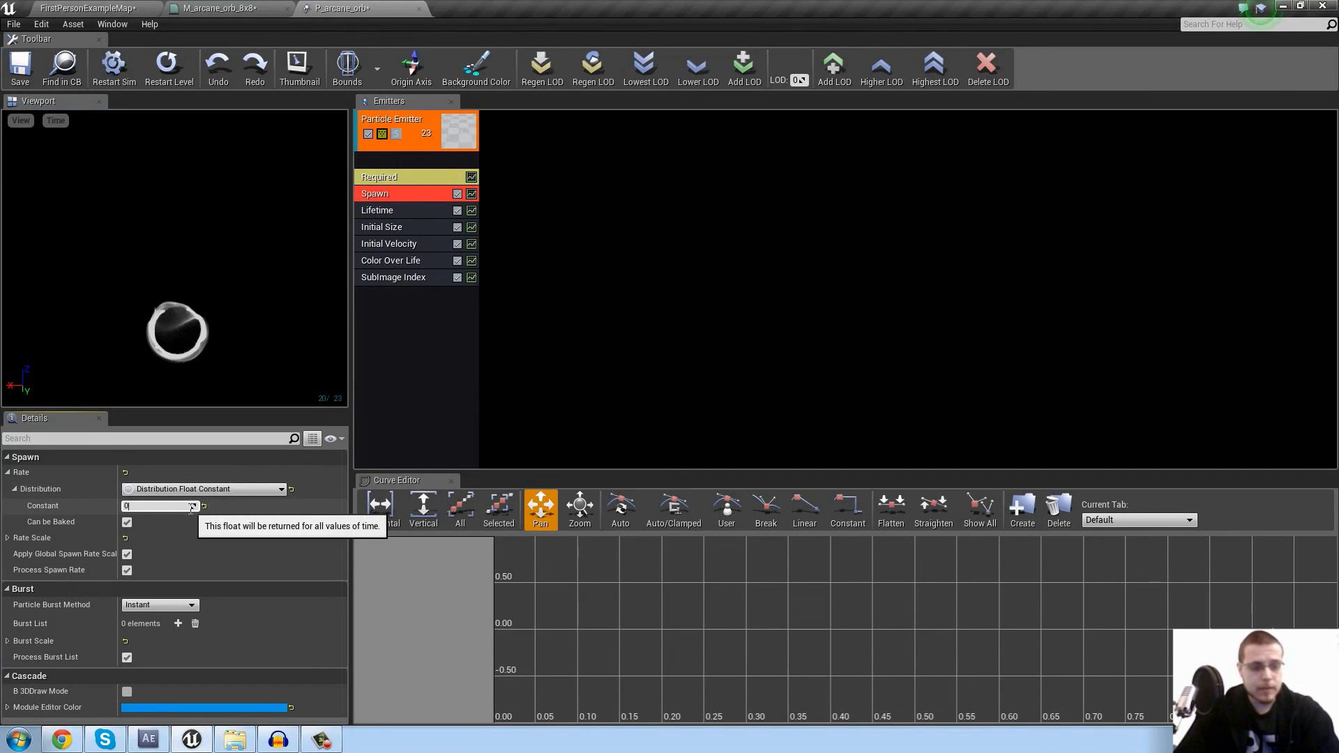
key("Return")
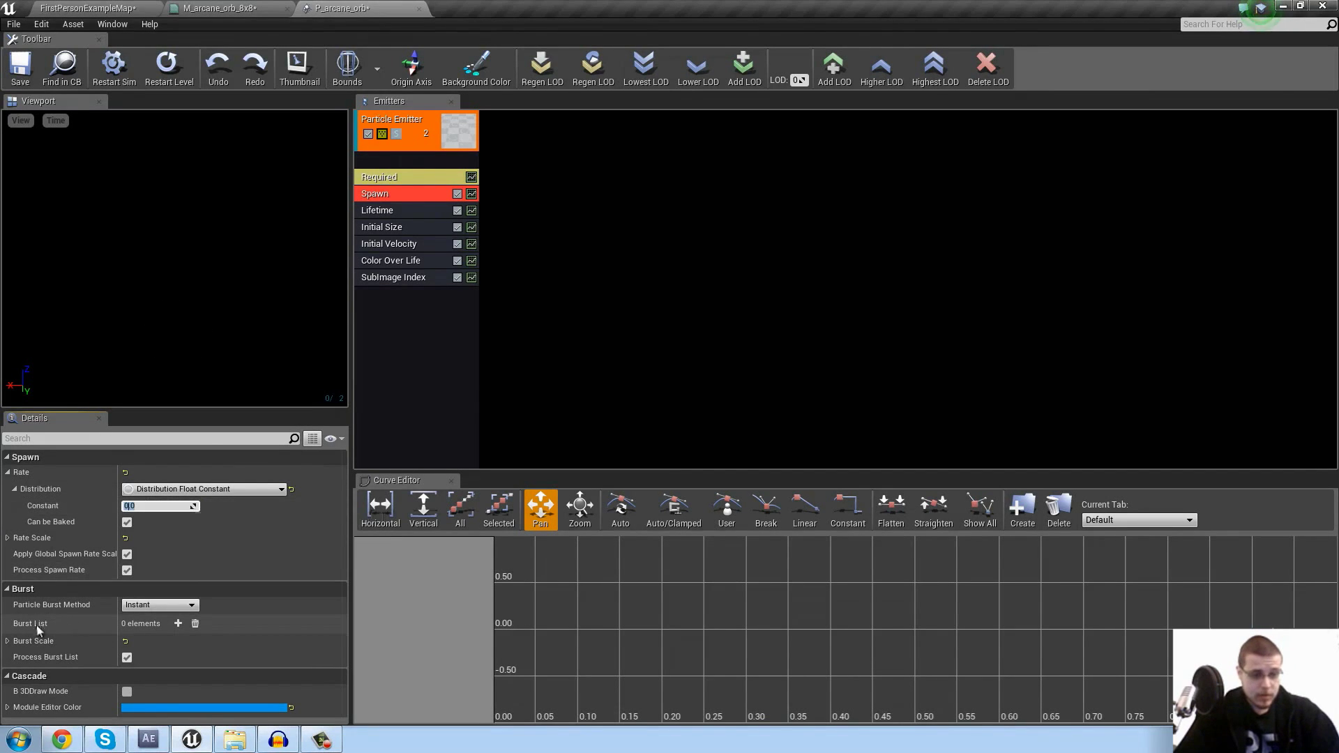
Add one element to the Spawn module's Burst List with a count of 1
left_click(178, 624)
left_click(157, 658)
type("1")
left_click(423, 414)
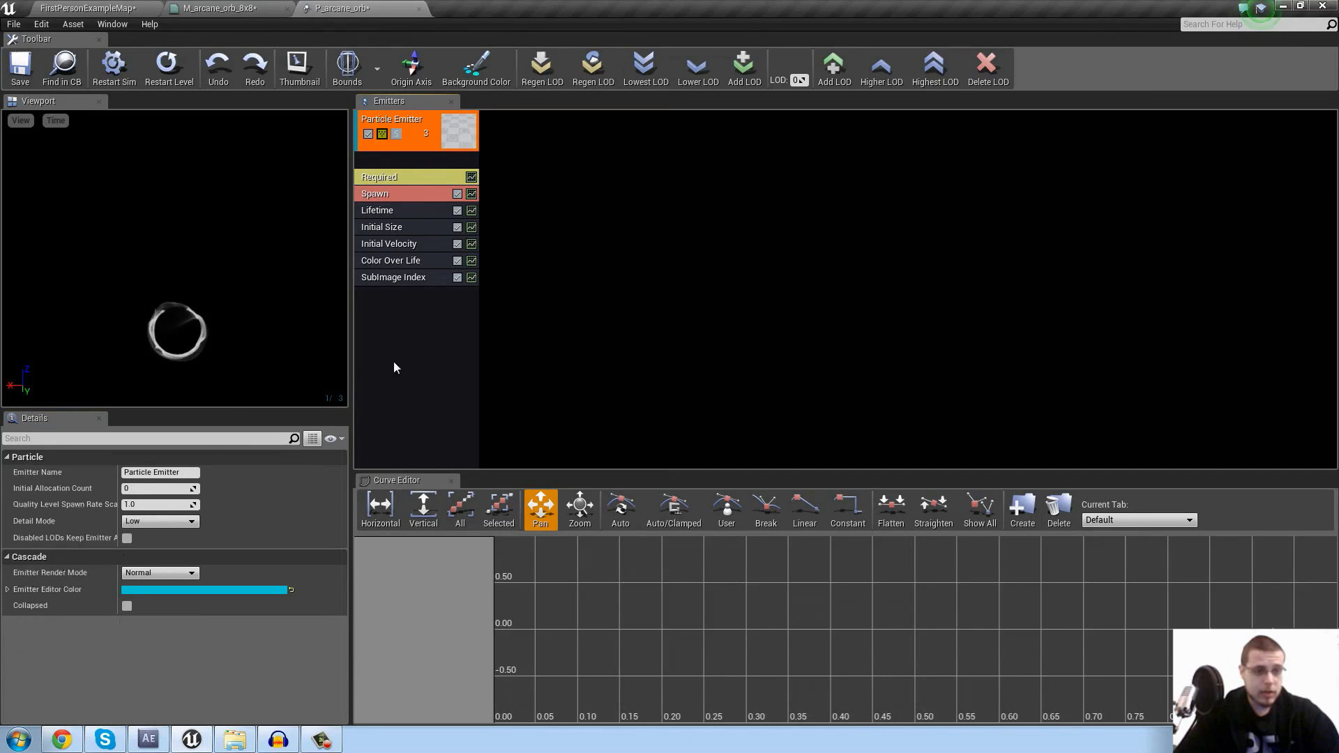
Set the Required module's Emitter Duration to 5 seconds and save the particle system
left_click(394, 178)
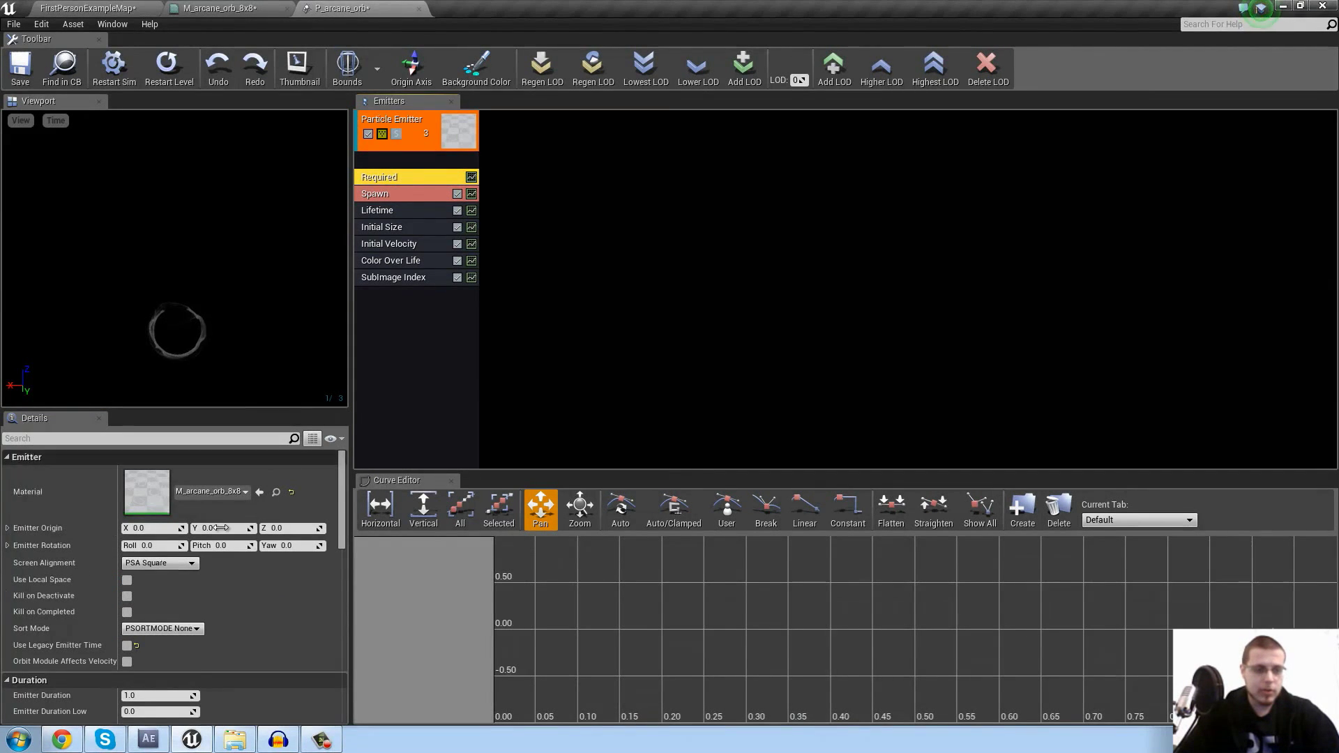
scroll(219, 537, "down", 2)
scroll(219, 536, "down", 1)
left_click(147, 629)
type("5")
key("Return")
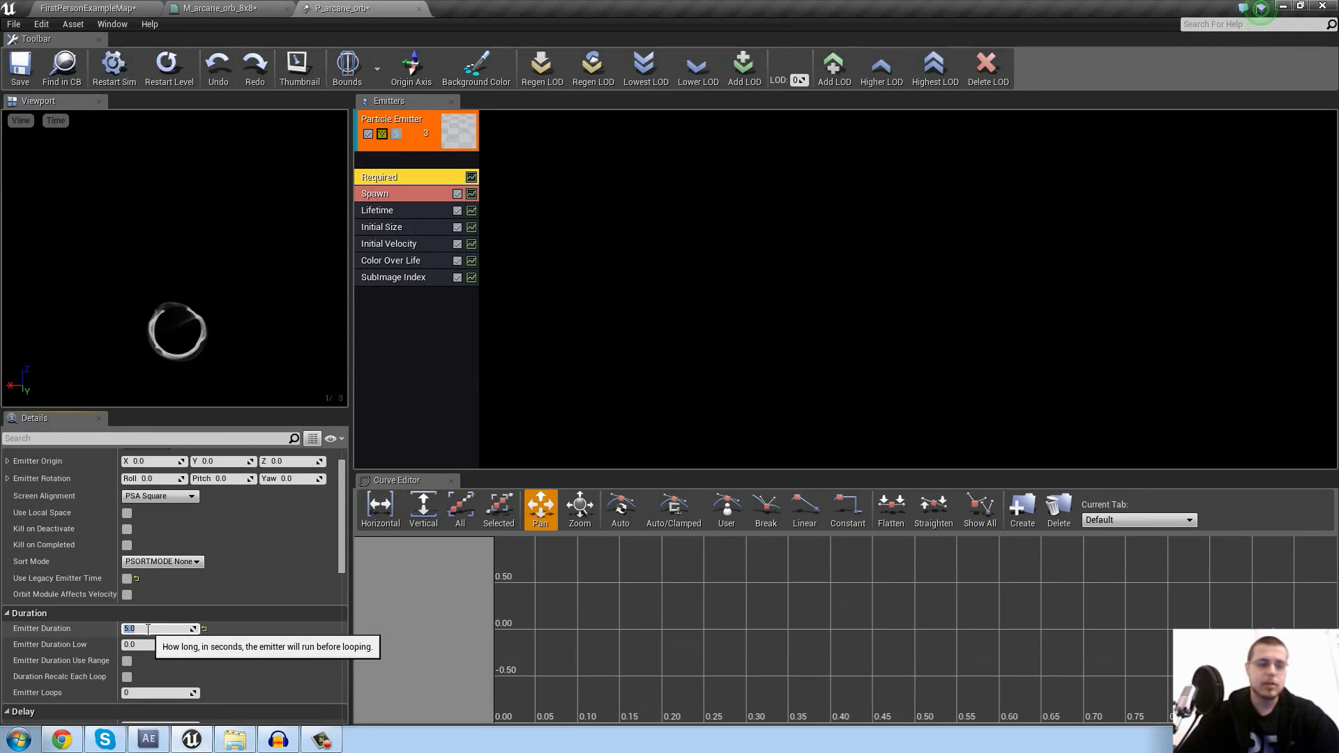
left_click(423, 307)
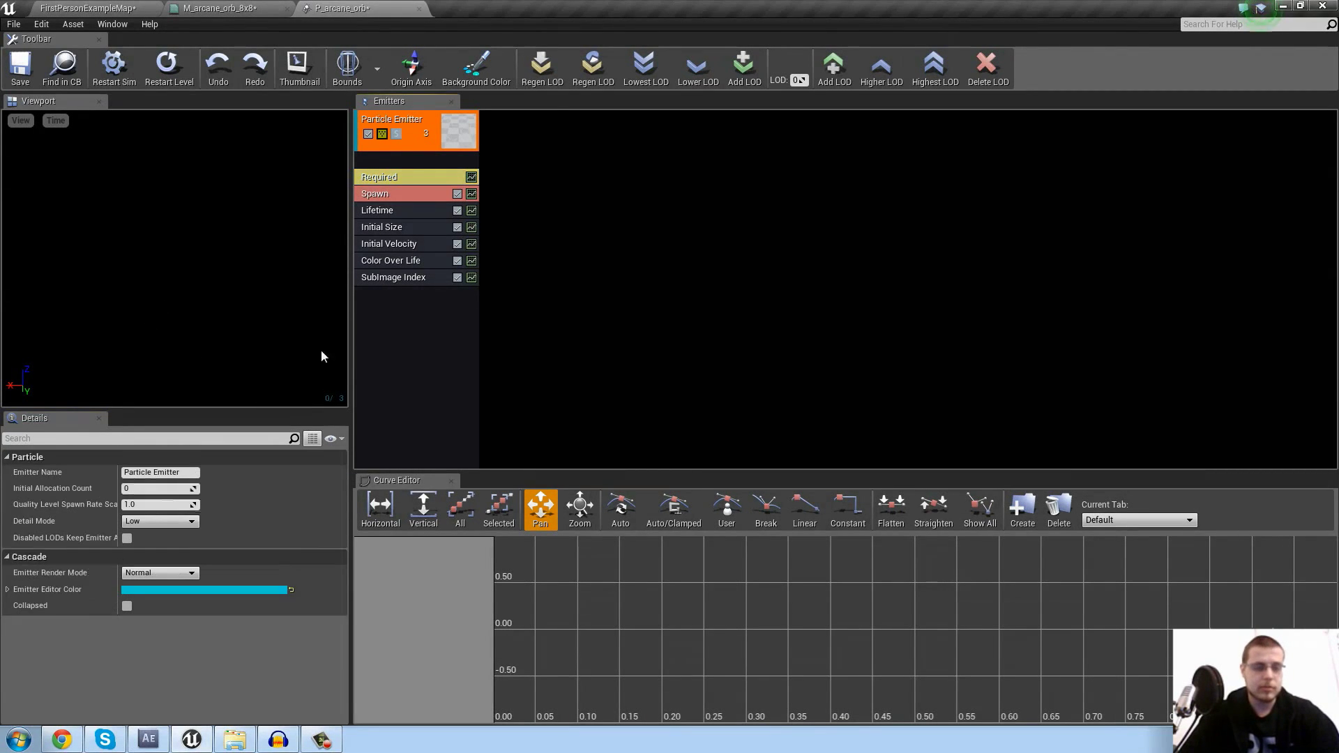
left_click(20, 67)
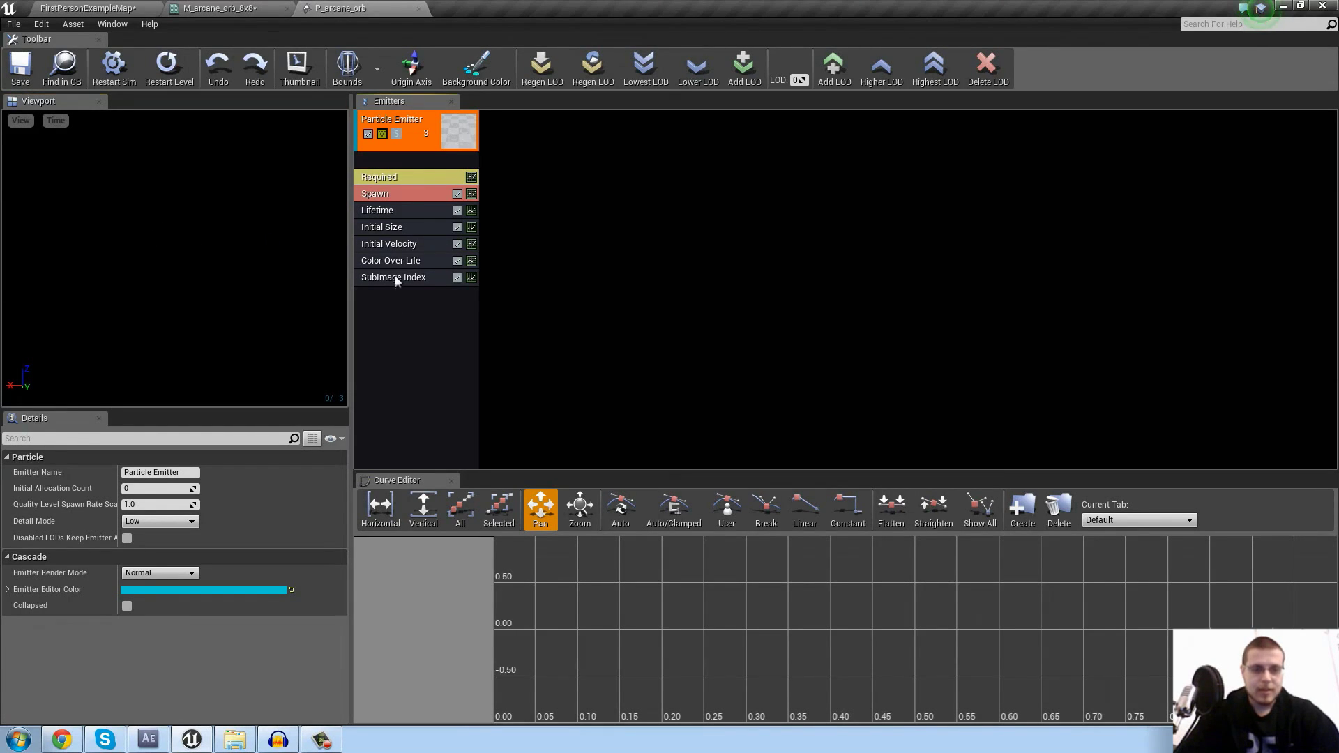
Set the Lifetime module's minimum and maximum values to 2.5
left_click(382, 213)
left_click(7, 472)
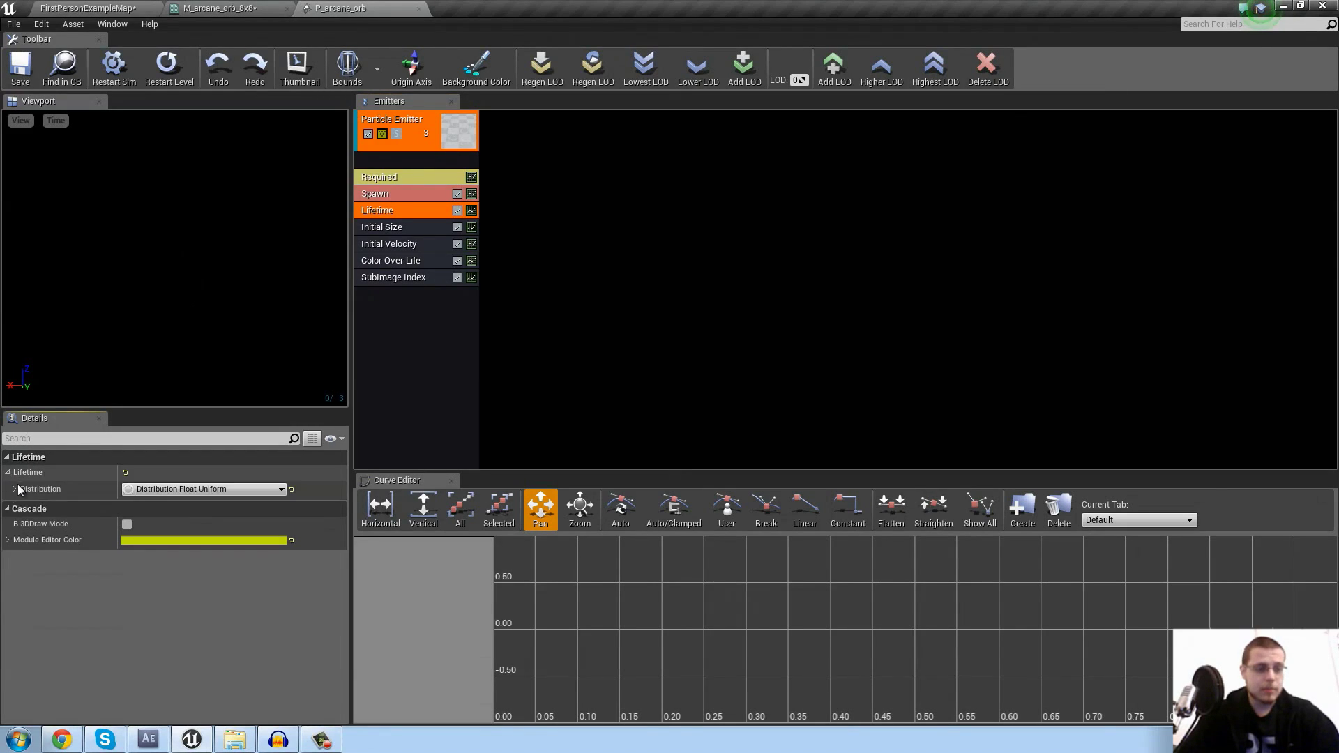
left_click(15, 489)
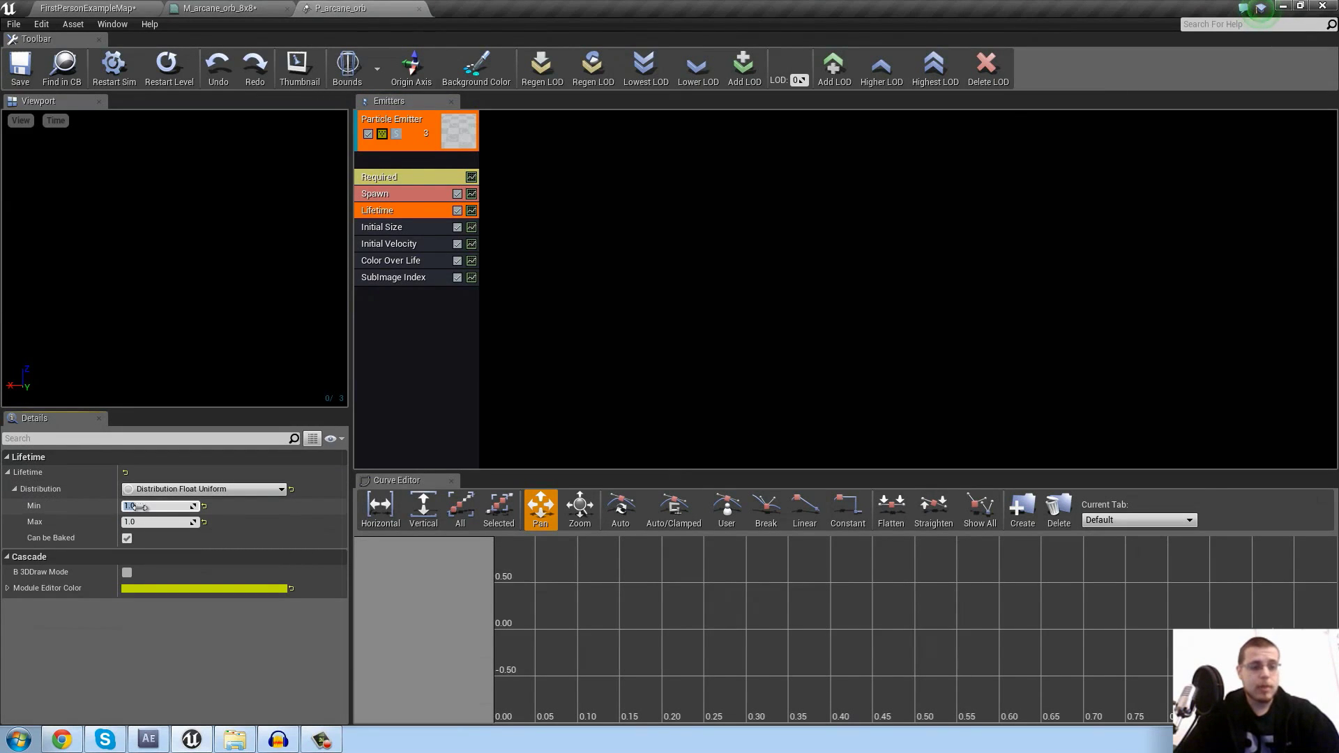
type("2.5")
key("Tab")
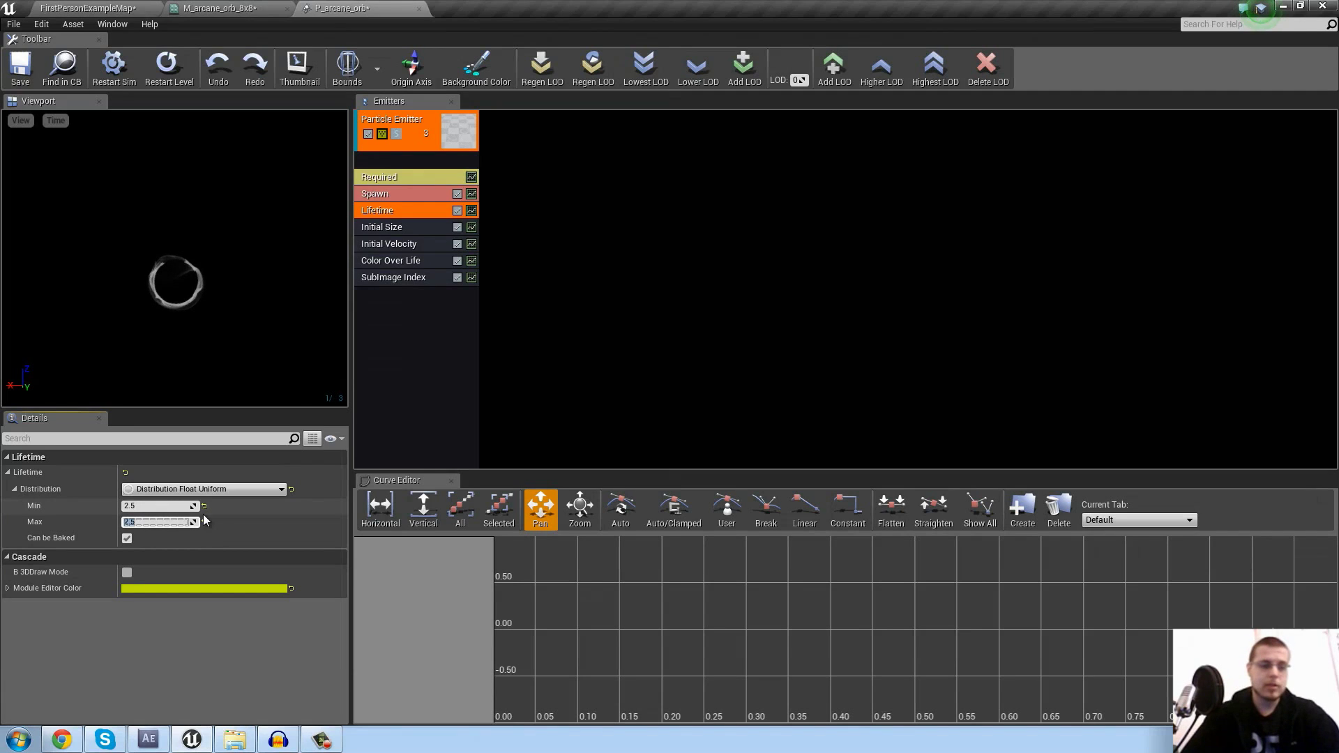
Set the Color Over Life module's Alpha Over Life to Distribution Float Constant with a constant of 1
left_click(409, 261)
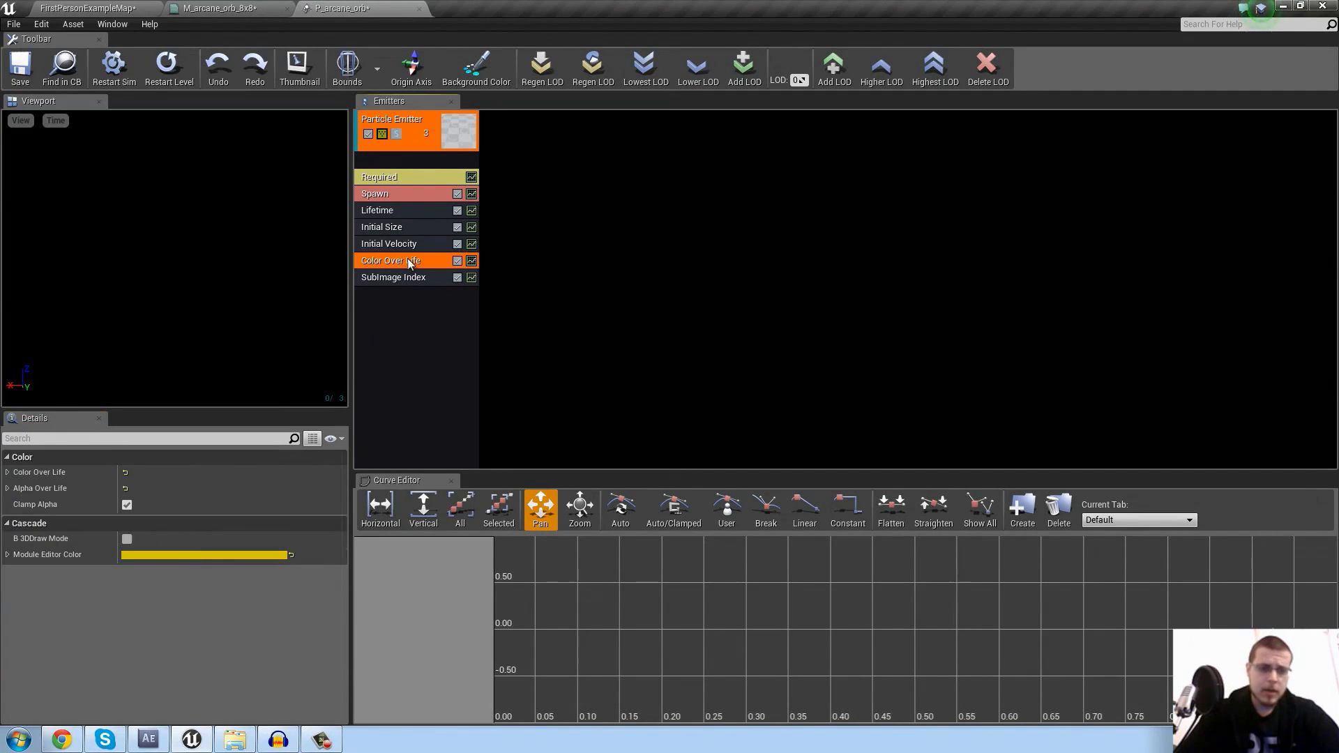
left_click(7, 488)
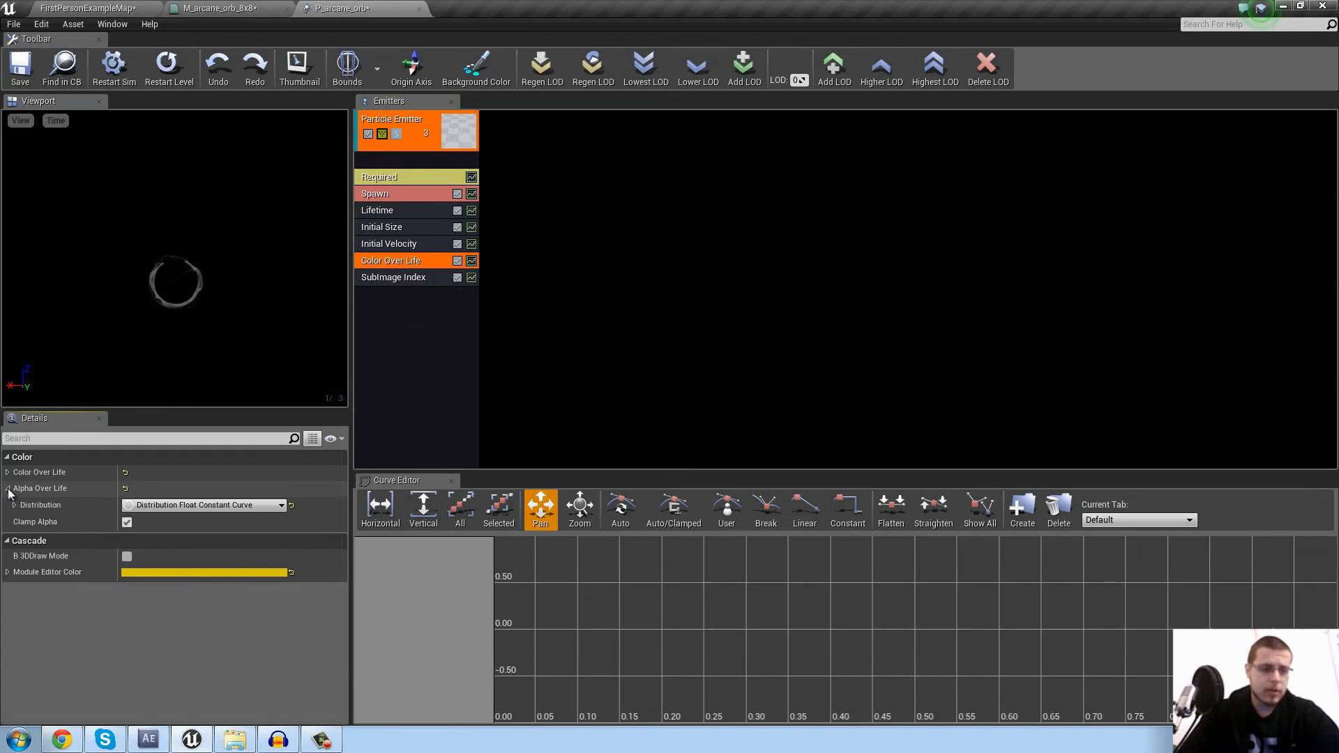
left_click(14, 507)
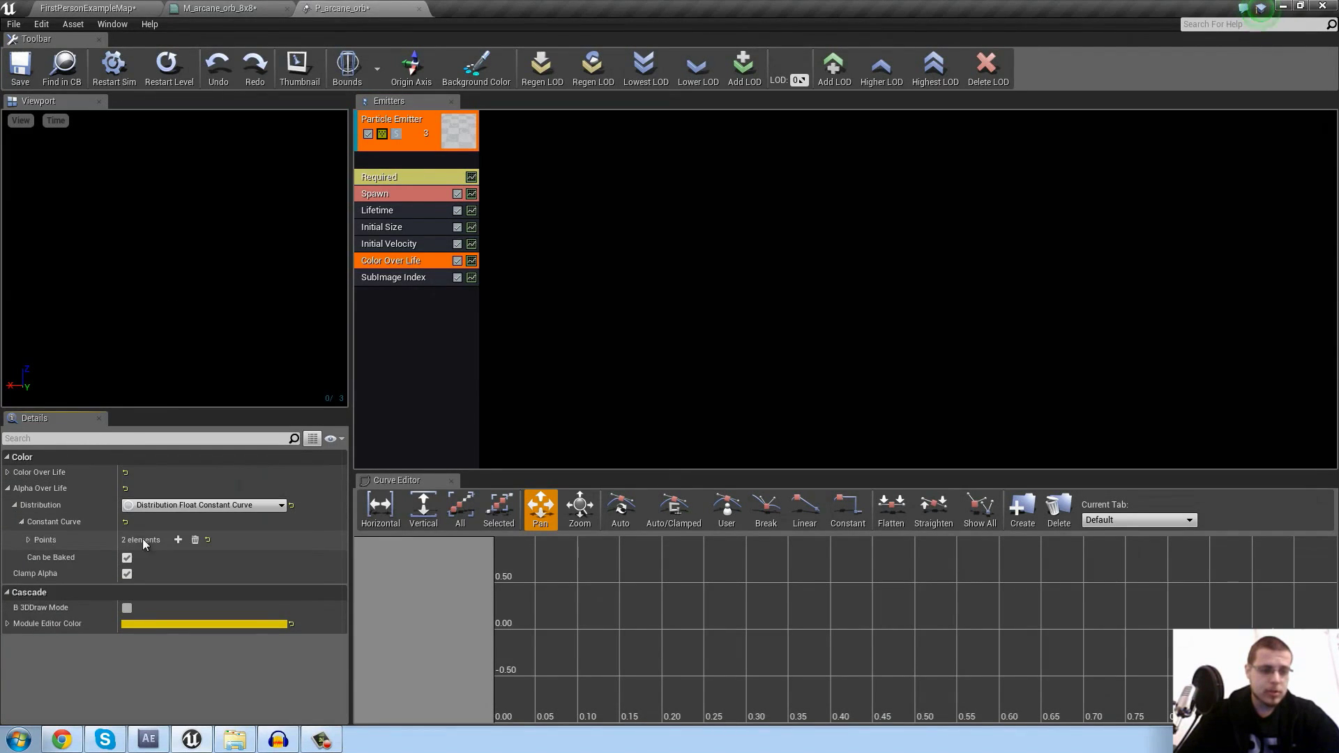
left_click(194, 506)
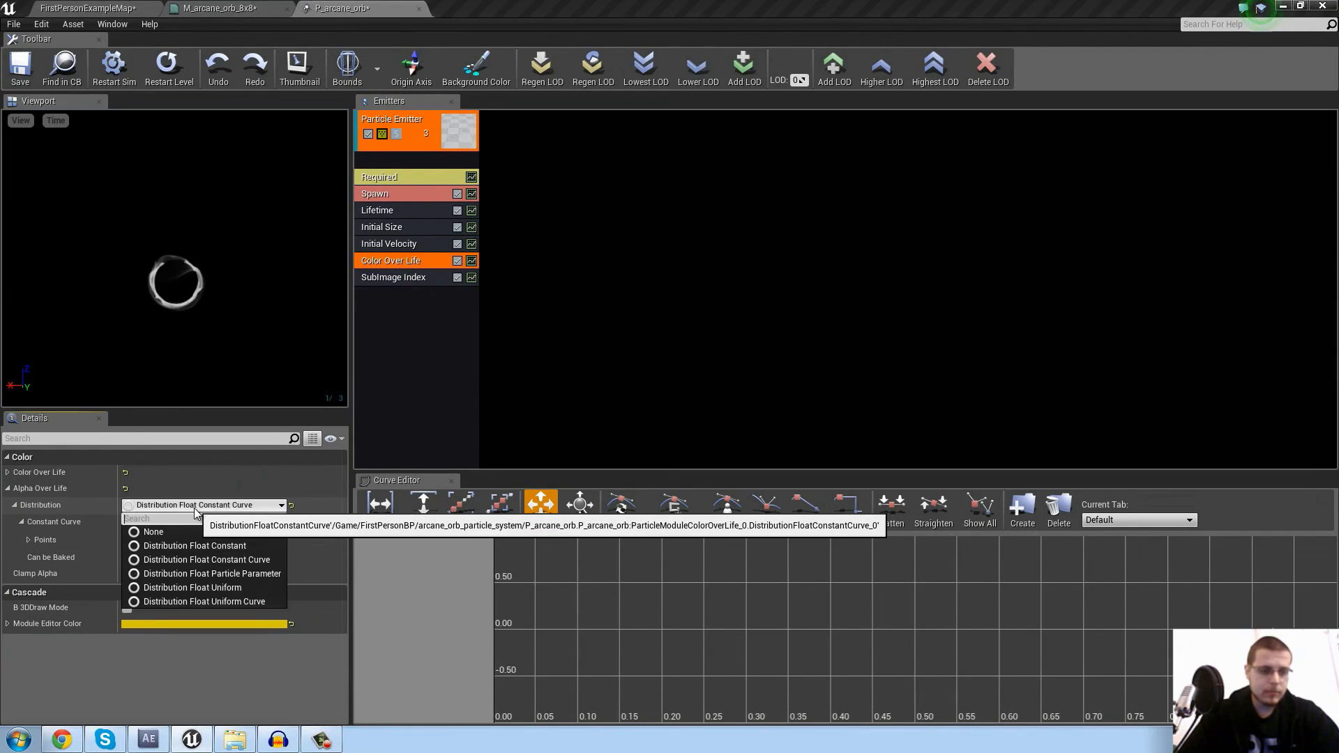
left_click(201, 546)
left_click(150, 525)
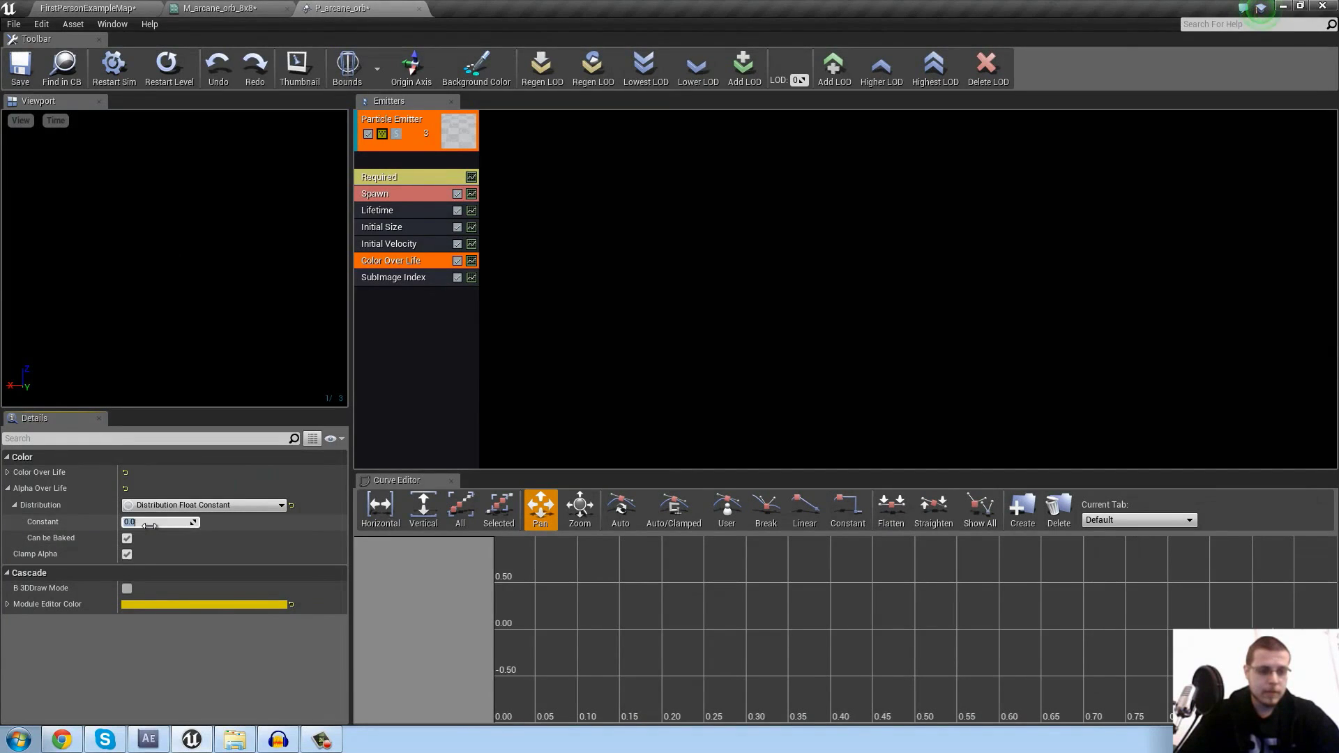
type("1")
key("Return")
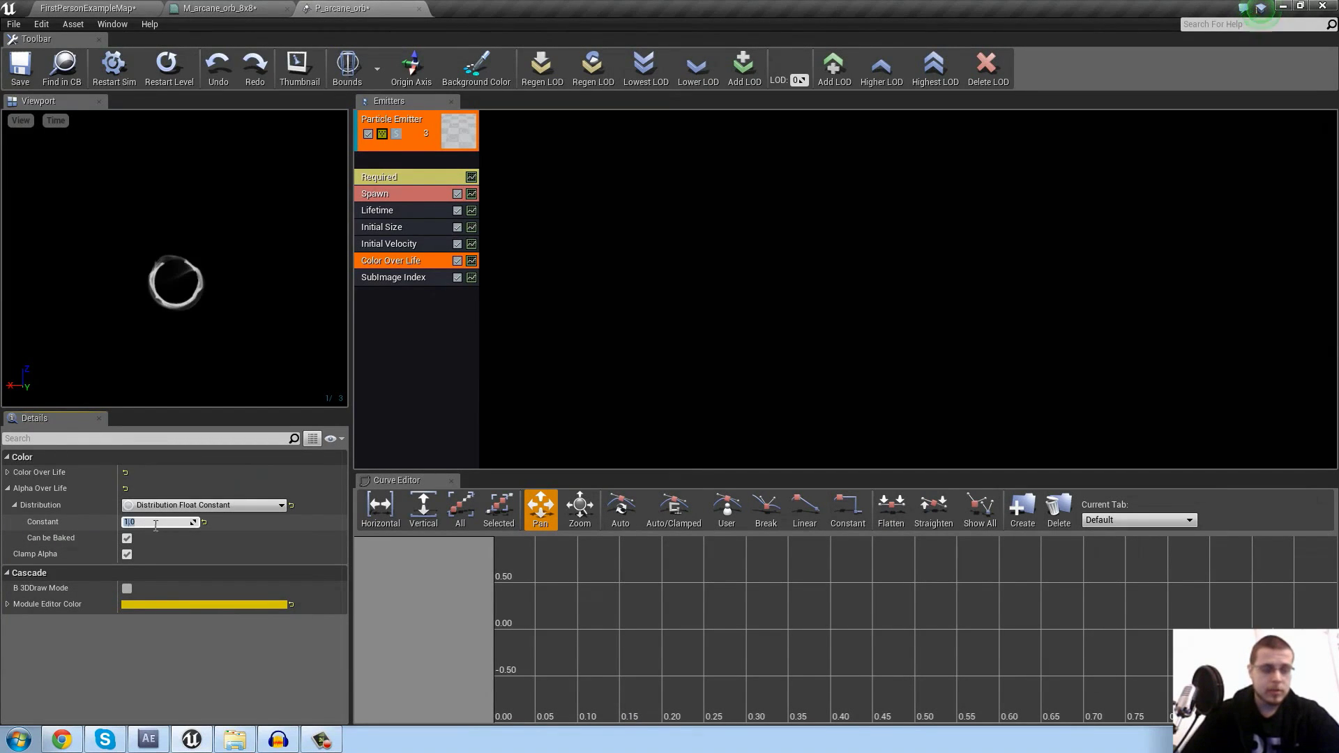
Expand both constant curve points of the SubImage Index module and show its curve in the Curve Editor
left_click(401, 331)
left_click(392, 278)
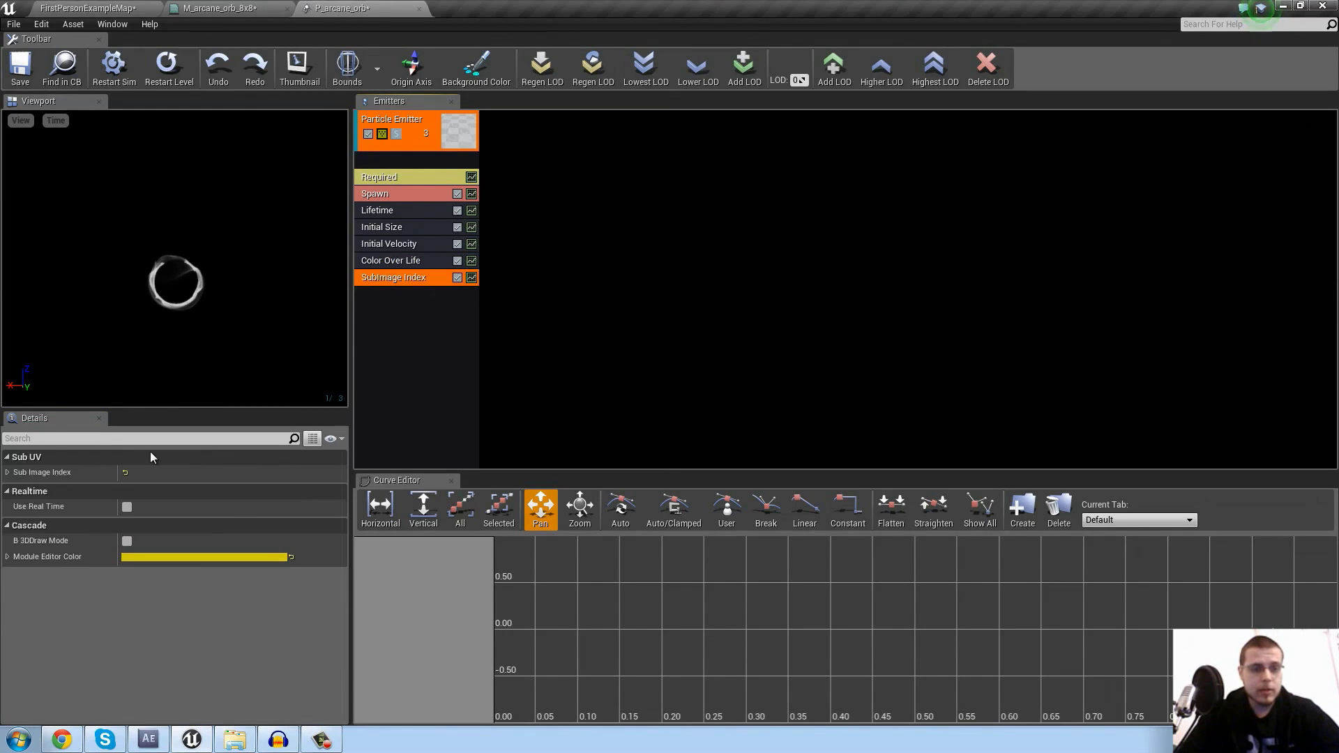
left_click(7, 473)
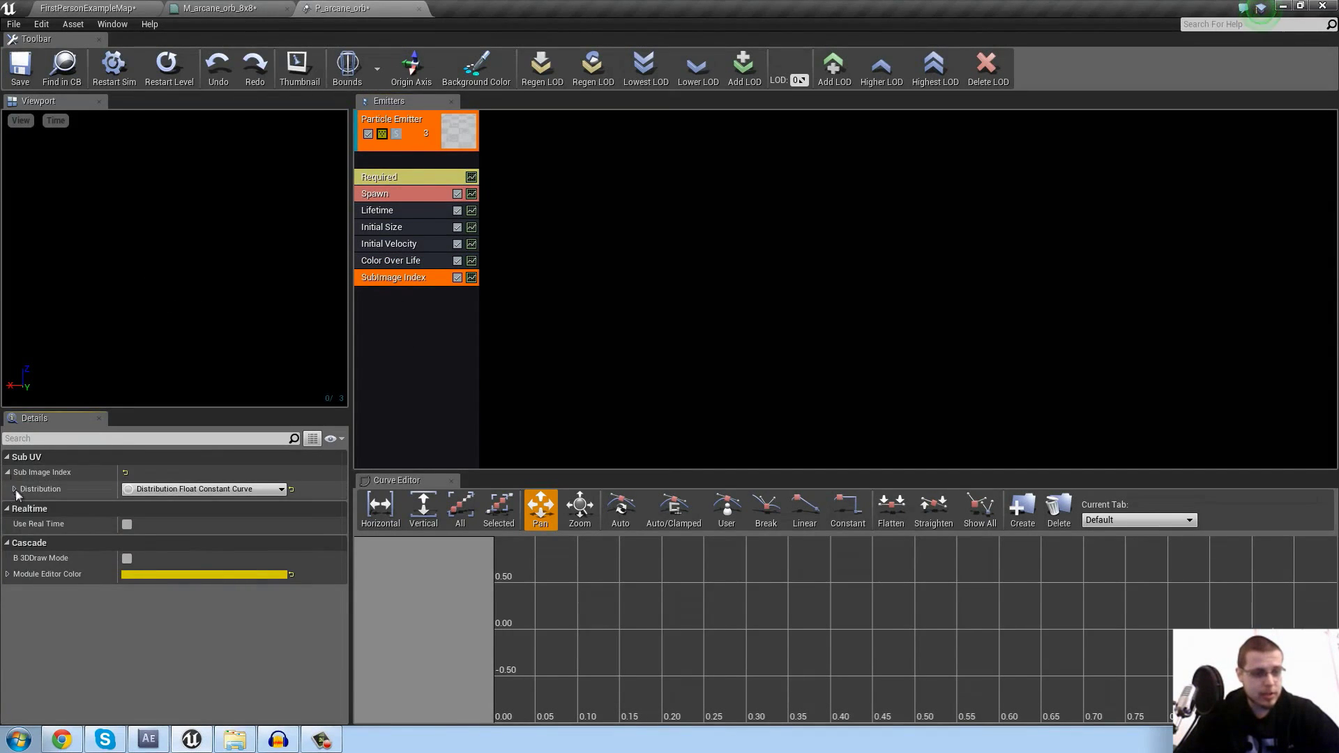
left_click(14, 489)
left_click(21, 506)
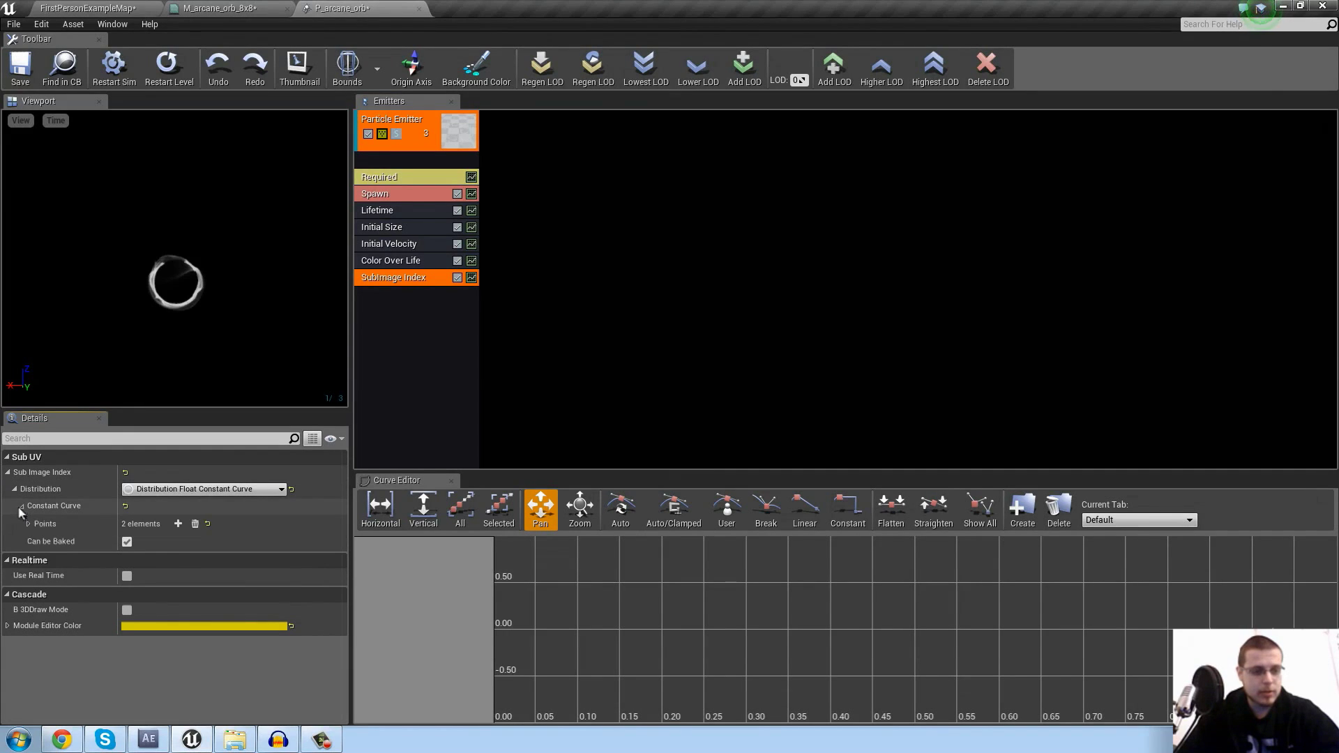
left_click(28, 525)
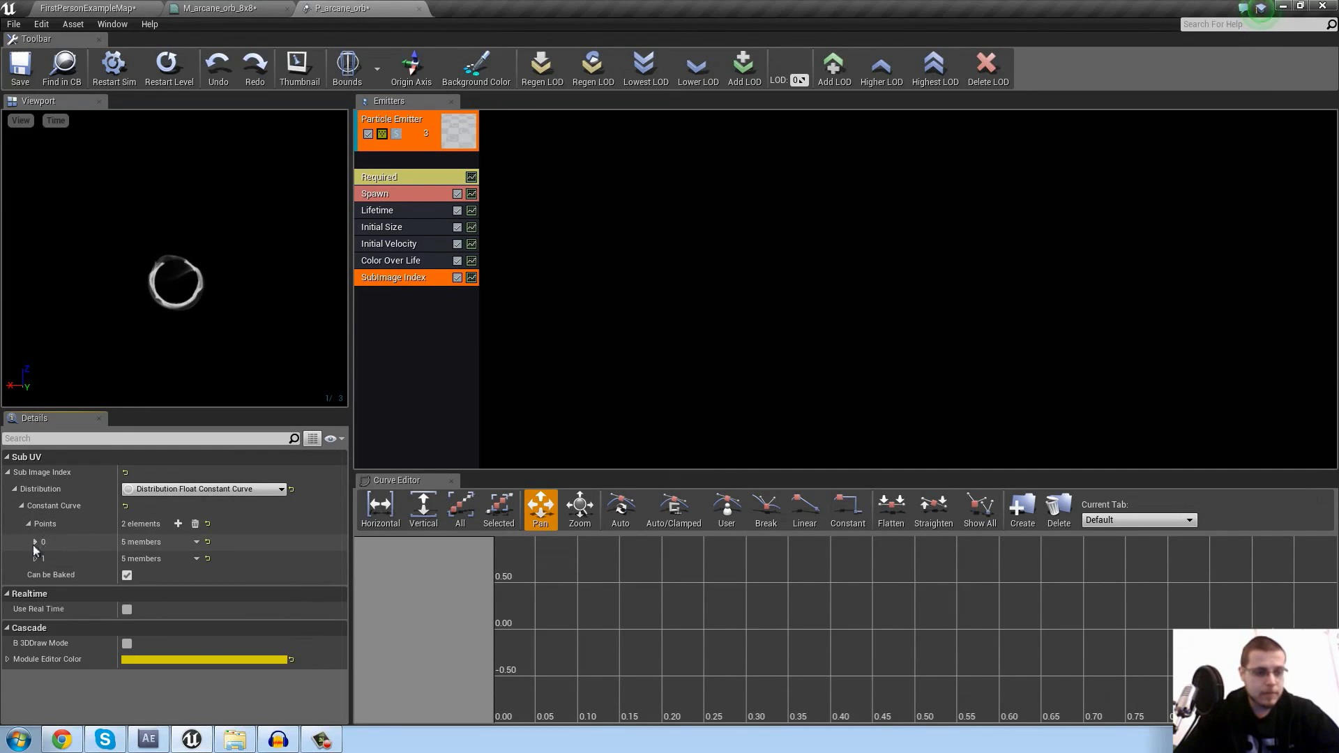
left_click(35, 543)
left_click(35, 640)
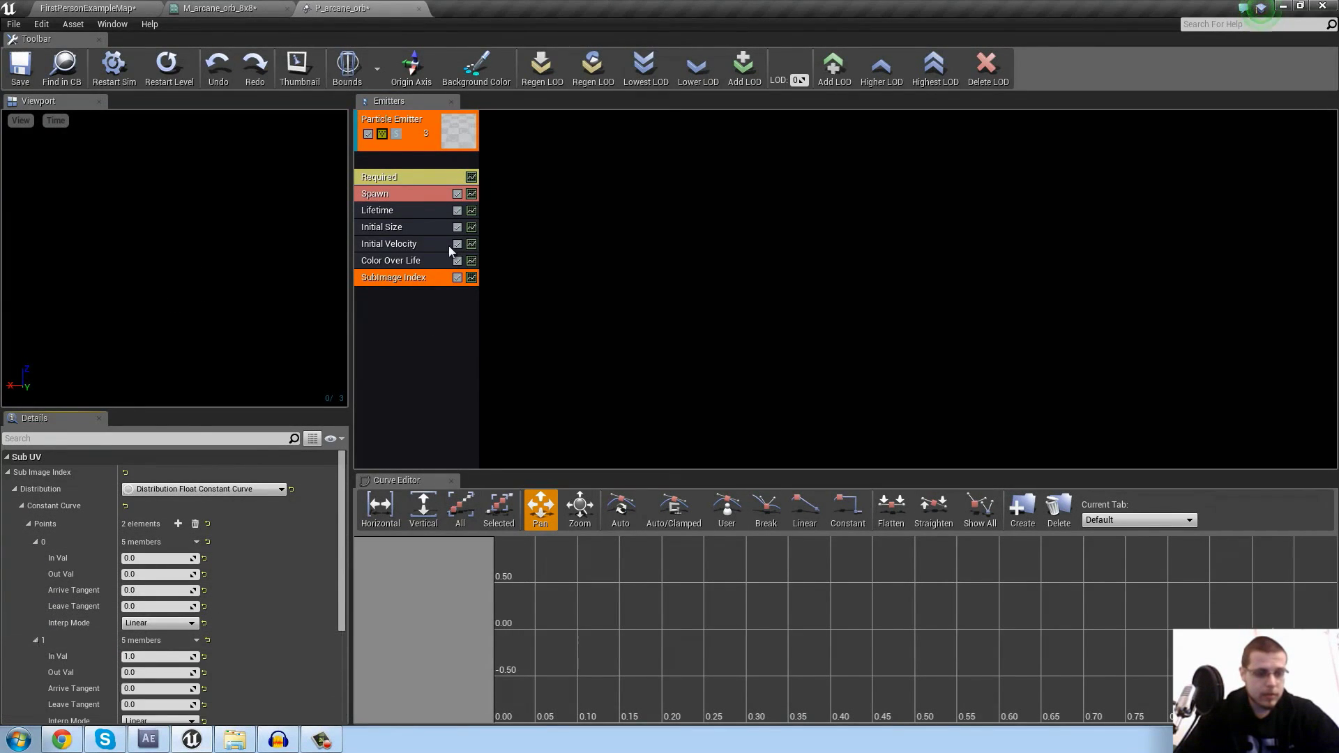
left_click(472, 279)
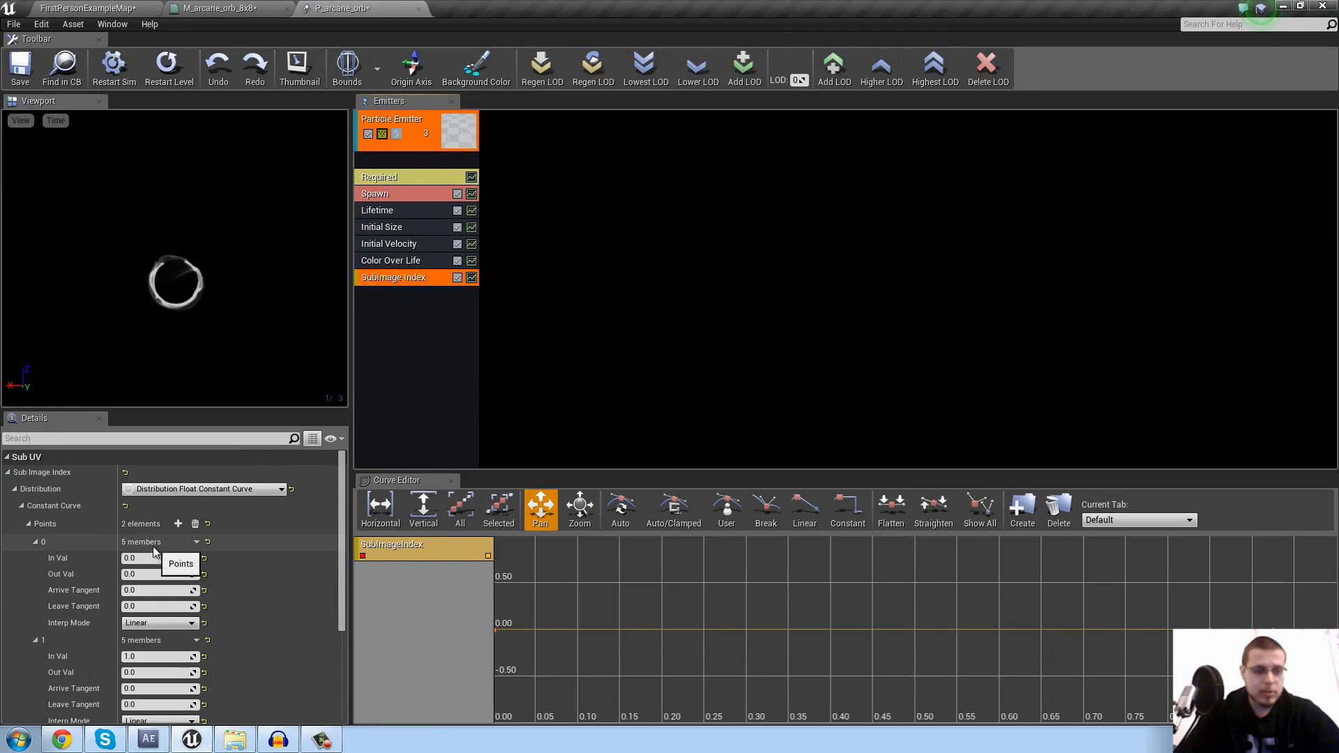
Set the Out Val of point 1 in the SubImage Index curve to 64
left_click(142, 673)
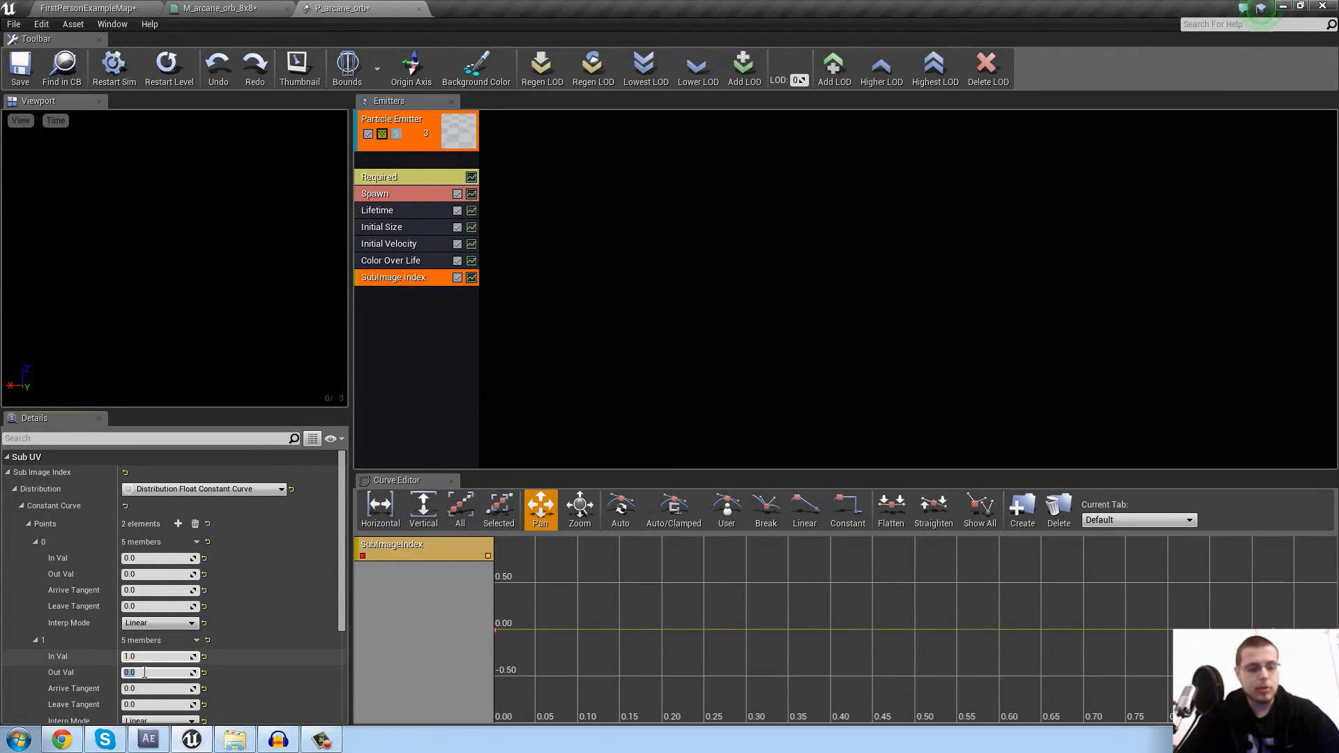
type("64")
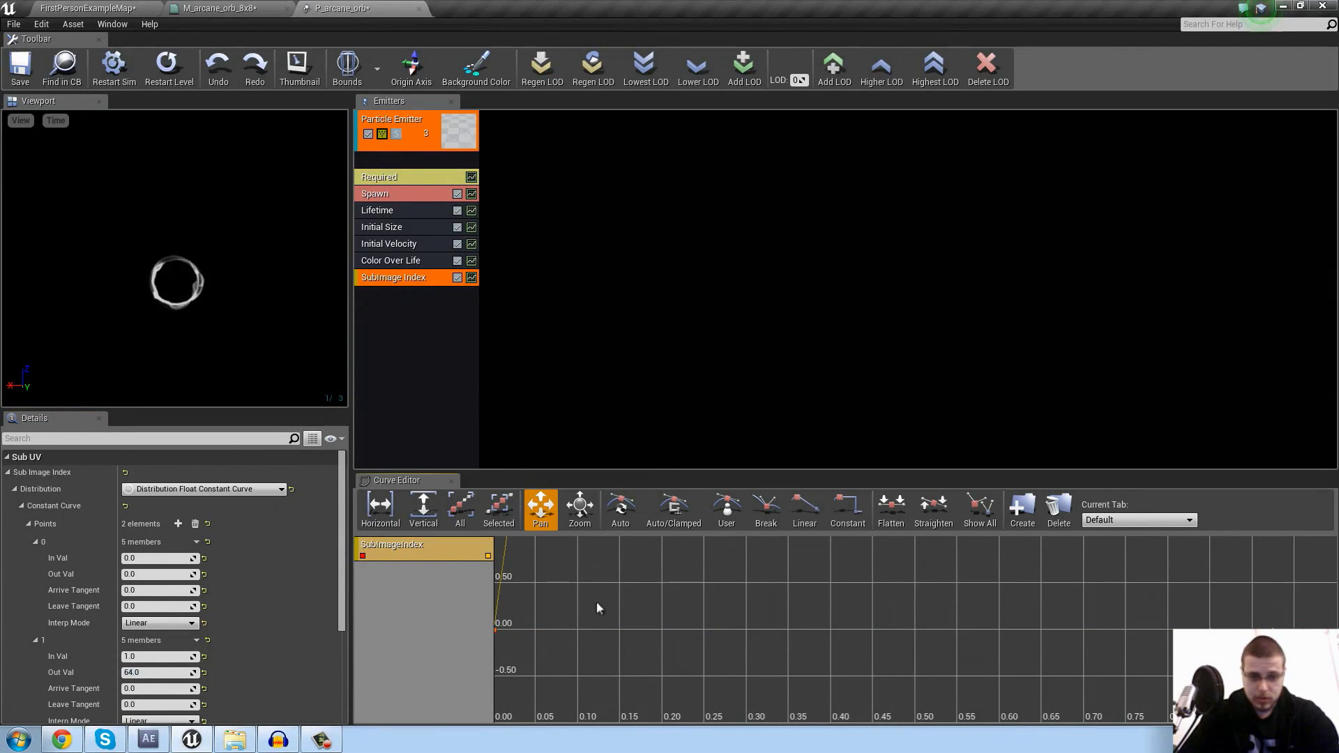
left_click(452, 511)
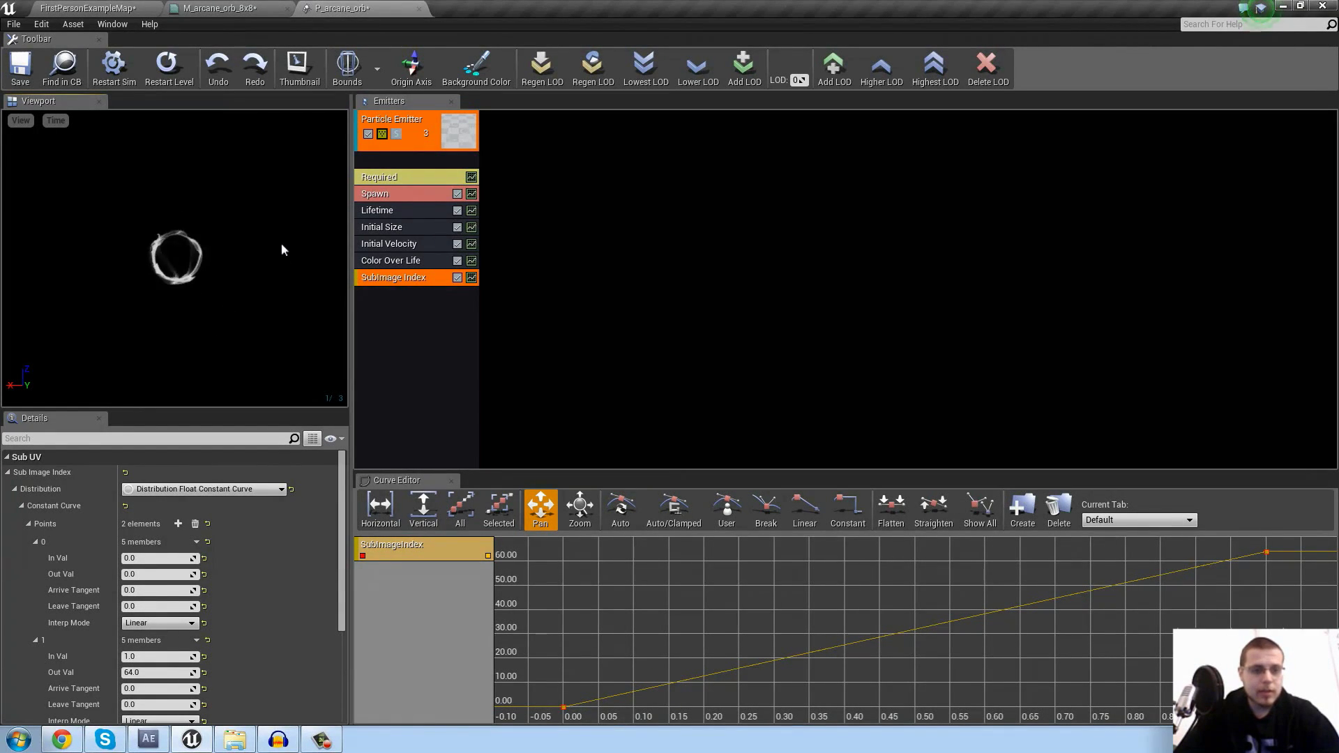
Set the Lifetime module's minimum and maximum values to 5
left_click(390, 211)
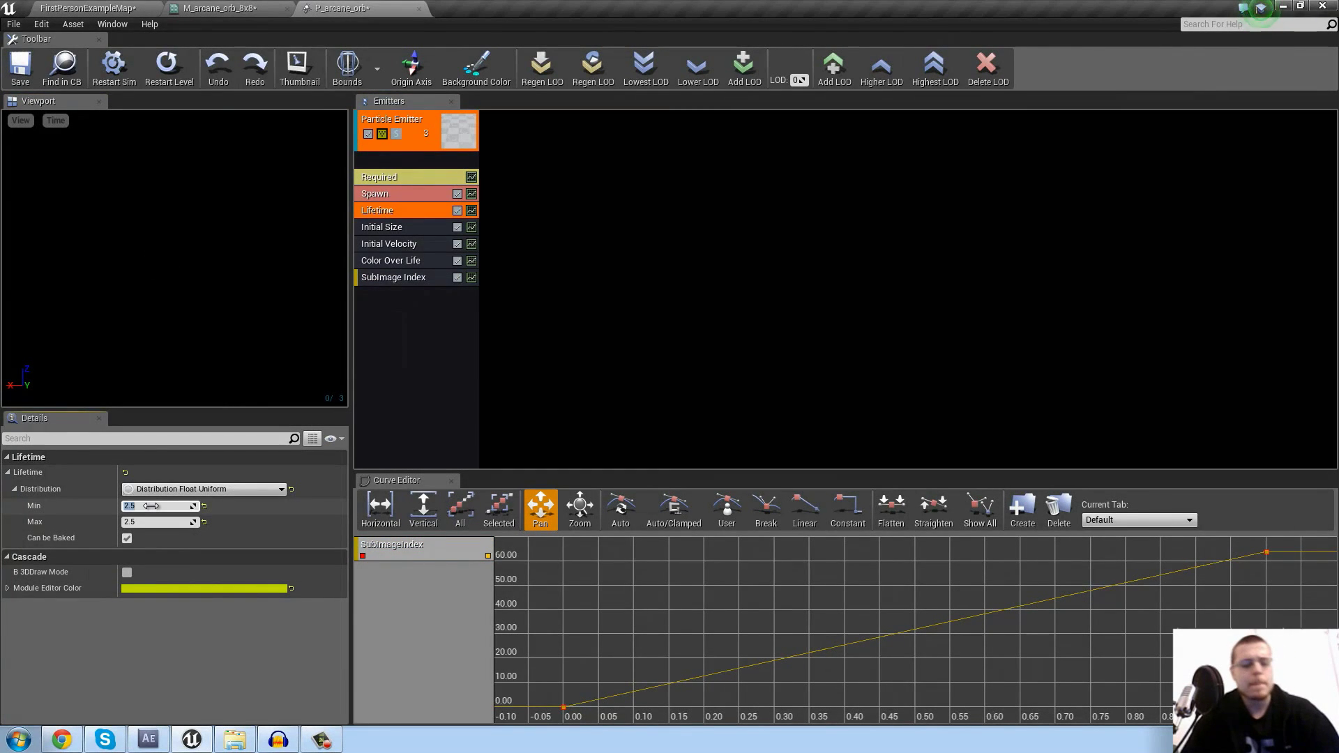
type("5")
key("Tab")
type("5")
key("Return")
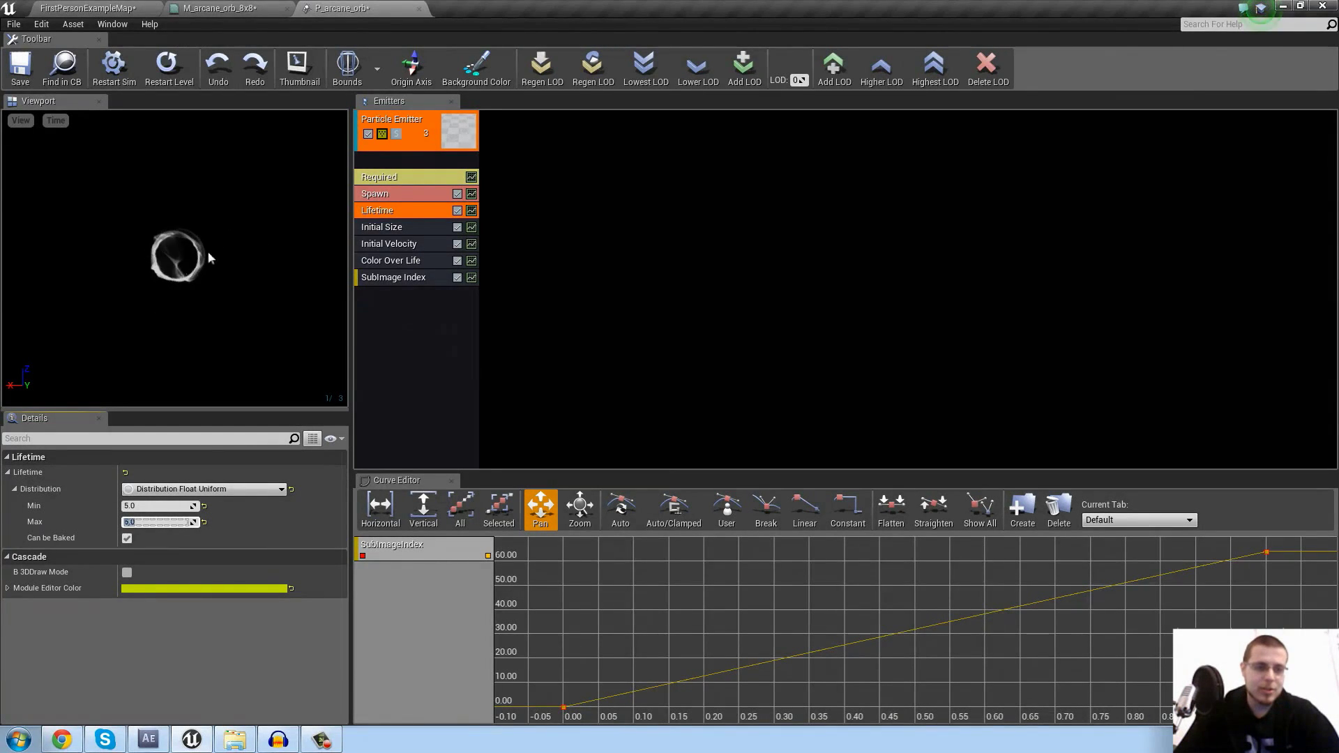
Set the Out Val of point 1 in the SubImage Index curve to 128 and save the particle system
left_click(424, 279)
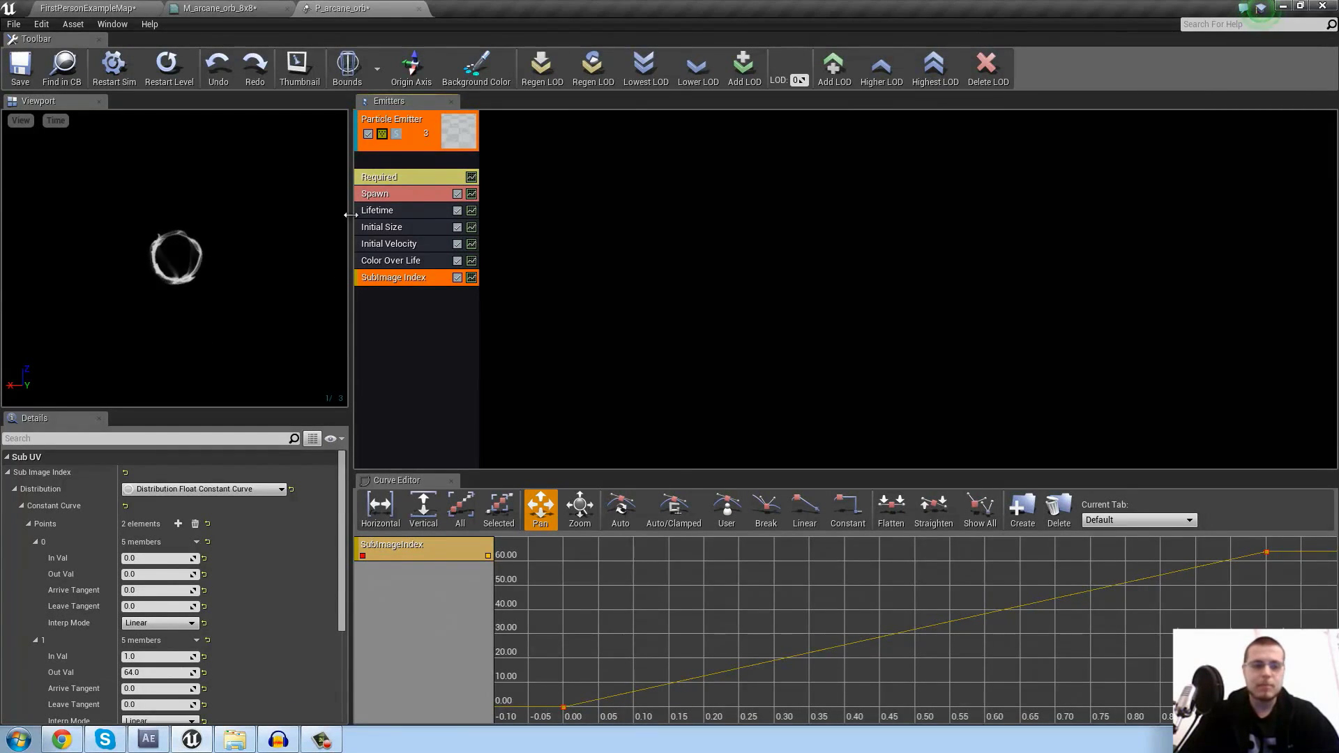
left_click(154, 672)
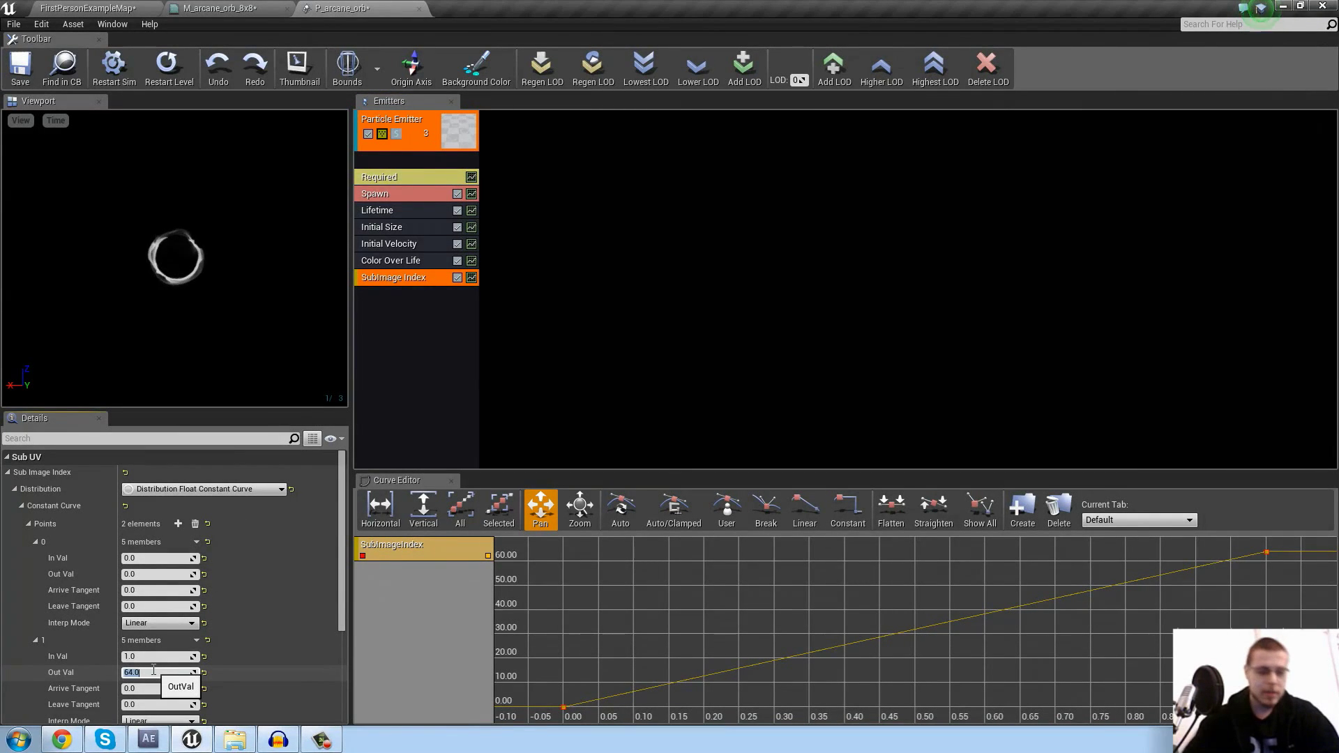
type("128")
key("Return")
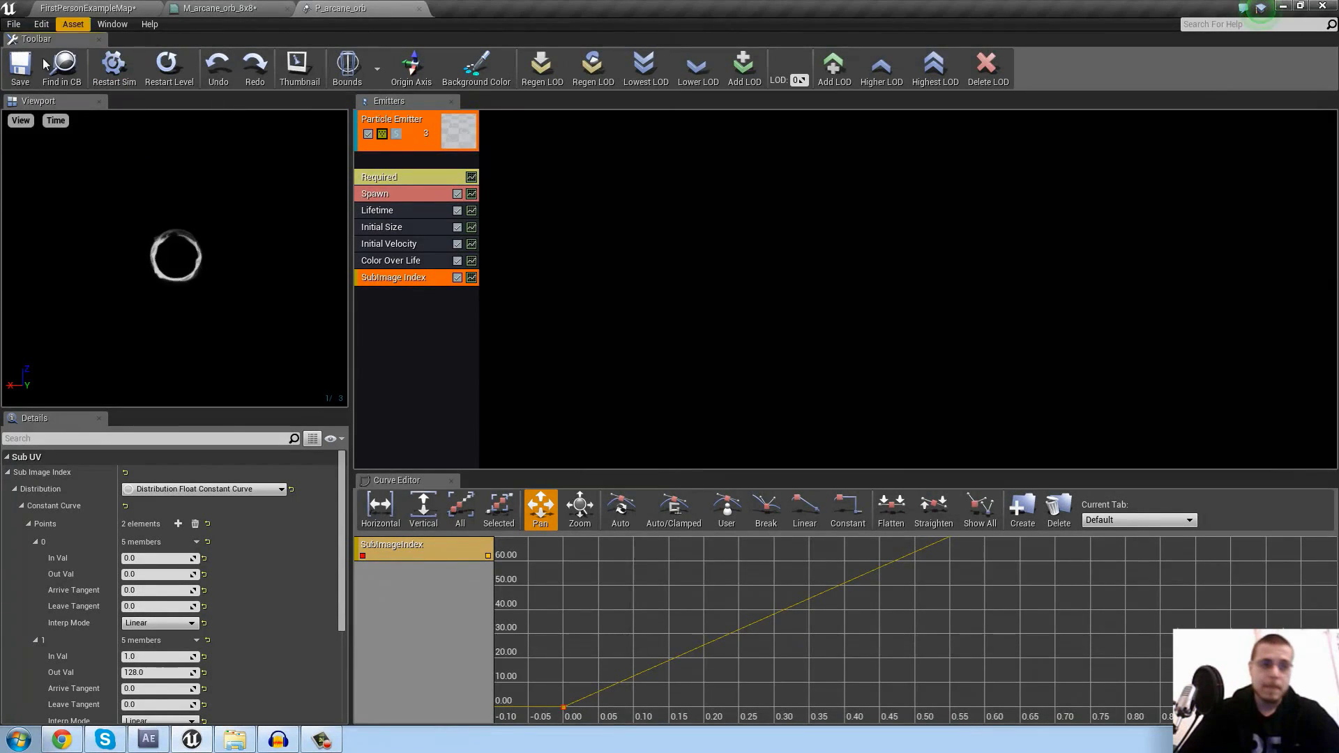
Place the P_arcane_orb particle system on the level floor in front of the large cube and raise it to a Z location of 240
left_click(82, 8)
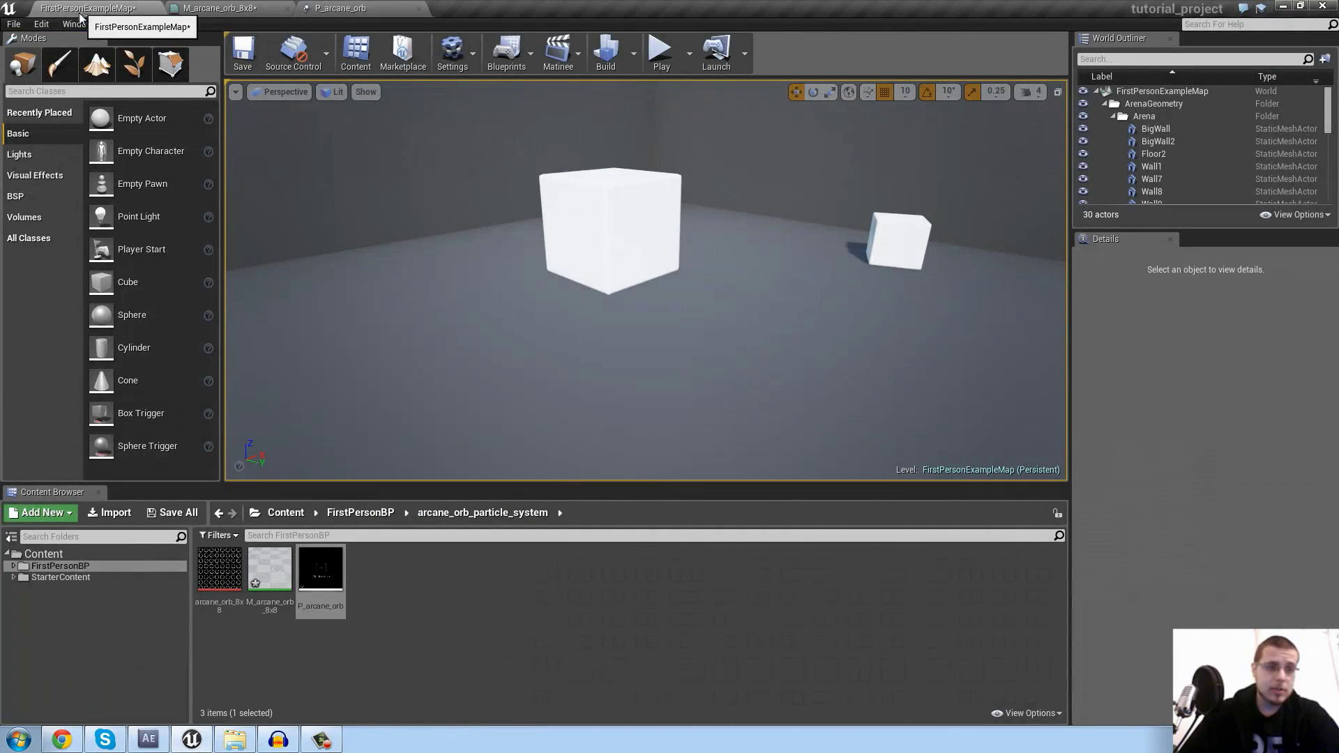
left_click_drag(319, 582, 469, 431)
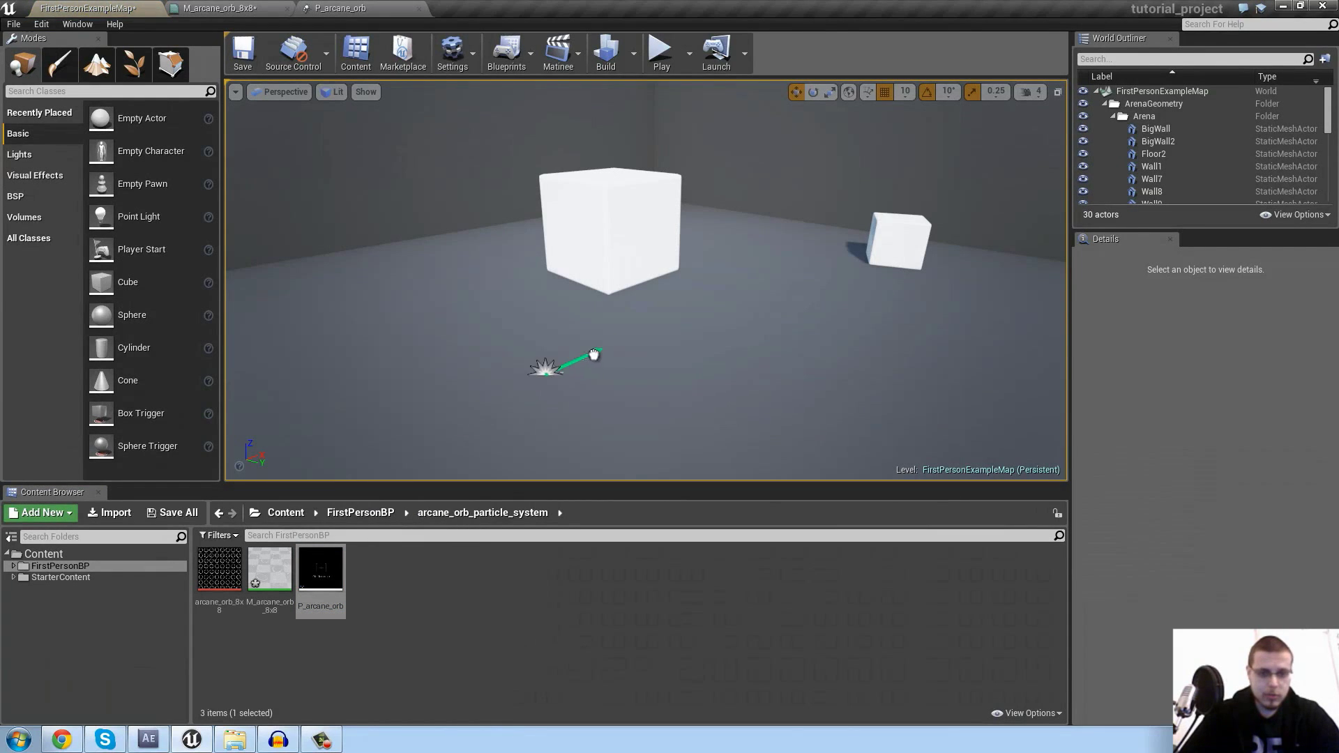
left_click_drag(667, 362, 666, 362)
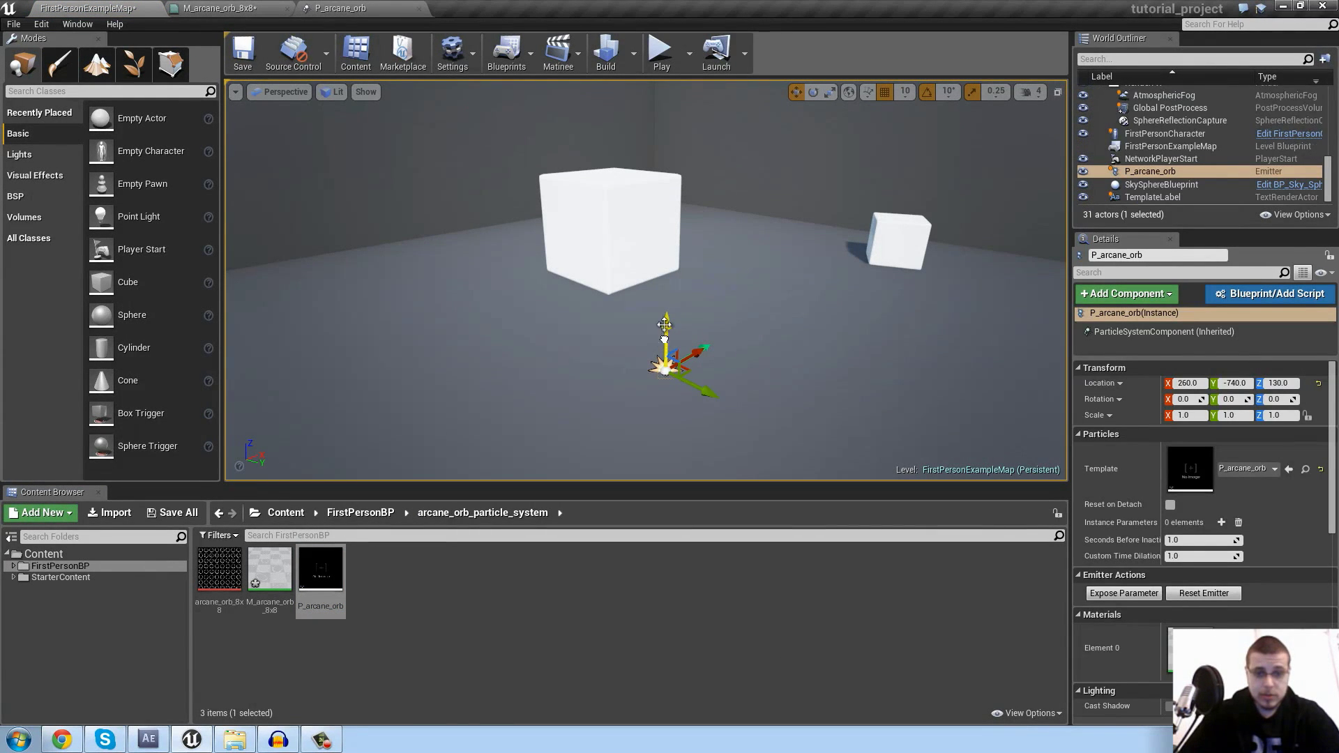
right_click_drag(699, 323, 718, 343)
key("w")
Set the Initial Size module's Start Size to Distribution Vector Constant with X, Y and Z at 70, and save the particle system
left_click(216, 7)
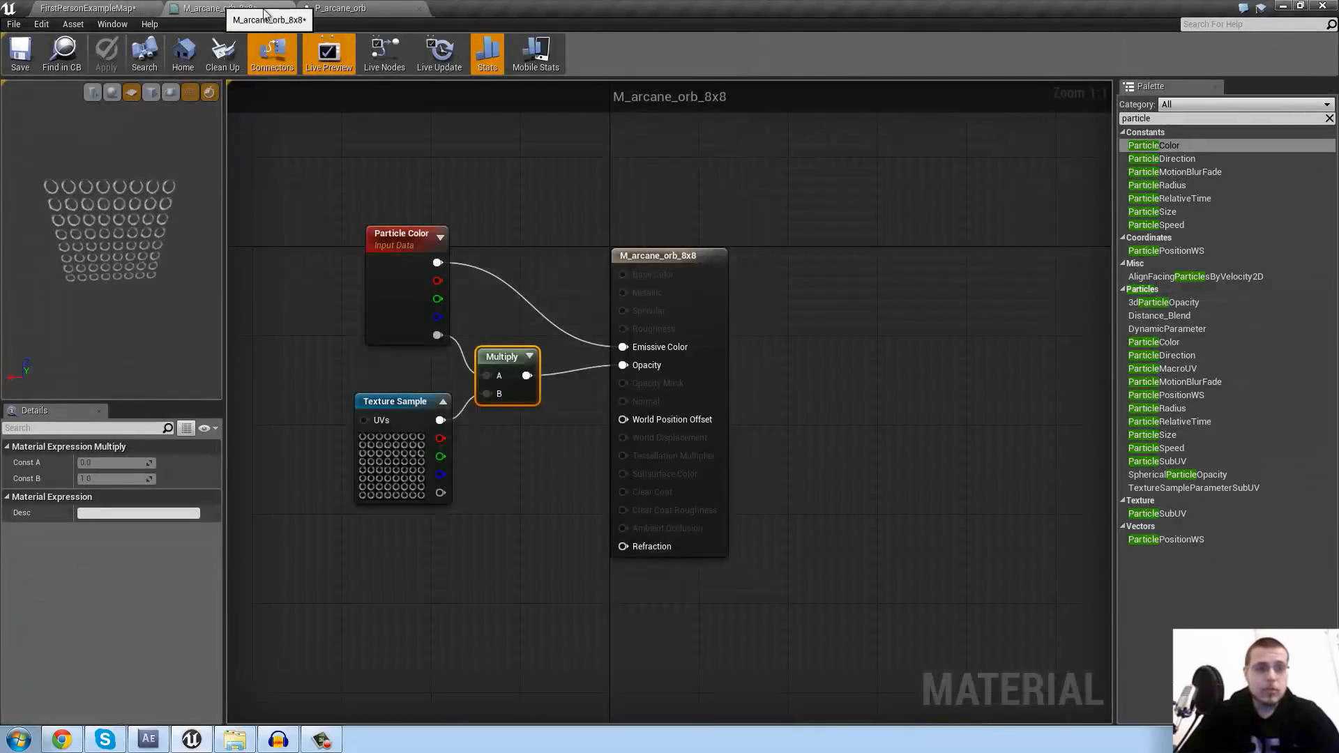
left_click(320, 8)
left_click(398, 228)
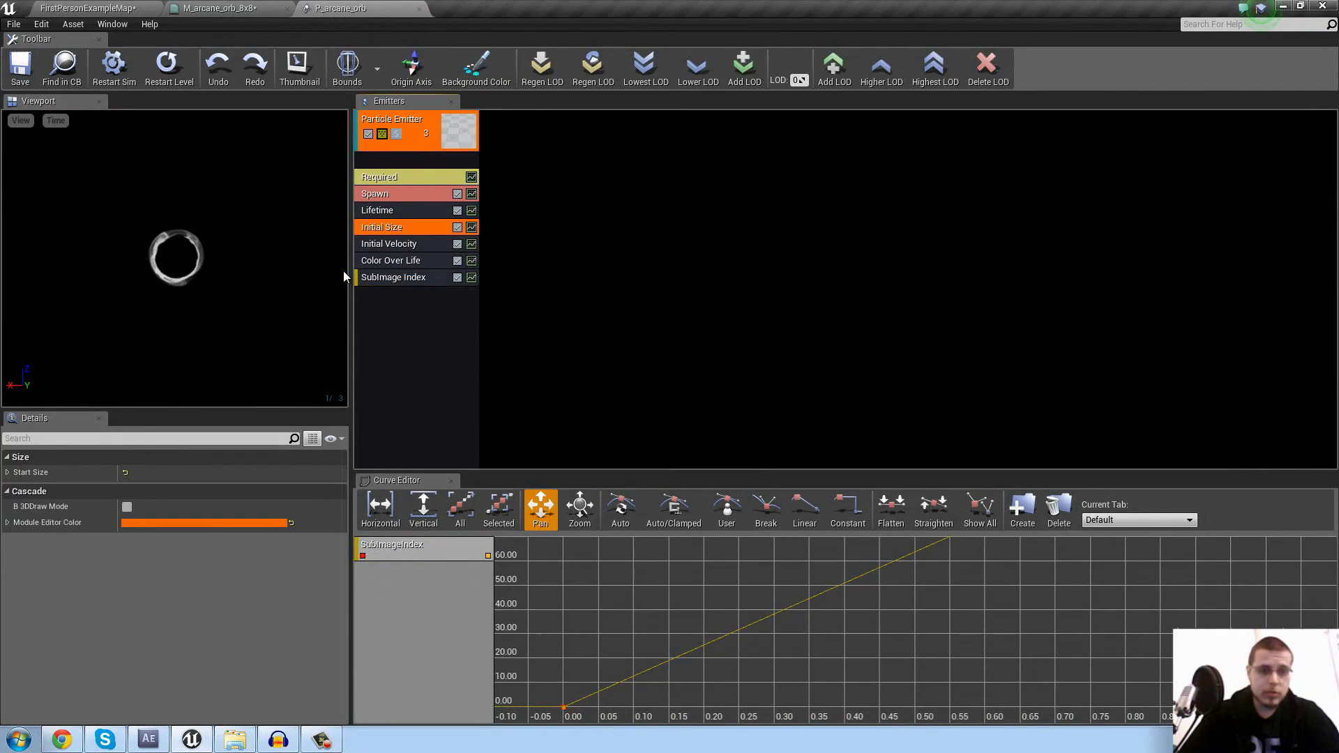
left_click(8, 472)
left_click(14, 489)
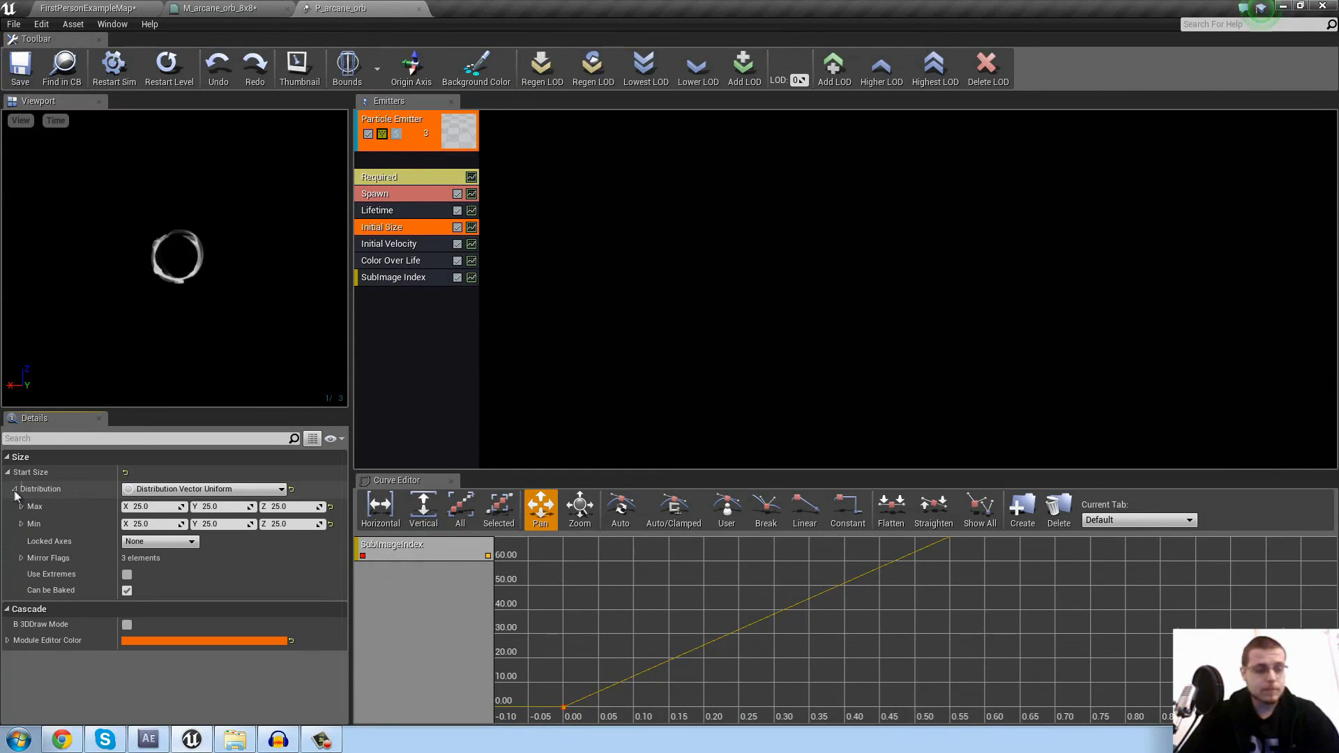
left_click(166, 490)
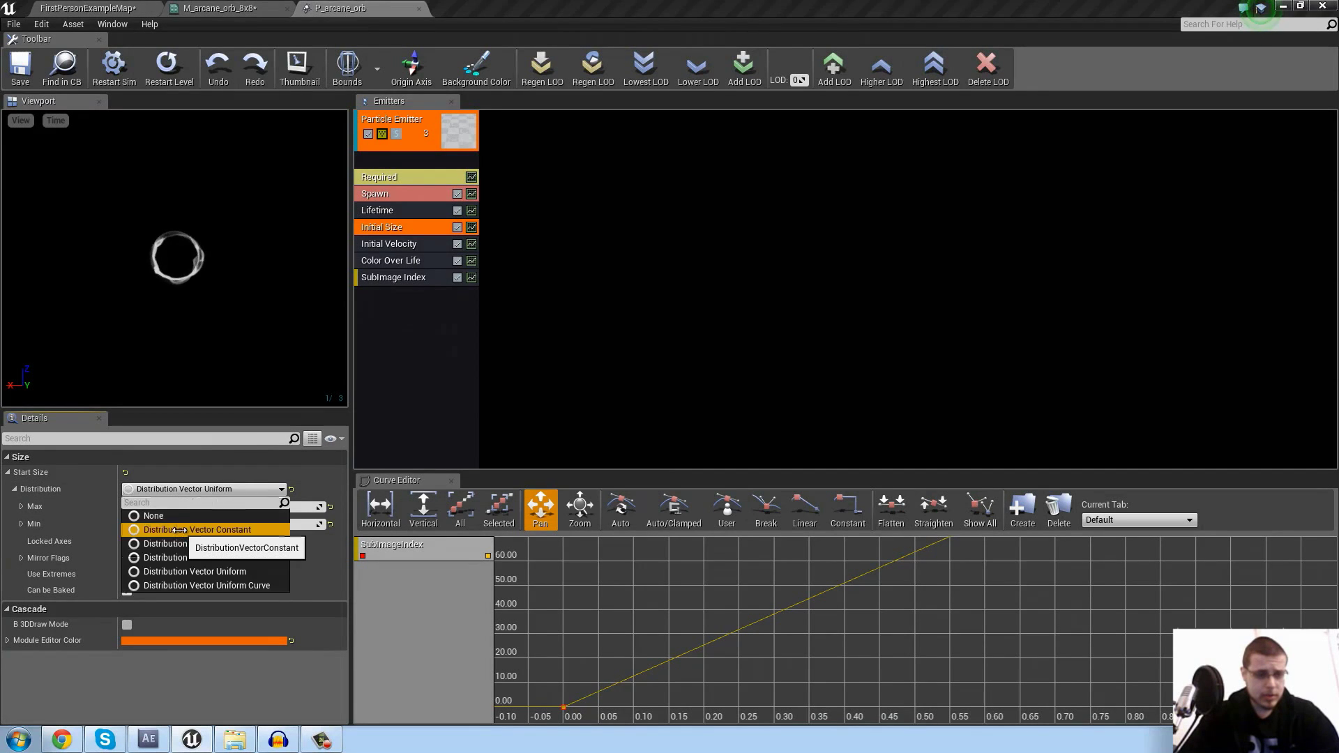
left_click(180, 531)
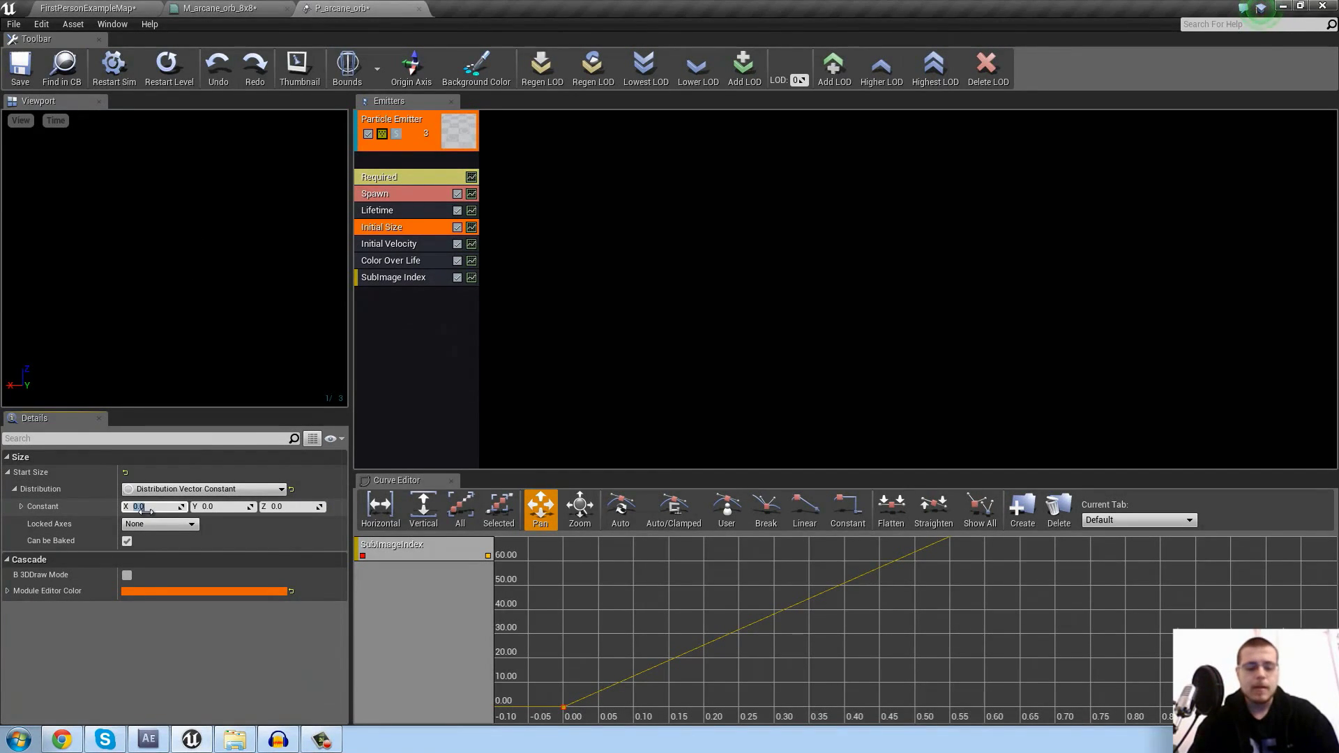
type("70")
key("Tab")
type("70")
key("Return")
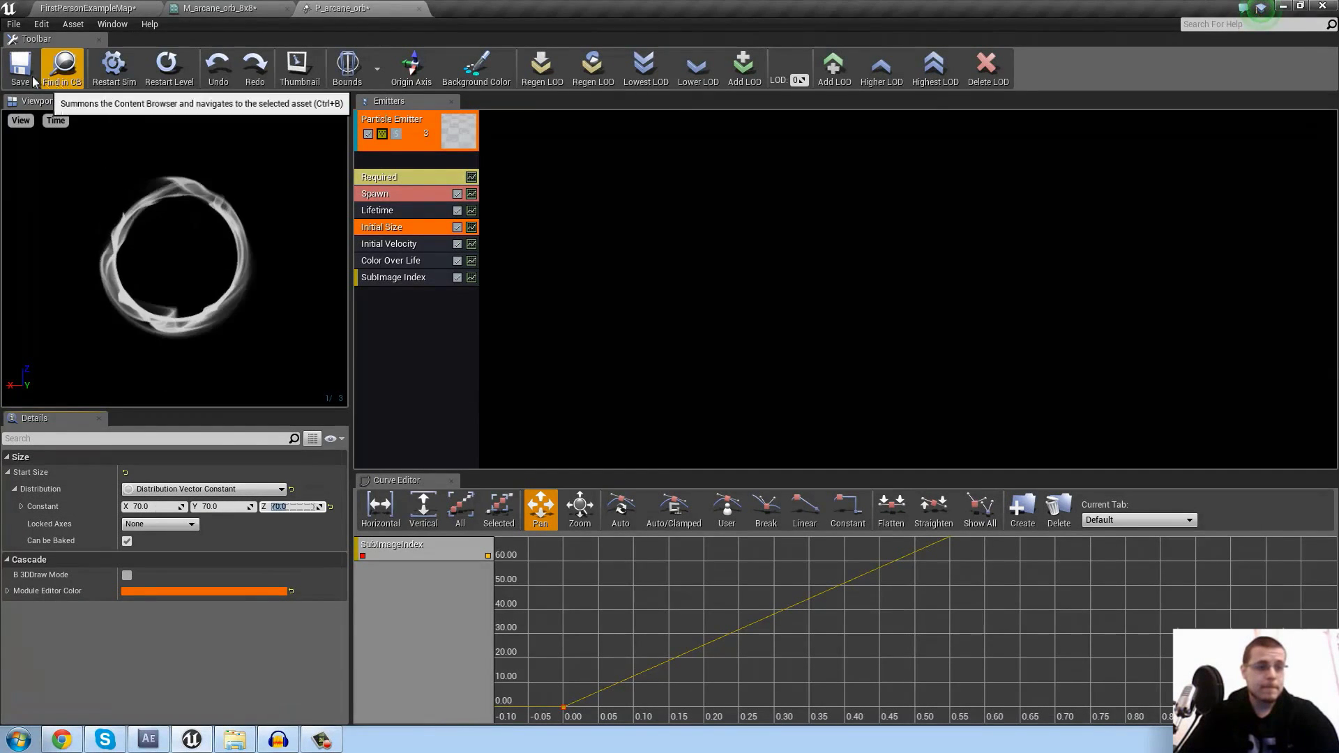
Check the resized orb in FirstPersonExampleMap from farther away and from another angle
left_click(85, 8)
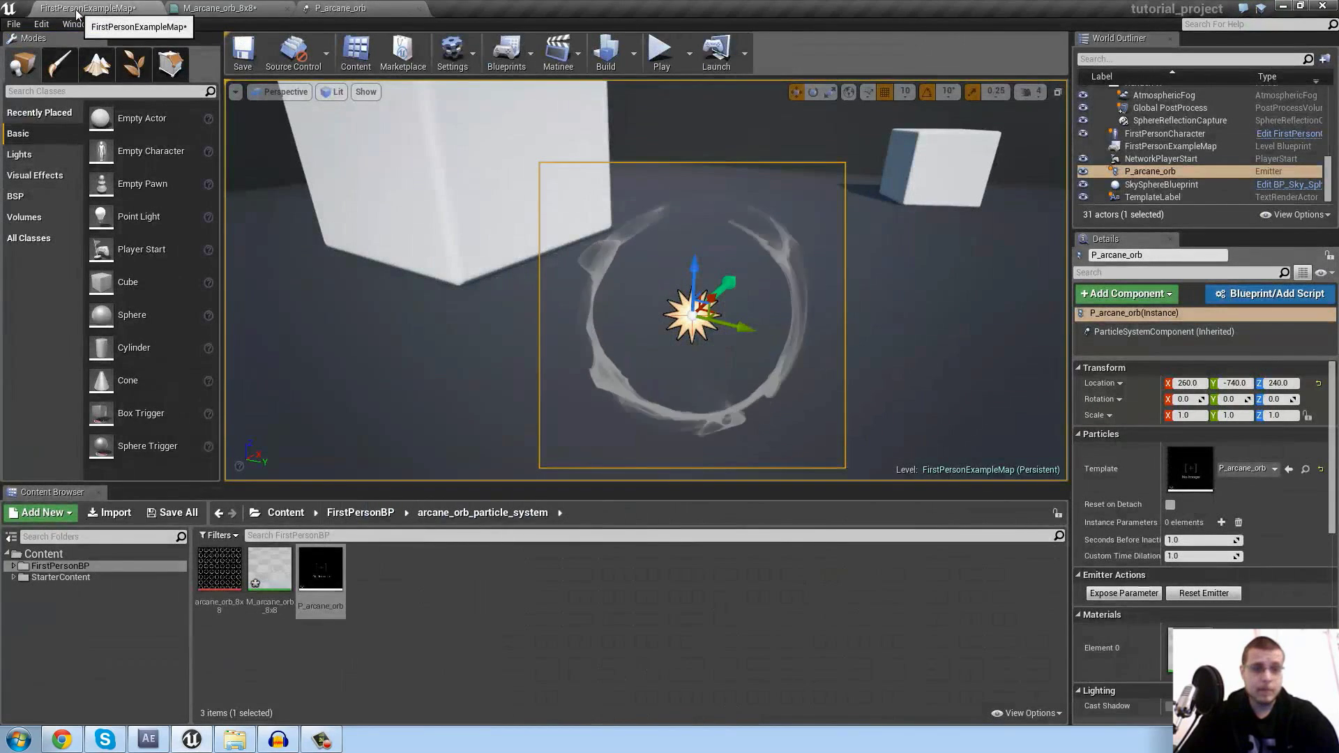
key("s")
right_click_drag(656, 222, 536, 215)
key("d")
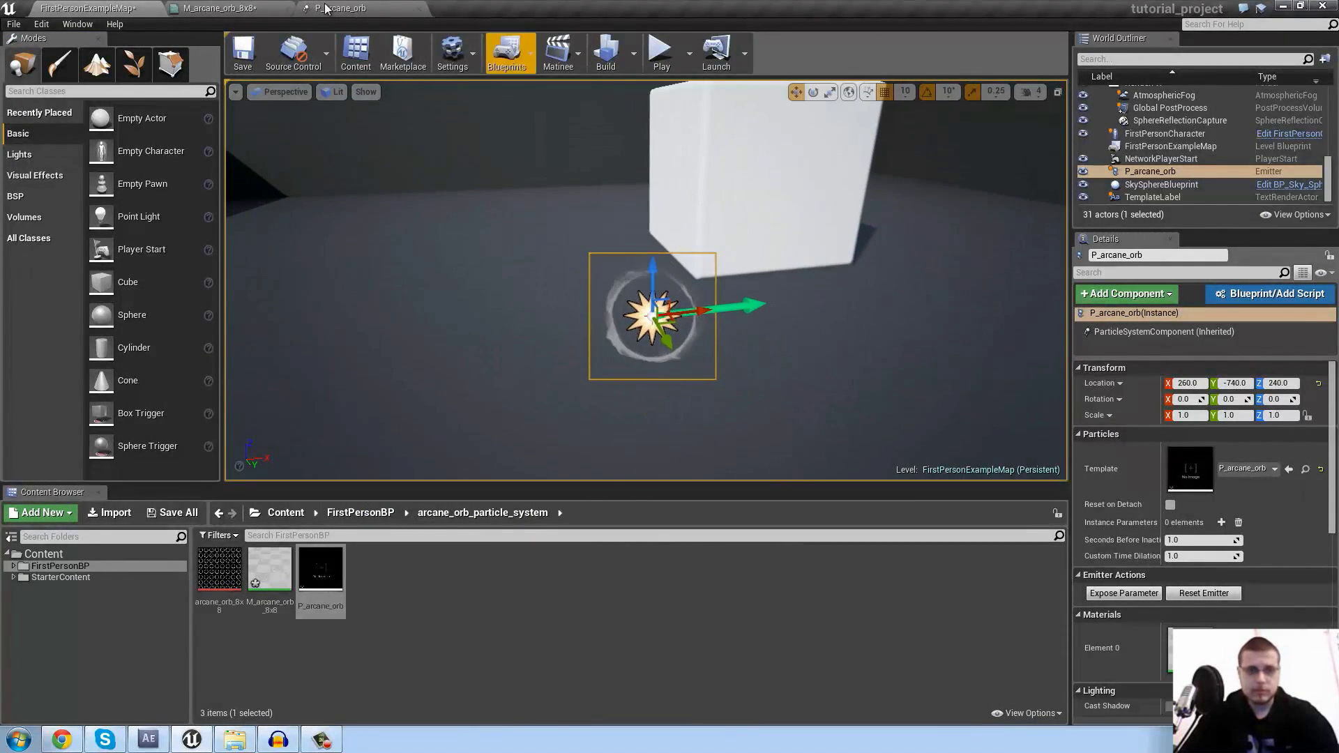
Expand the Color Over Life curve points of P_arcane_orb and show only the ColorOverLife curve in the curve editor
left_click(250, 8)
left_click(312, 9)
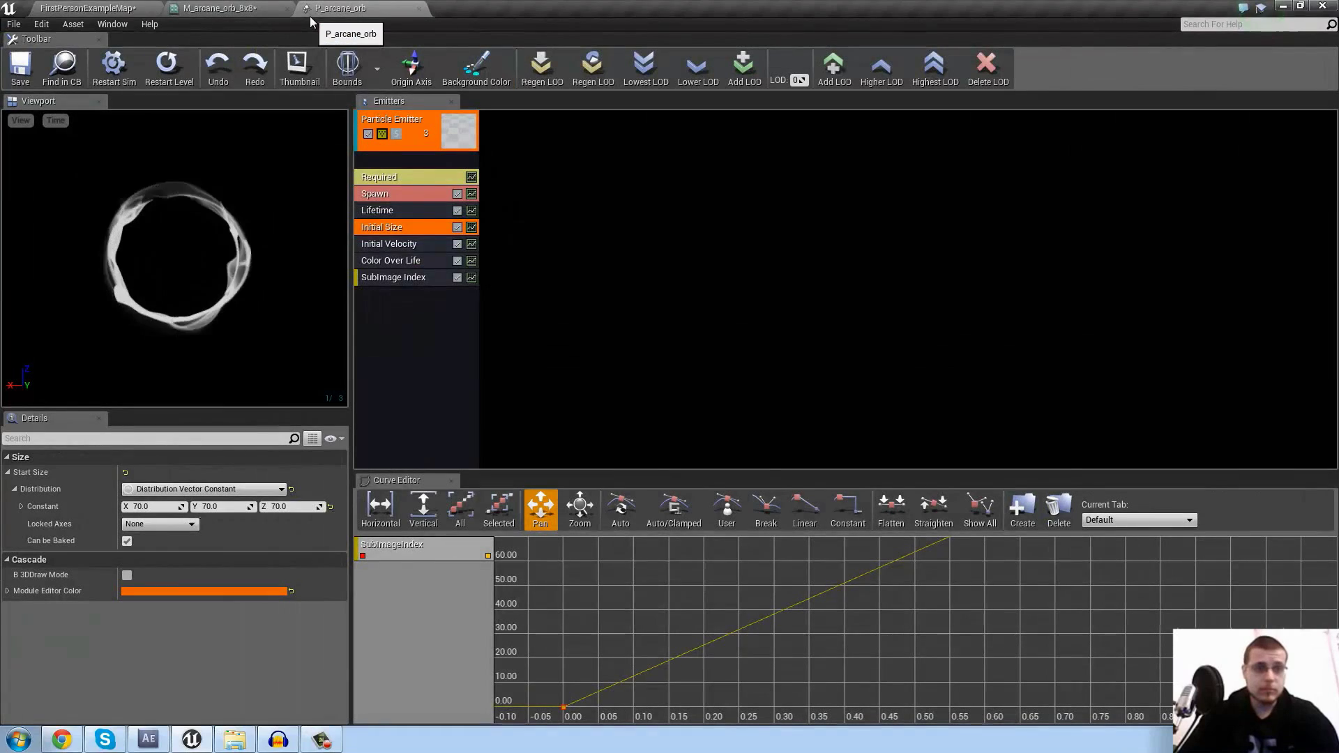
left_click(419, 362)
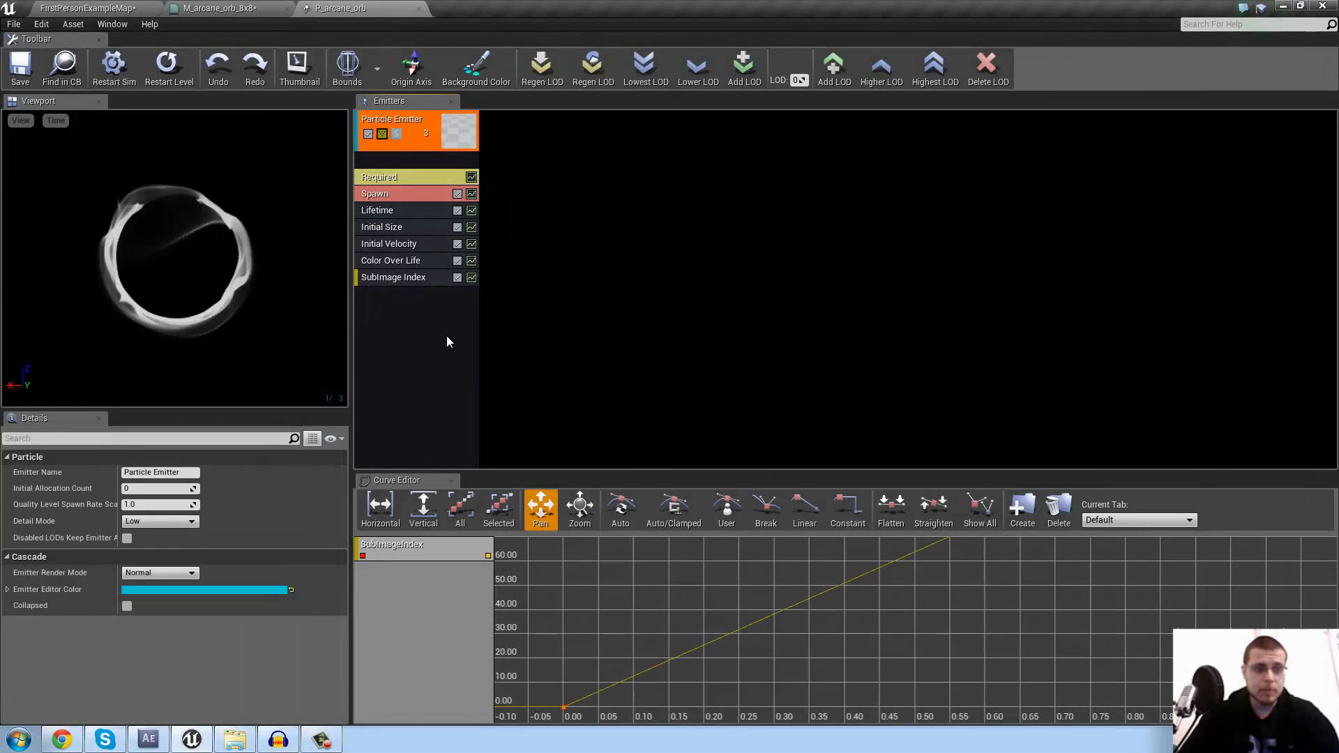
left_click(404, 261)
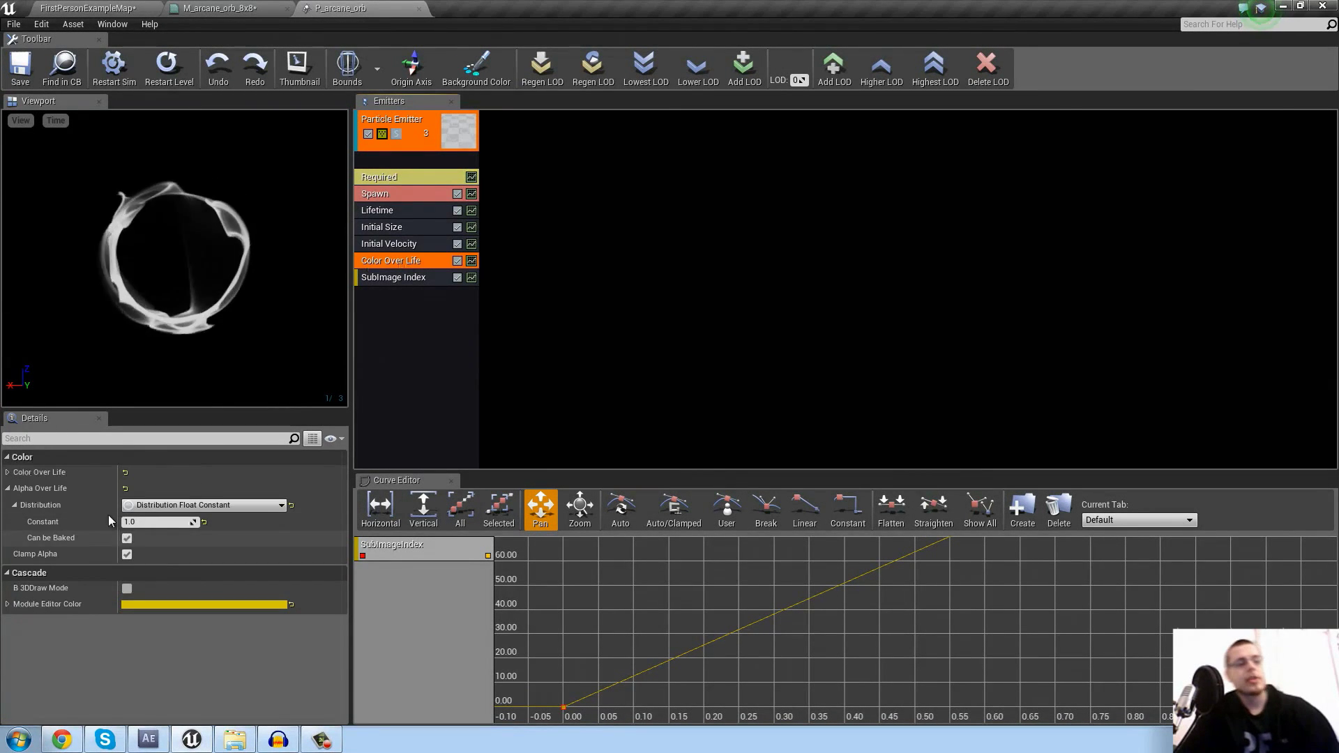
left_click(7, 472)
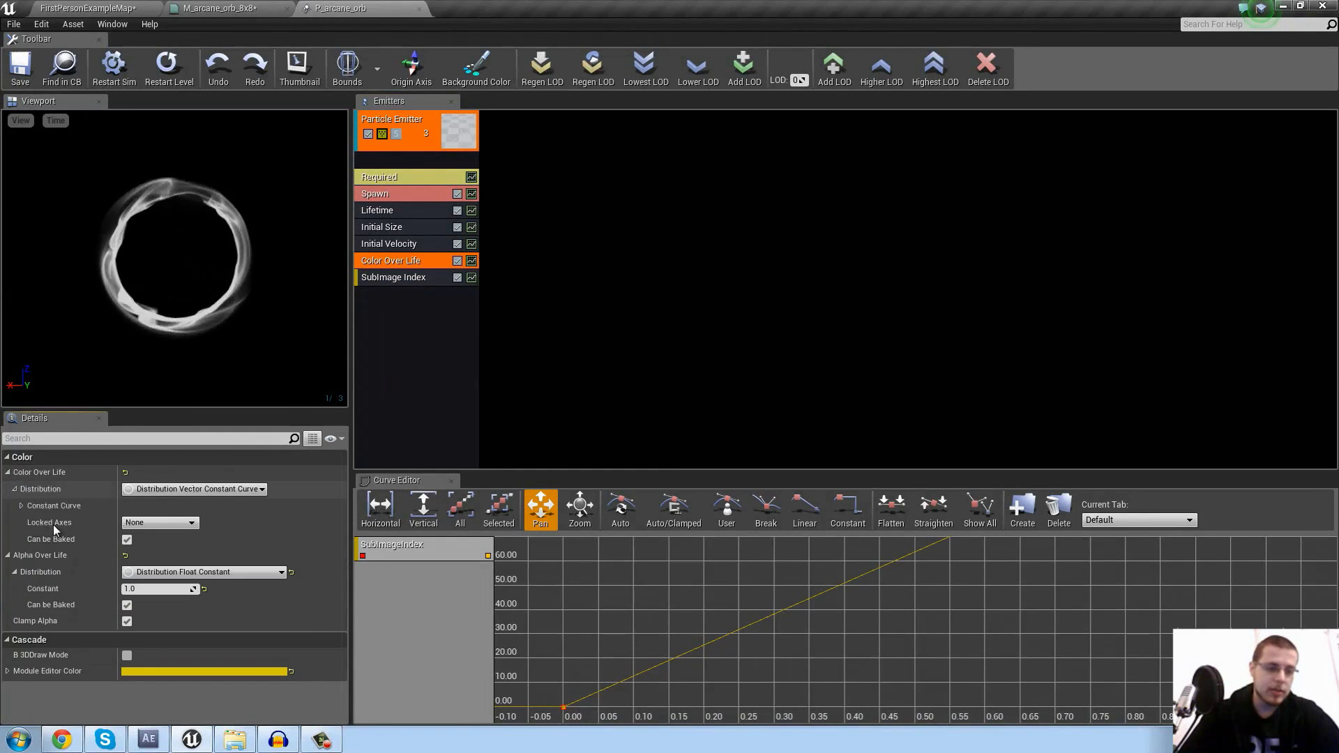
left_click(21, 507)
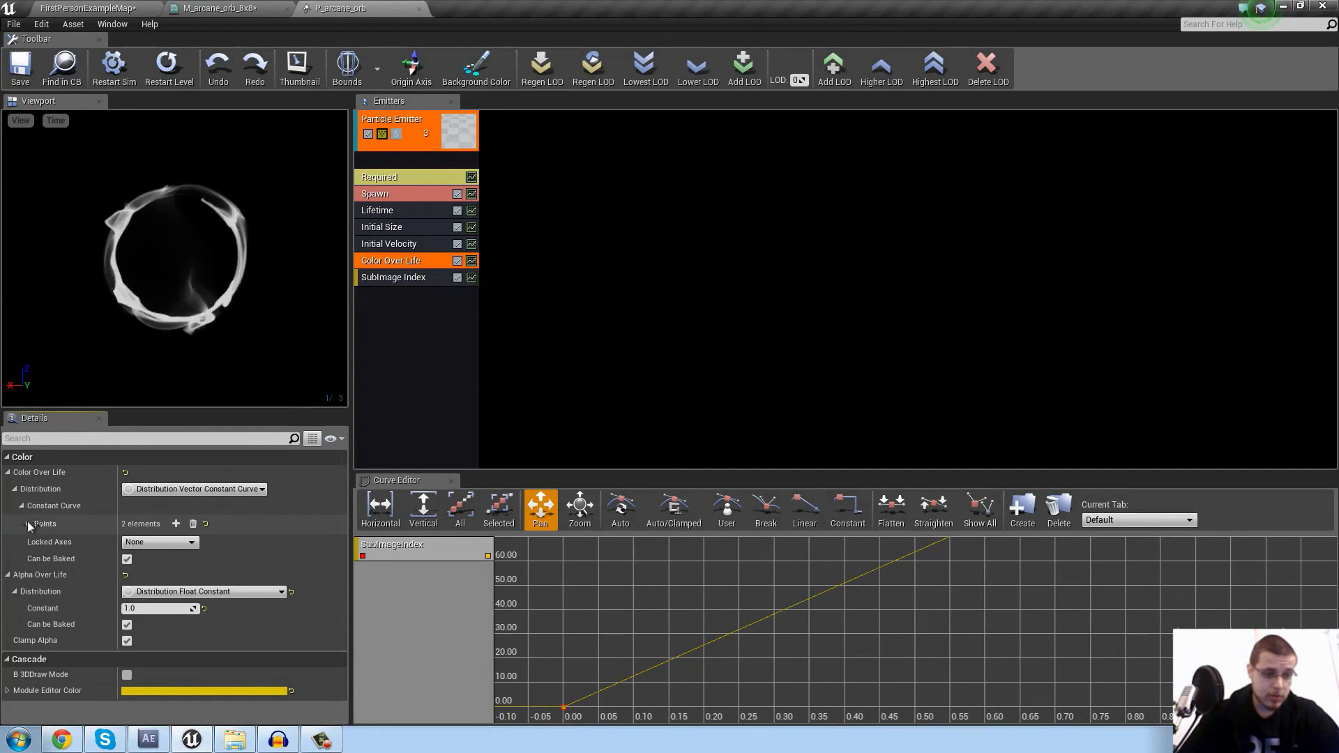
left_click(28, 524)
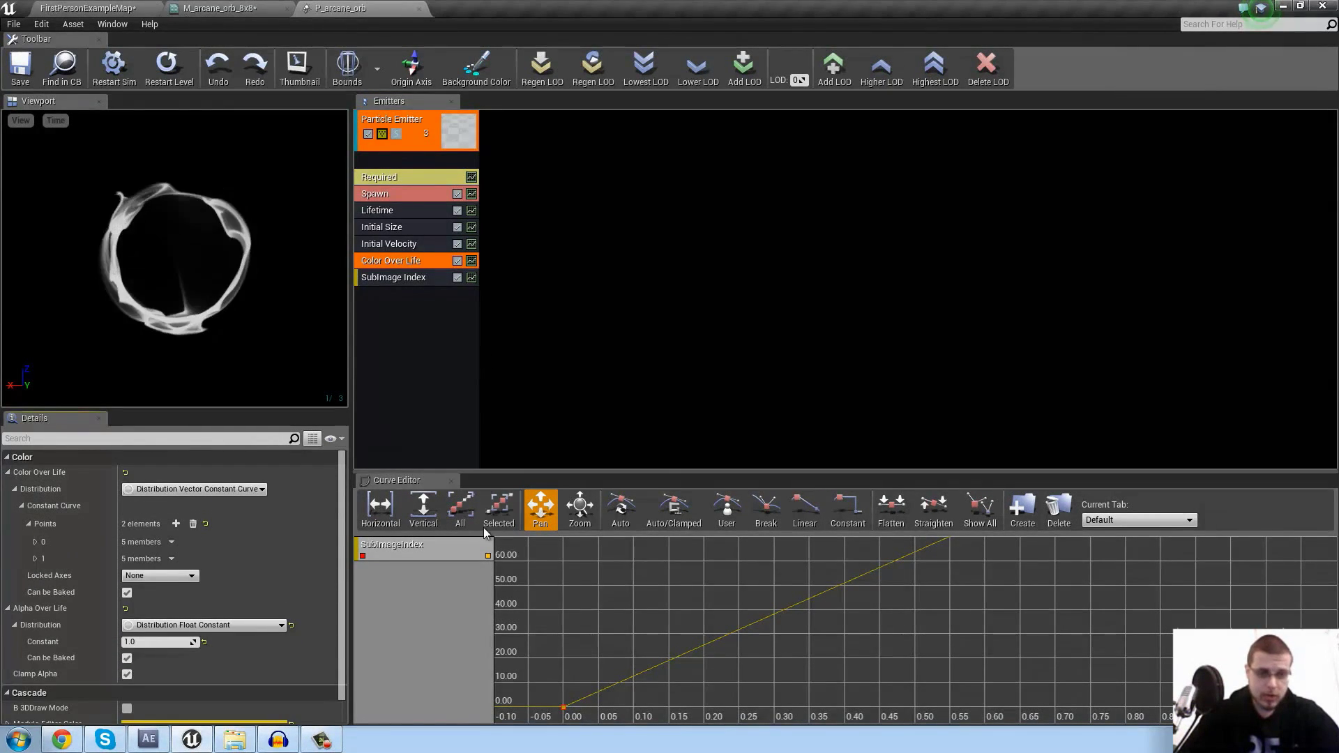
left_click(471, 260)
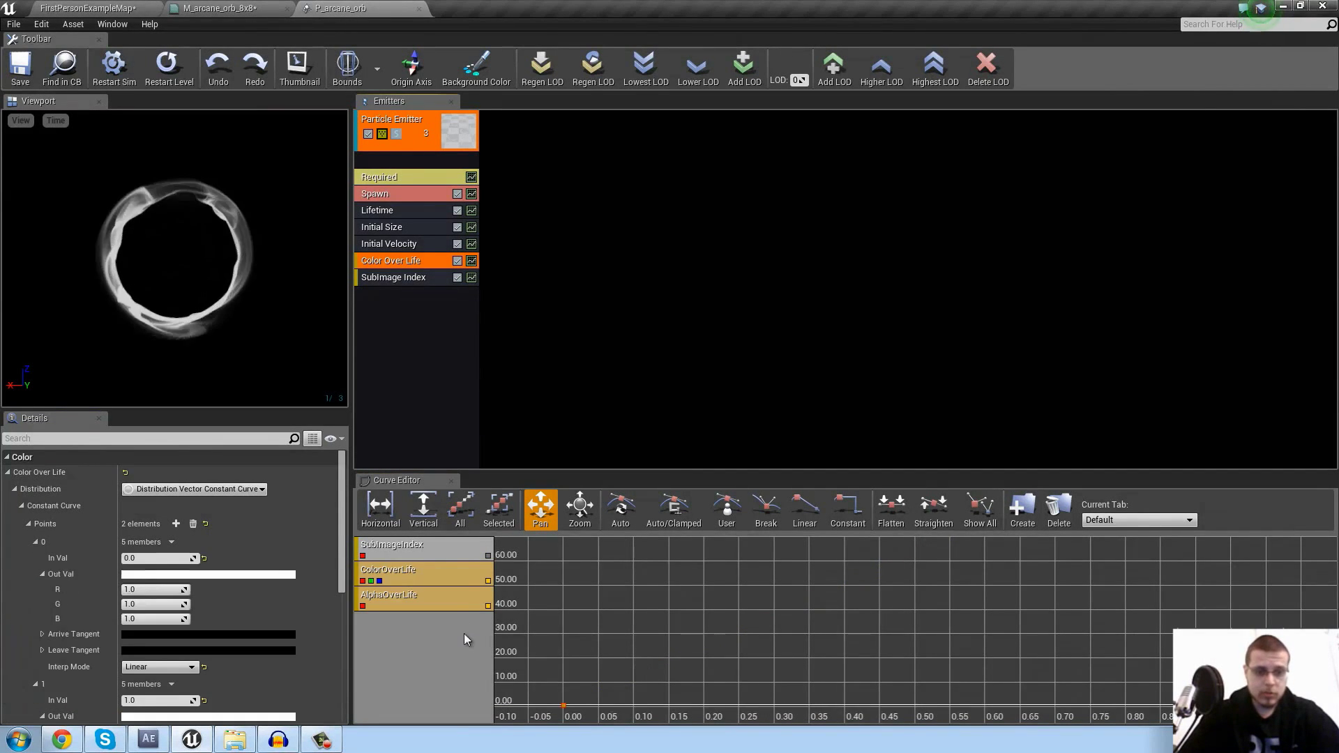
left_click(488, 605)
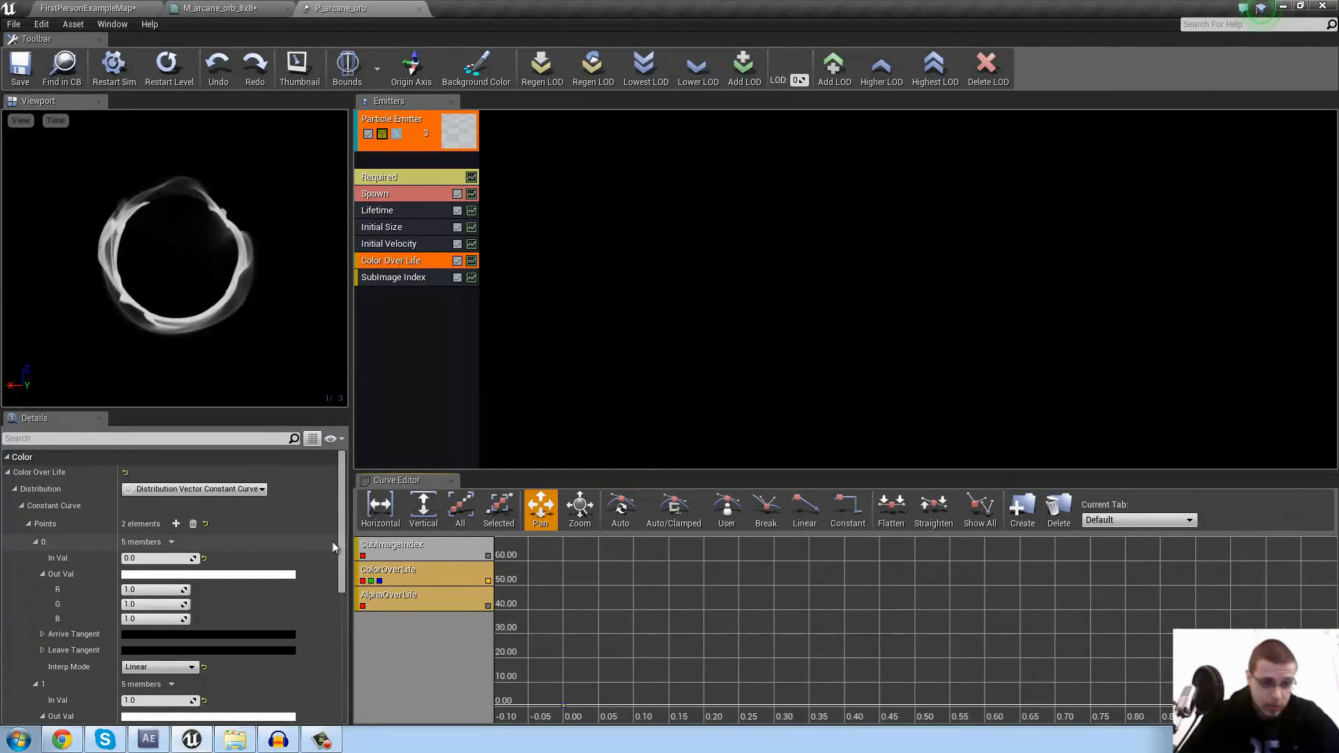
Set the Out Val of point 0 in the Color Over Life curve to R 3, G 15 and B 60
left_click_drag(338, 530, 339, 560)
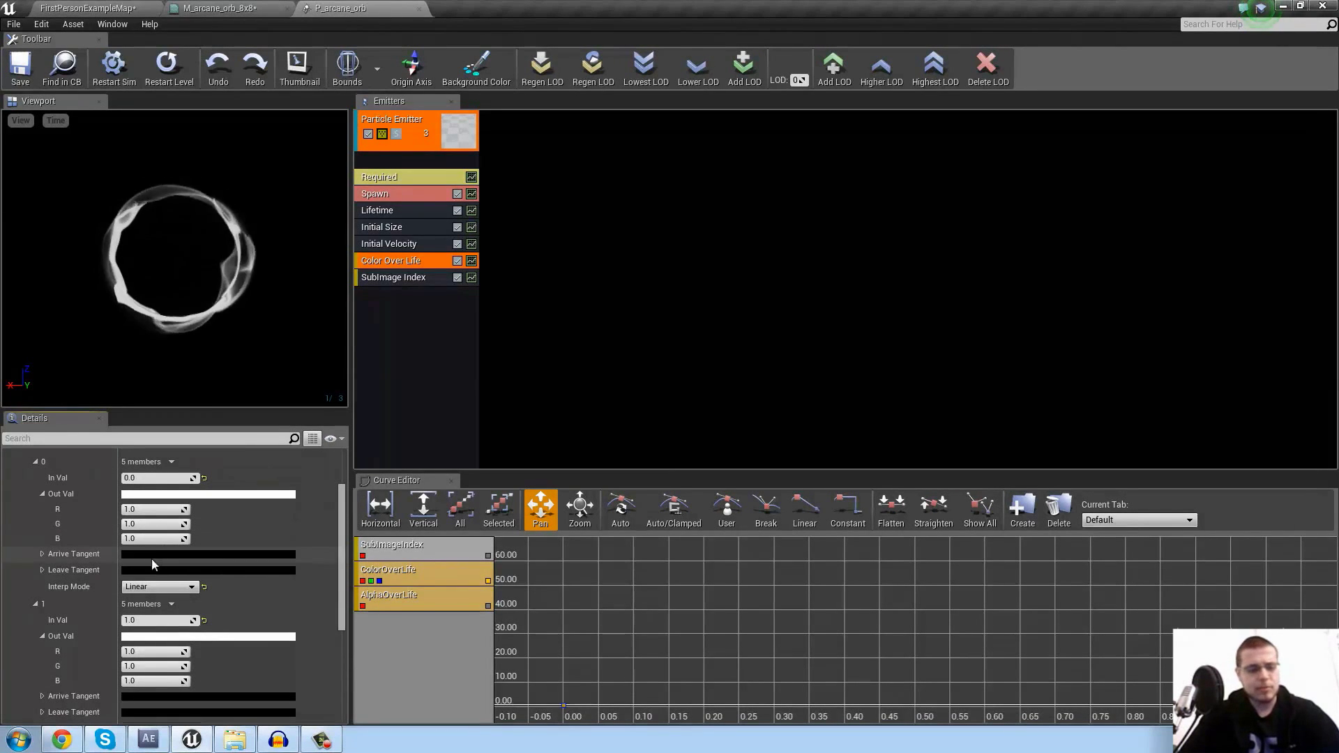
left_click(152, 539)
type("60")
left_click(147, 525)
type("15")
left_click(140, 510)
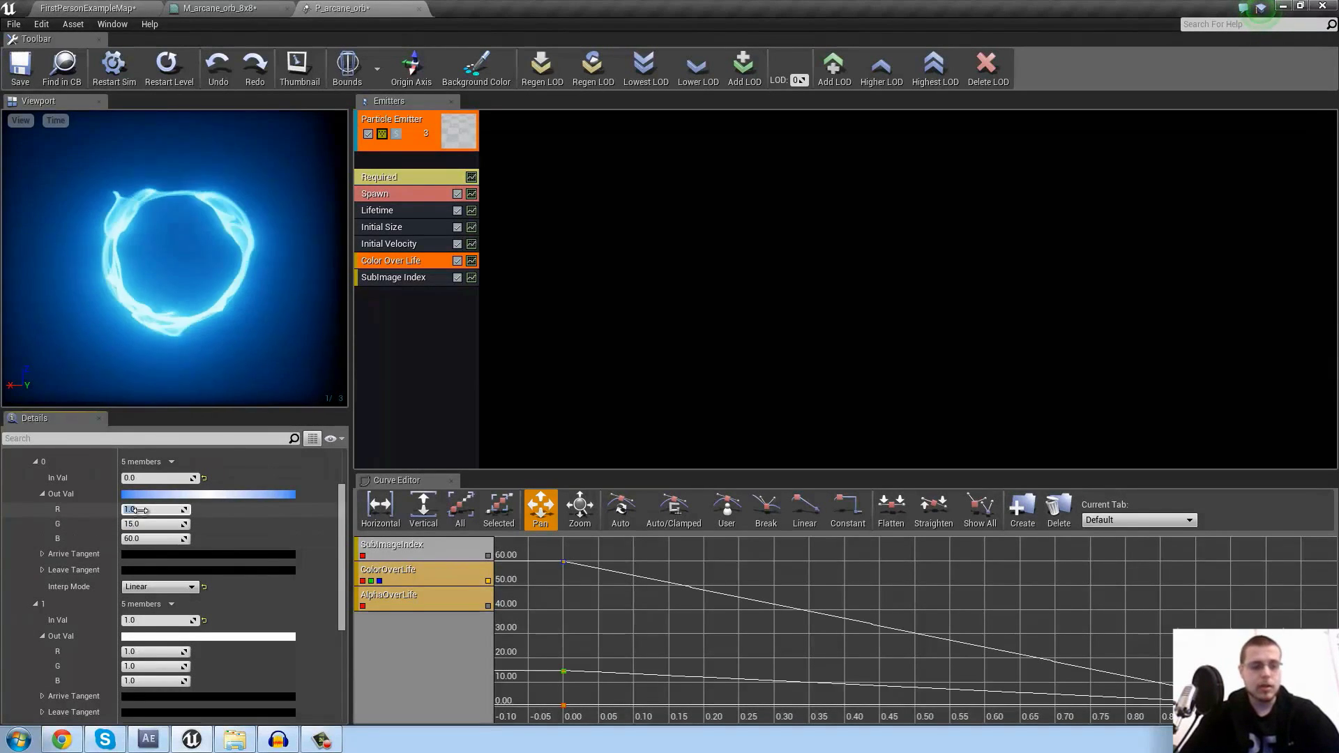
type("3")
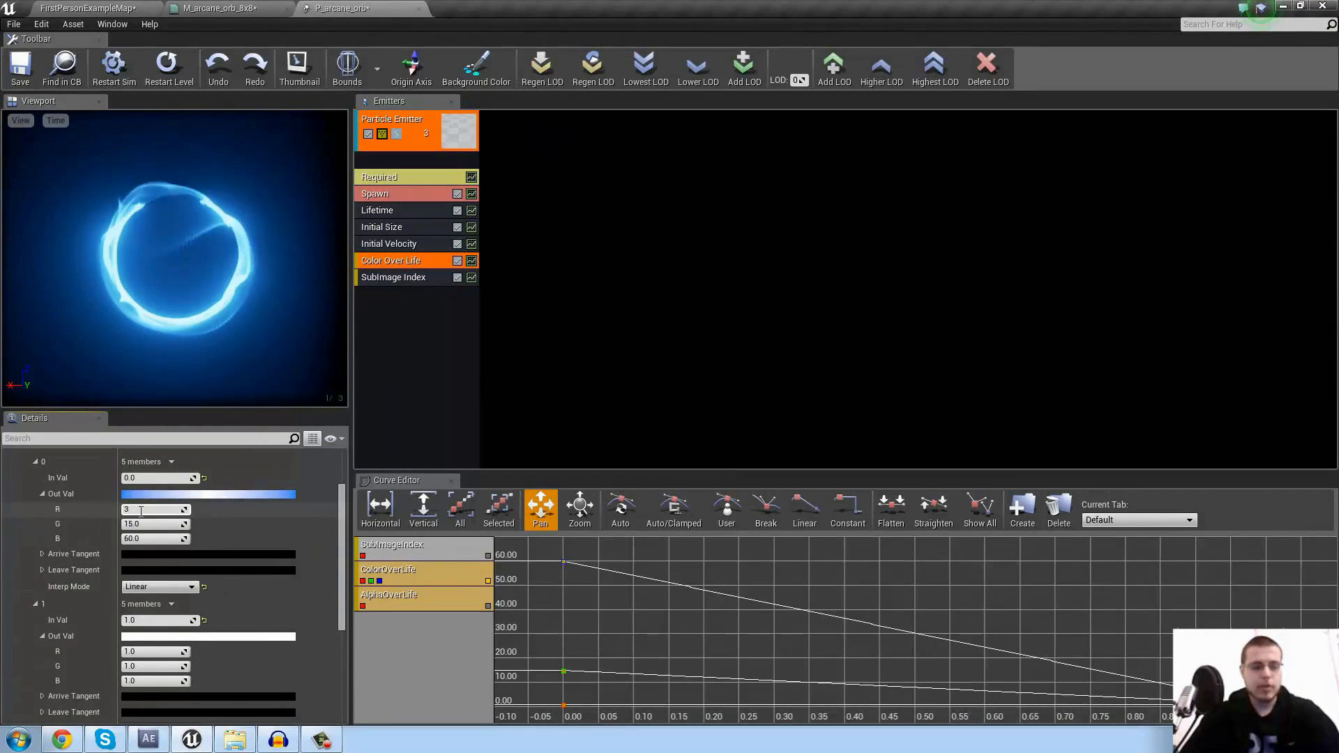
key("Return")
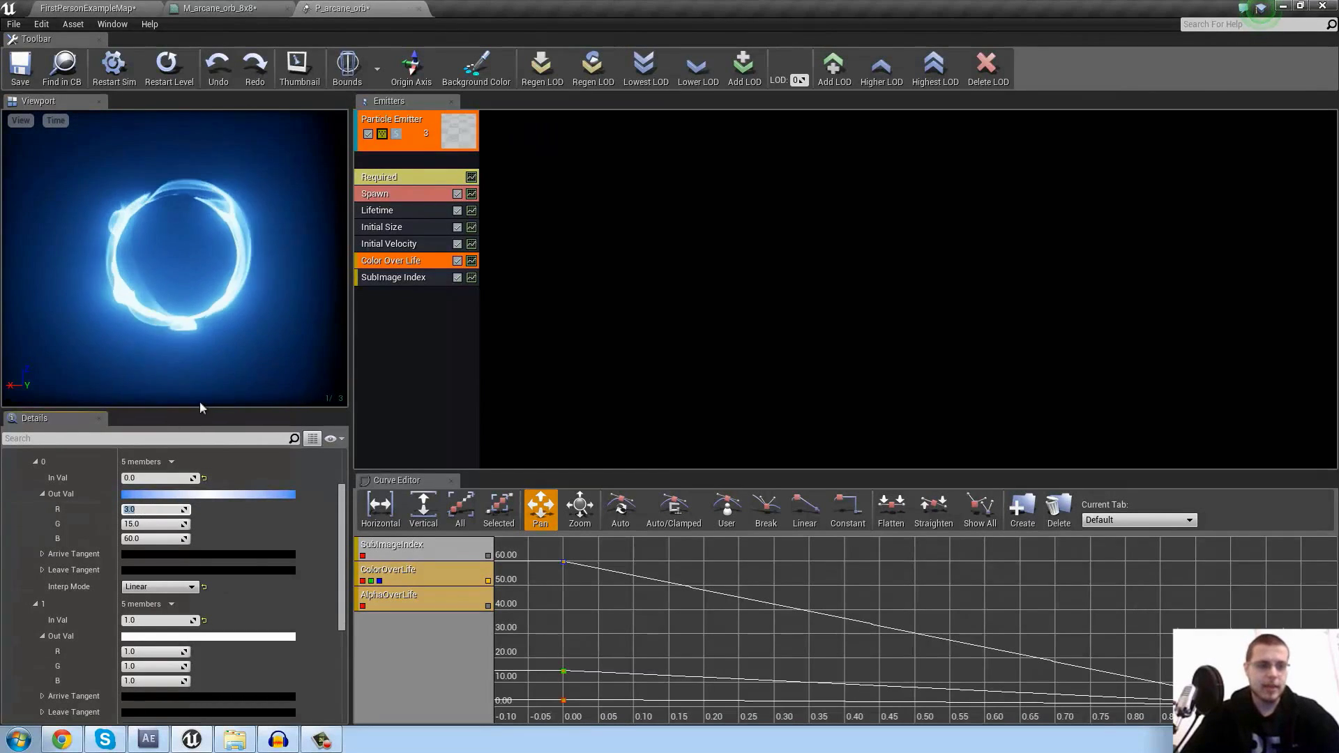
left_click(27, 84)
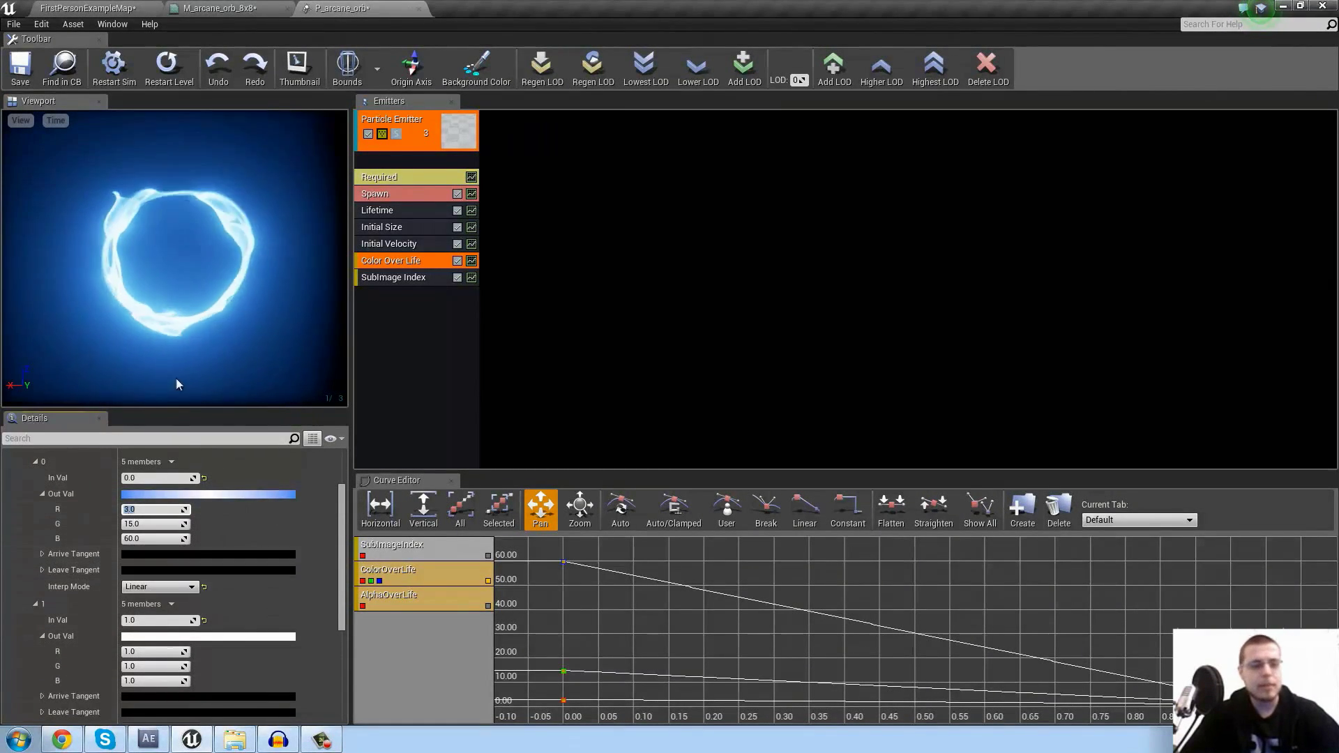
Set the Out Val of point 1 in the Color Over Life curve to G 15 and B 60, and save the particle system
left_click(143, 680)
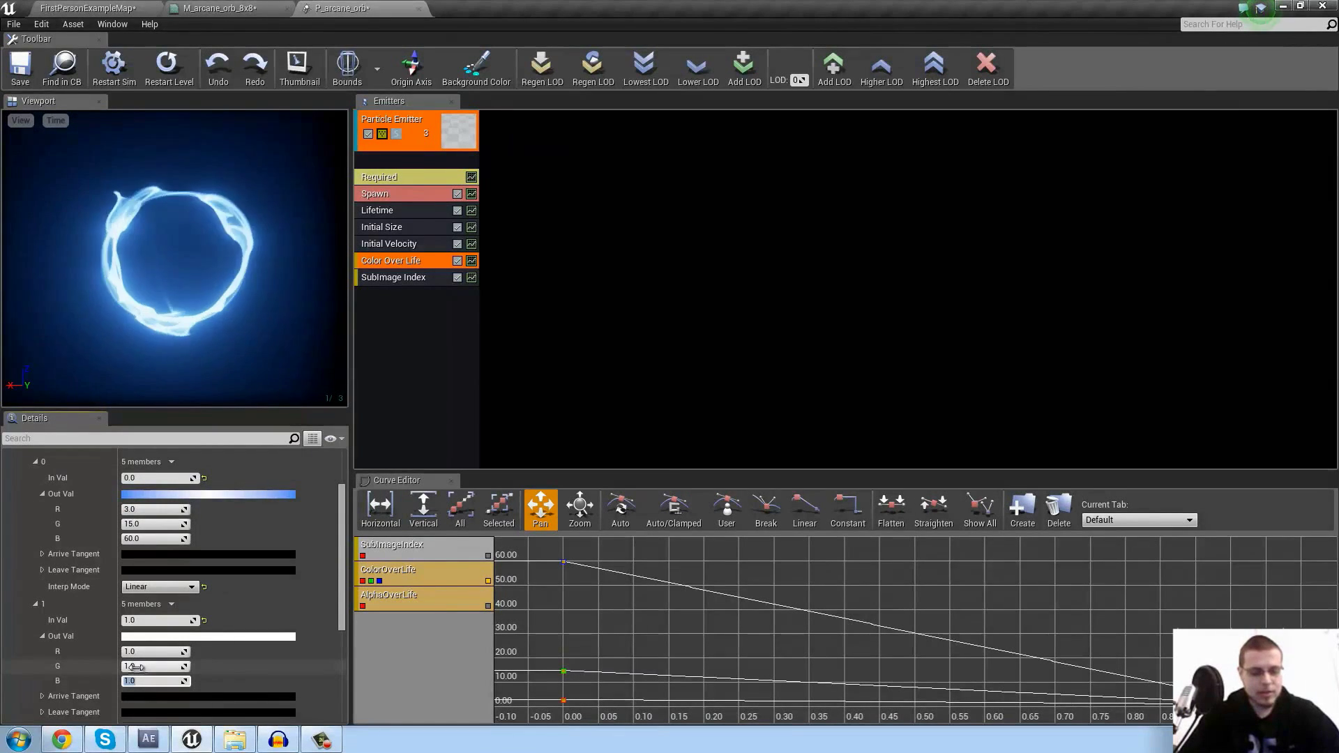
type("60")
left_click(147, 666)
type("15")
key("Return")
left_click(436, 391)
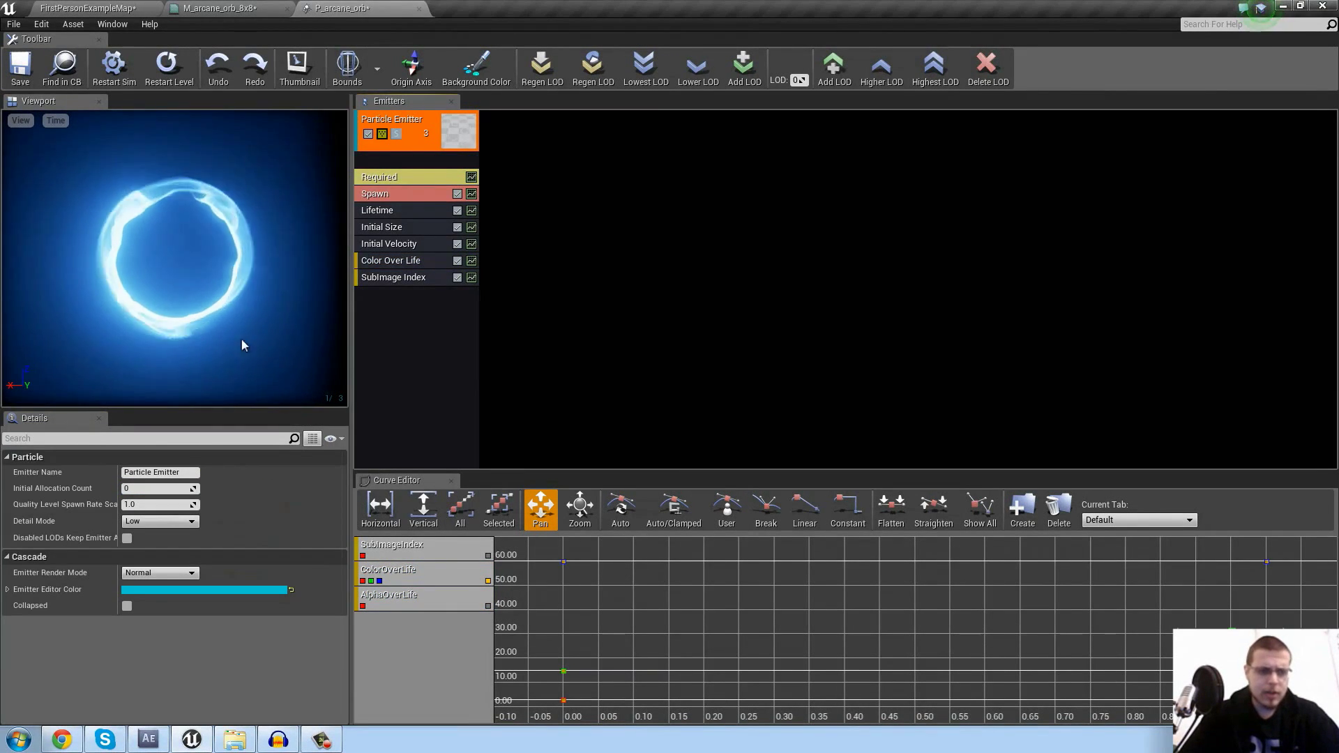
left_click(9, 62)
Frame the recoloured orb in FirstPersonExampleMap, play the level to inspect the orb from several sides, and stop playing
left_click(88, 9)
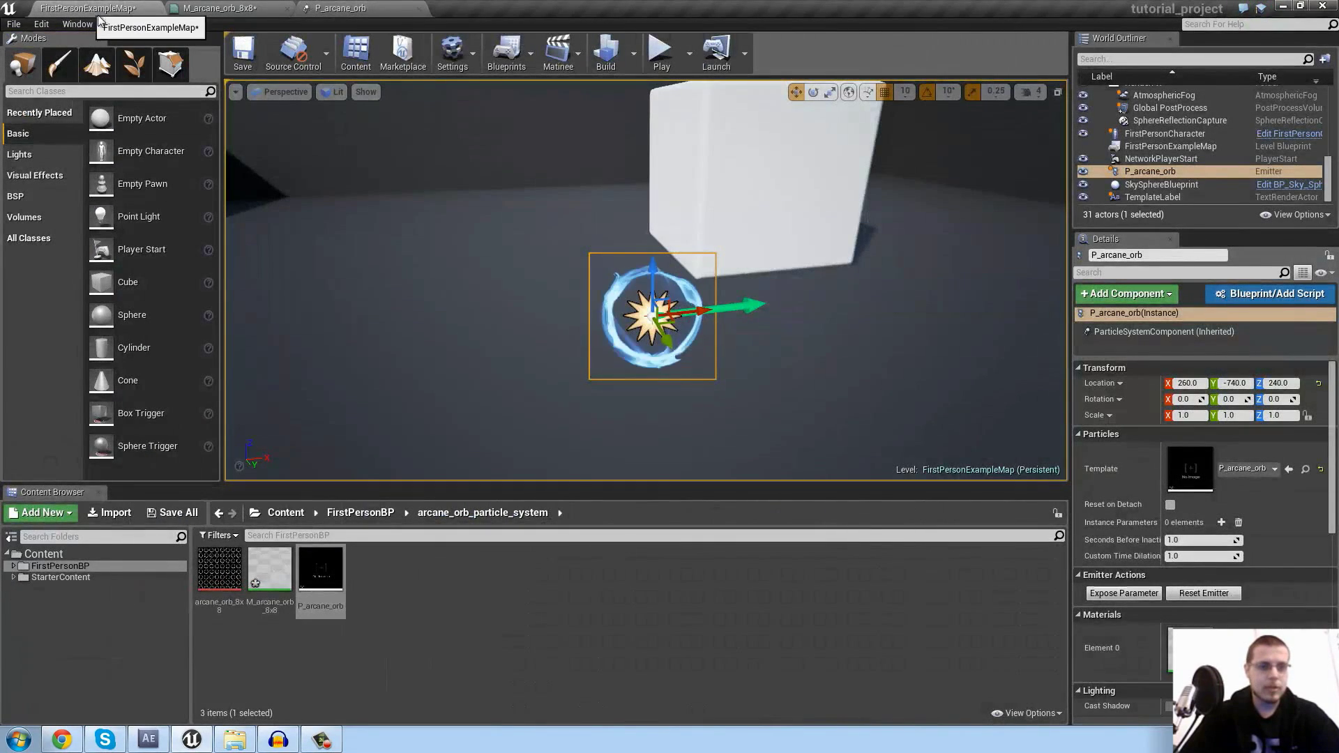
key("f")
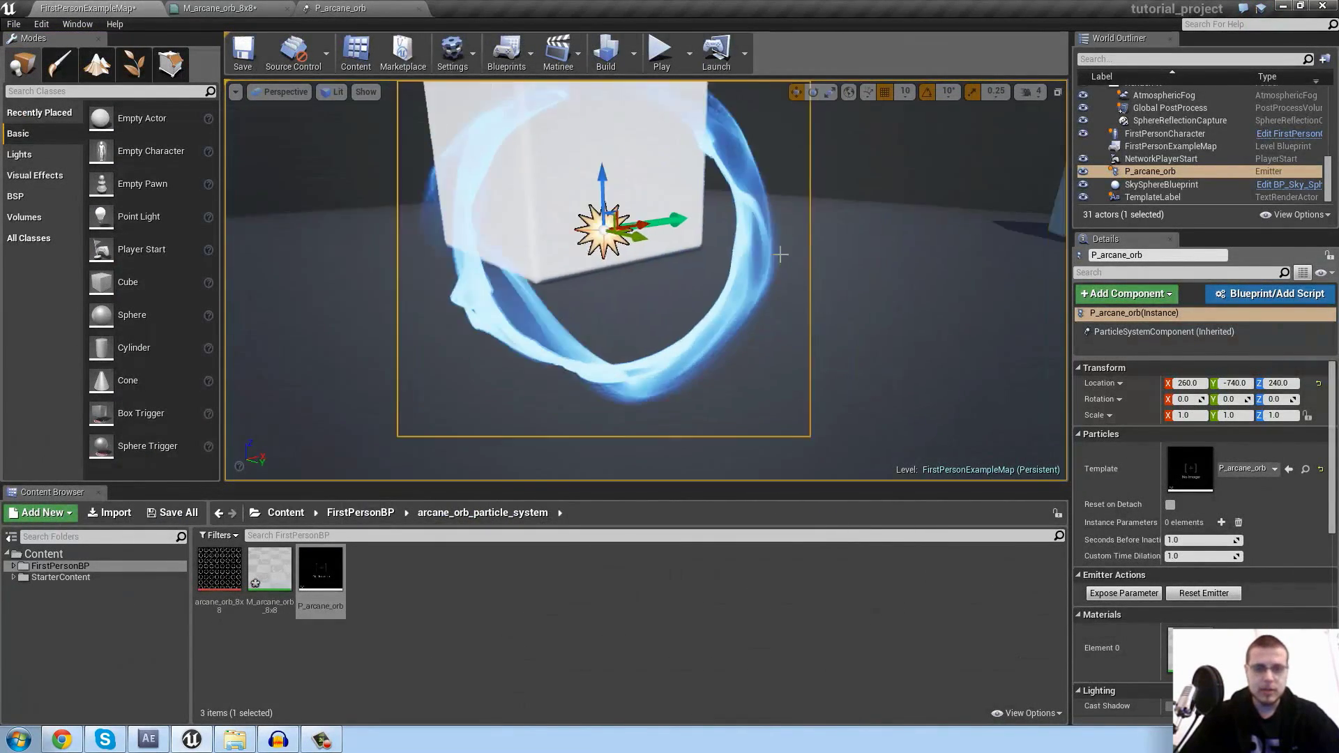
mouse_move(787, 251)
right_mouse_down()
mouse_move(820, 254)
mouse_move(786, 251)
right_mouse_up()
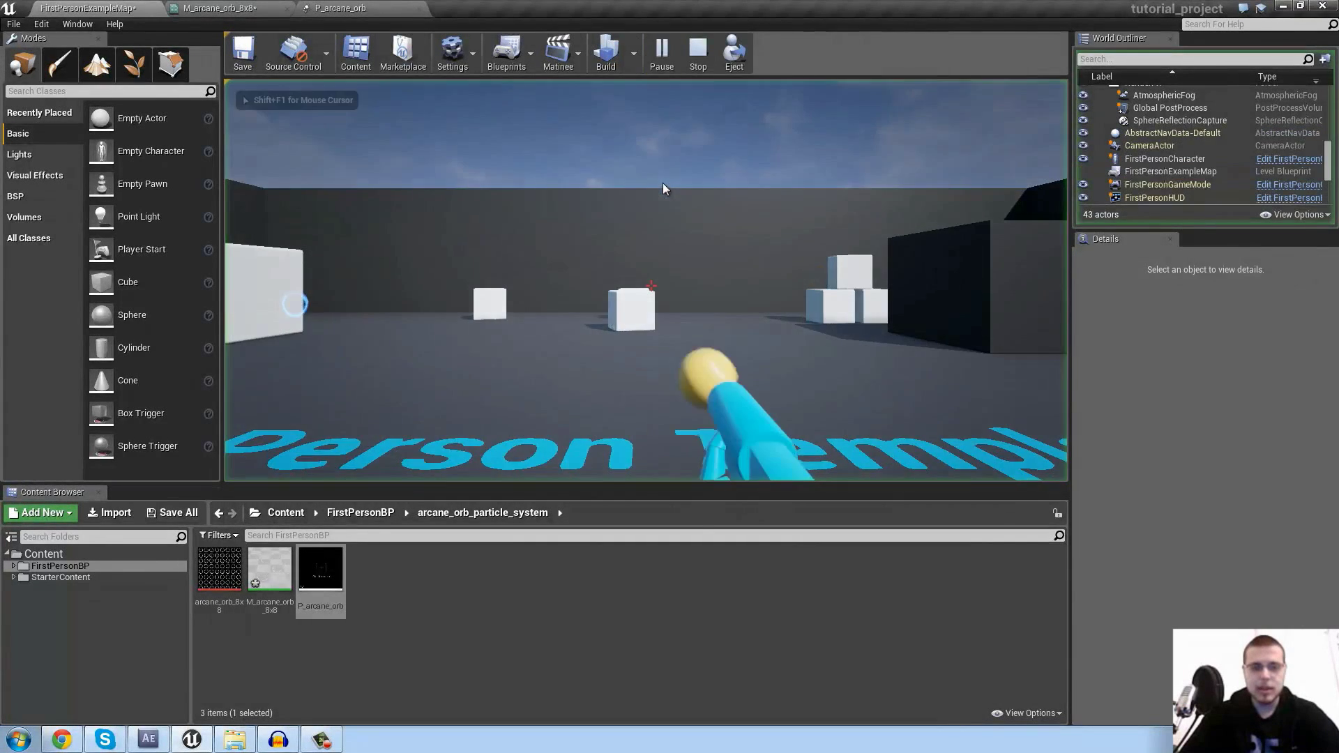
left_click(663, 183)
key("w")
key("w")
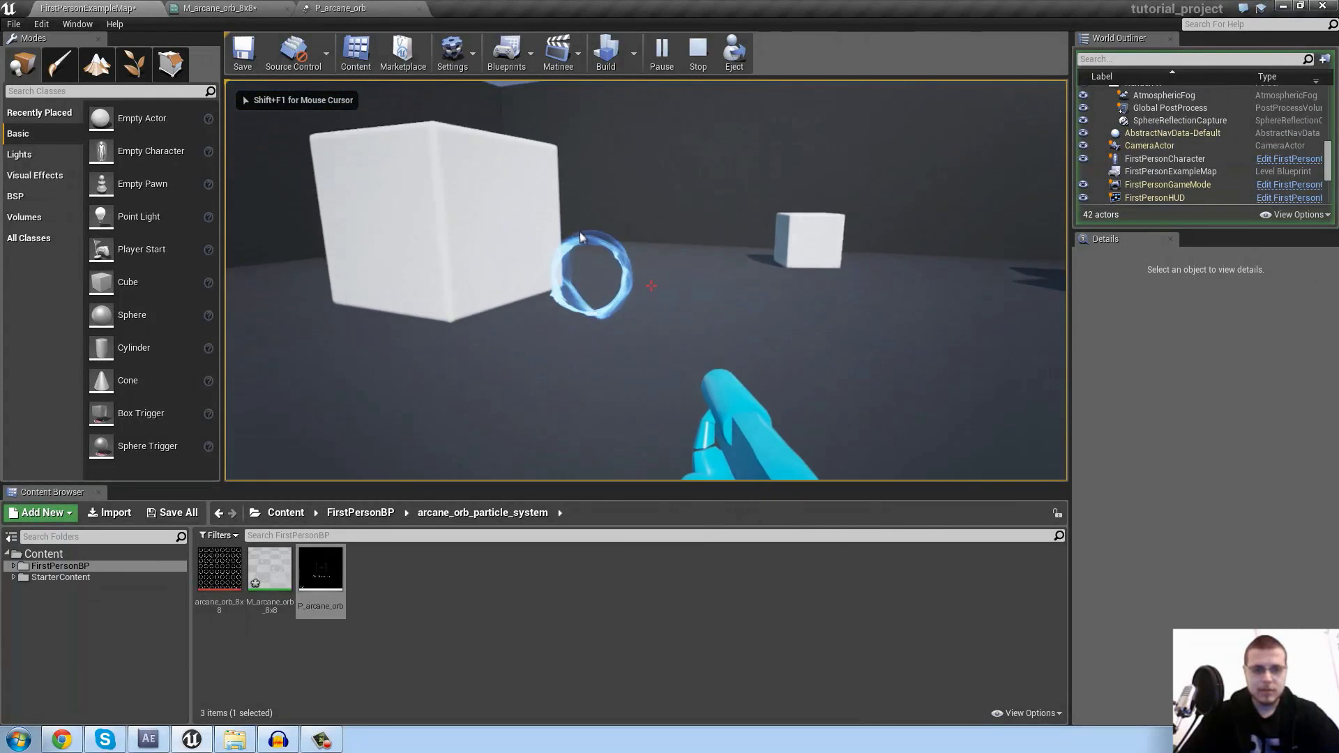
key("w")
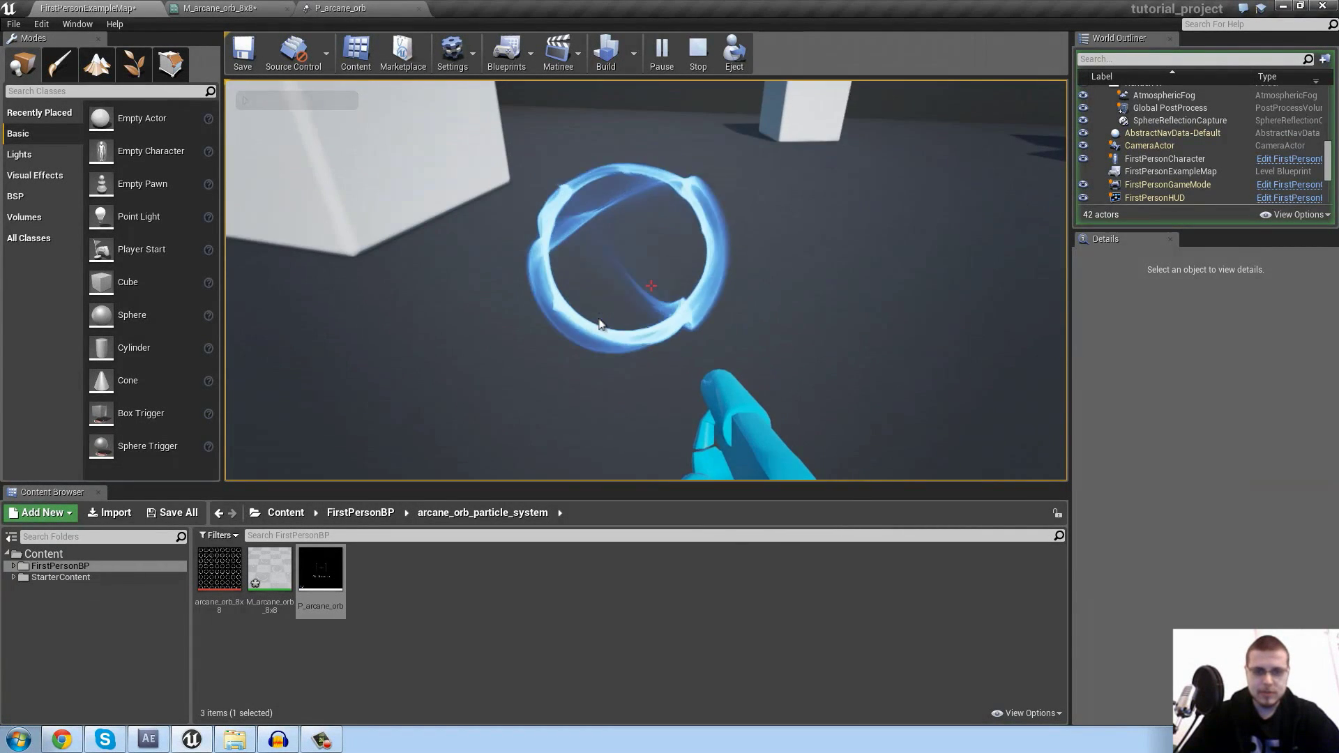
key("d")
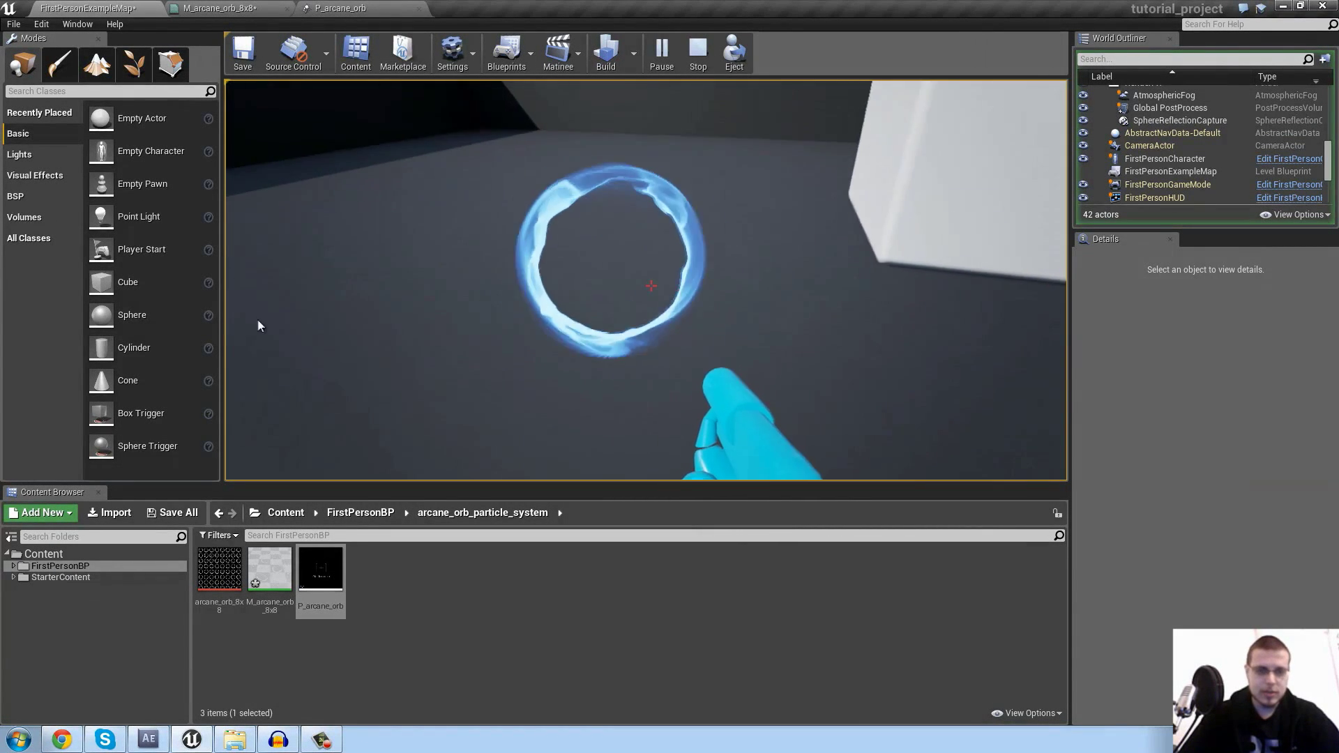
key("a")
key("w")
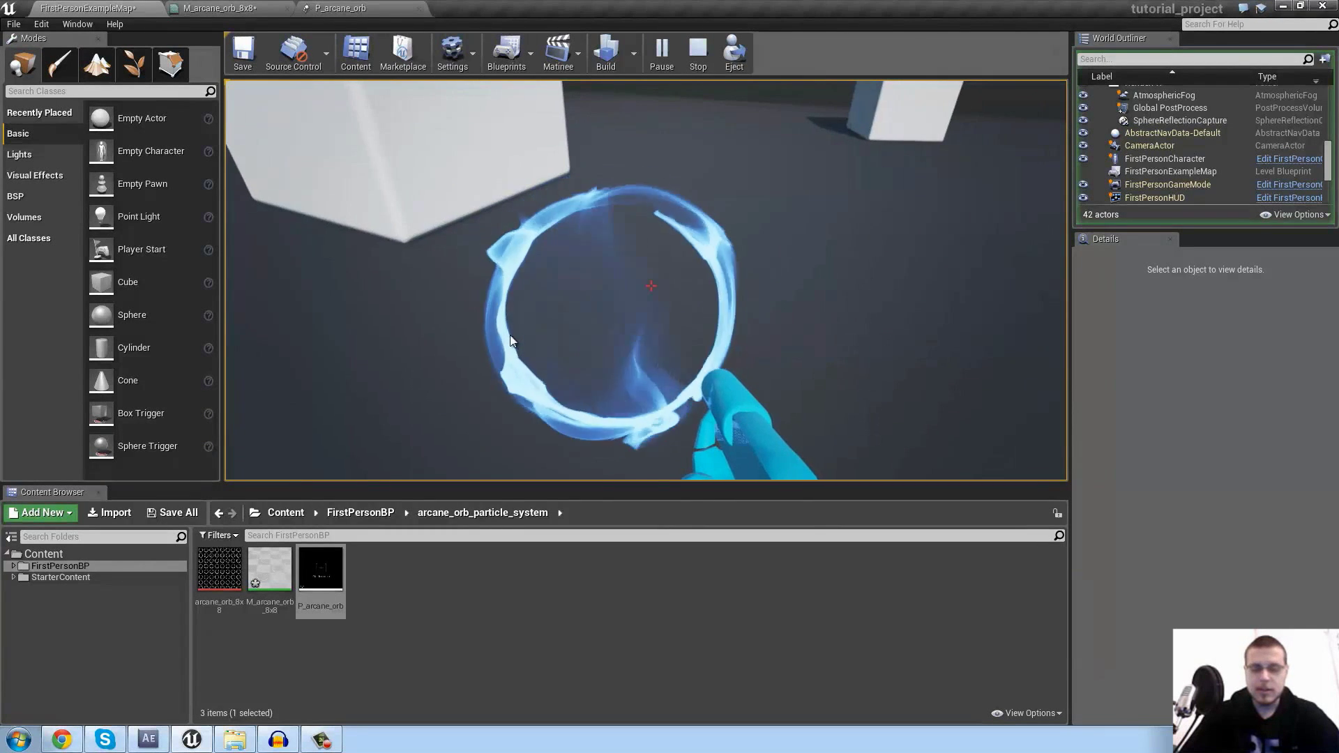
key("d")
key("a")
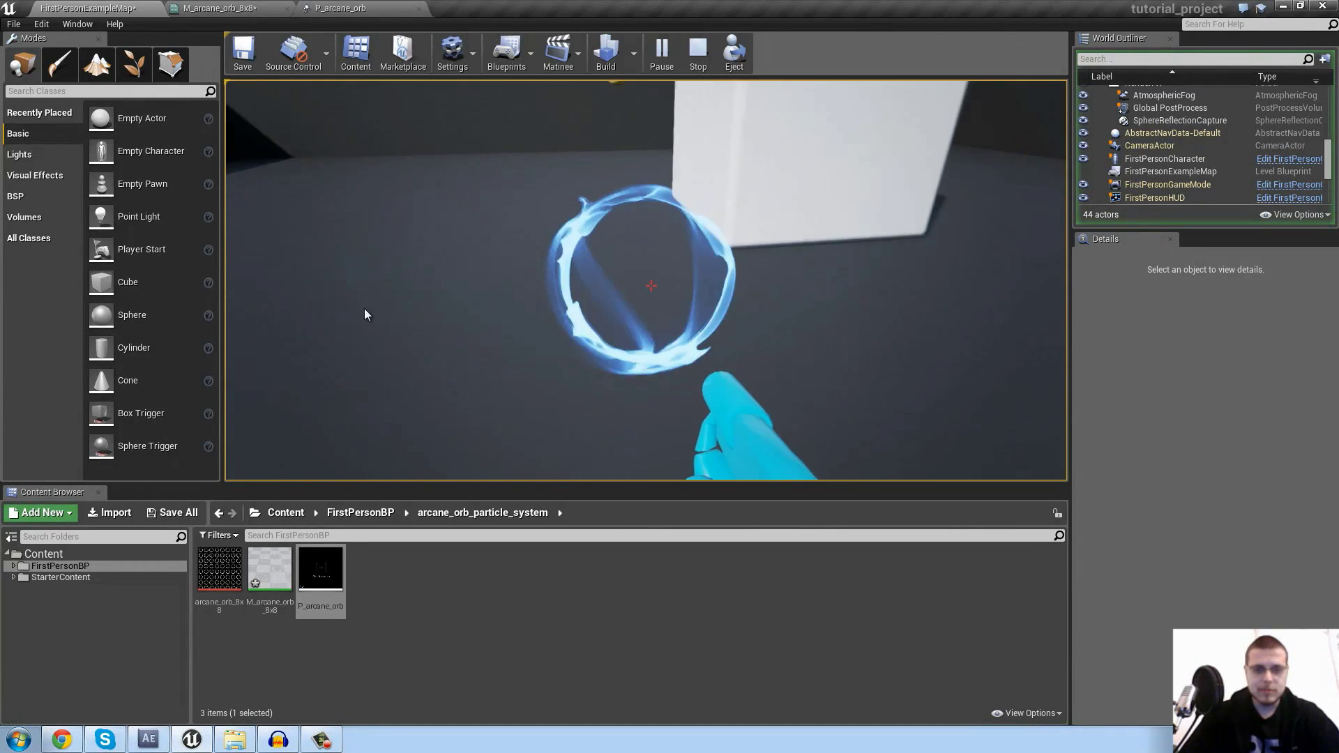
key("s")
key("w")
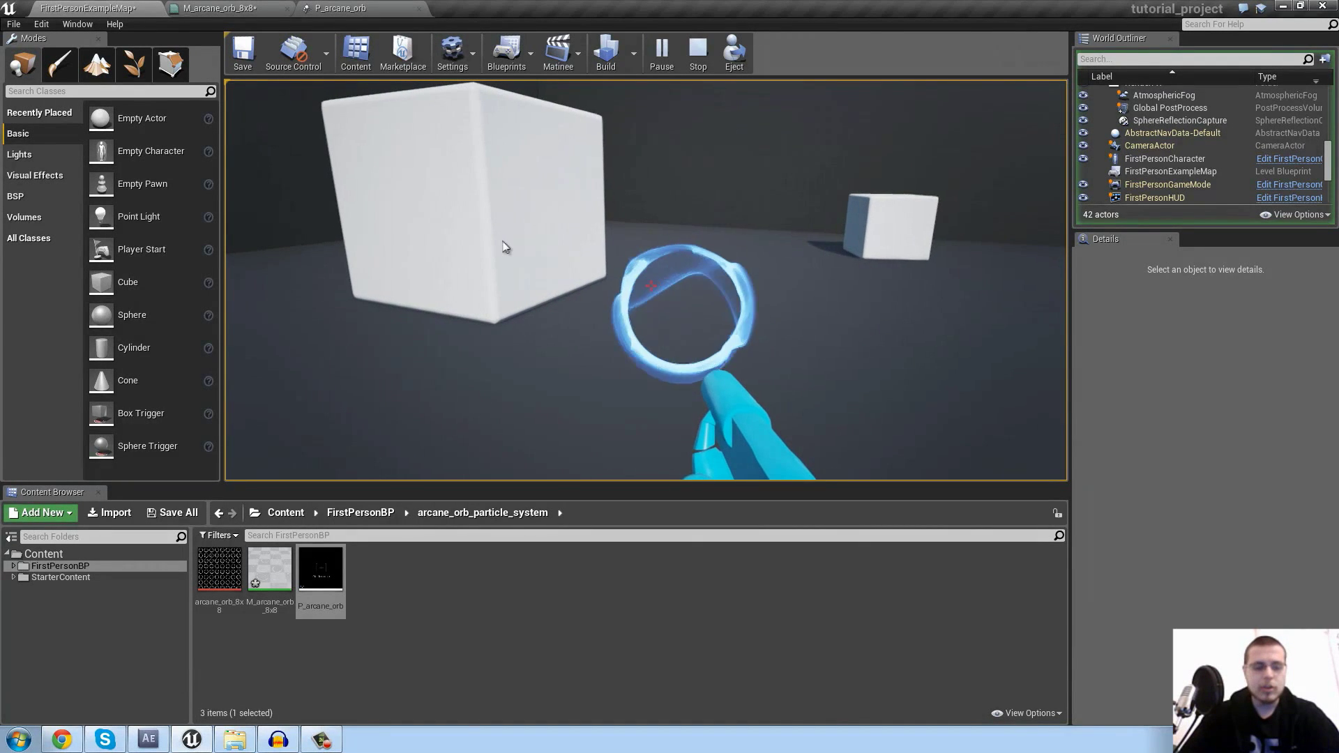
key("Escape")
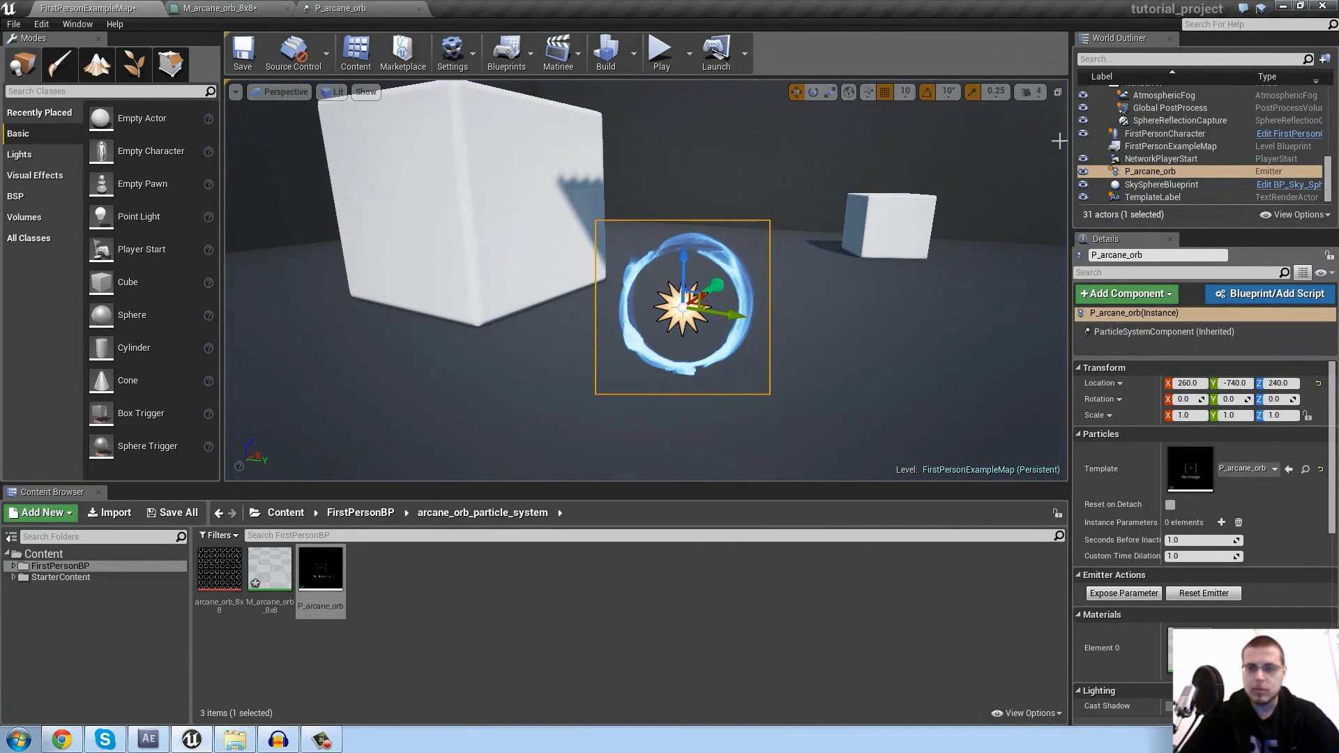
Set the Bloom Intensity of the Global PostProcess volume to 5 and check the orb's glow by playing the level
left_click(1196, 108)
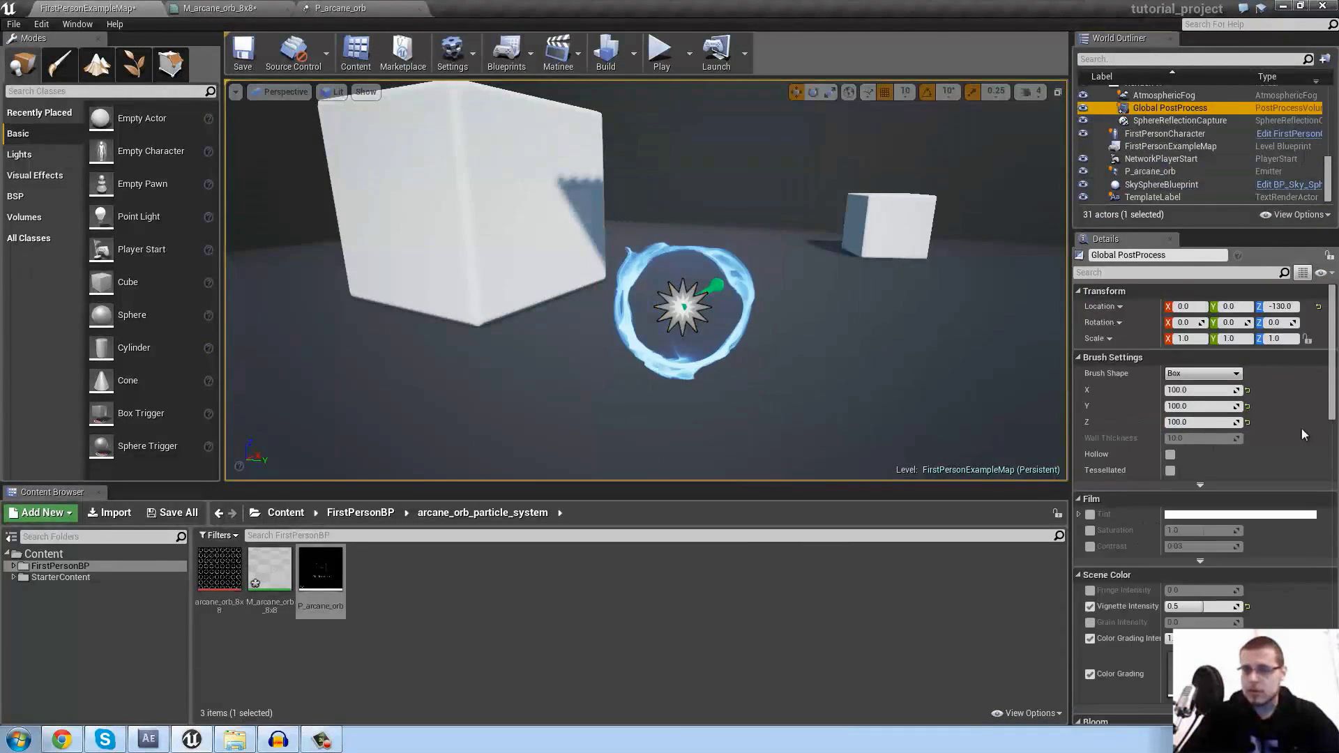
mouse_move(1332, 348)
left_mouse_down()
mouse_move(1329, 398)
mouse_move(1312, 418)
mouse_move(1261, 427)
left_mouse_up()
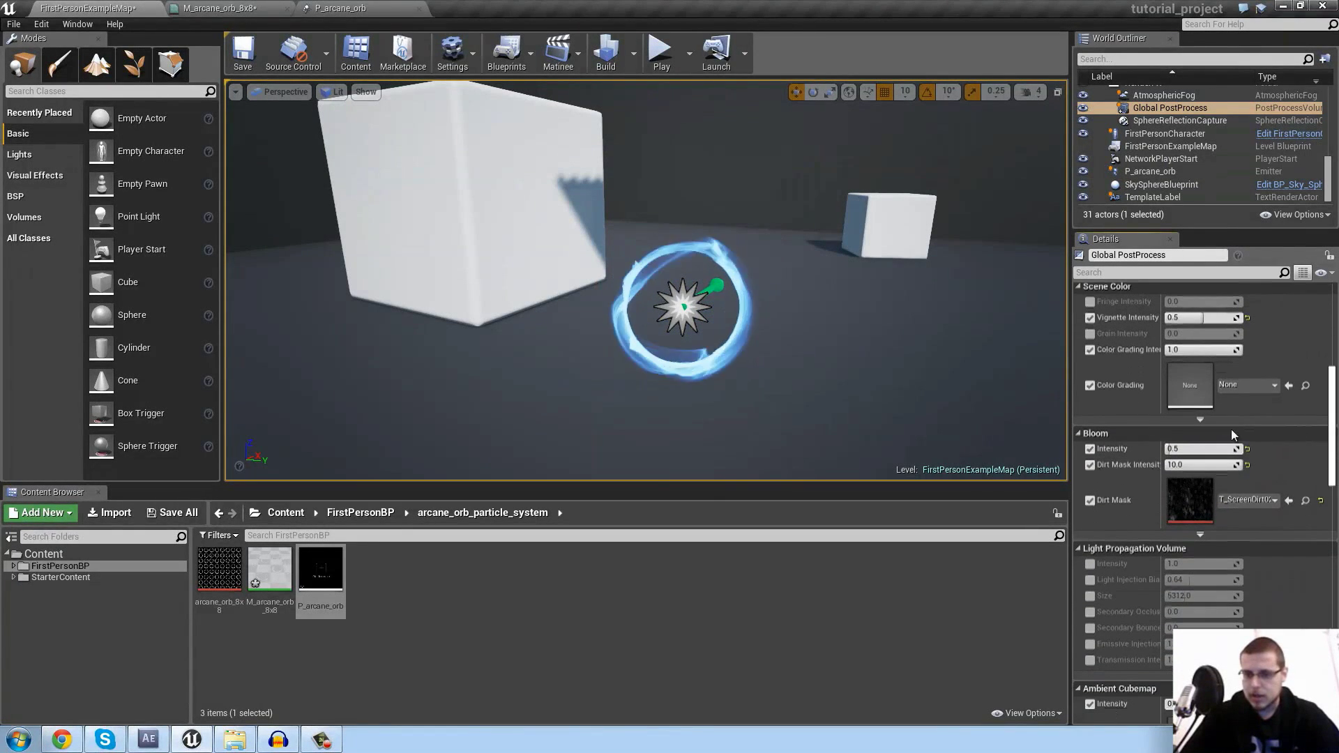
left_click(1177, 449)
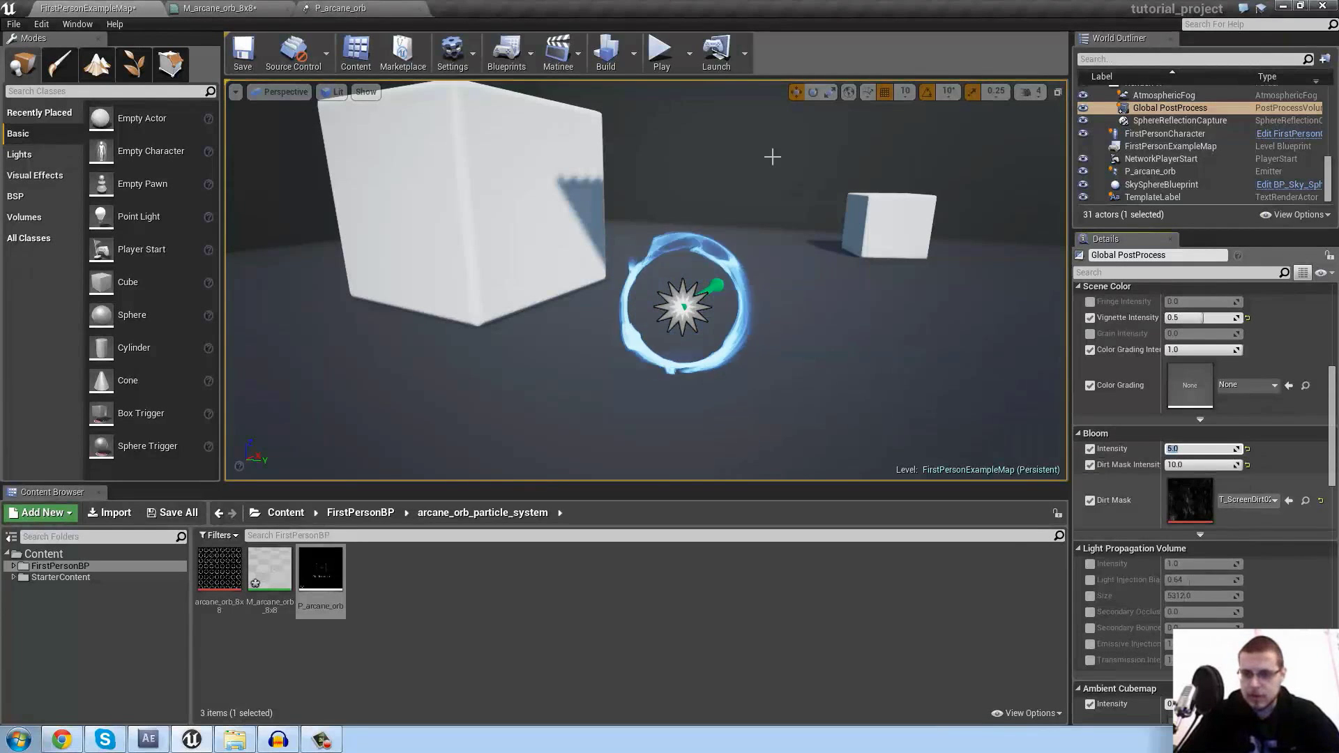
left_click(659, 59)
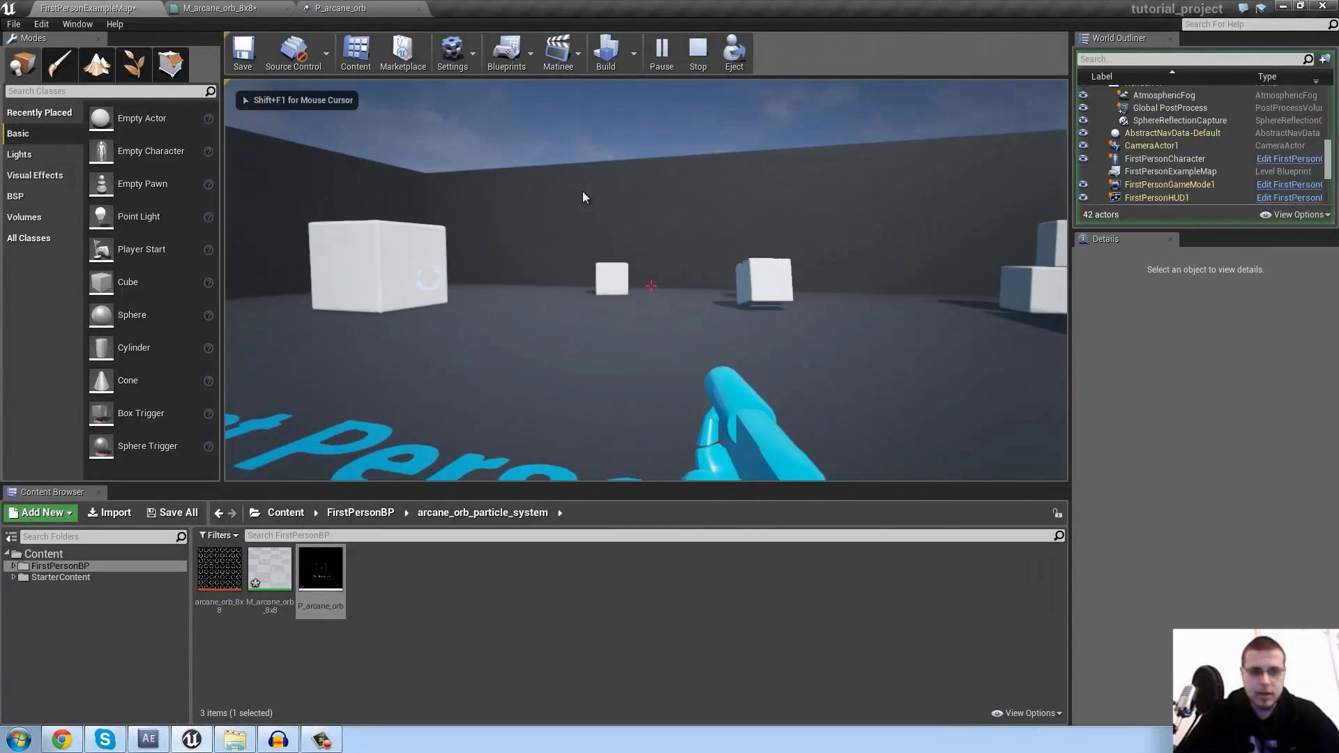
key("w")
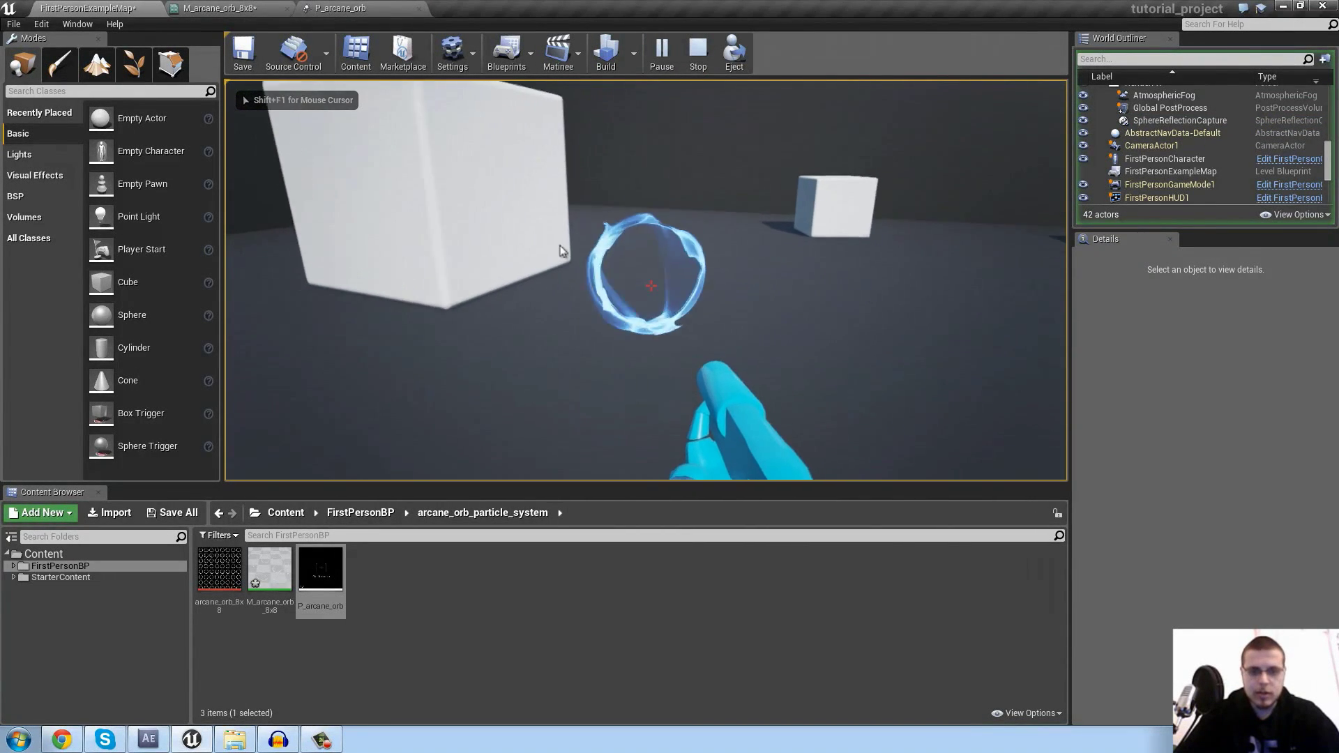
key("Escape")
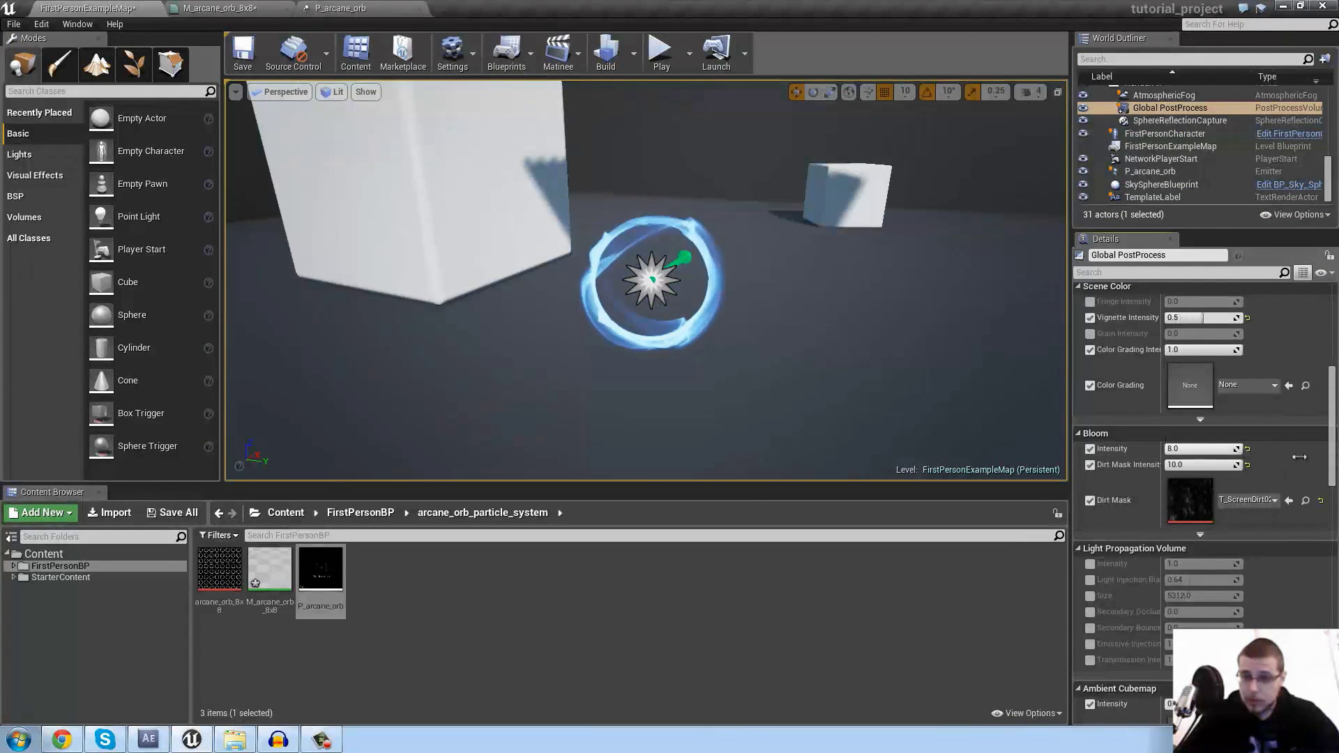
Set the Global PostProcess volume's Bloom Intensity to 8 and play the level again to check the orb's glow
left_click(661, 52)
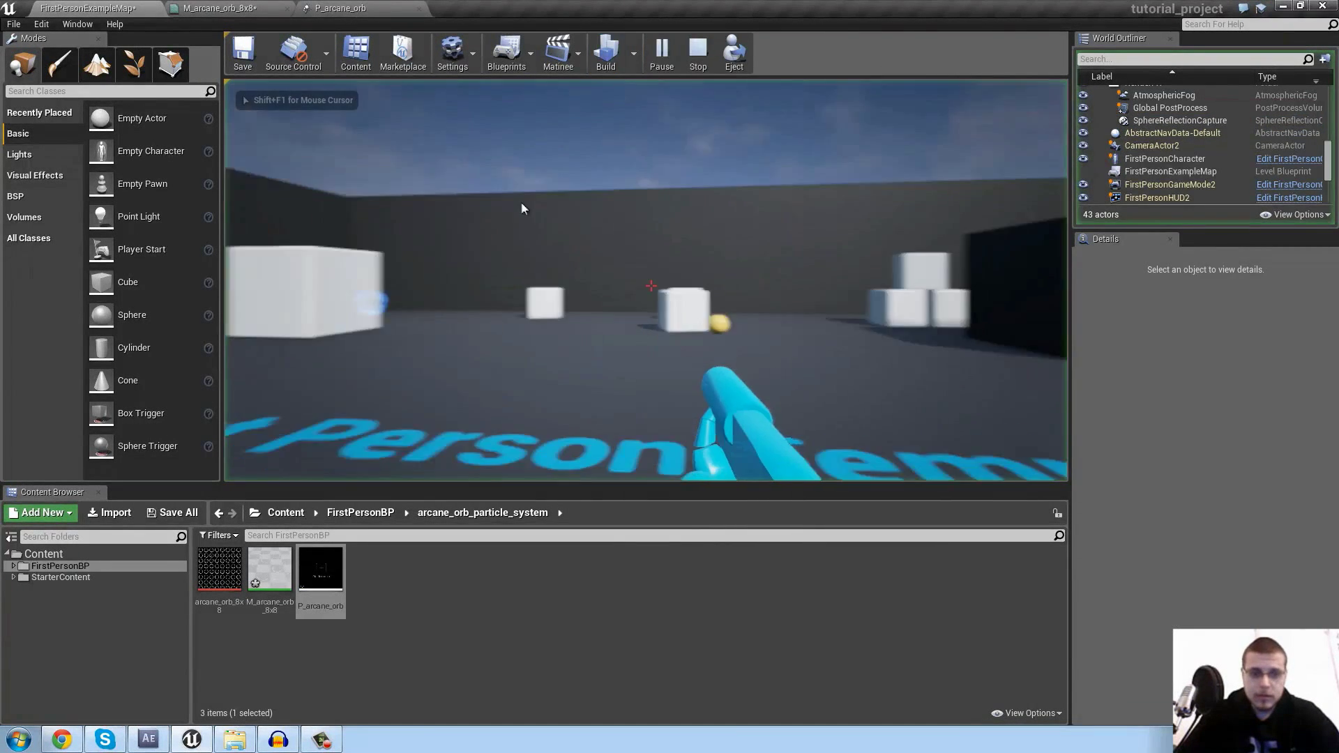
key("w")
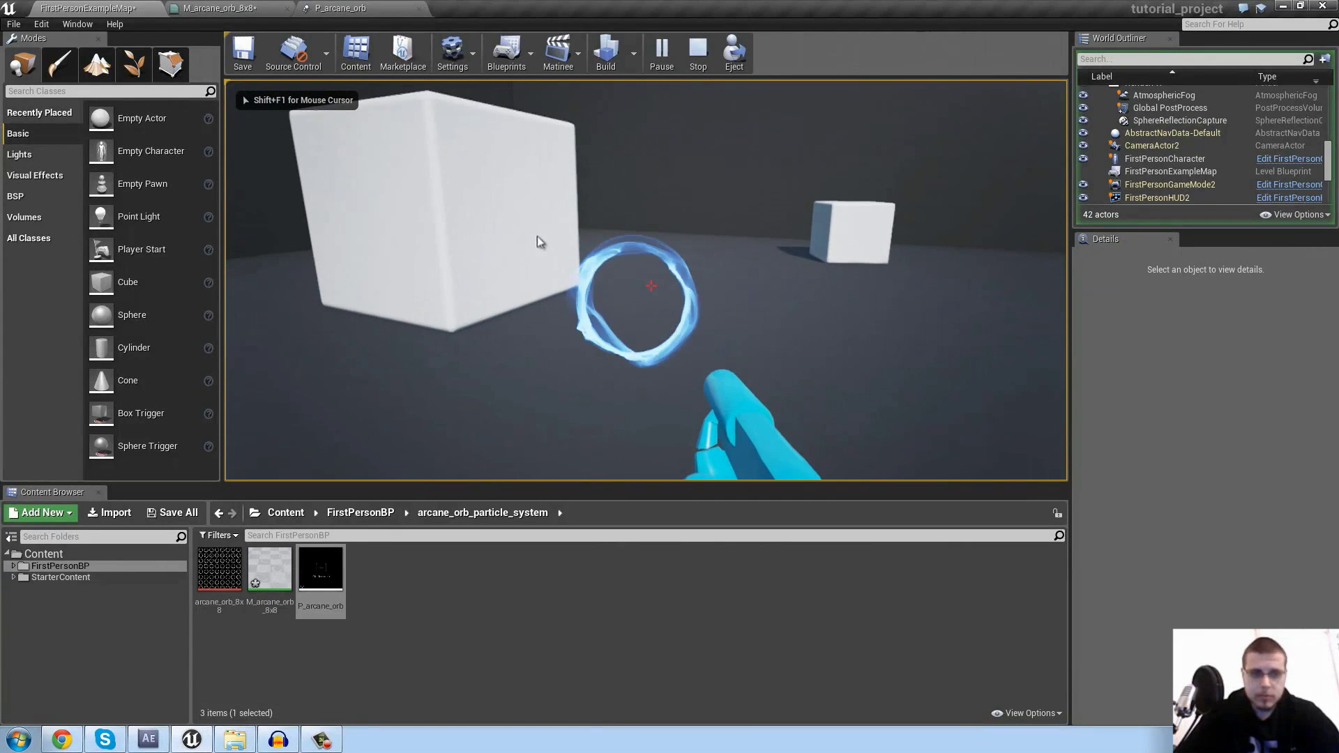
key("Escape")
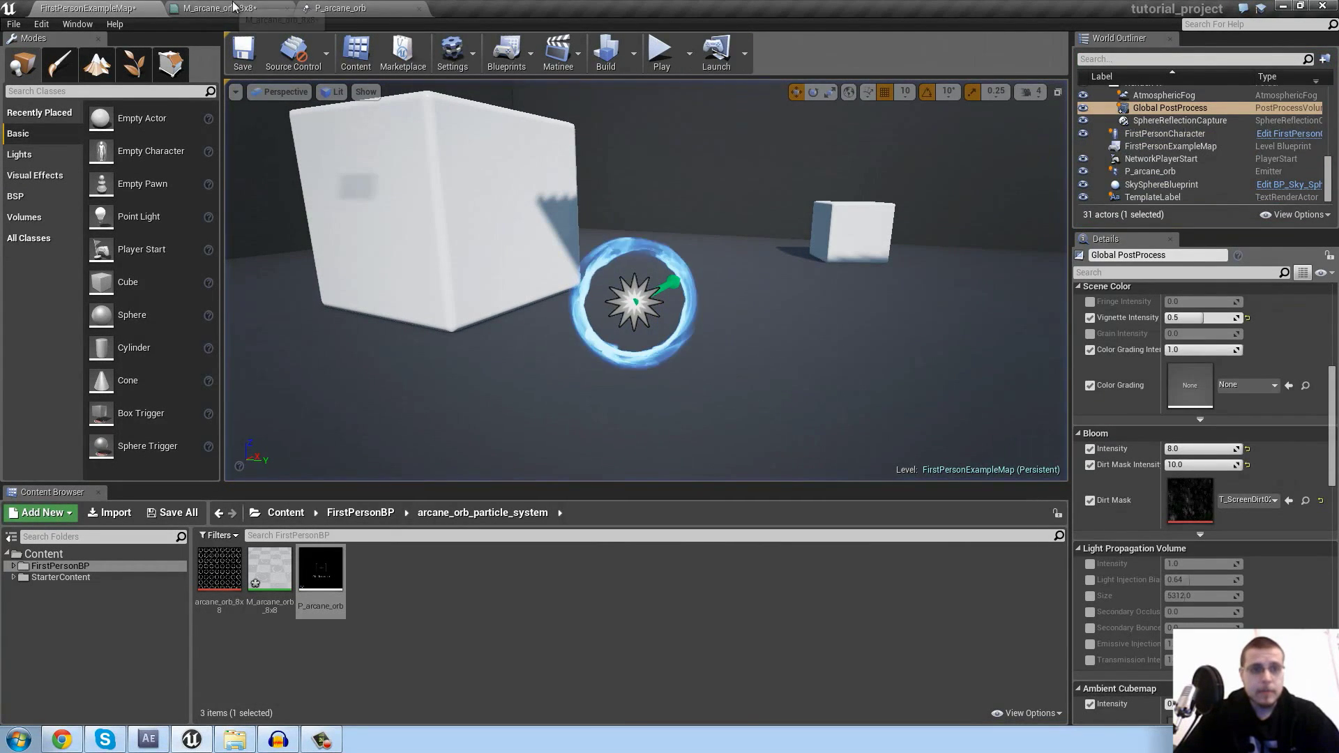
In P_arcane_orb's Color Over Life module, set the Out Val of point 0 to R 9, G 45 and B 150
left_click(336, 8)
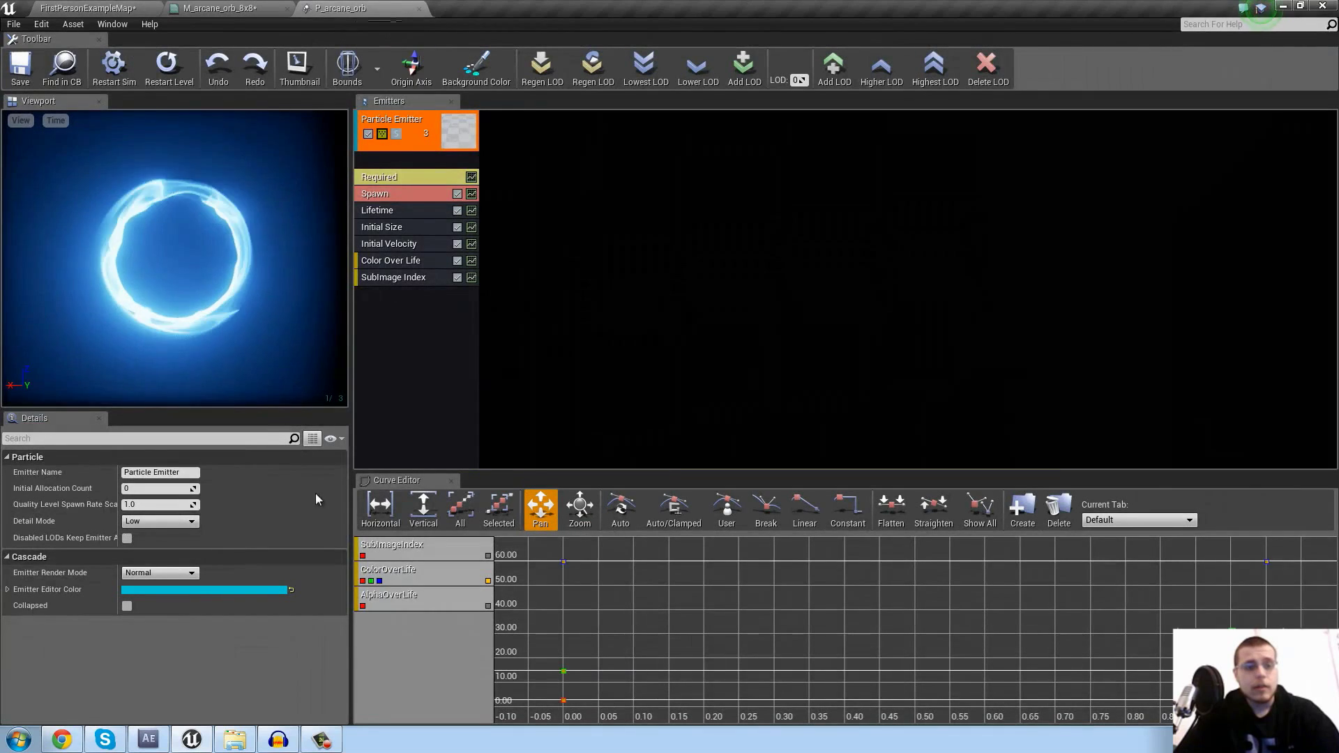
scroll(171, 255, "down", 5)
scroll(177, 255, "up", 2)
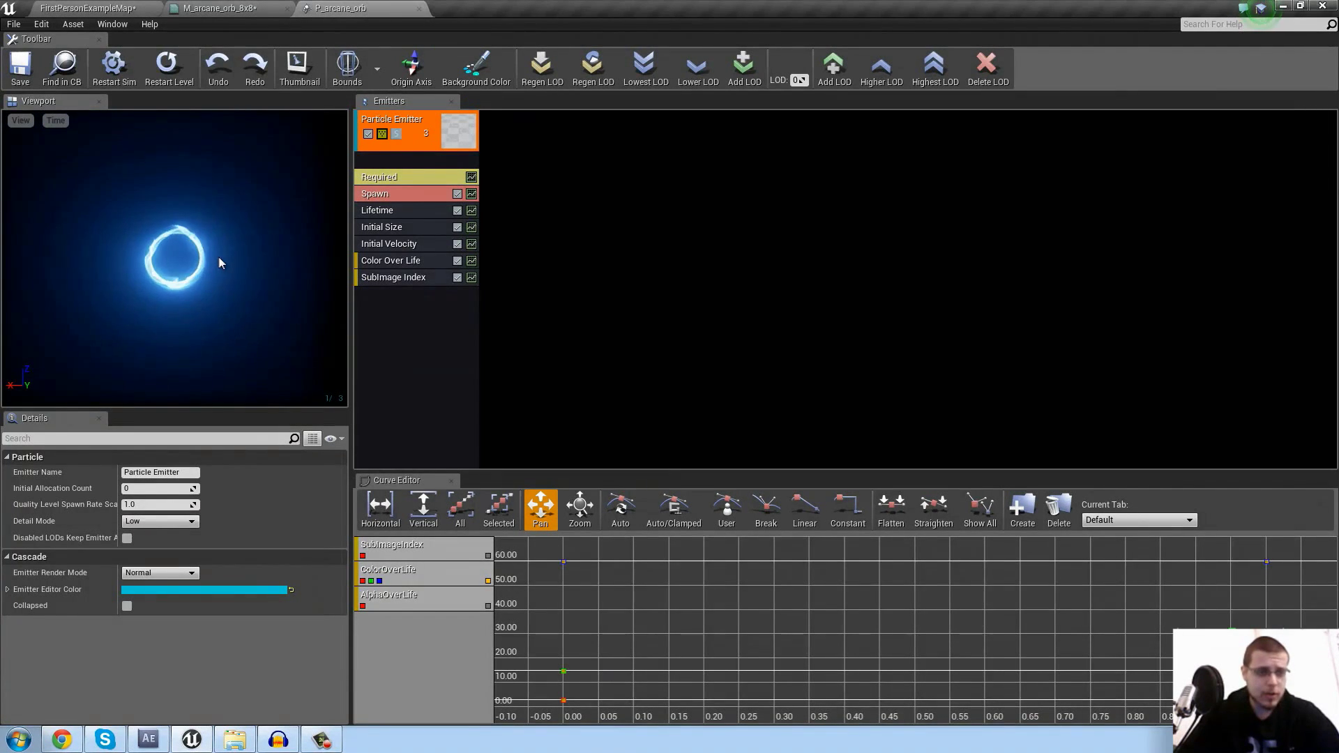
left_click(411, 261)
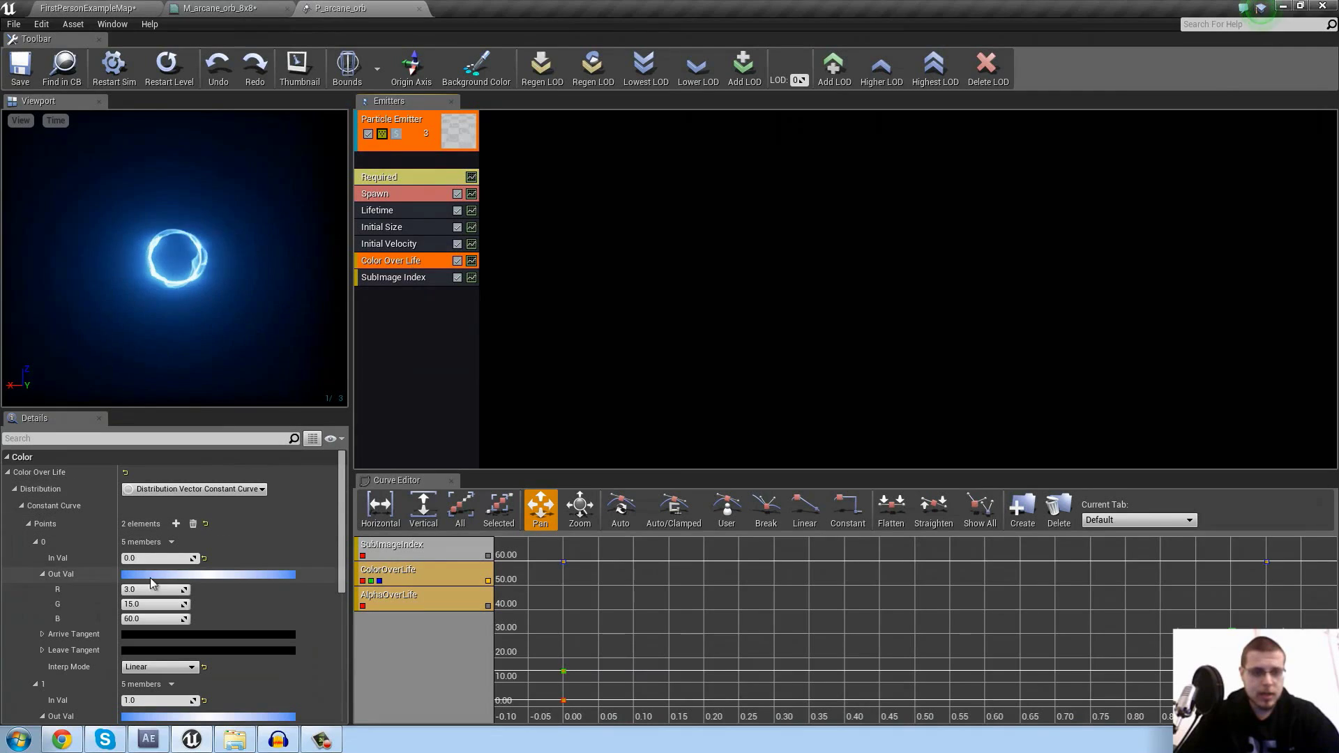
left_click(155, 619)
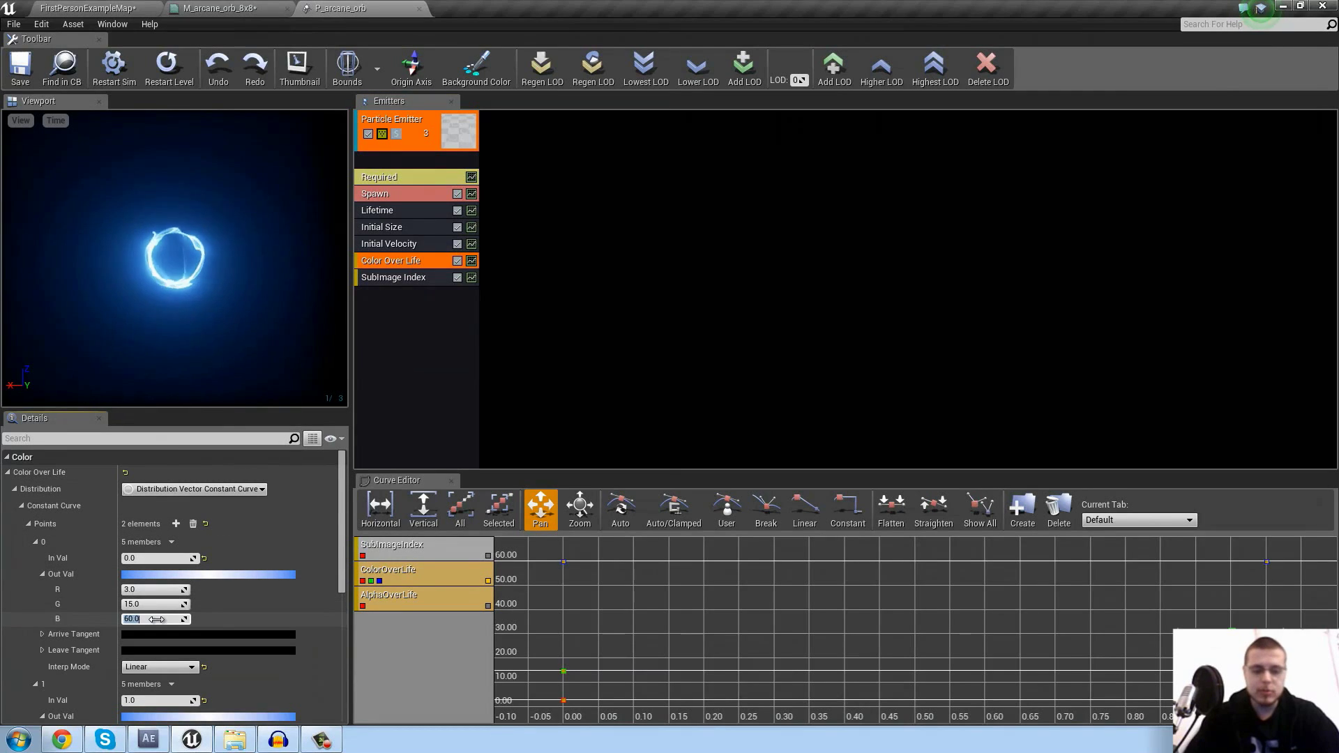
type("0")
key("Return")
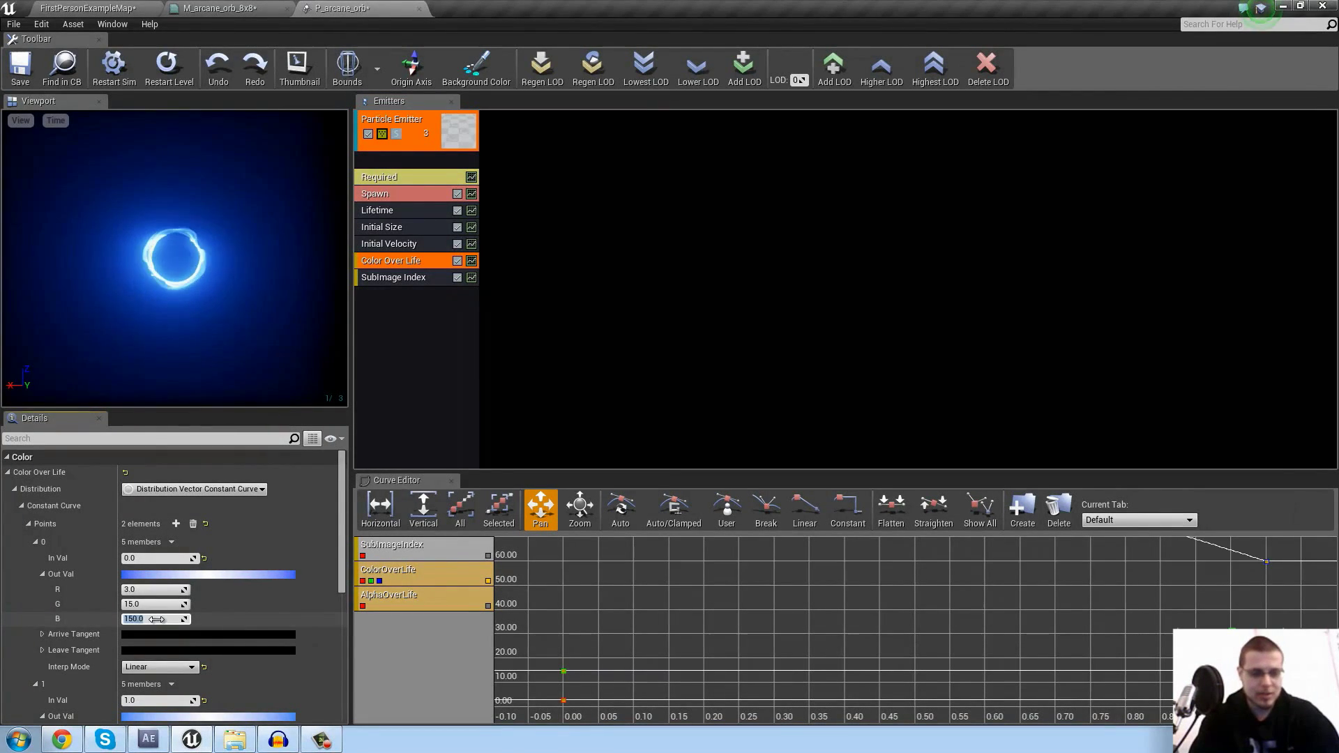
left_click(159, 604)
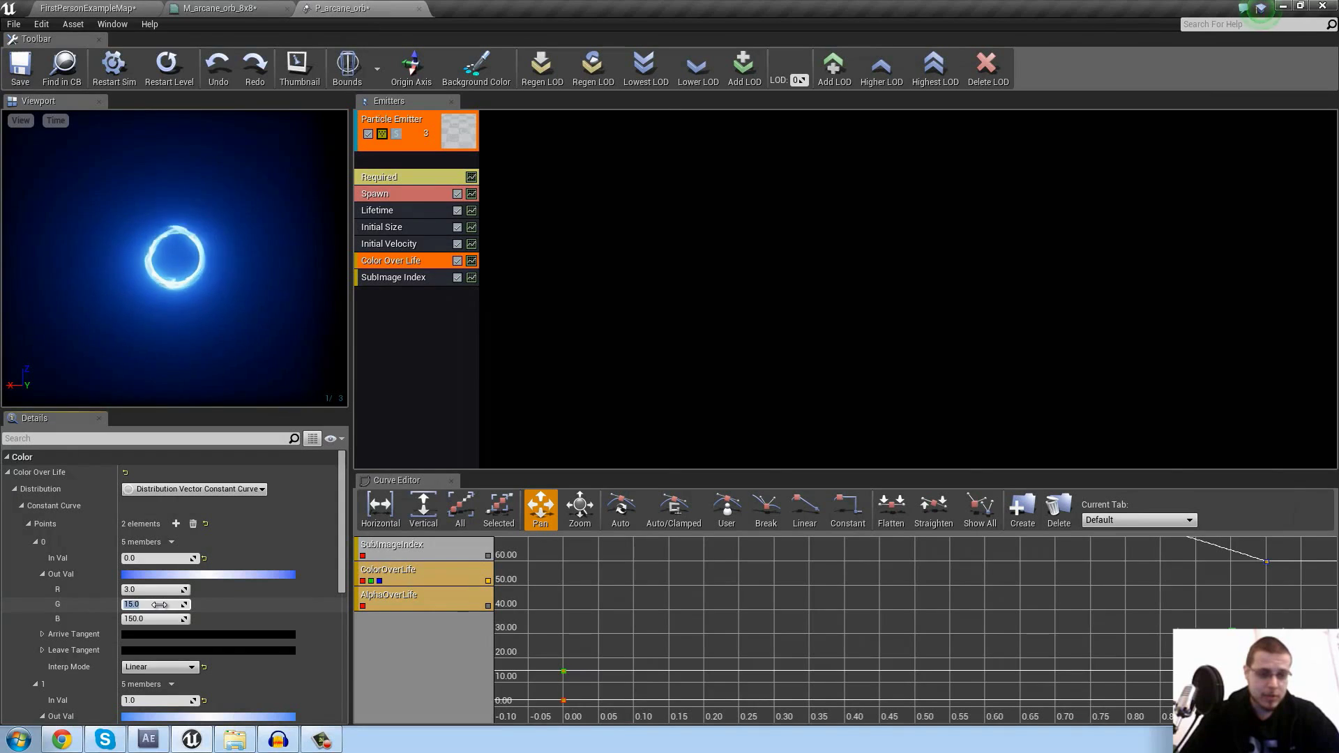
type("45")
key("Return")
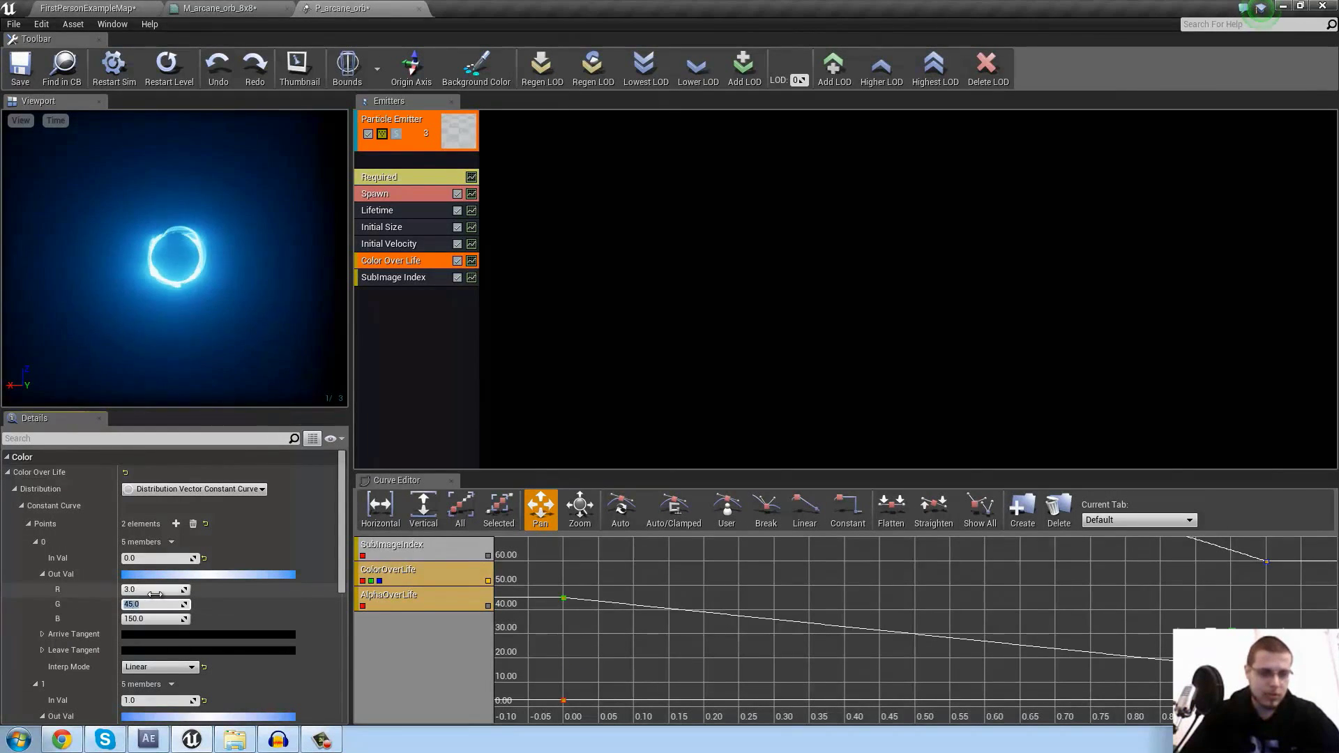
left_click(154, 592)
type("9")
key("Return")
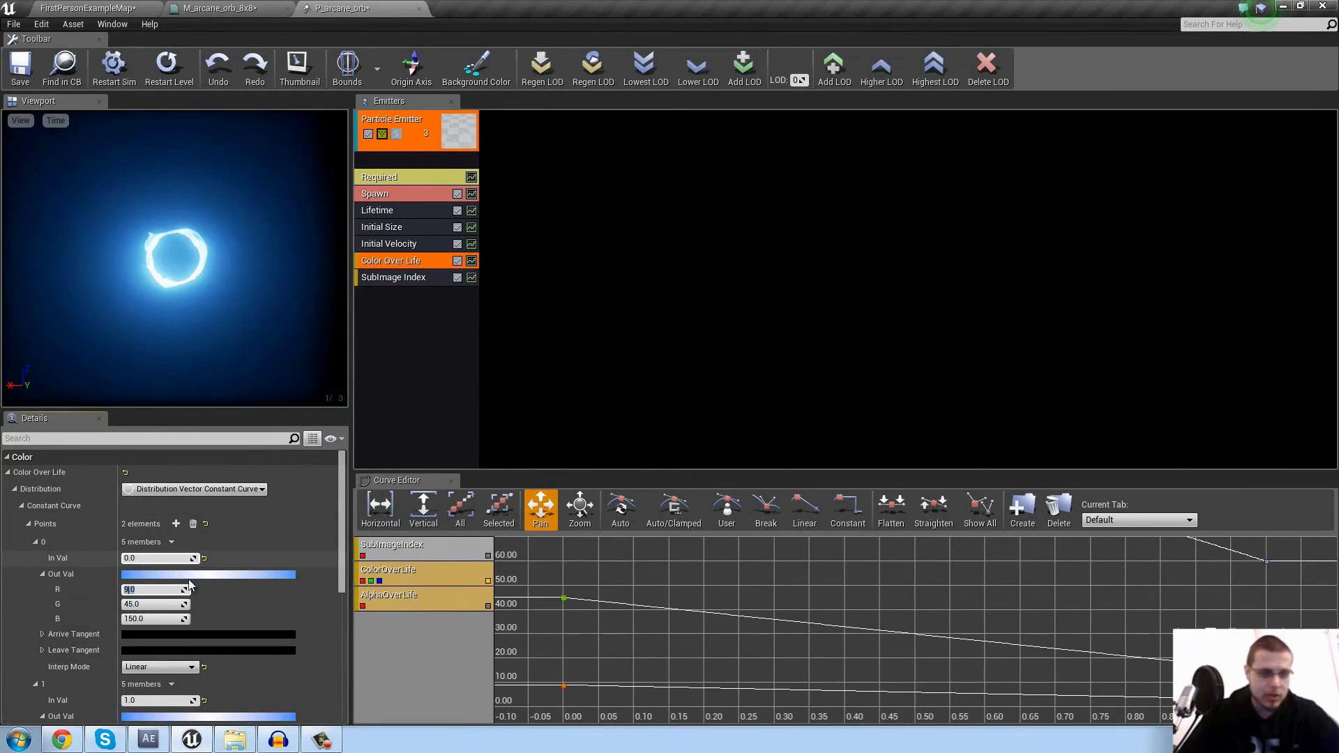
Set the Out Val of Color Over Life point 1 to R 9, G 45 and B 150, and save the particle system
scroll(189, 598, "down", 2)
scroll(190, 598, "down", 2)
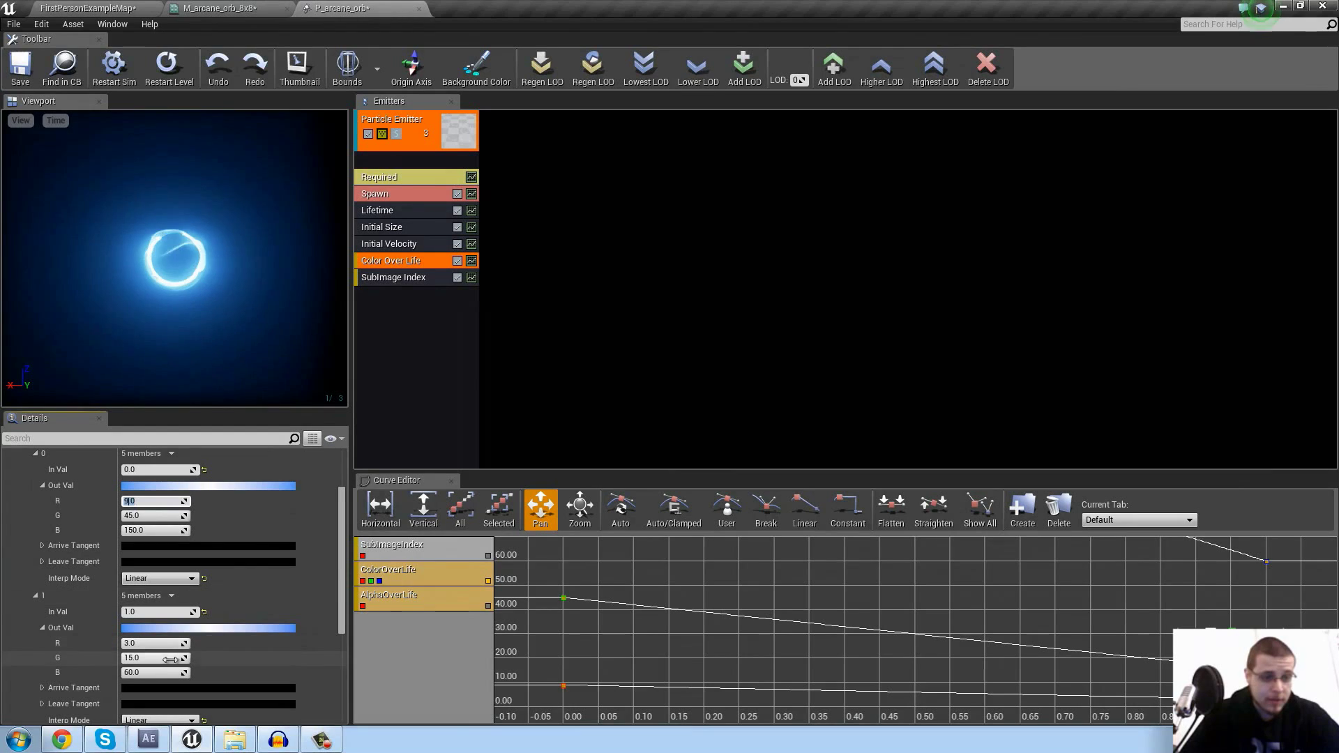
left_click(169, 673)
type("150")
key("Return")
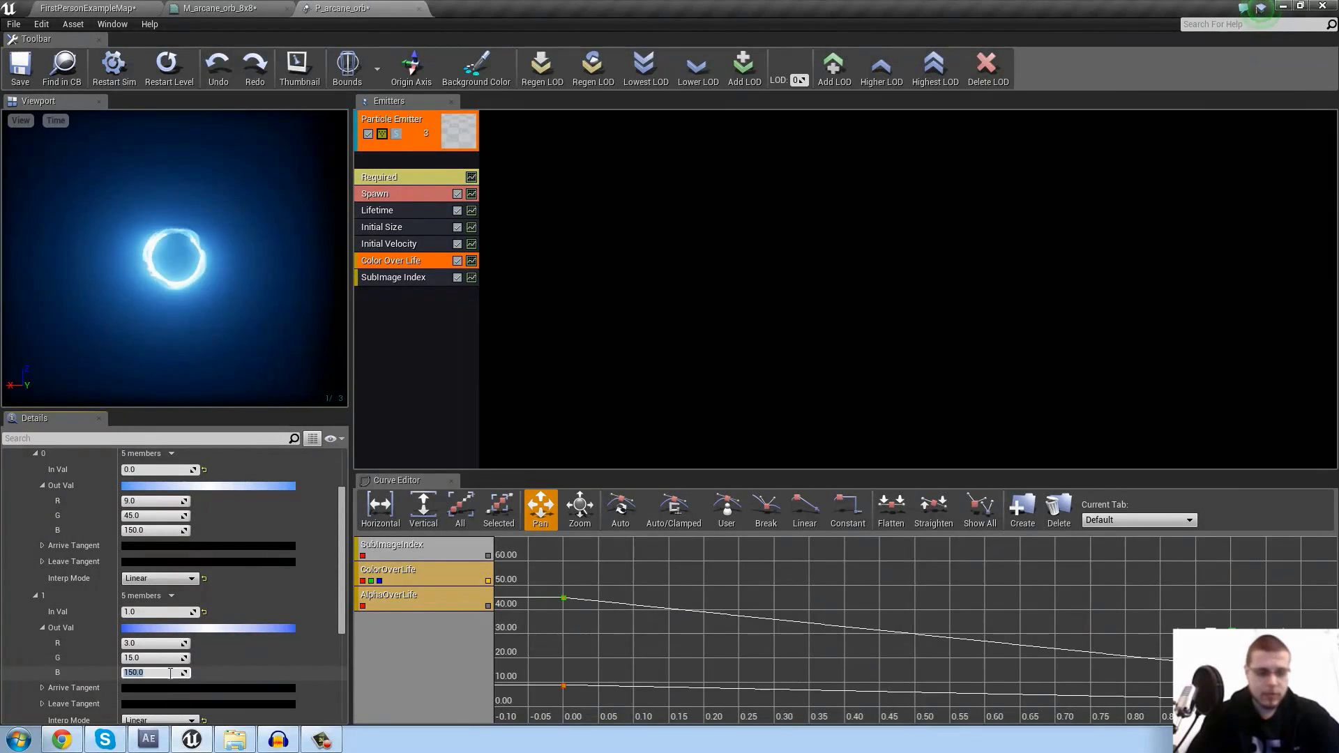
type("45")
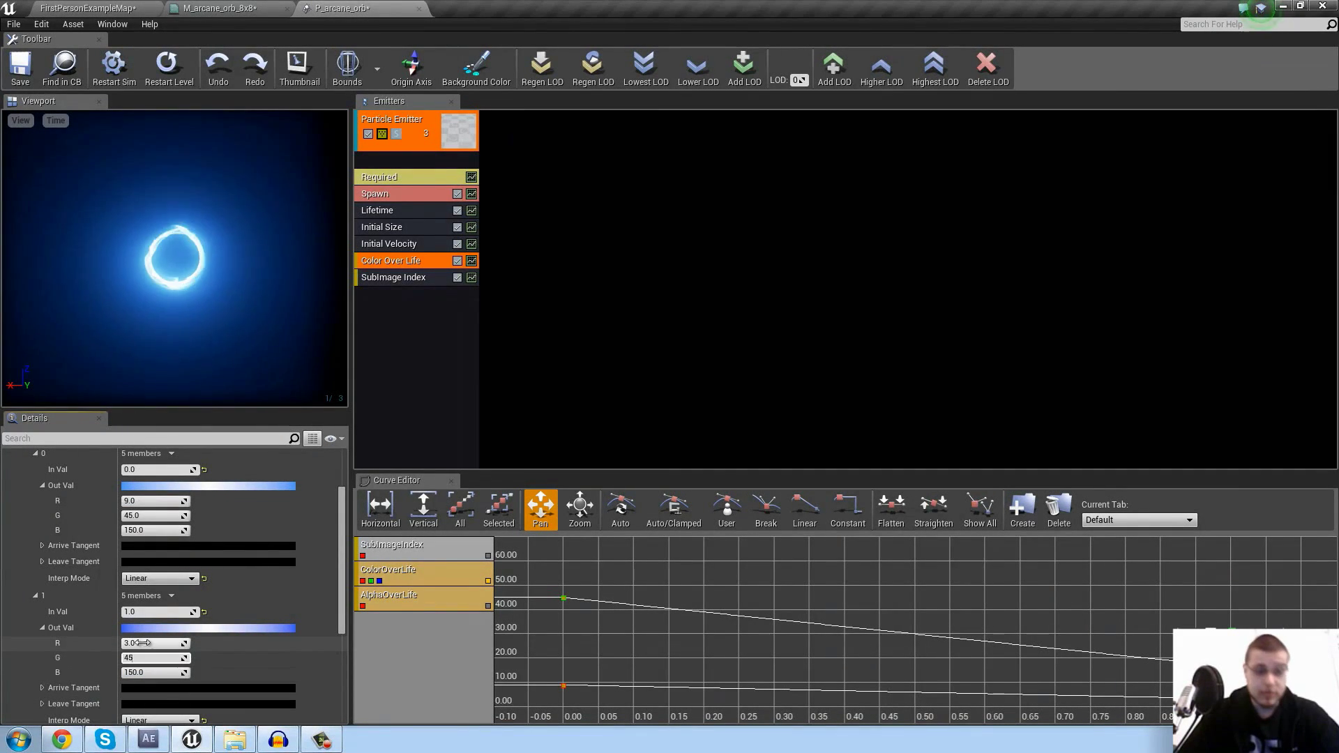
left_click(143, 643)
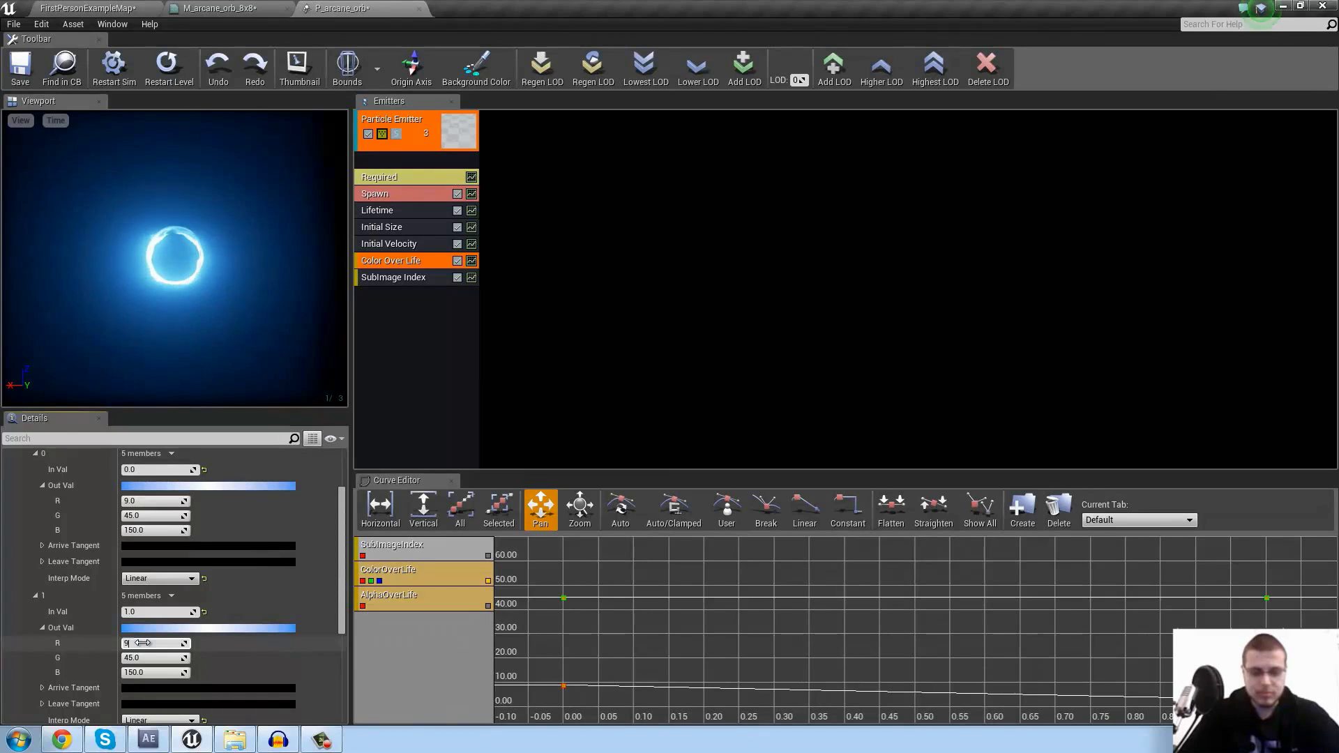
type("9")
key("Return")
left_click(381, 332)
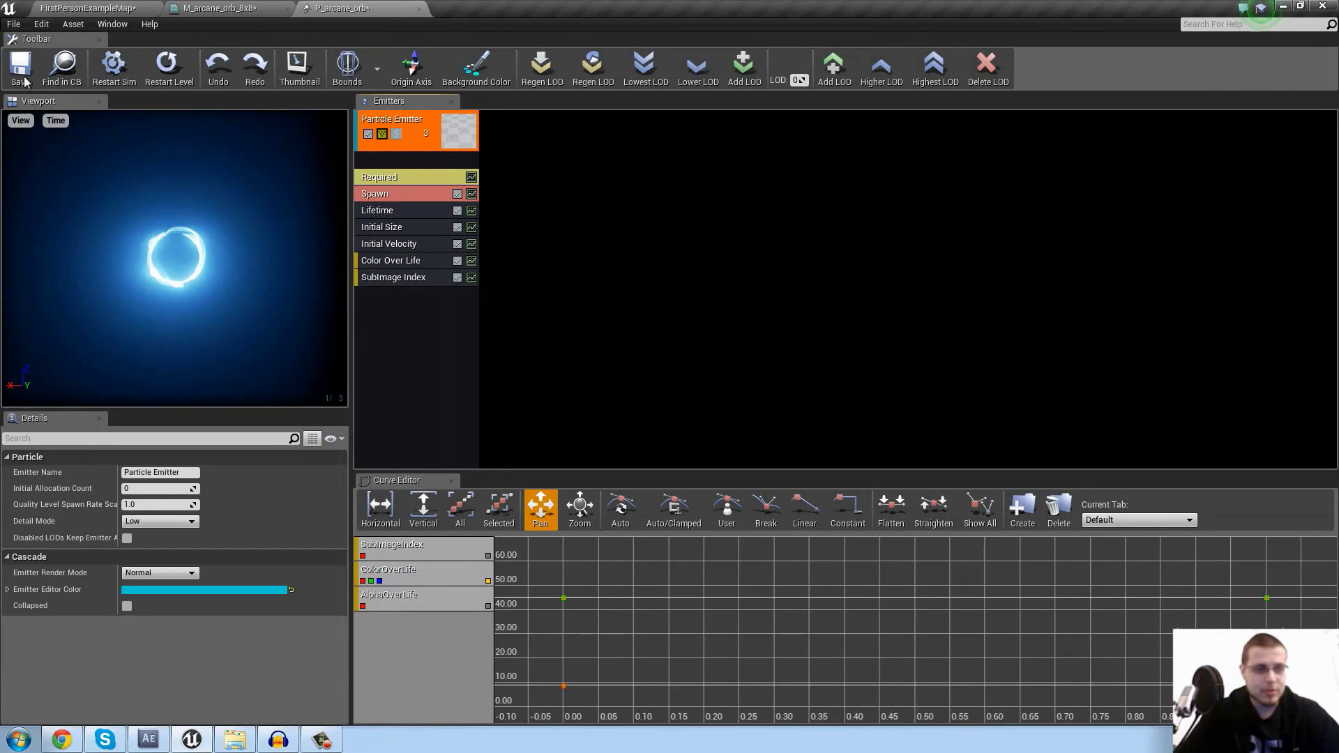
Inspect the brightened orb and its bloom from several angles in the FirstPersonExampleMap viewport
left_click(65, 10)
mouse_move(593, 162)
right_mouse_down()
mouse_move(652, 173)
mouse_move(537, 175)
mouse_move(607, 179)
mouse_move(560, 193)
mouse_move(451, 159)
mouse_move(584, 129)
mouse_move(709, 160)
mouse_move(602, 174)
right_mouse_up()
key("a")
key("d")
key("a")
key("d")
key("d")
key("a")
key("d")
key("s")
key("a")
key("w")
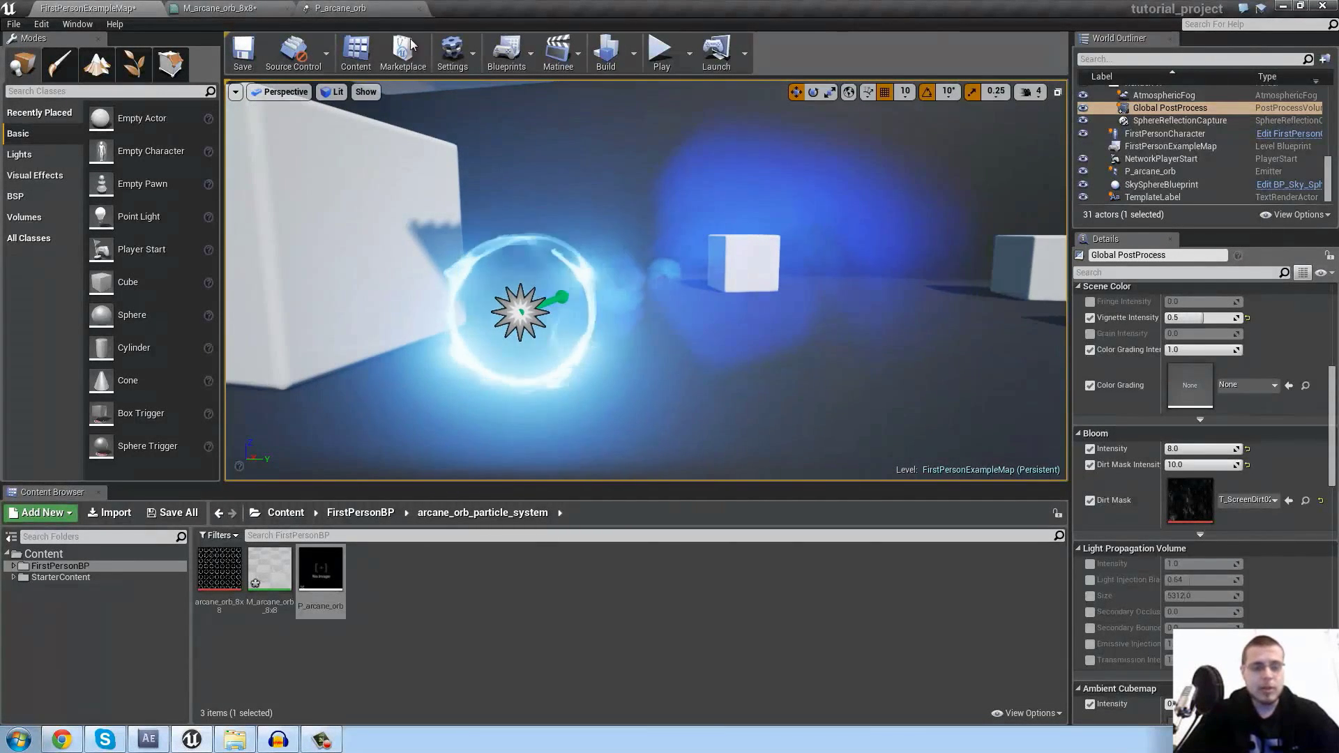
Open the M_arcane_orb_8x8 material graph and spread out the Particle Color, Texture Sample and Multiply nodes away from the material output
left_click(353, 11)
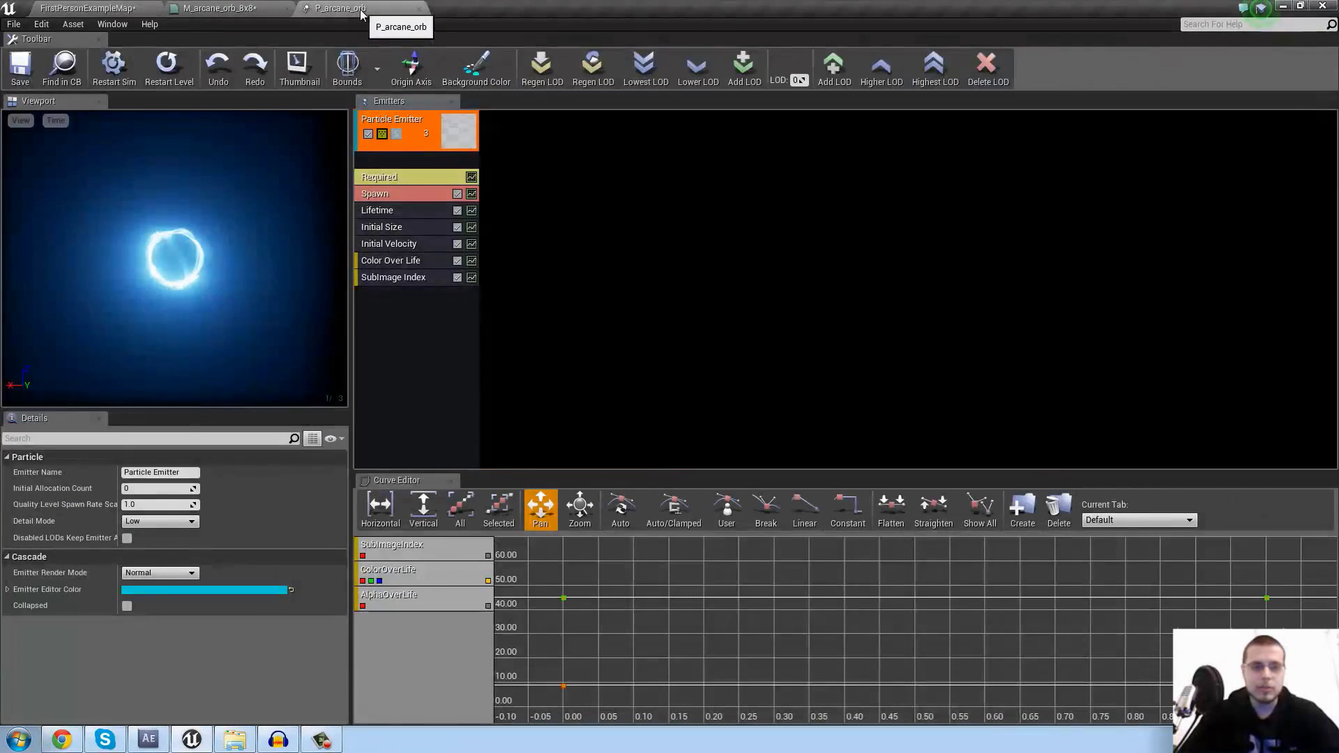
left_click(235, 8)
left_click(526, 278)
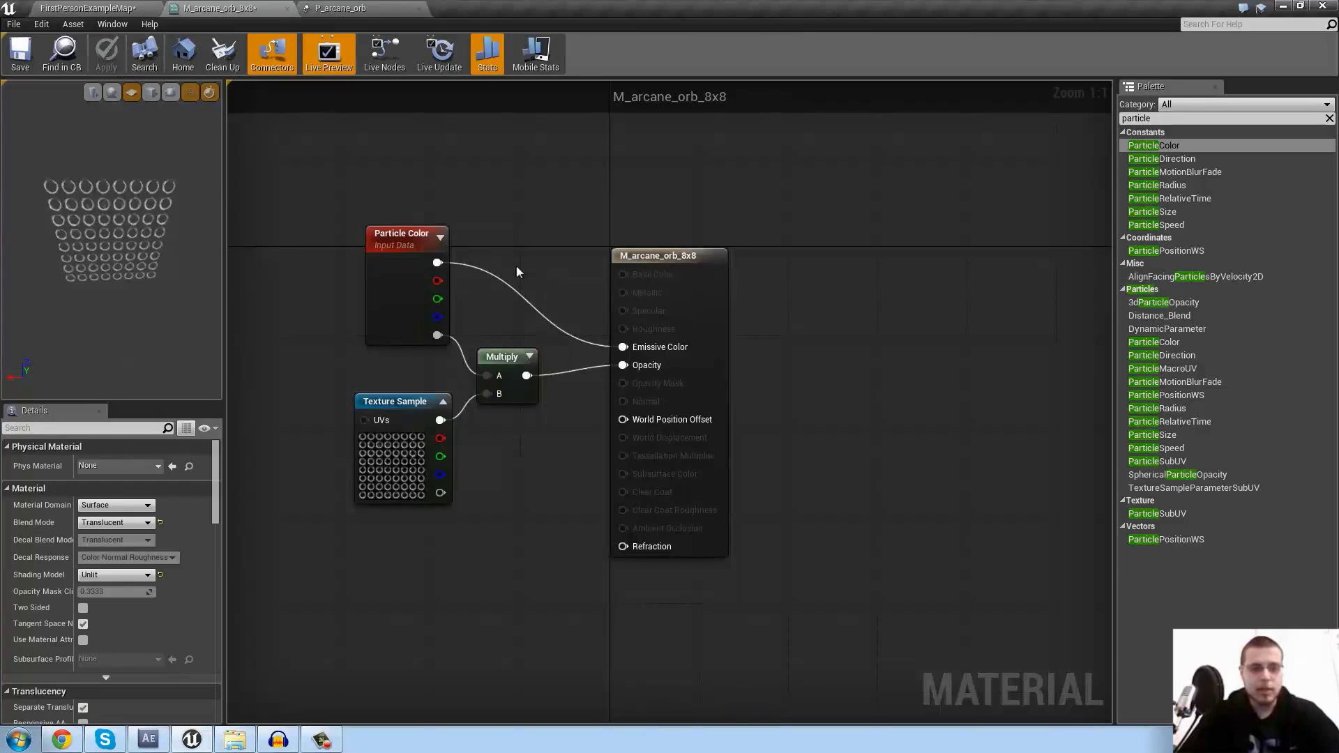
key("ctrl+a")
left_click(470, 260)
right_click_drag(470, 209, 641, 162)
left_click_drag(565, 370, 388, 425)
left_click_drag(564, 201, 376, 170)
left_click_drag(656, 336, 500, 351)
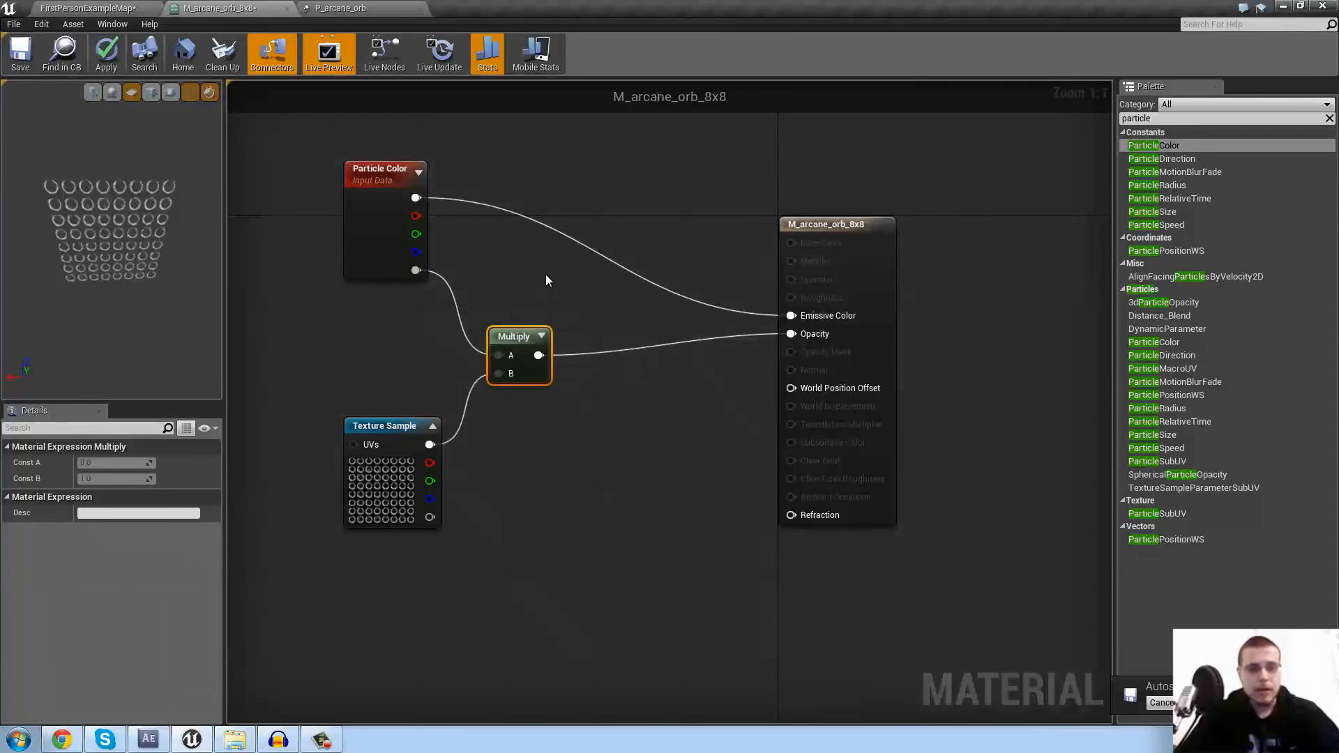
left_click(545, 274)
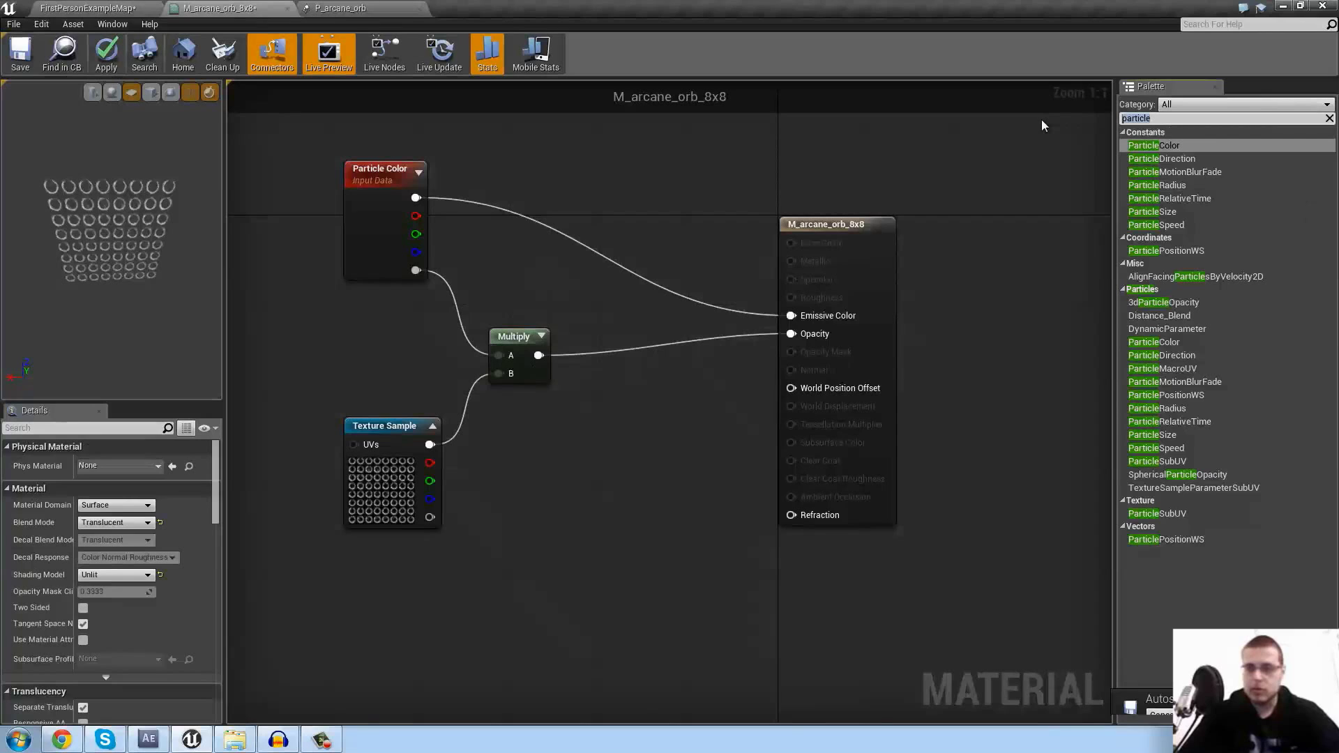
Add a Power node between the Multiply node and the material output, and expand its preview
type("power")
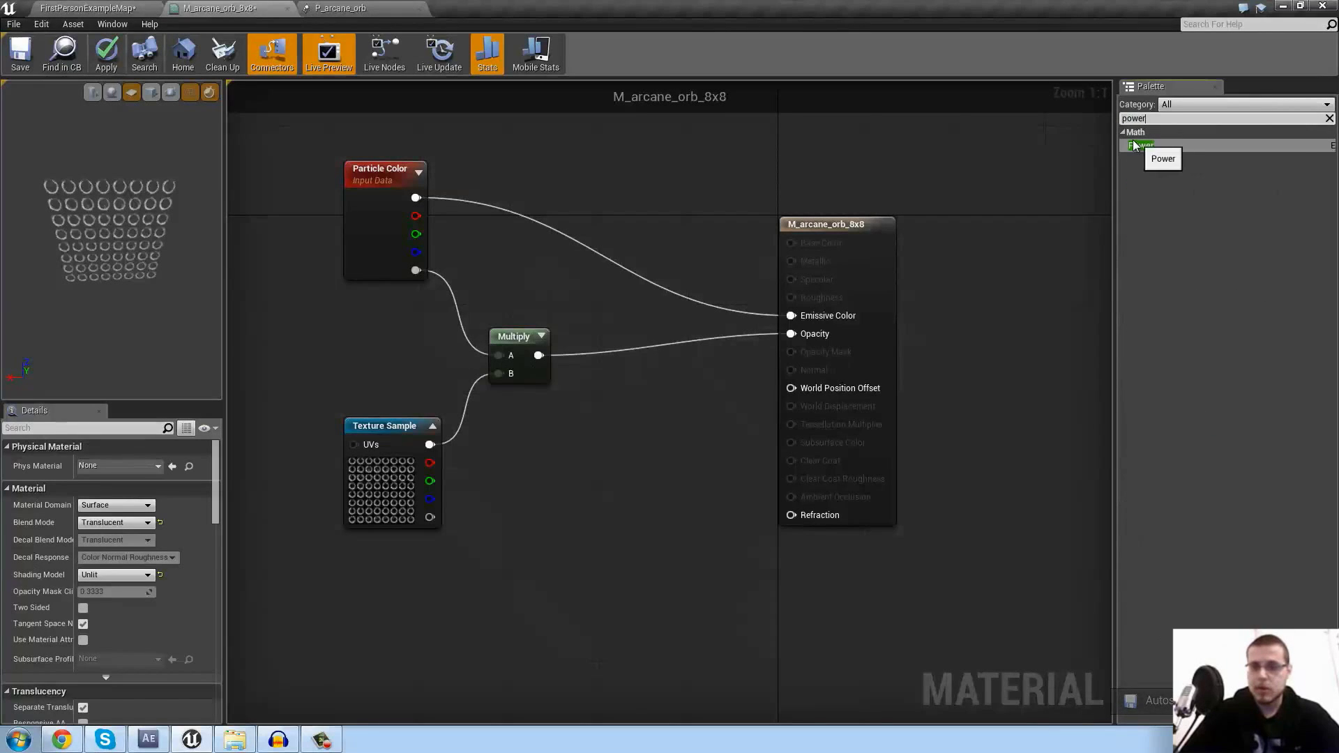
left_click_drag(1134, 145, 755, 341)
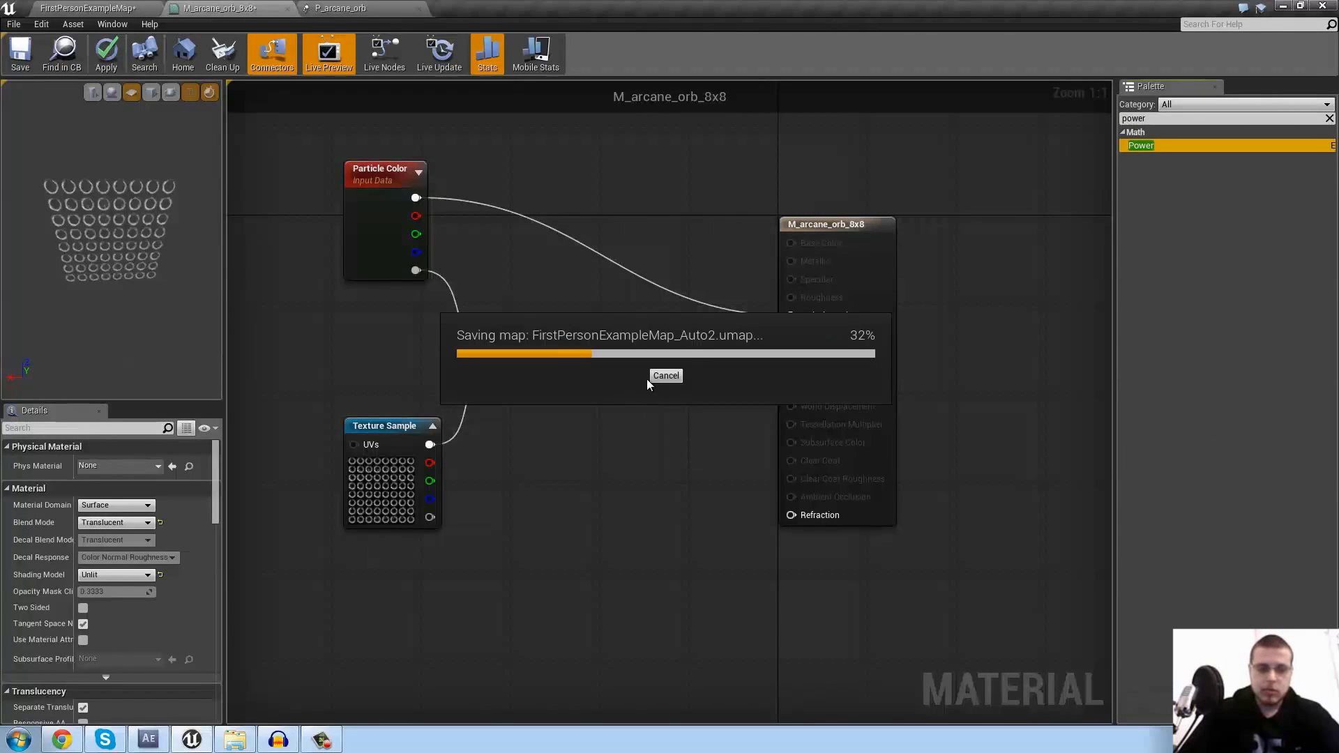
mouse_move(617, 339)
left_mouse_down()
mouse_move(639, 316)
mouse_move(628, 316)
mouse_move(625, 398)
mouse_move(625, 347)
left_mouse_up()
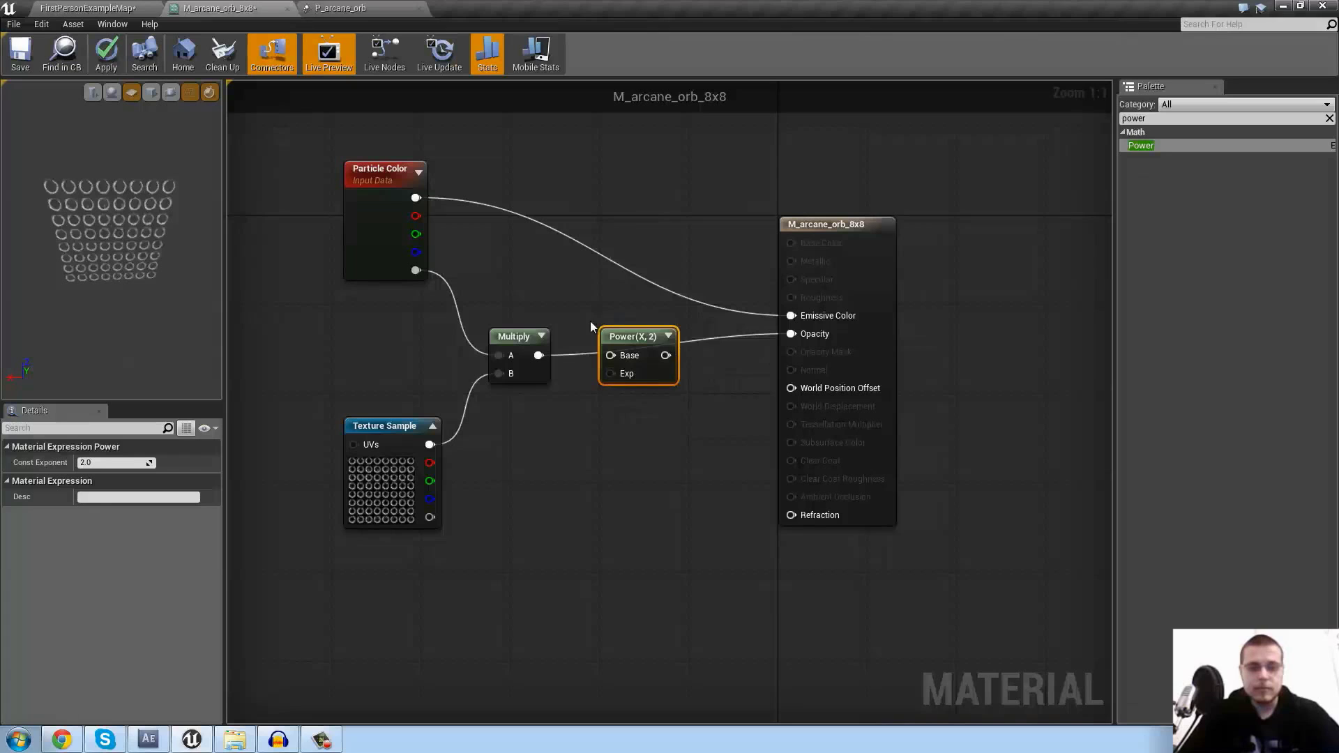
left_click(668, 336)
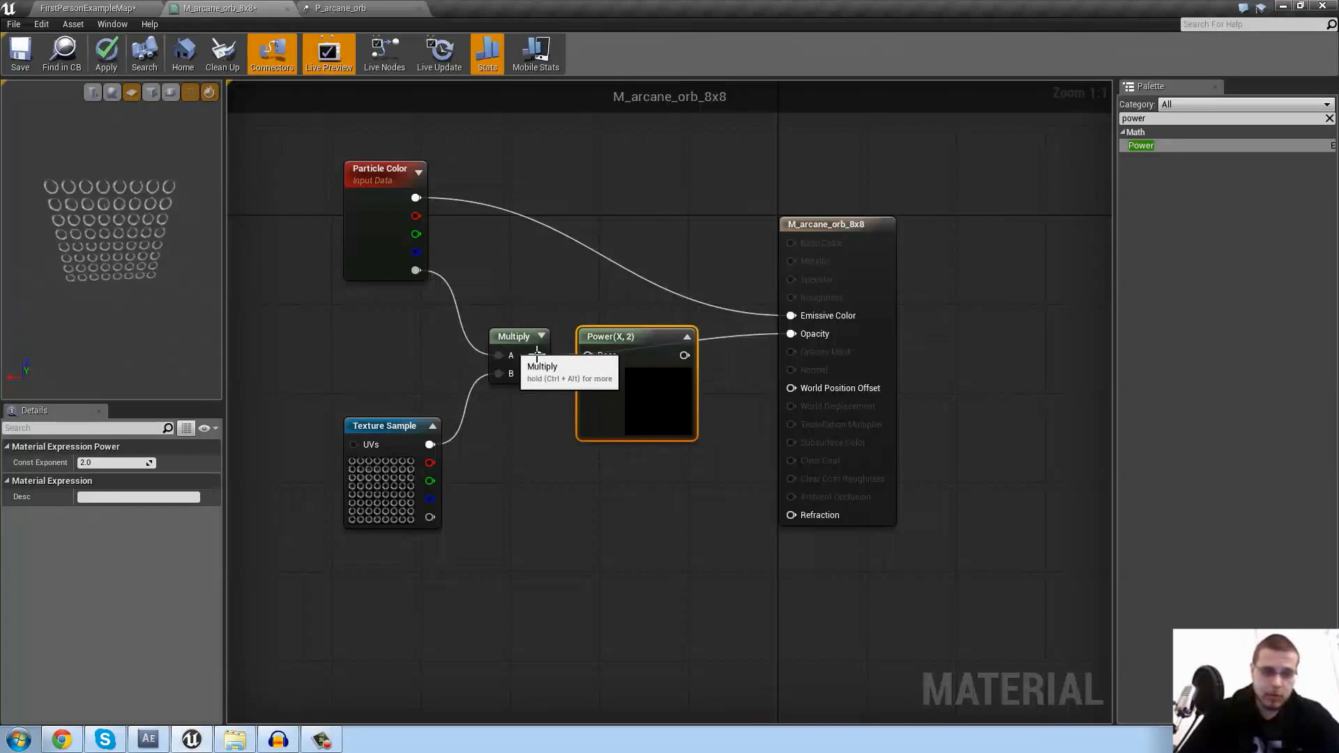
Connect the Multiply output to the Power node's Base and the Power output to Opacity, spacing the Power node evenly
left_click_drag(538, 356, 589, 356)
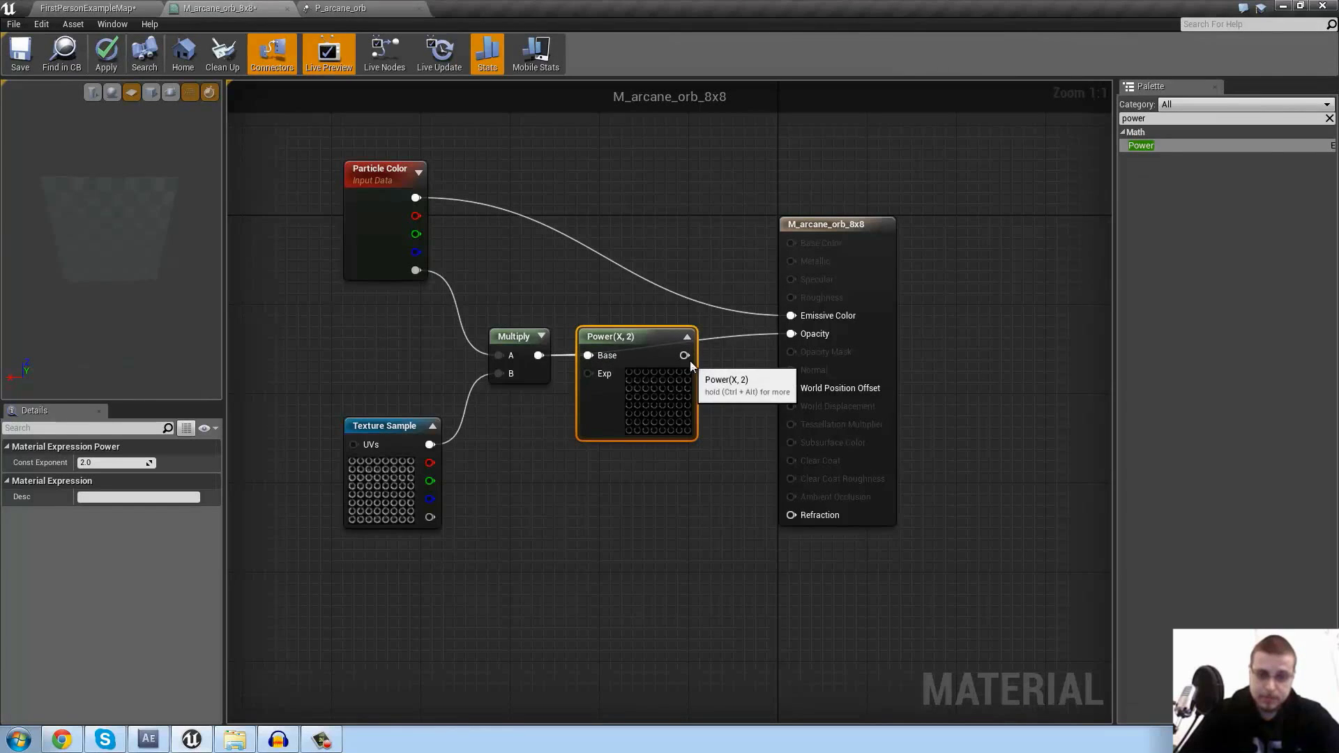
left_click_drag(684, 356, 792, 335)
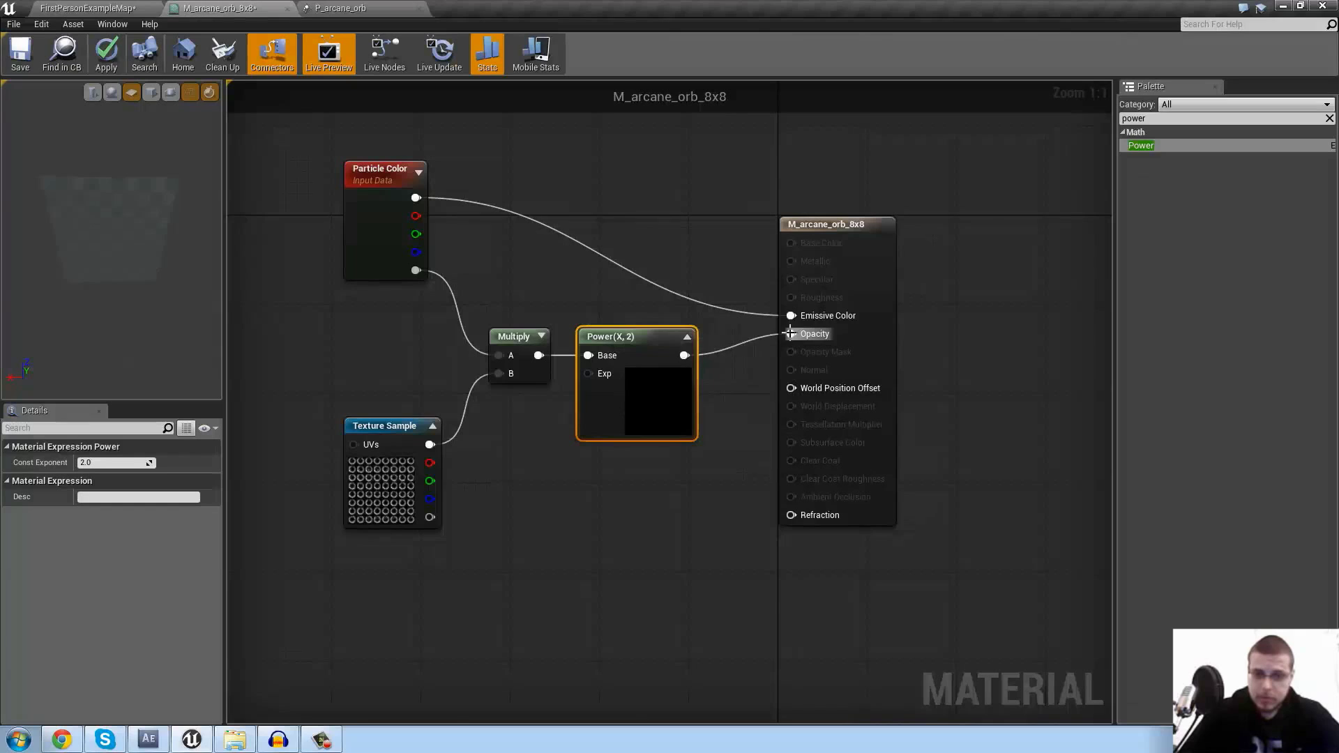
left_click_drag(642, 335, 675, 335)
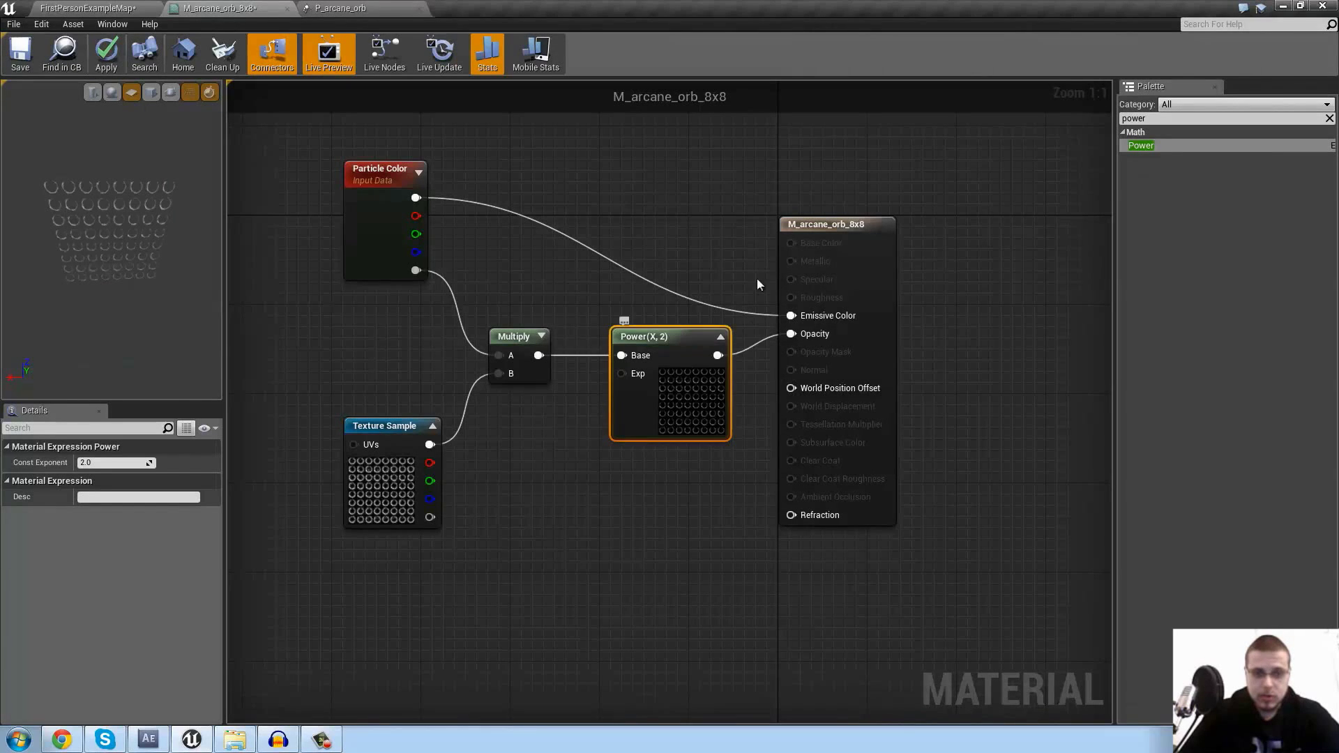
Apply and save the M_arcane_orb_8x8 material, and compare the Texture Sample preview with the Power preview
left_click(106, 63)
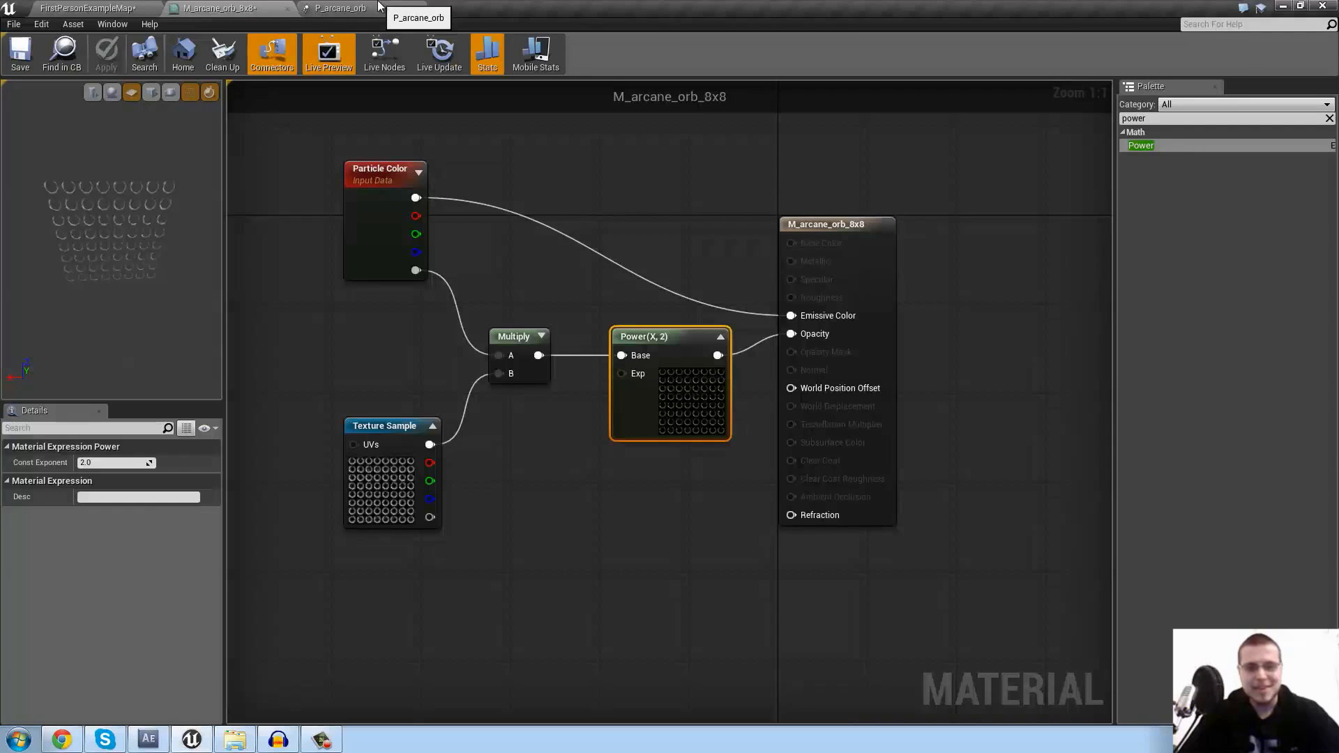
left_click(389, 427)
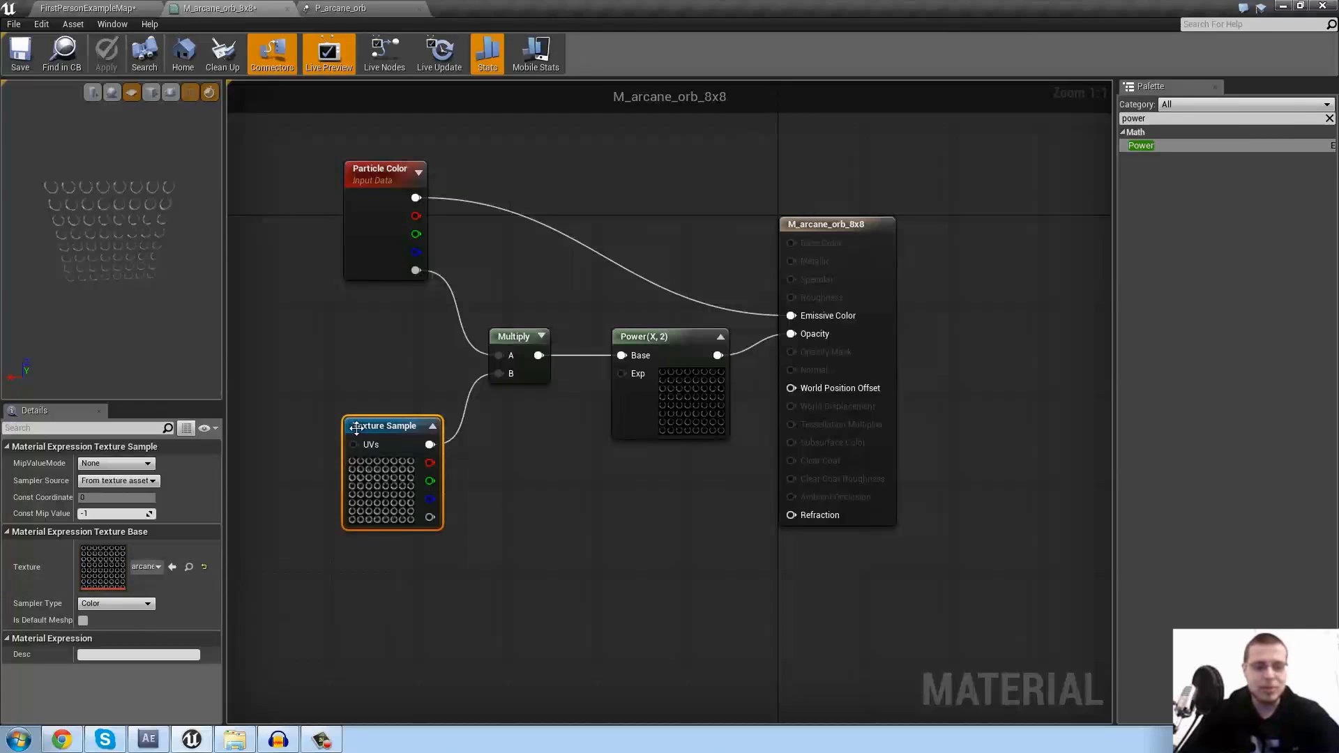
left_click(656, 336)
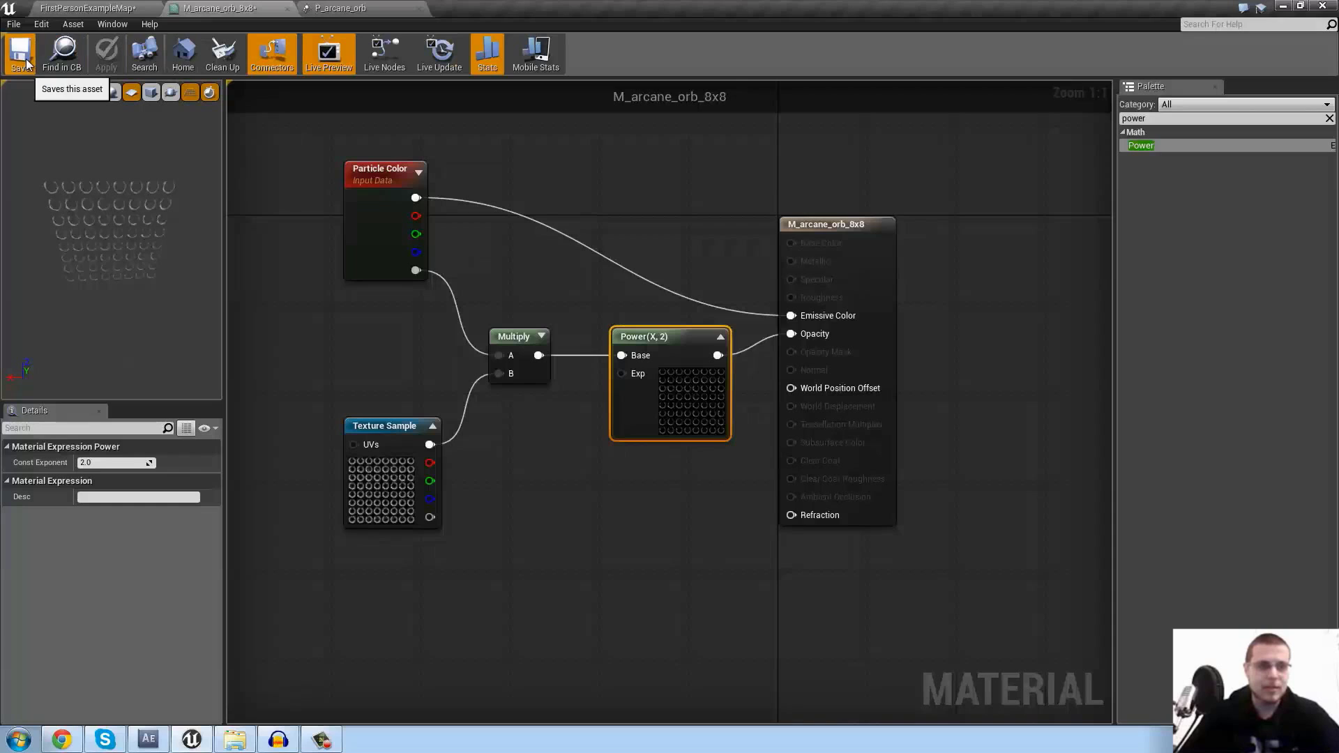
key("ctrl+s")
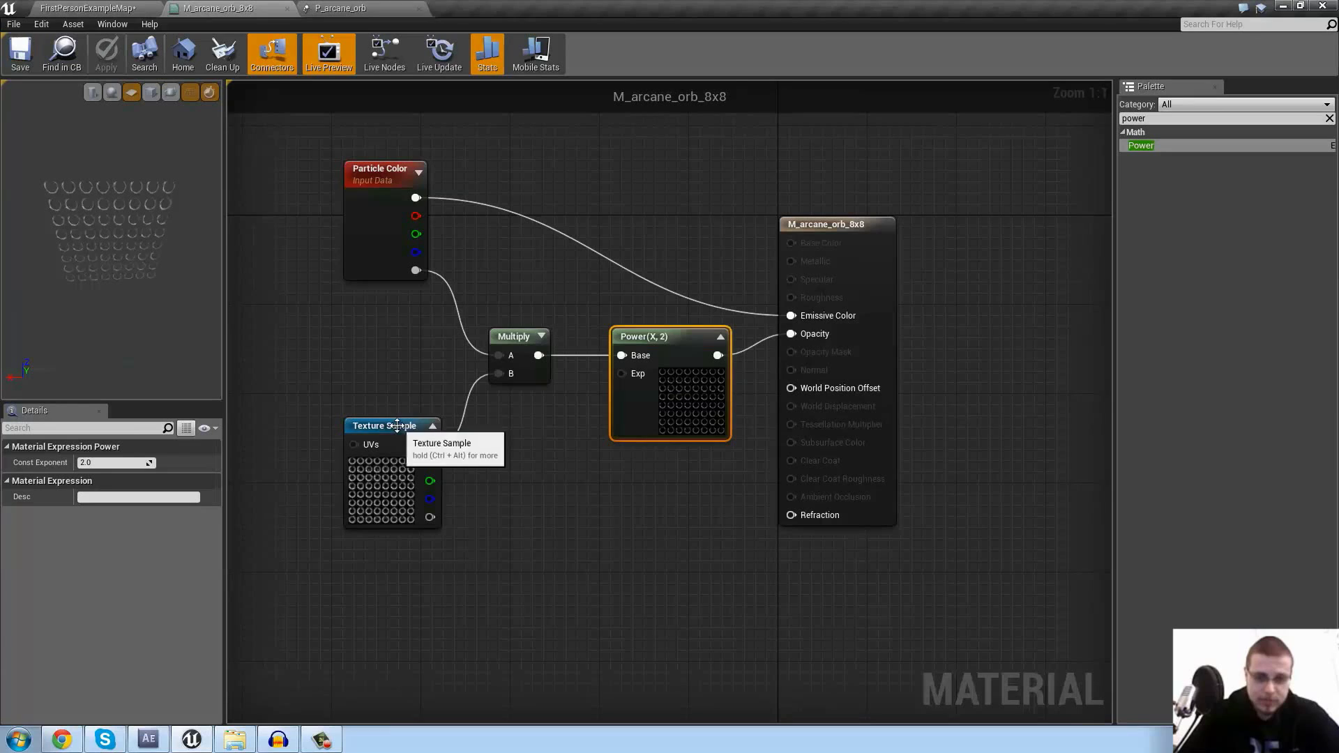
left_click(628, 312)
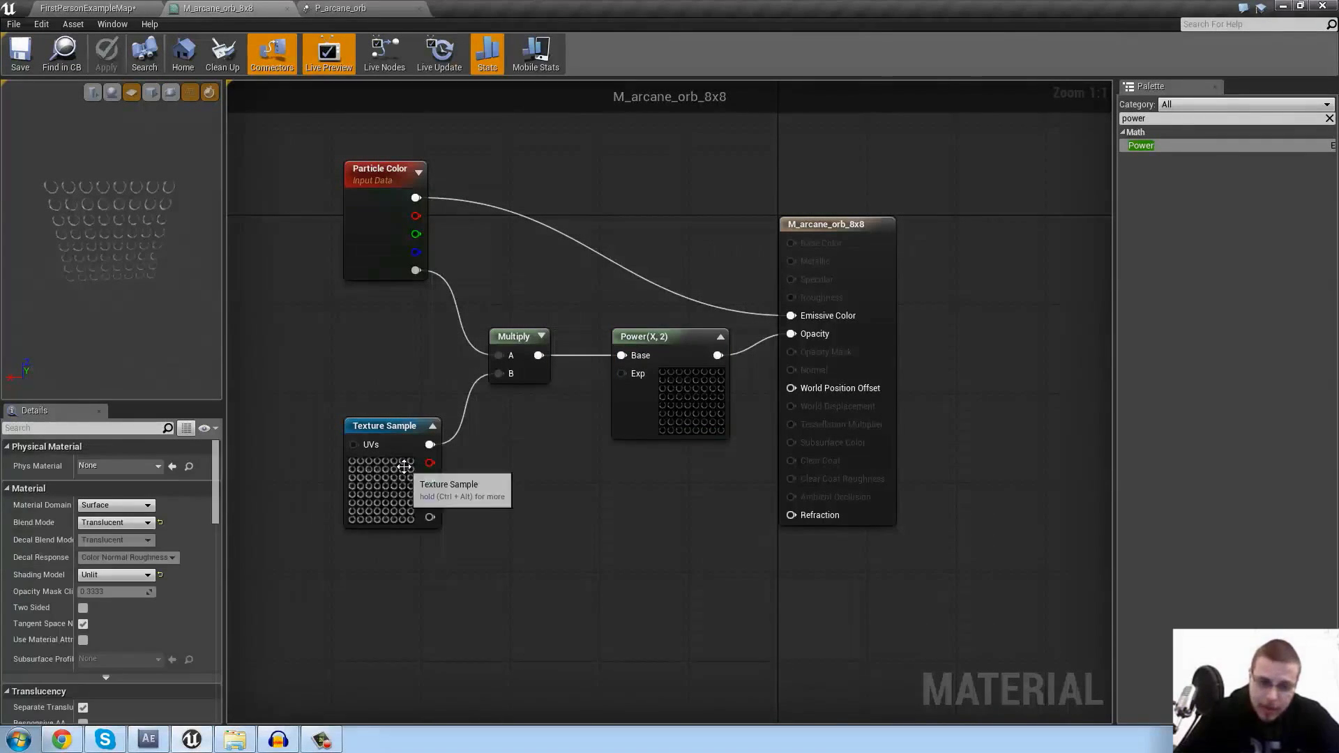
left_click(360, 466)
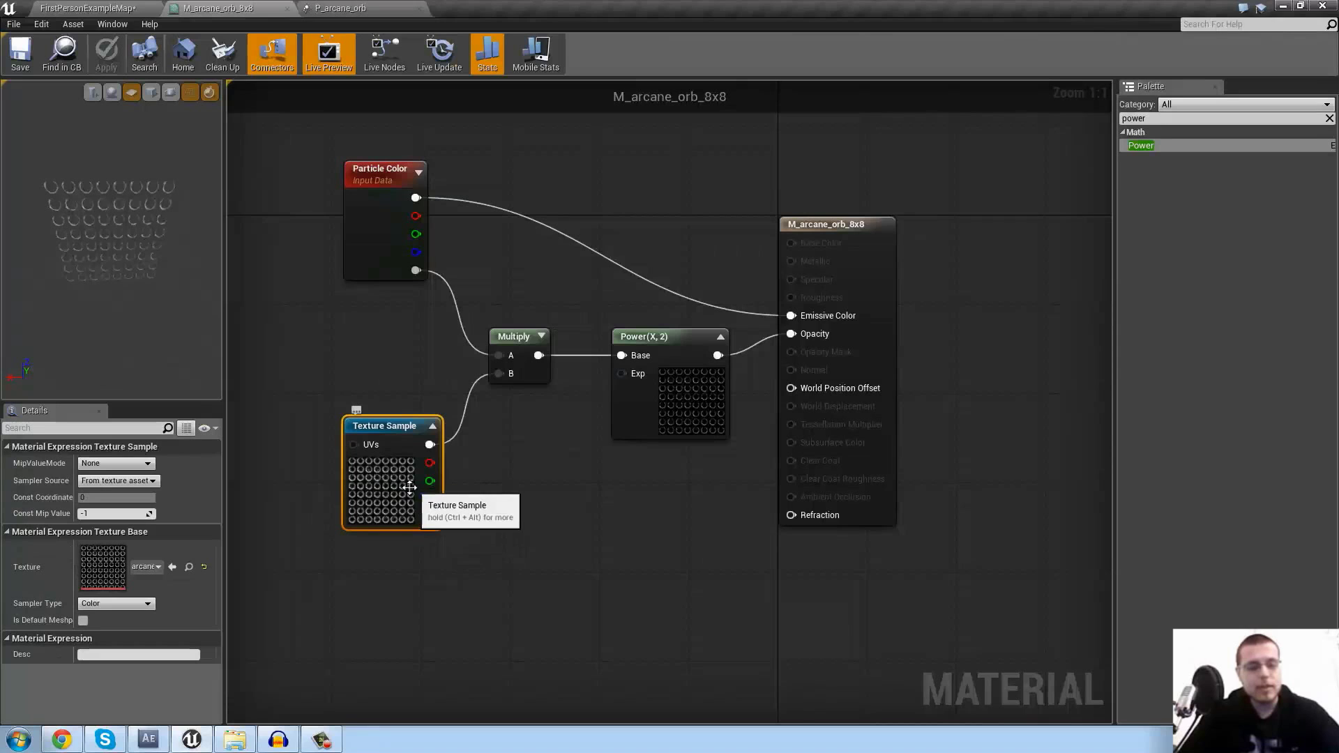
left_click(703, 381)
Check how the orb looks with the Power node by moving closer to it in the FirstPersonExampleMap viewport
left_click(87, 8)
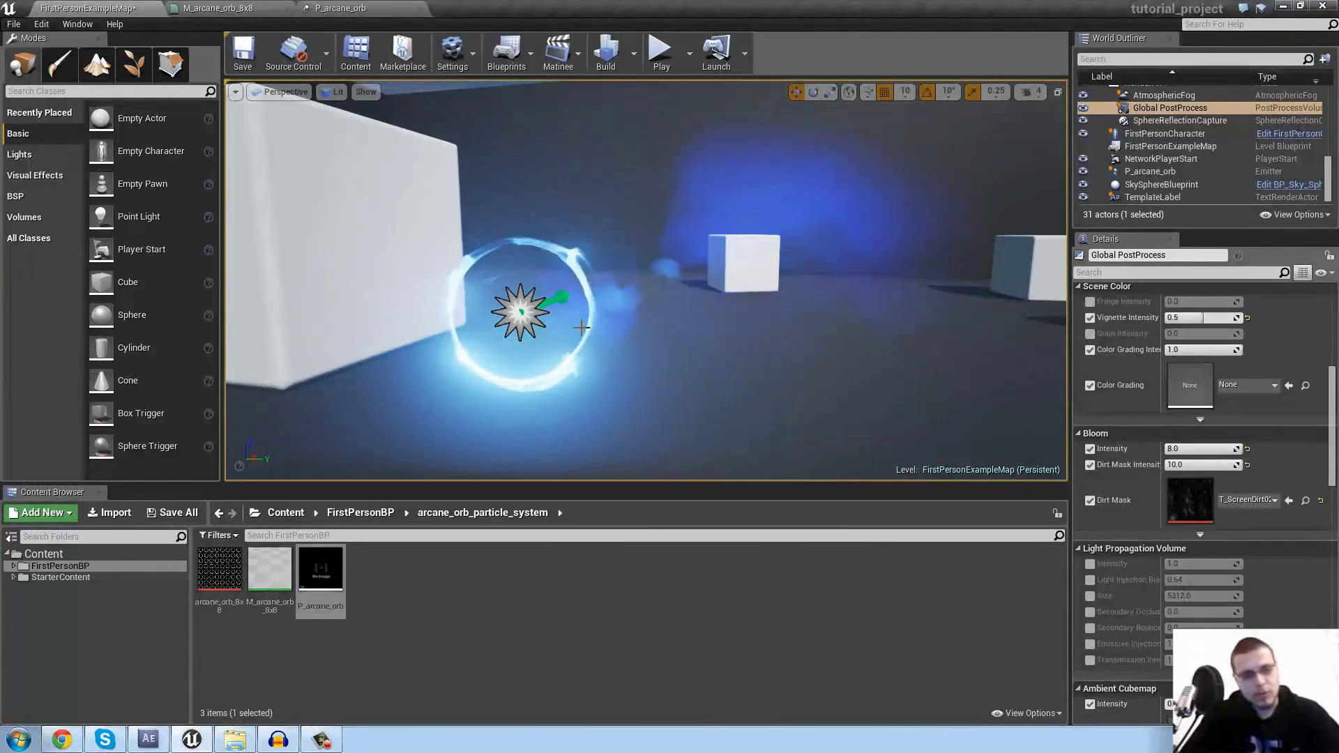
key("a")
mouse_move(649, 360)
right_mouse_down()
mouse_move(667, 369)
mouse_move(615, 351)
mouse_move(639, 360)
right_mouse_up()
key("d")
key("w")
key("a")
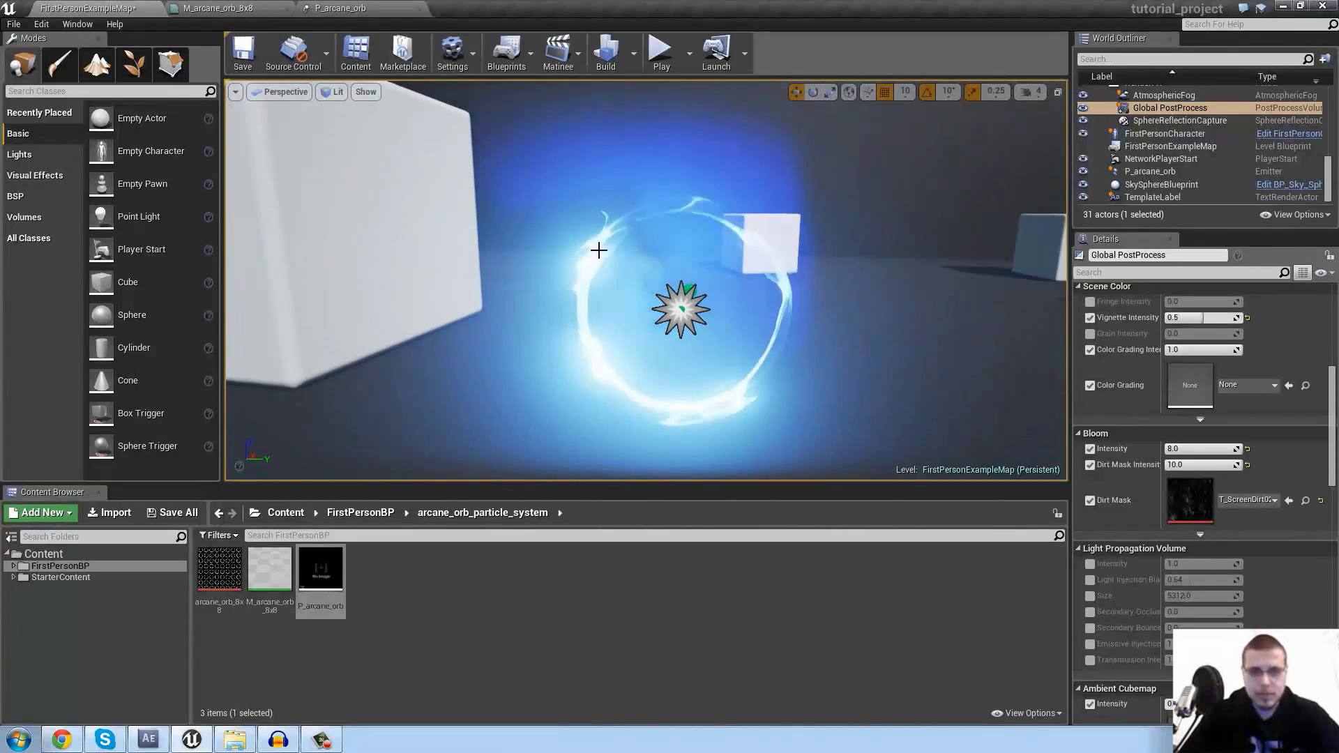
Set the Power node's constant exponent to 4 in the M_arcane_orb_8x8 material
left_click(242, 10)
left_click(334, 8)
left_click(223, 9)
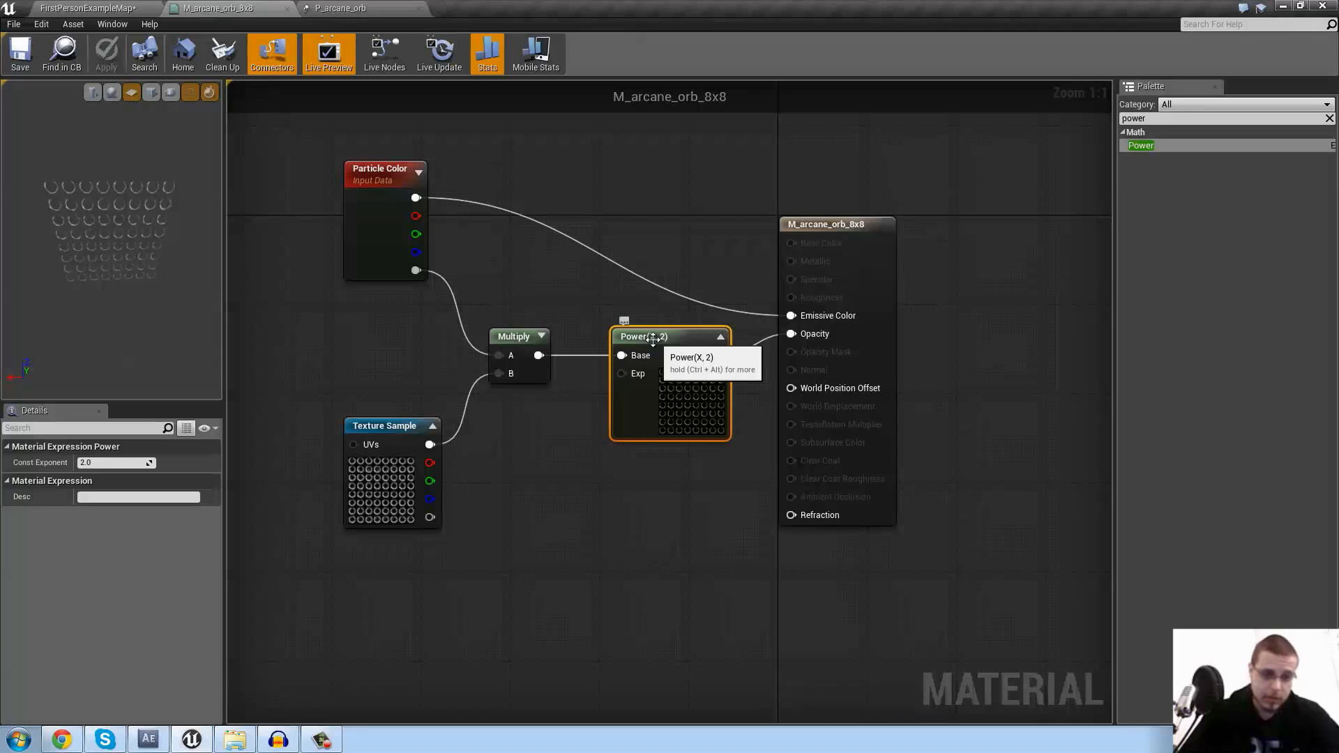
left_click(100, 464)
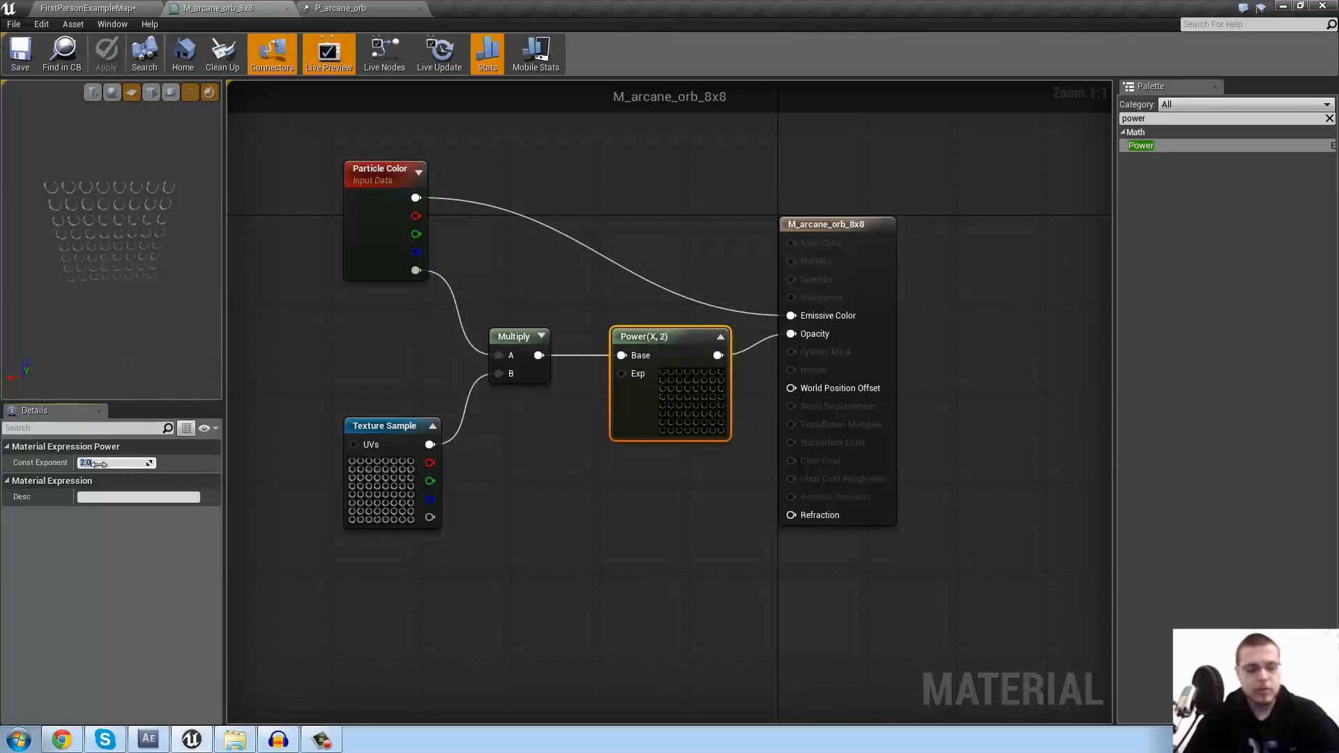
type("4")
key("Return")
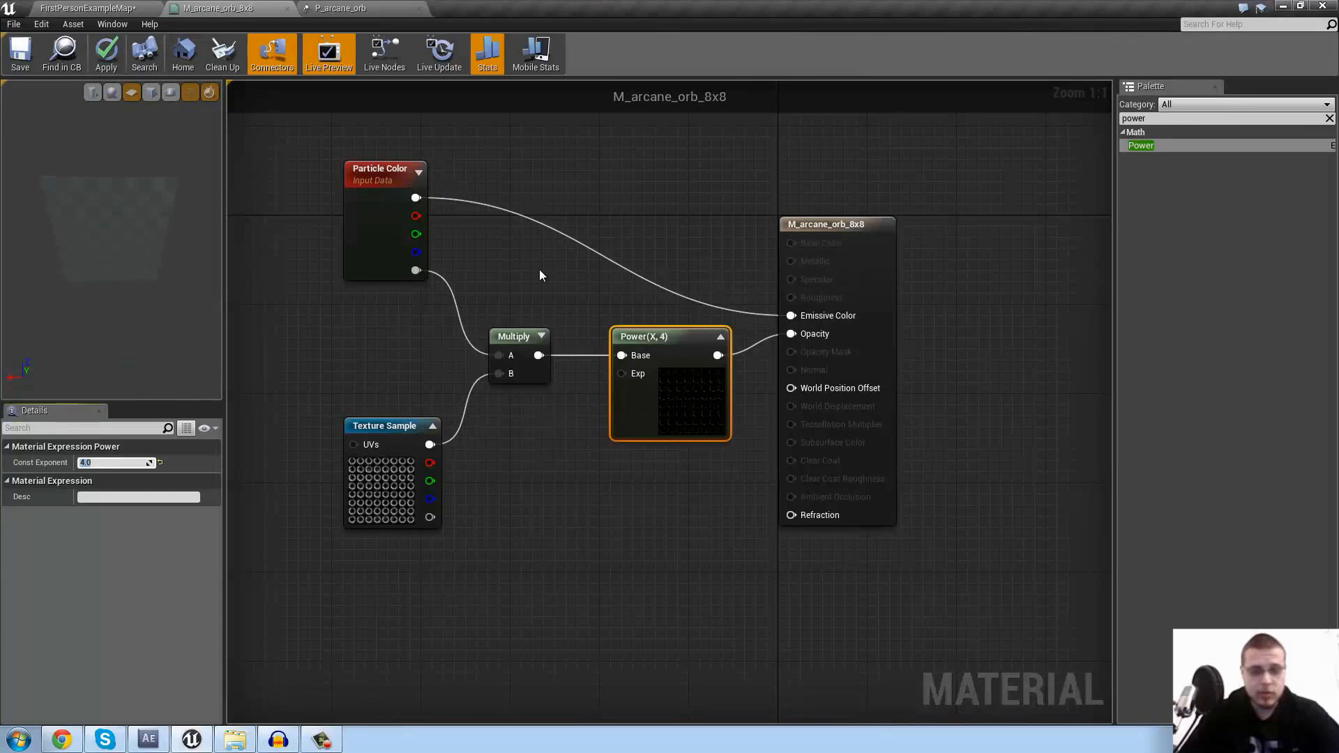
Apply the exponent change to the material and check how the orb looks in the FirstPersonExampleMap viewport
left_click(87, 9)
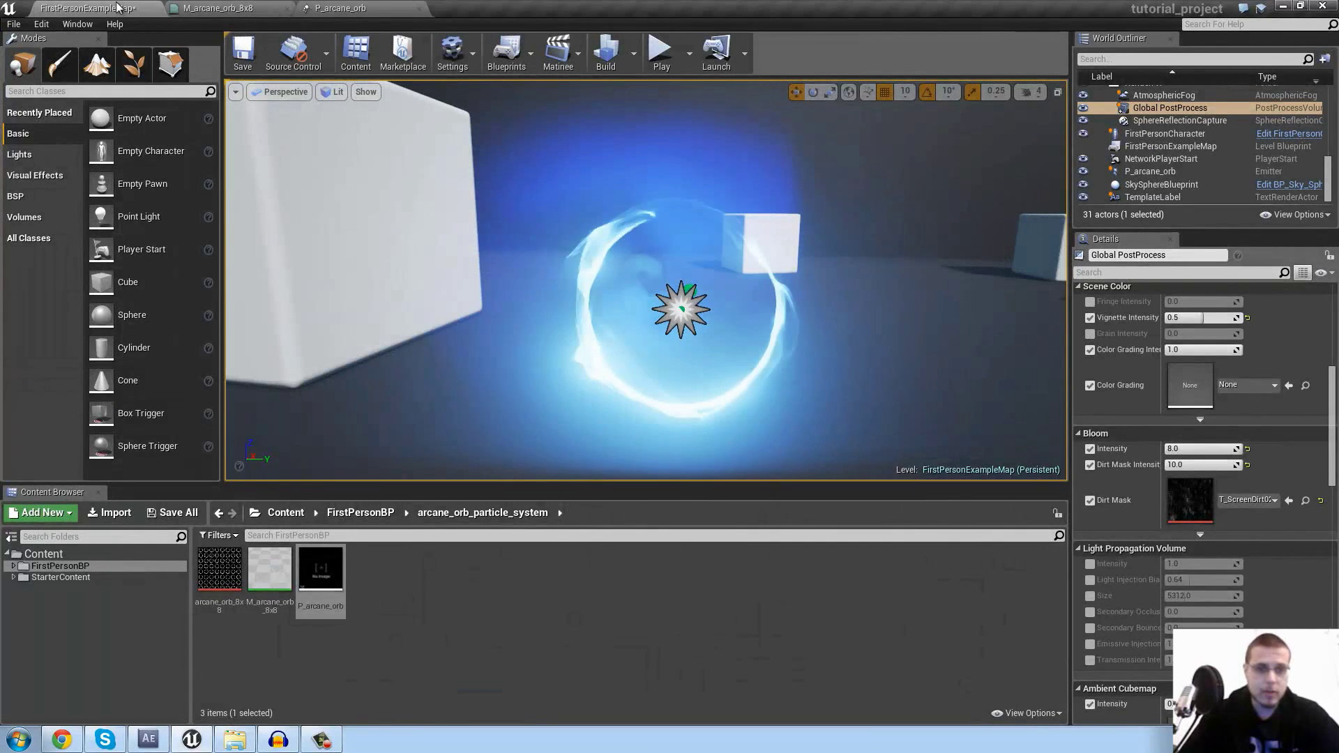
left_click(220, 8)
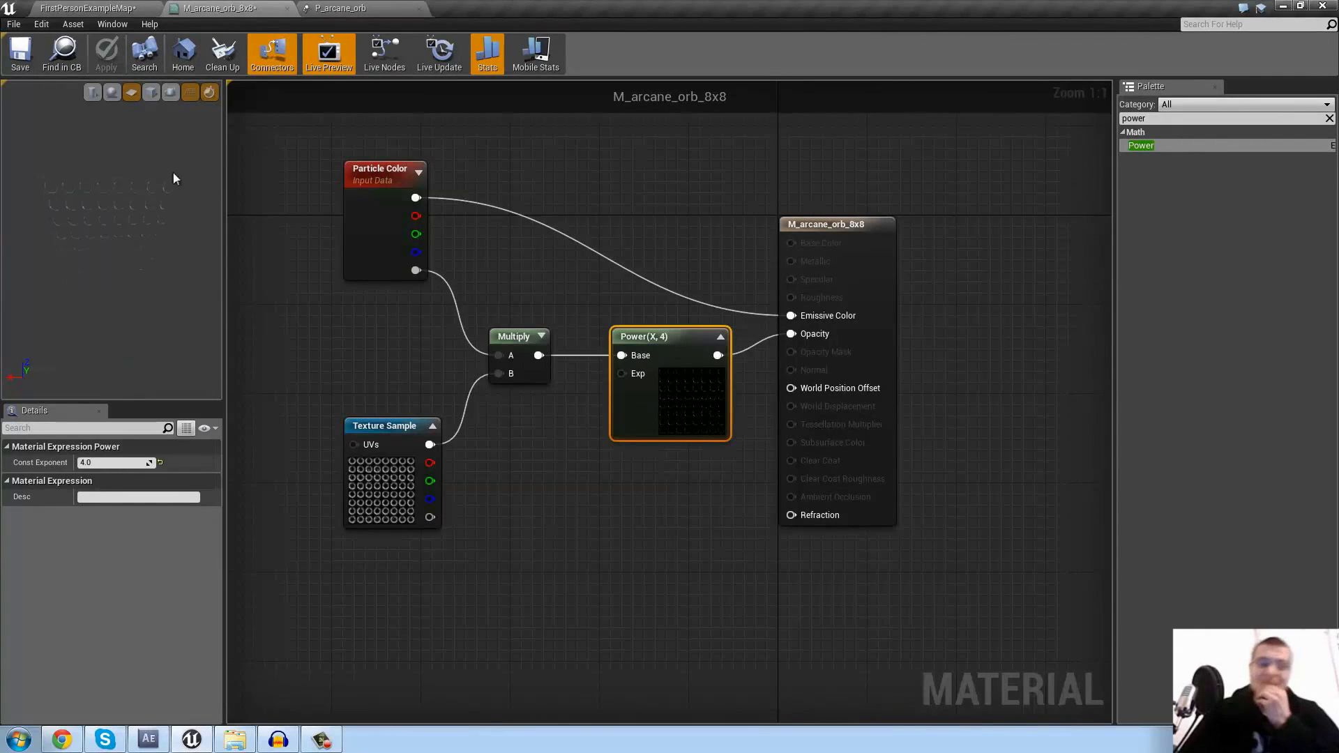
left_click(124, 8)
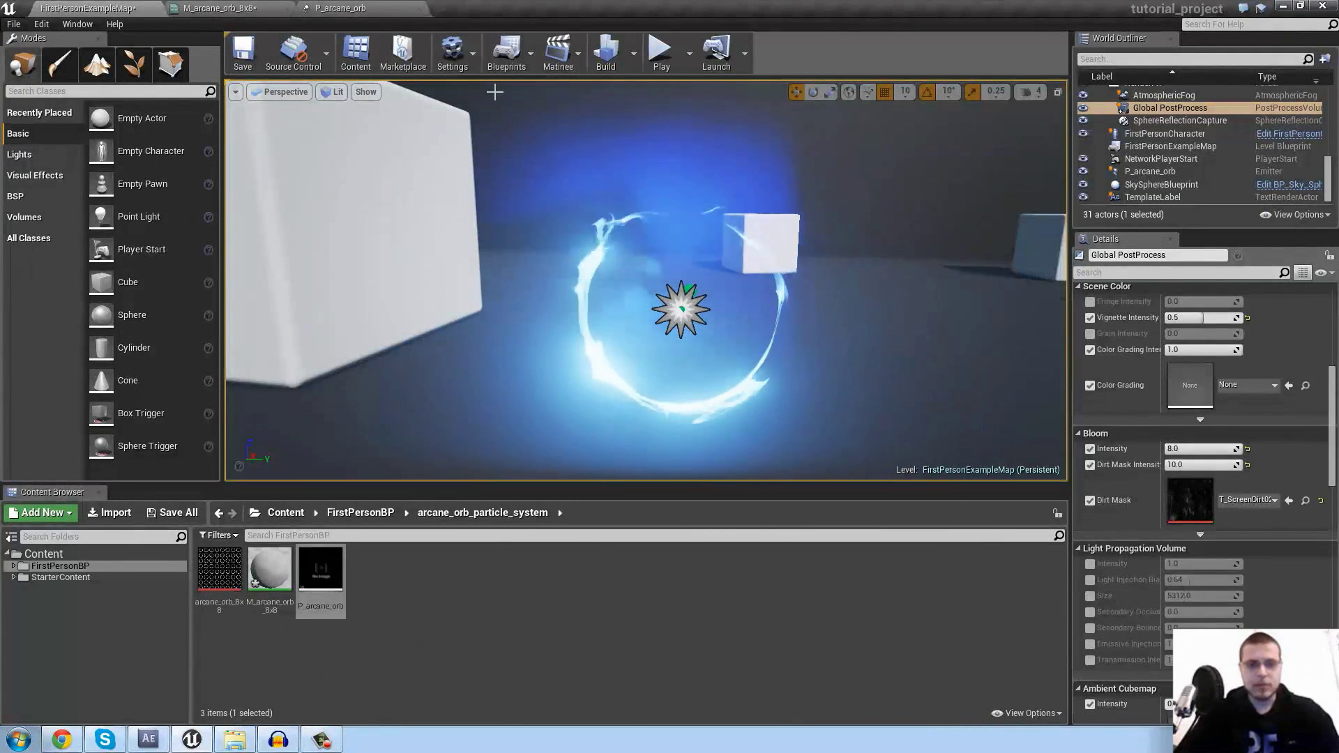
left_click(230, 8)
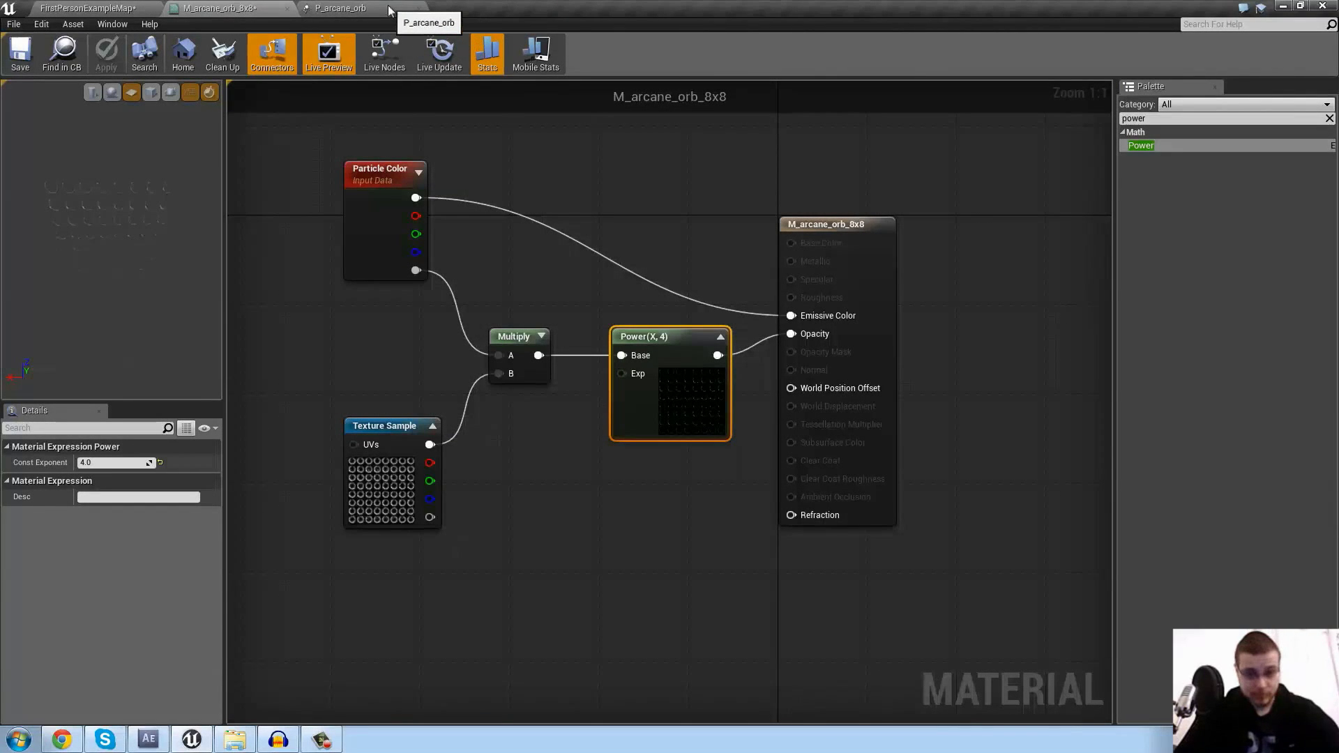
Move the Power node closer to the Multiply node, and add a Dynamic Parameter node below it
left_click(664, 478)
left_click_drag(646, 341, 611, 340)
key("BackSpace")
key("BackSpace")
key("BackSpace")
key("BackSpace")
key("BackSpace")
type("dyn")
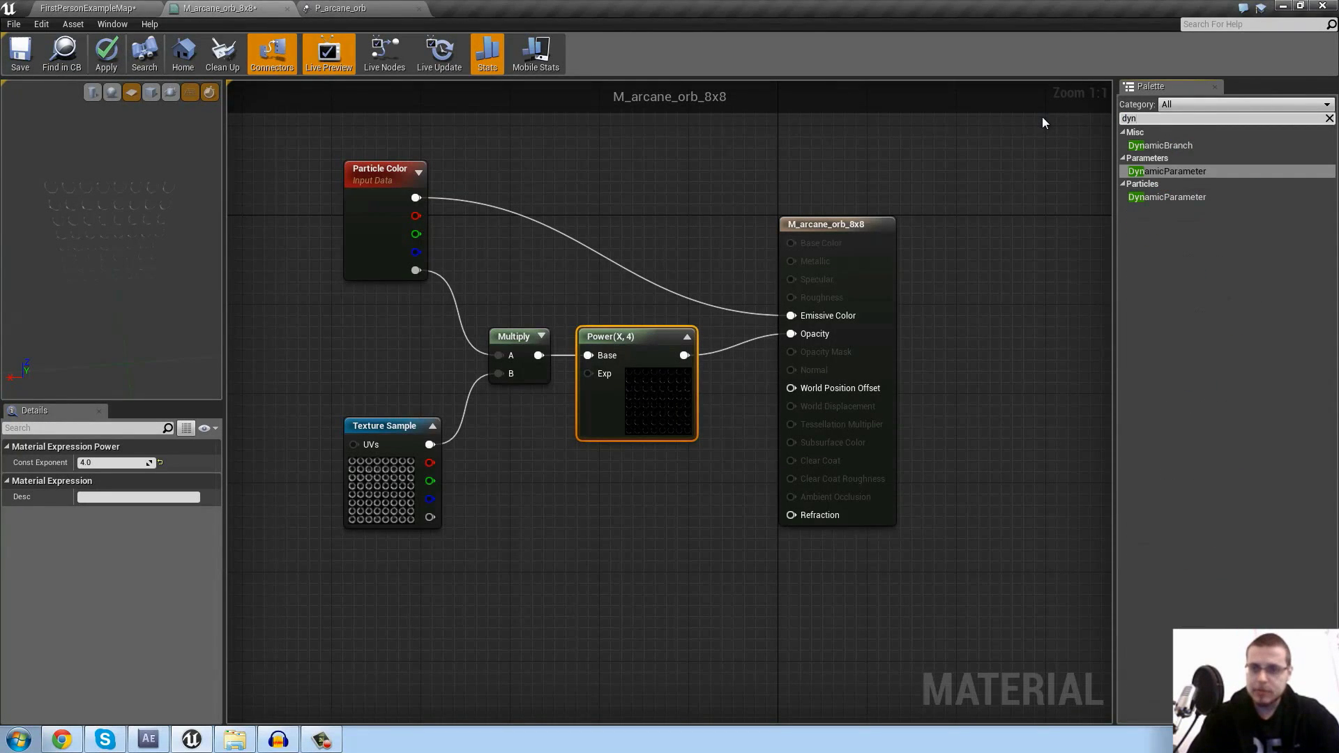
left_click(1182, 171)
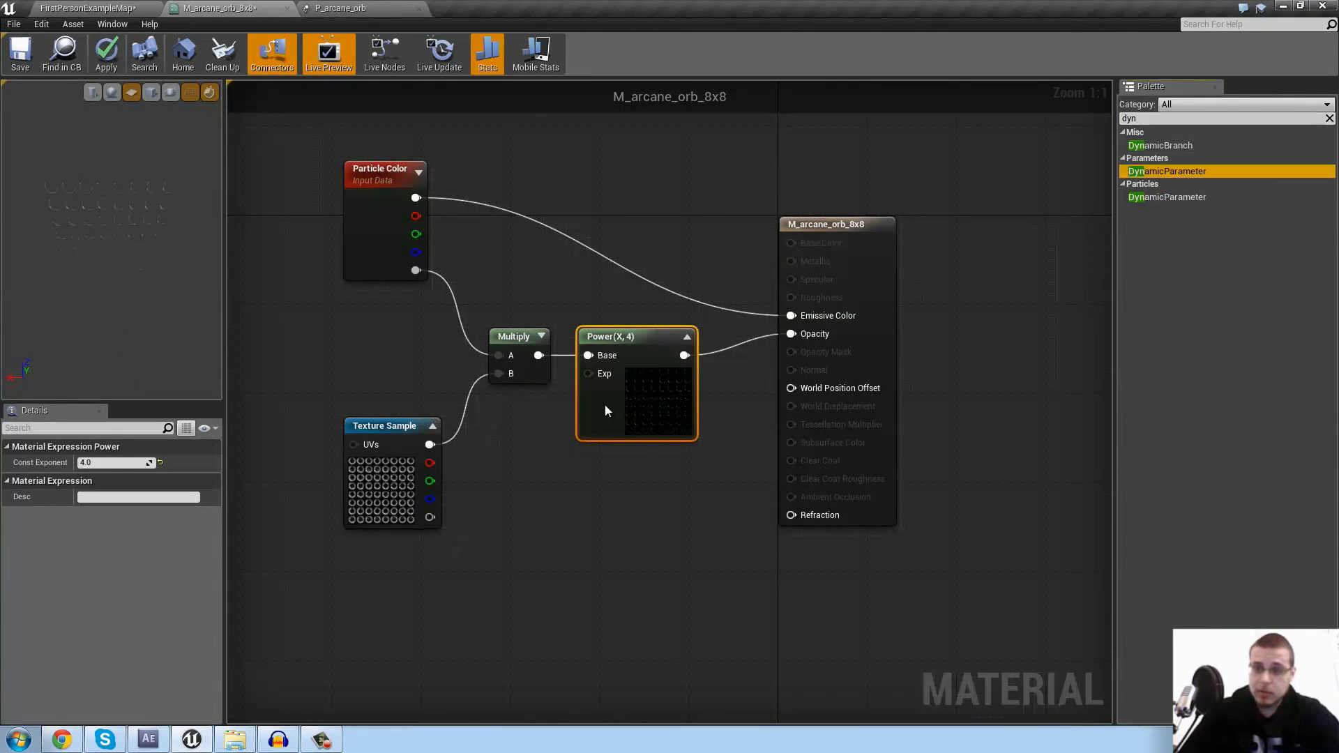
left_click_drag(533, 477, 534, 477)
Shift the Multiply, Texture Sample and Particle Color nodes left, and place the Dynamic Parameter node just below and beside Multiply
left_click_drag(543, 307, 325, 424)
left_click(504, 304)
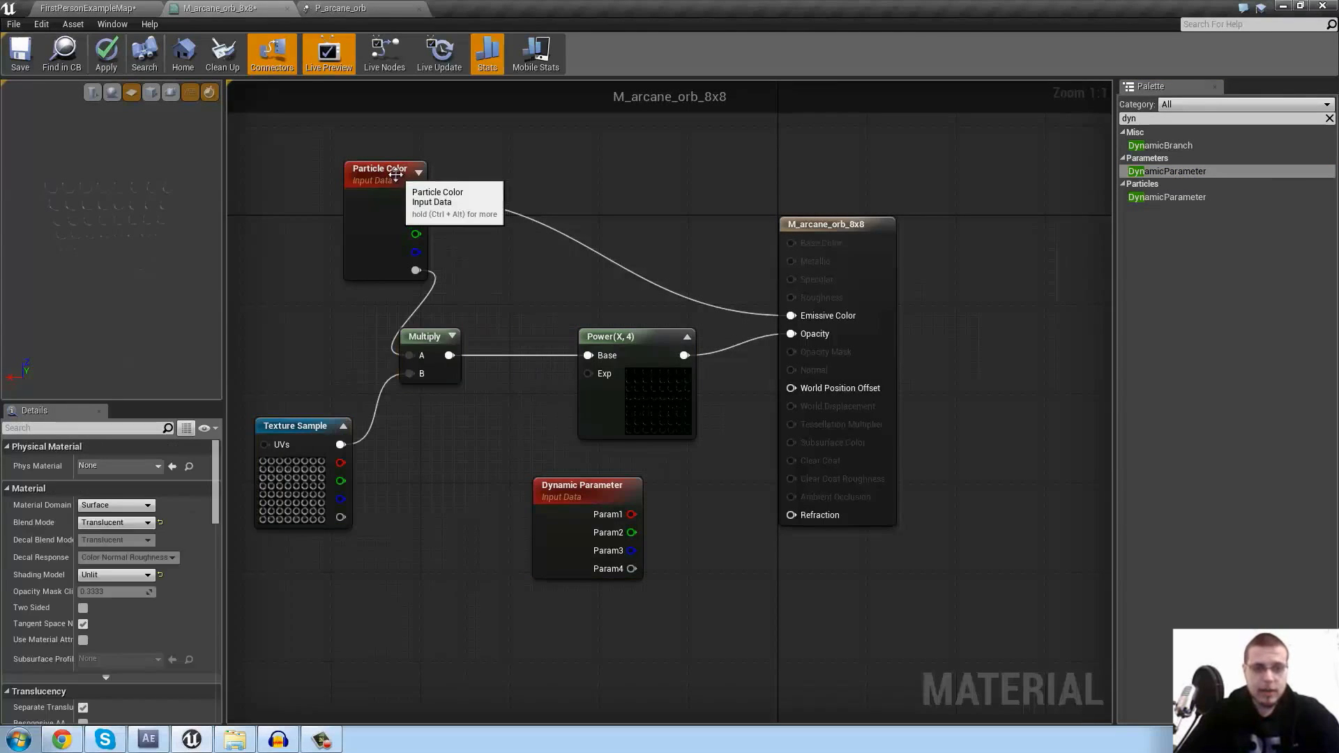
left_click_drag(391, 172, 335, 176)
left_click(396, 159)
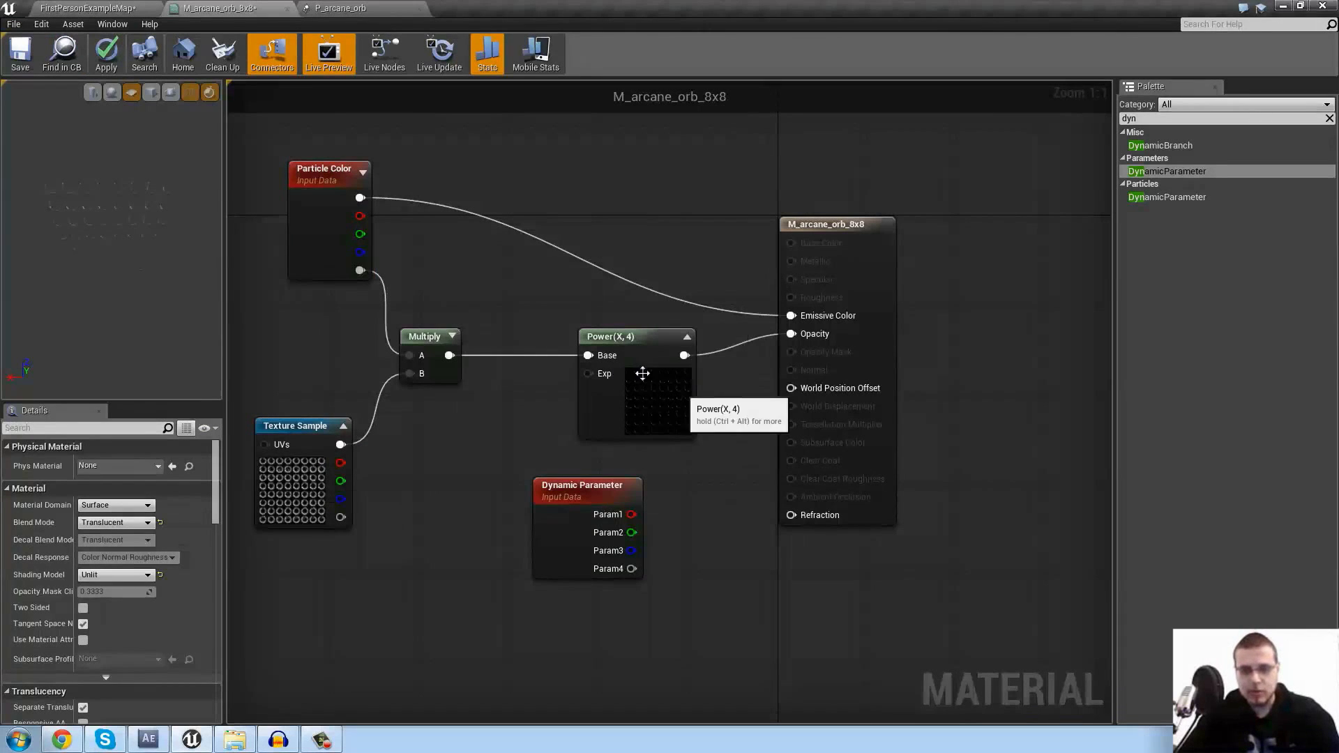
left_click_drag(584, 490, 495, 408)
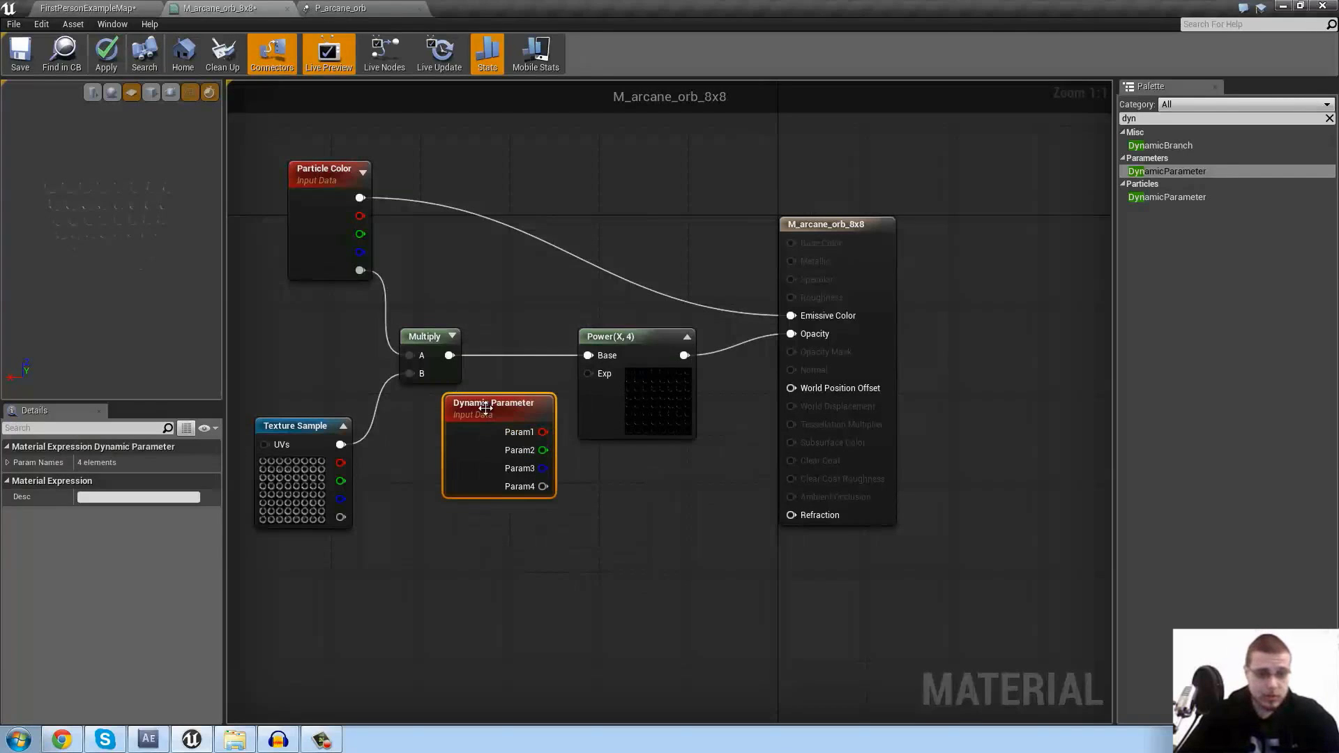
Name the Dynamic Parameter's first parameter Power, connect it to the Power node's Exp, and space the nodes apart
left_click(8, 462)
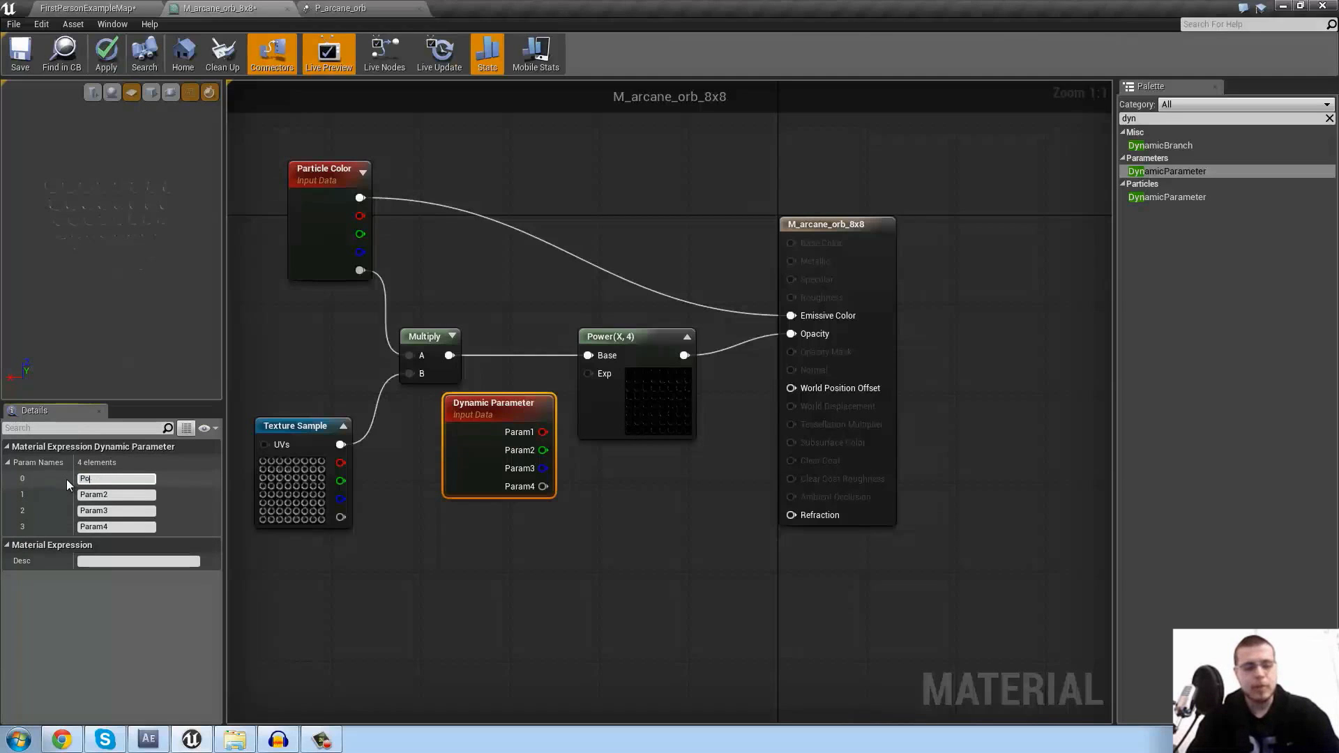
left_click_drag(544, 432, 590, 373)
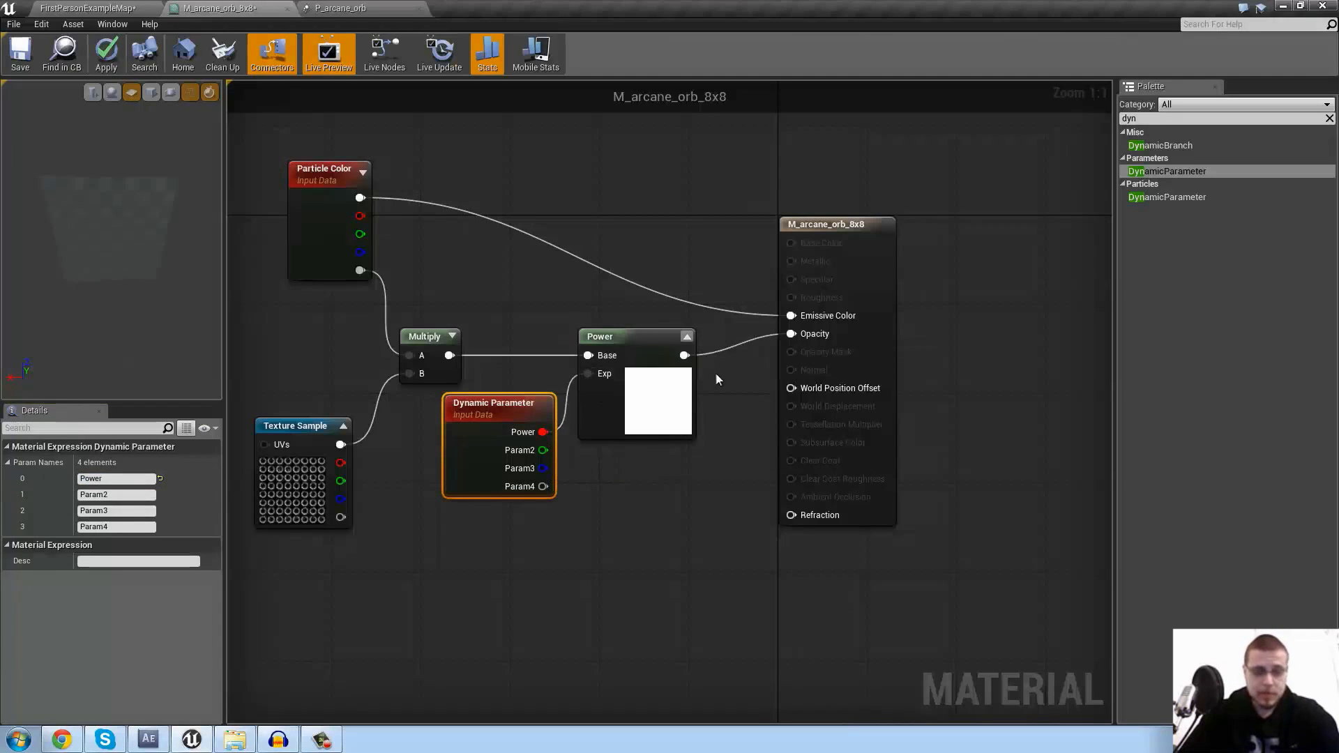
left_click_drag(491, 421, 483, 419)
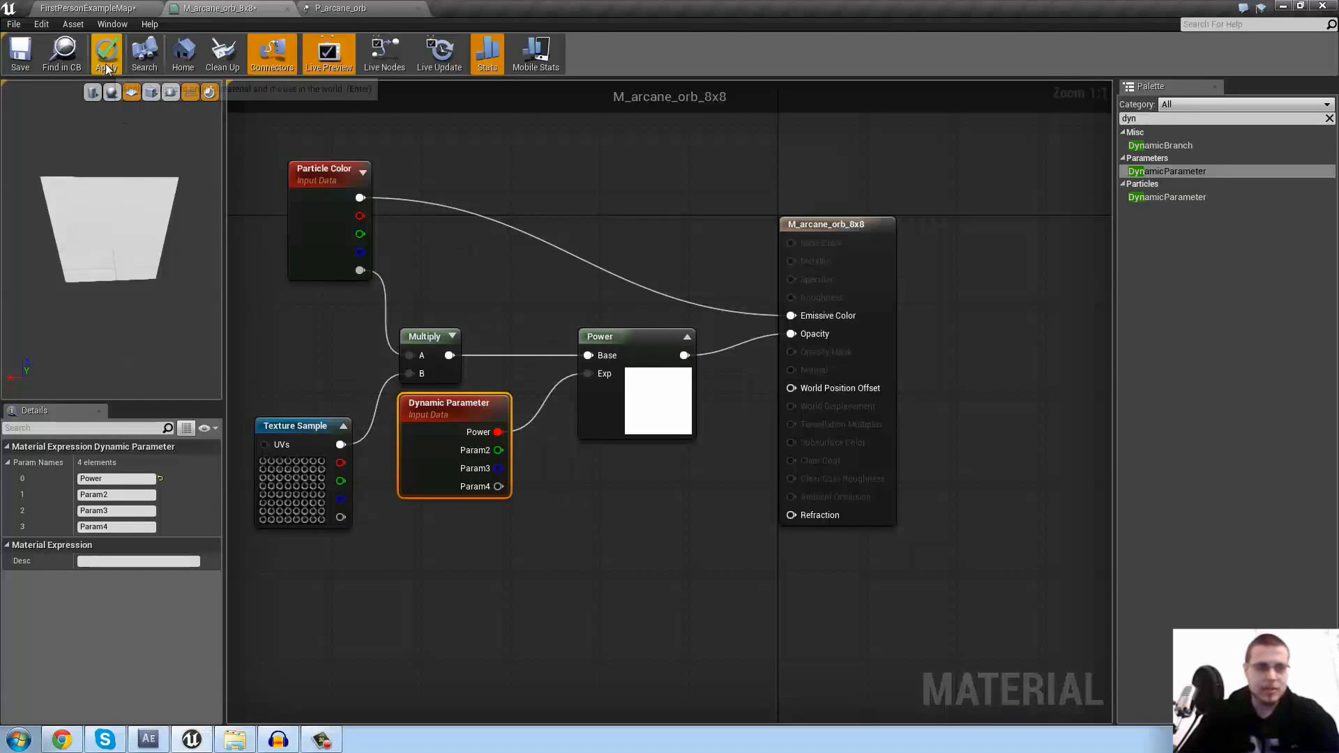
Add a Dynamic parameter module to the particle emitter in P_arcane_orb
left_click(341, 11)
right_click(432, 339)
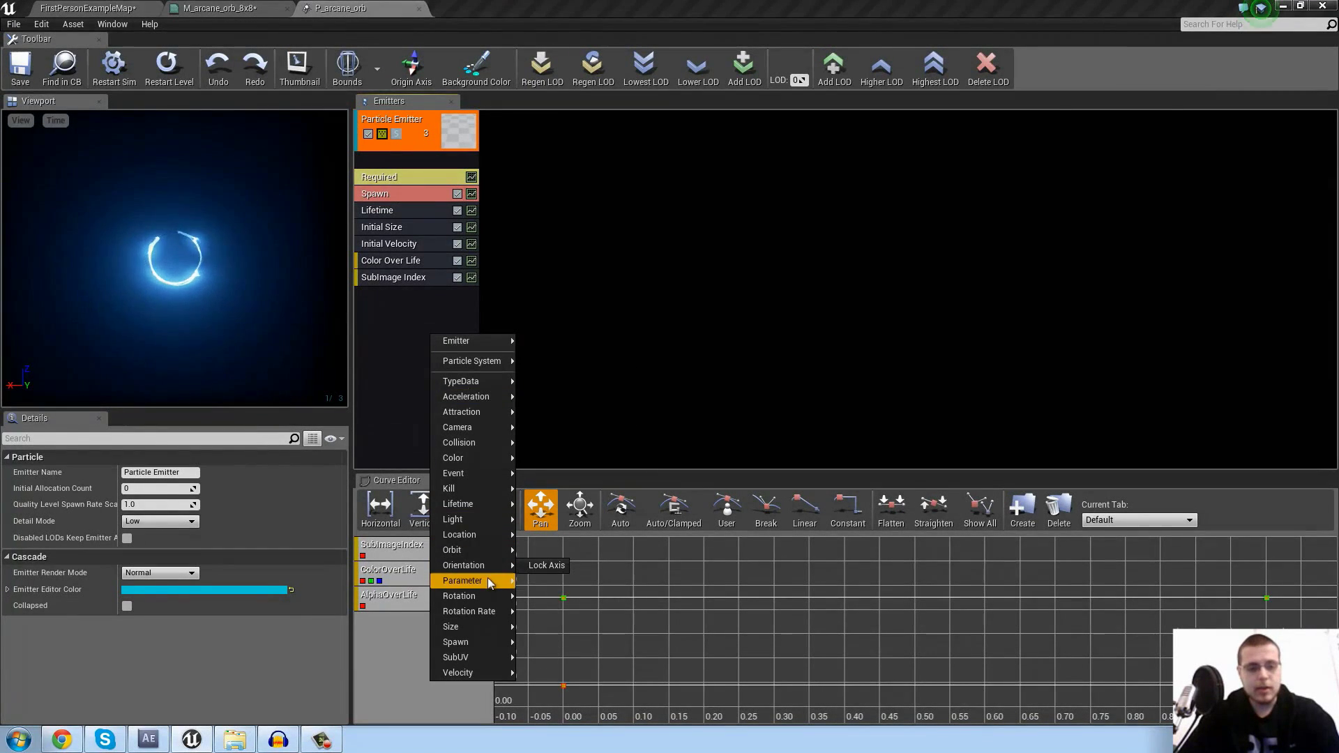
mouse_move(487, 579)
left_click(533, 580)
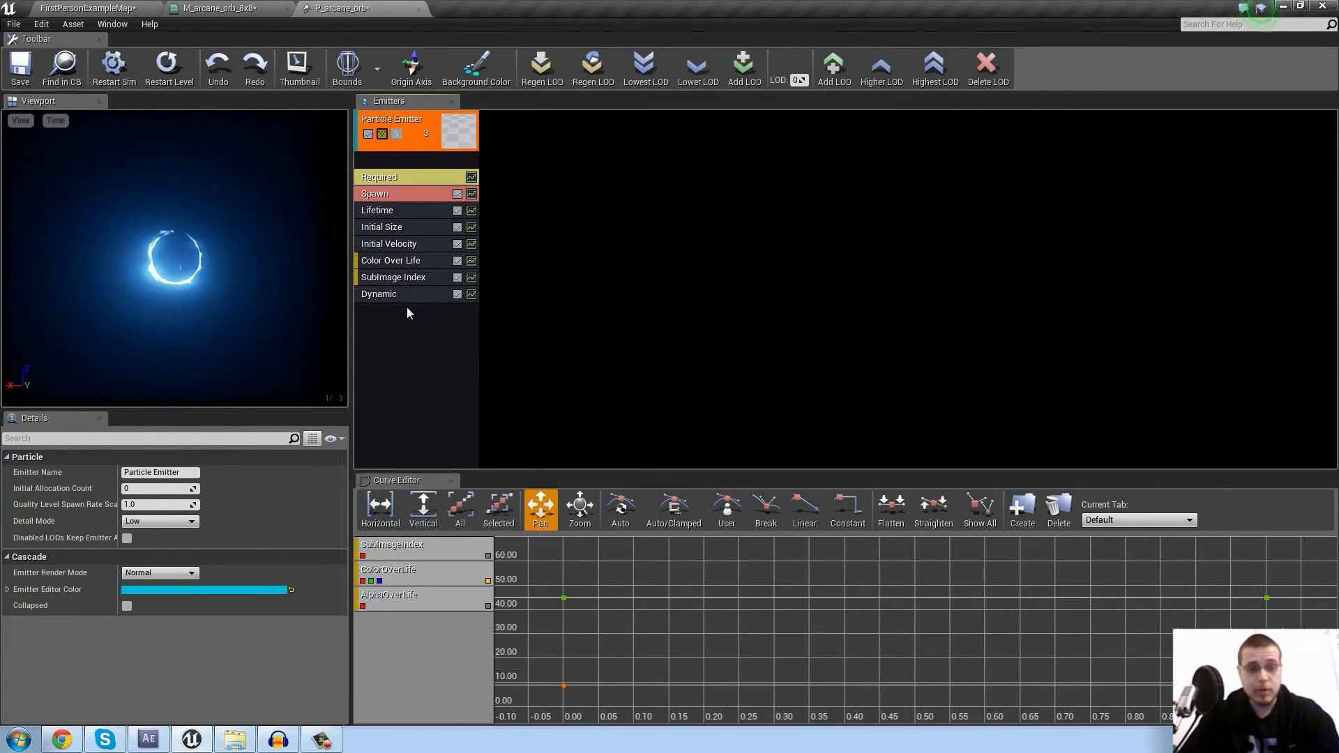
Expand the Dynamic module's first parameter, and apply the changes in the M_arcane_orb_8x8 material
left_click(398, 296)
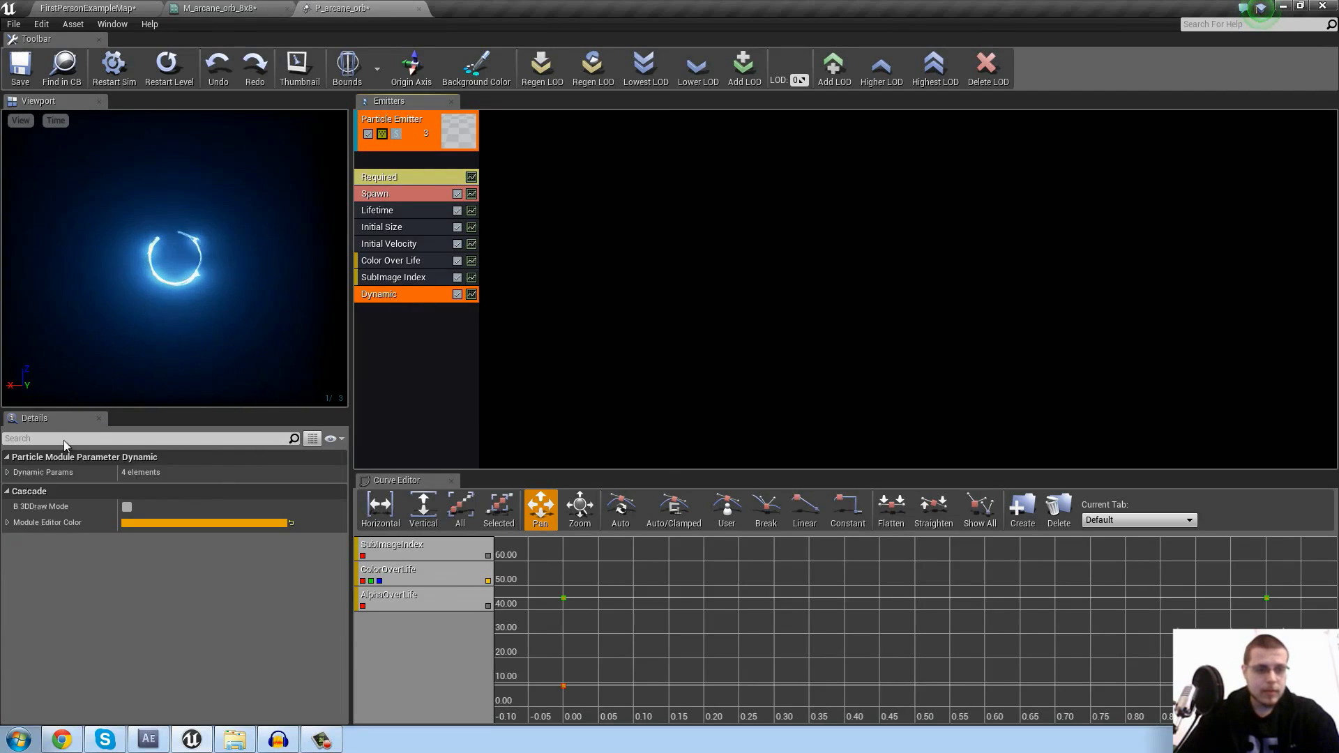
left_click(7, 474)
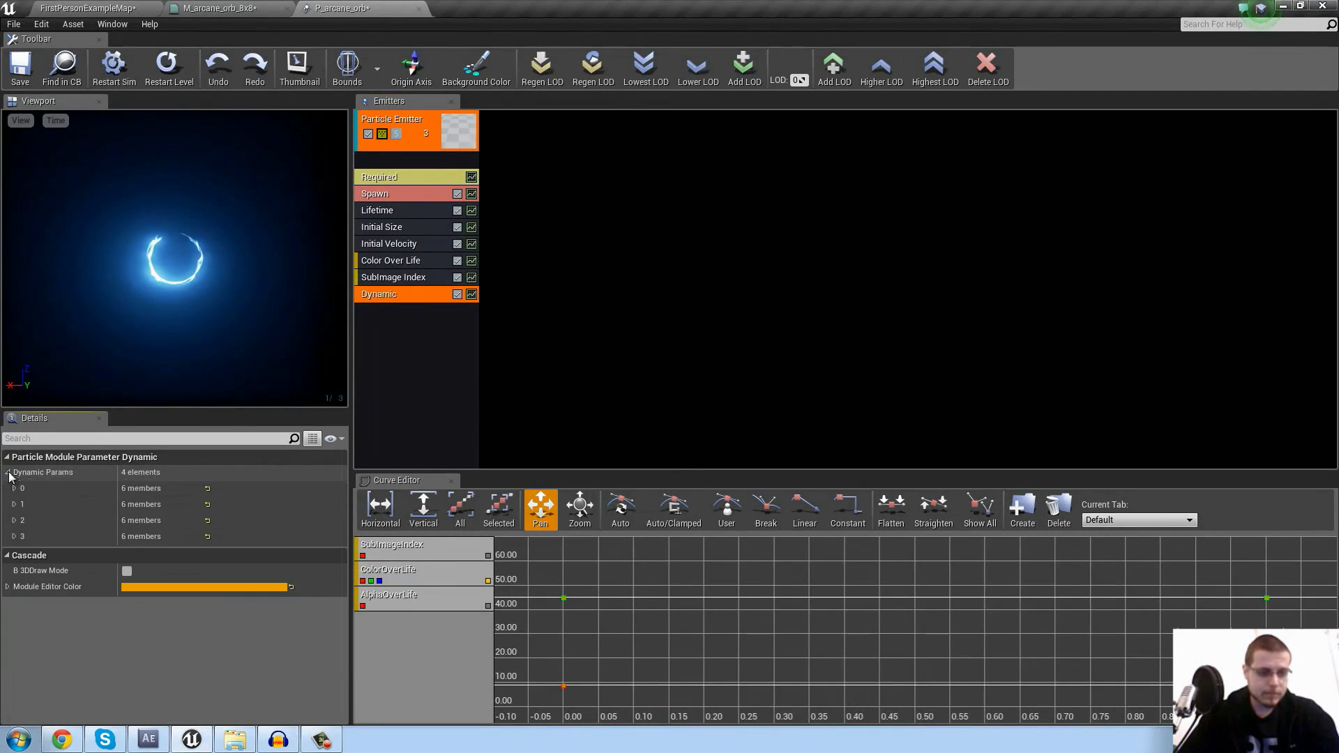
left_click(14, 489)
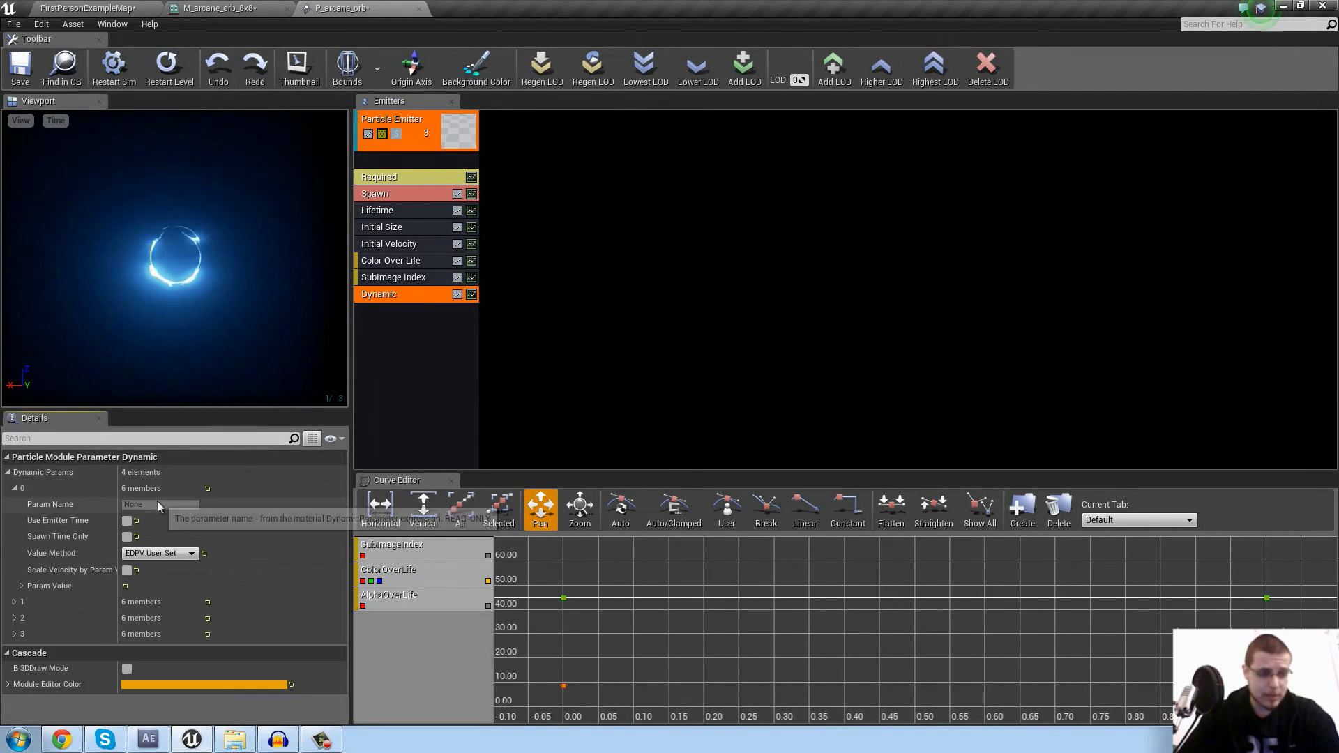
left_click(230, 7)
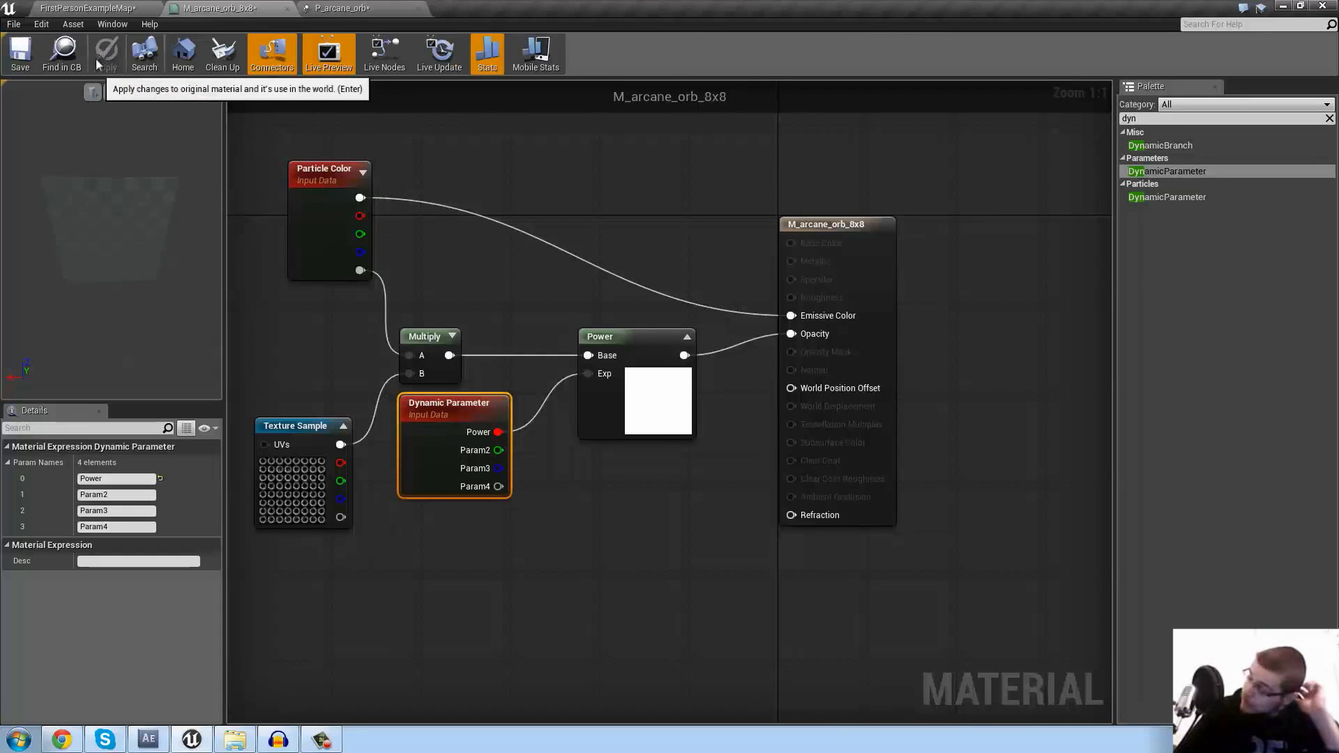
left_click(341, 7)
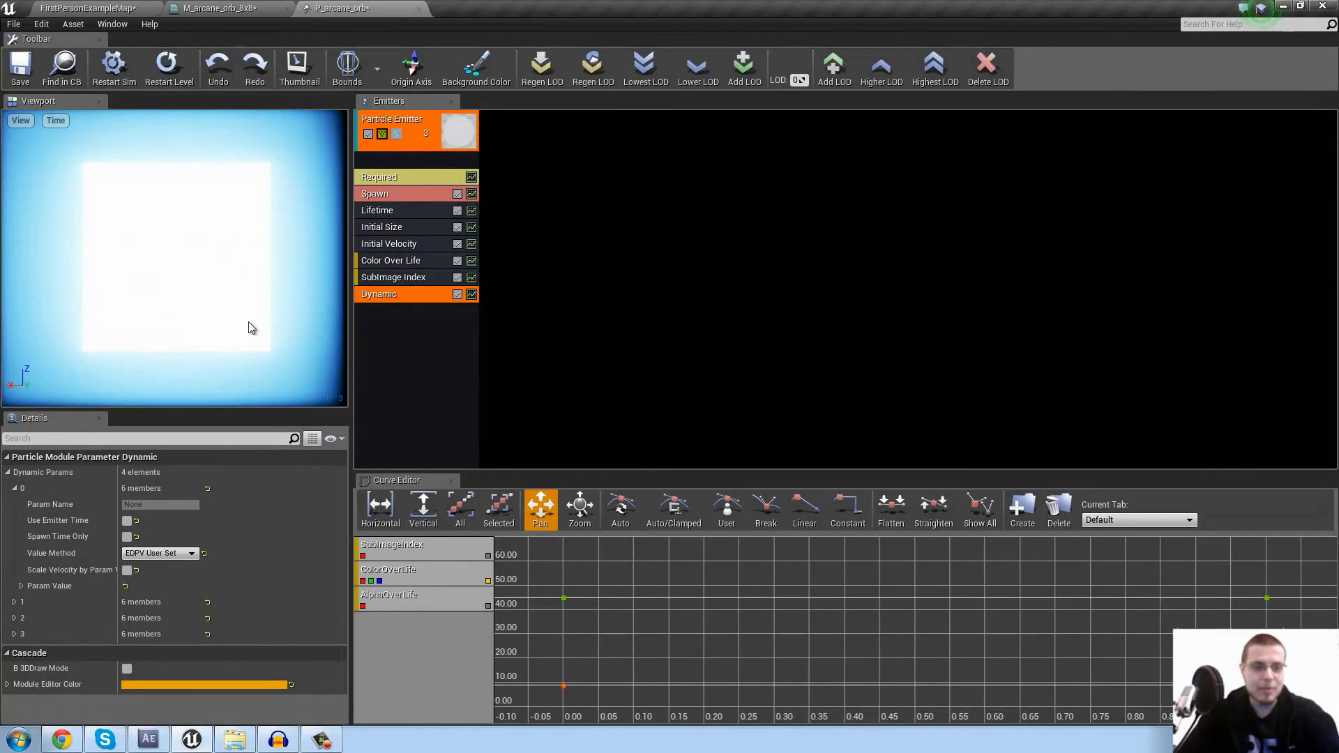
Set the first dynamic parameter's value to Distribution Float Constant Curve, and send the Dynamic module to the Curve Editor
left_click(20, 586)
left_click(30, 603)
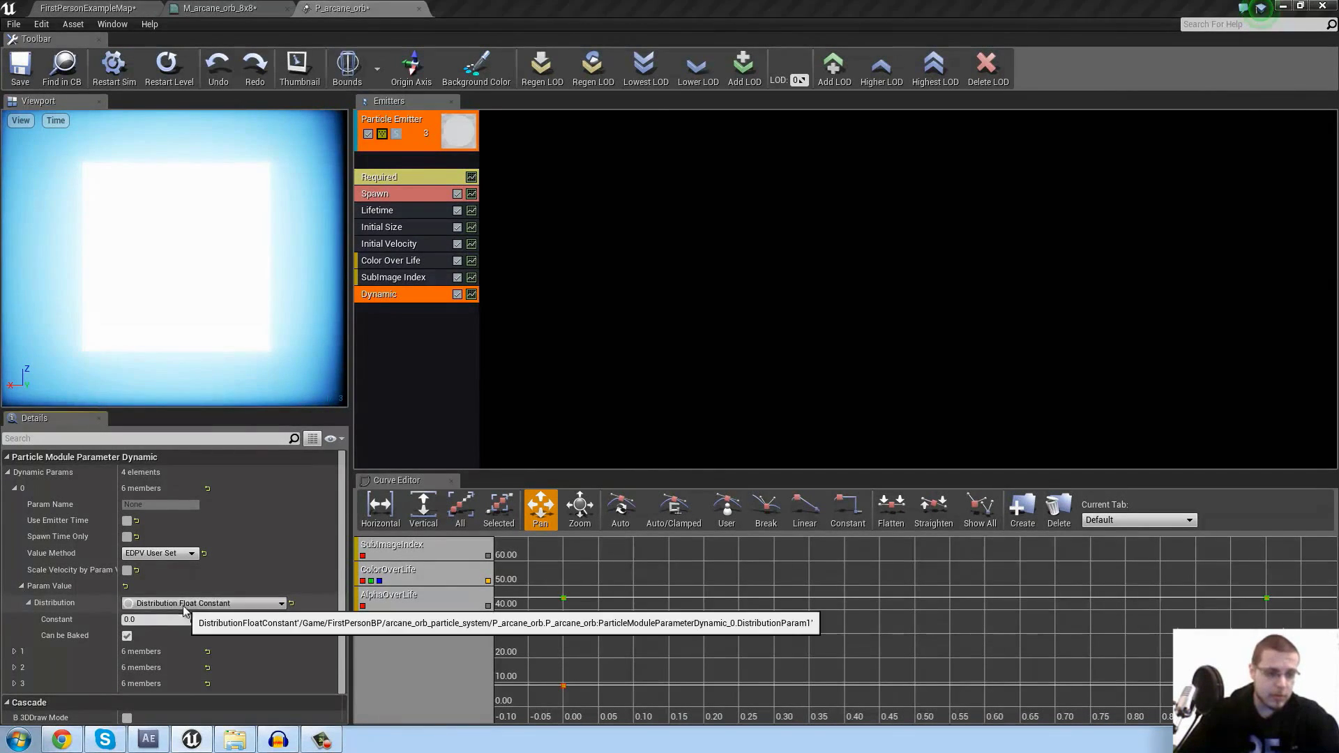
left_click(203, 603)
left_click(210, 658)
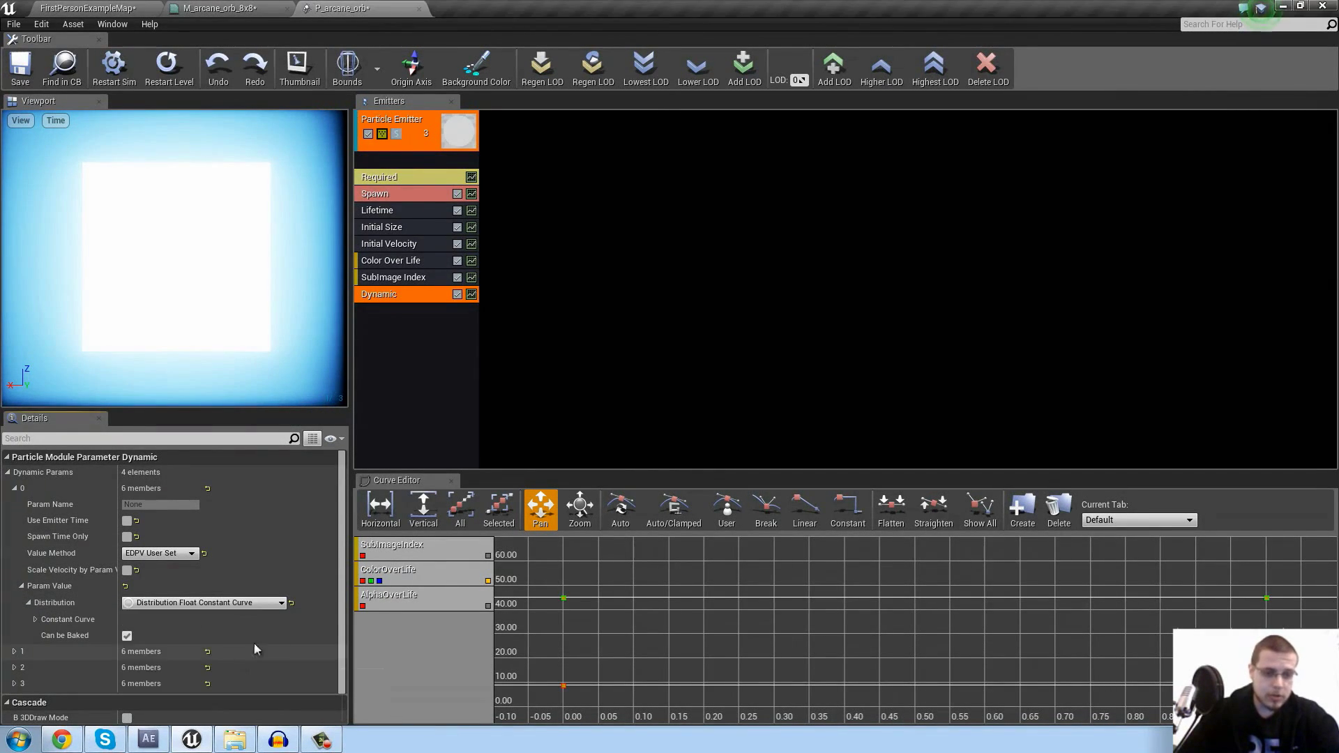
left_click(472, 294)
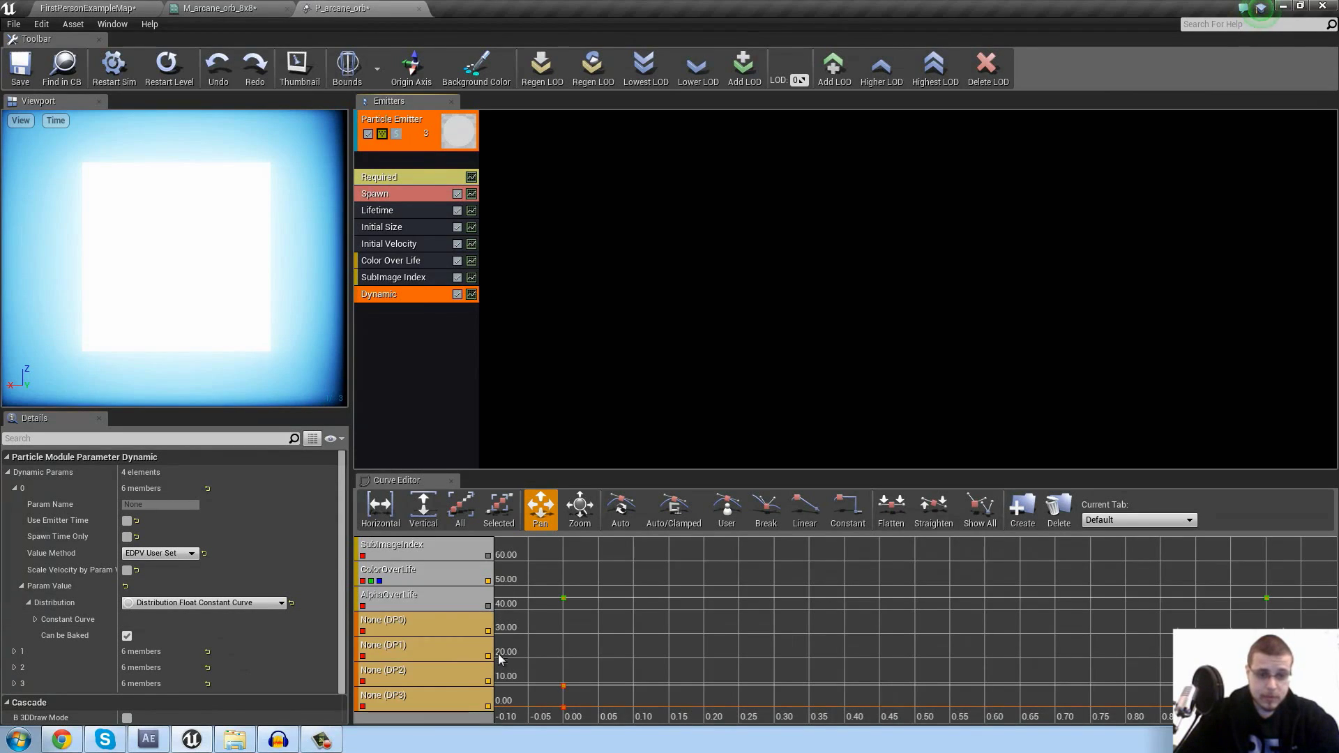
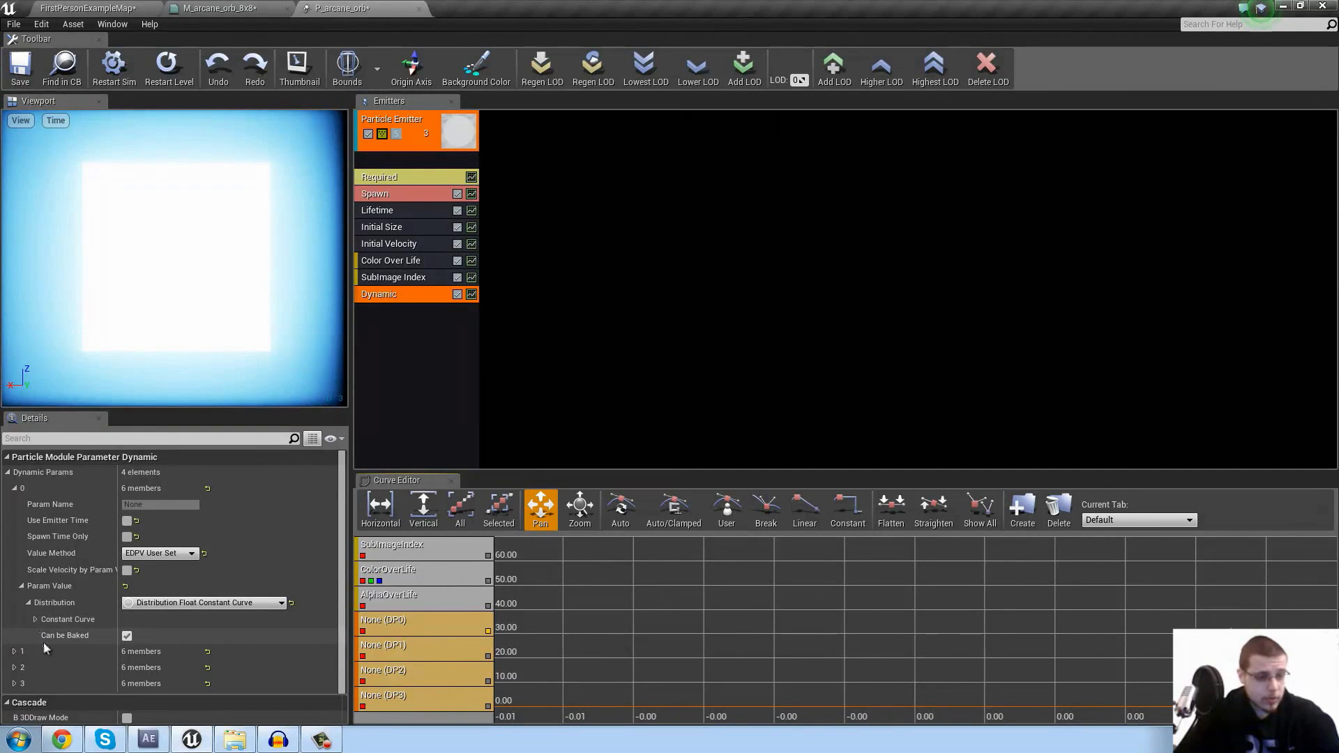
Give the constant curve two points: In Val 0 with Out Val 1, and In Val 1 with Out Val 4
left_click(35, 620)
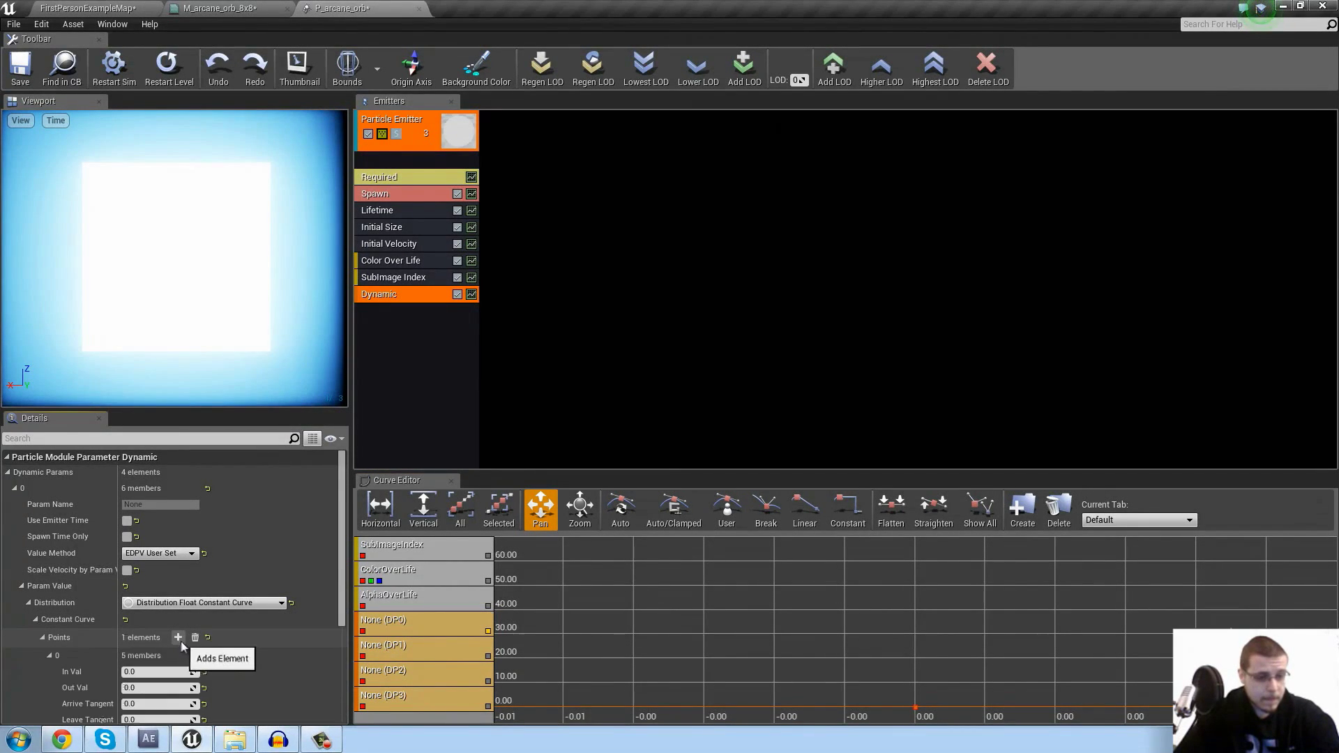
scroll(261, 683, "down", 4)
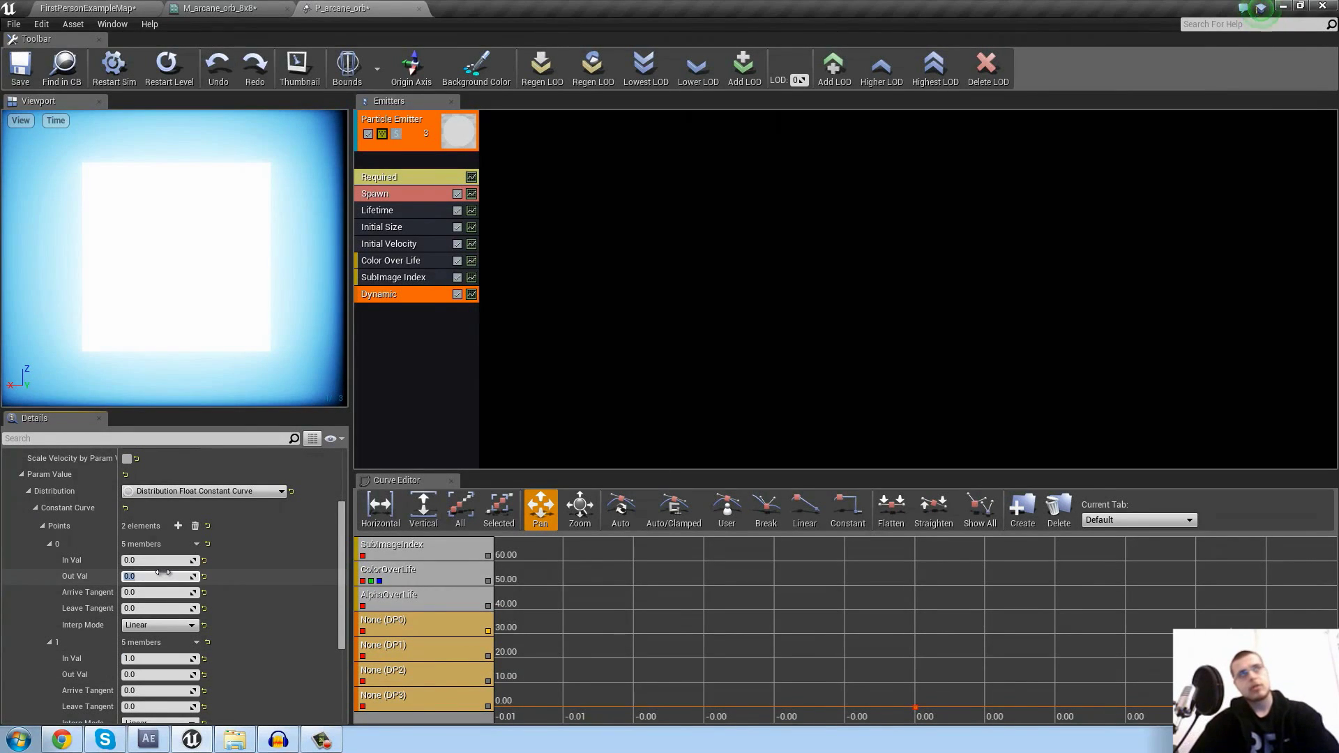
type("1")
key("Return")
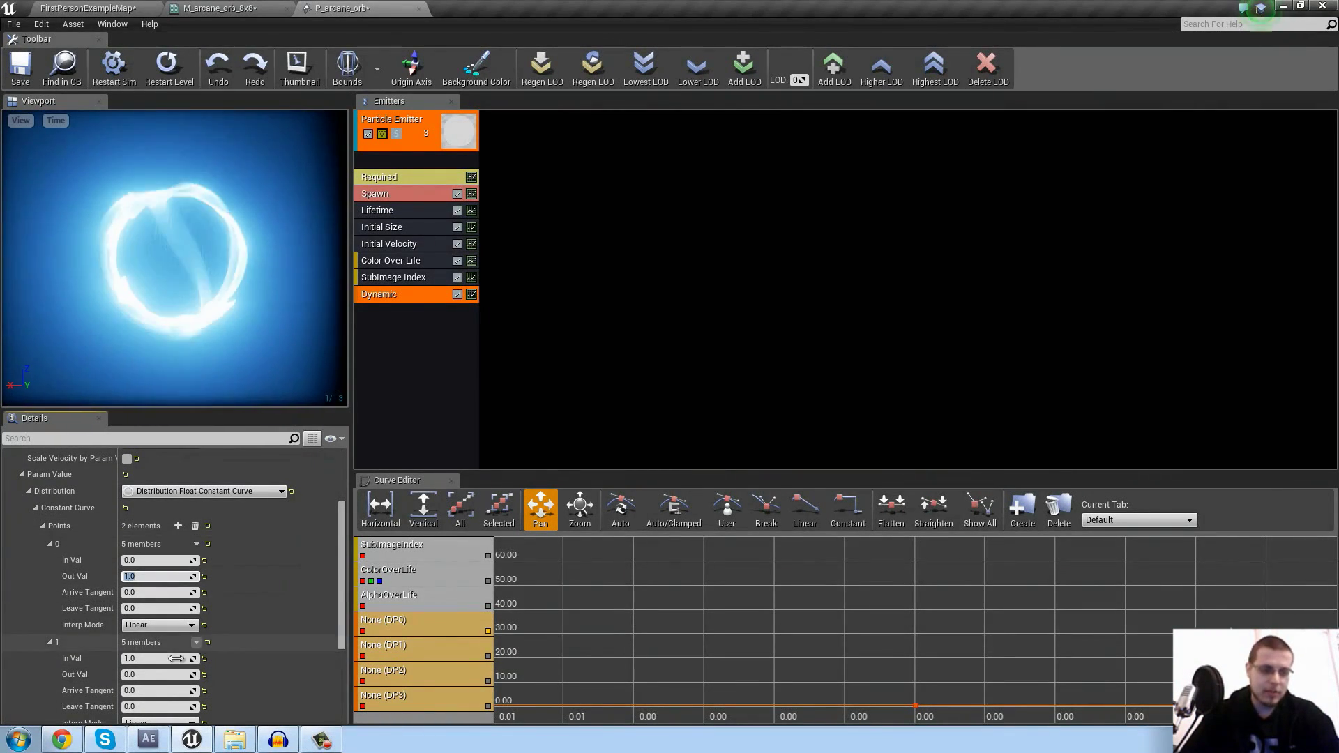
left_click(143, 677)
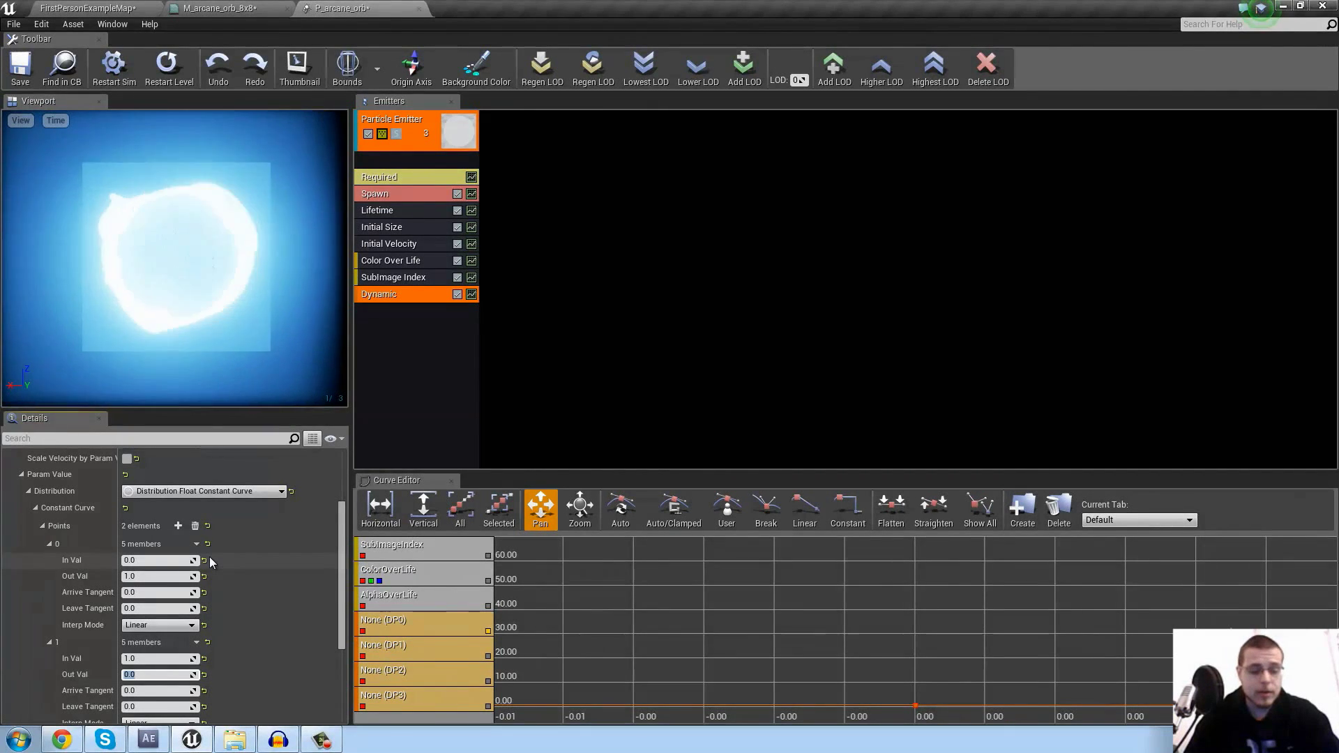
type("4")
key("Return")
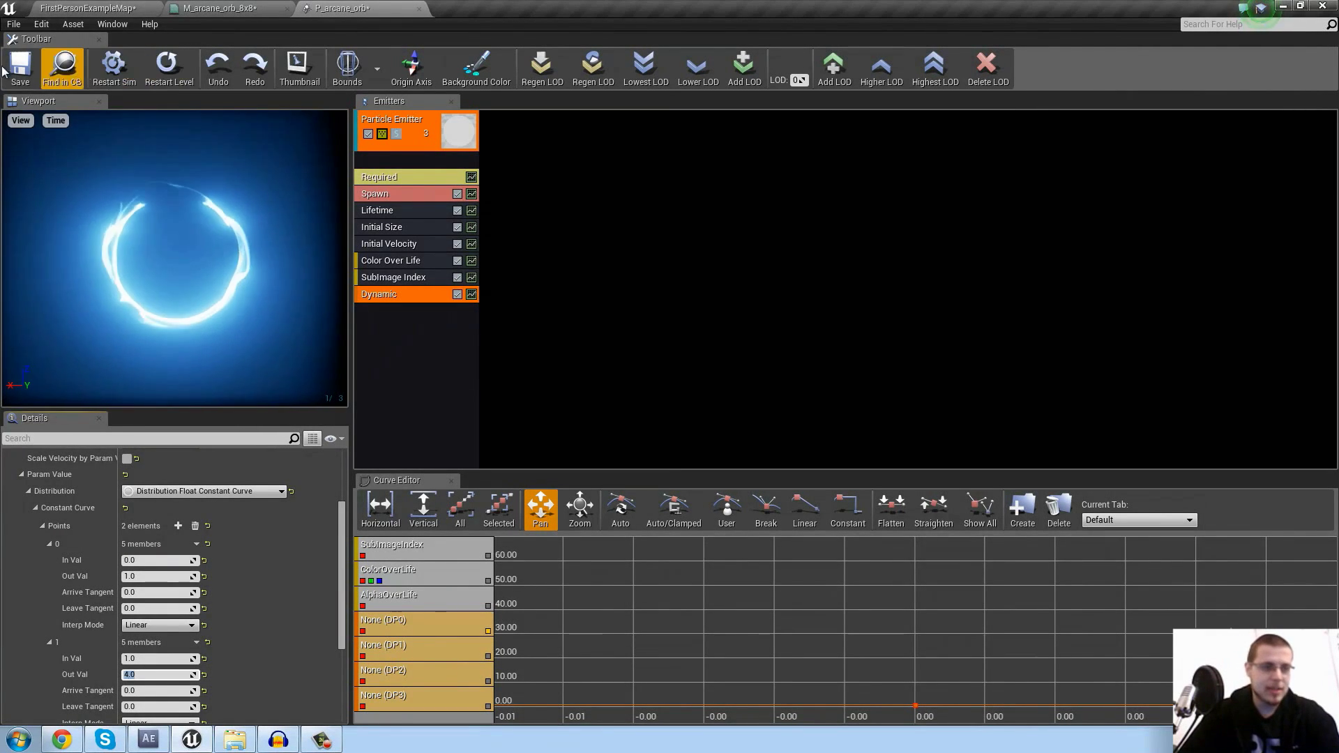
left_click(558, 217)
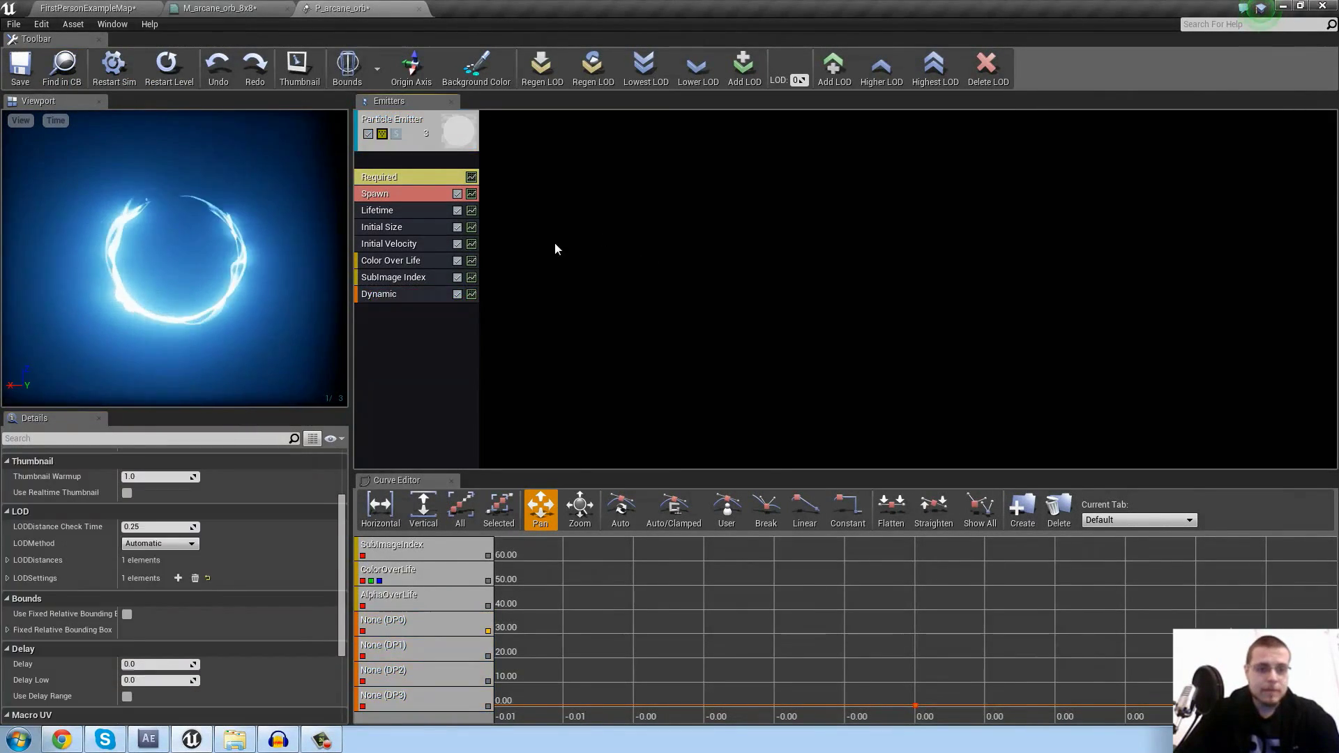
left_click(398, 295)
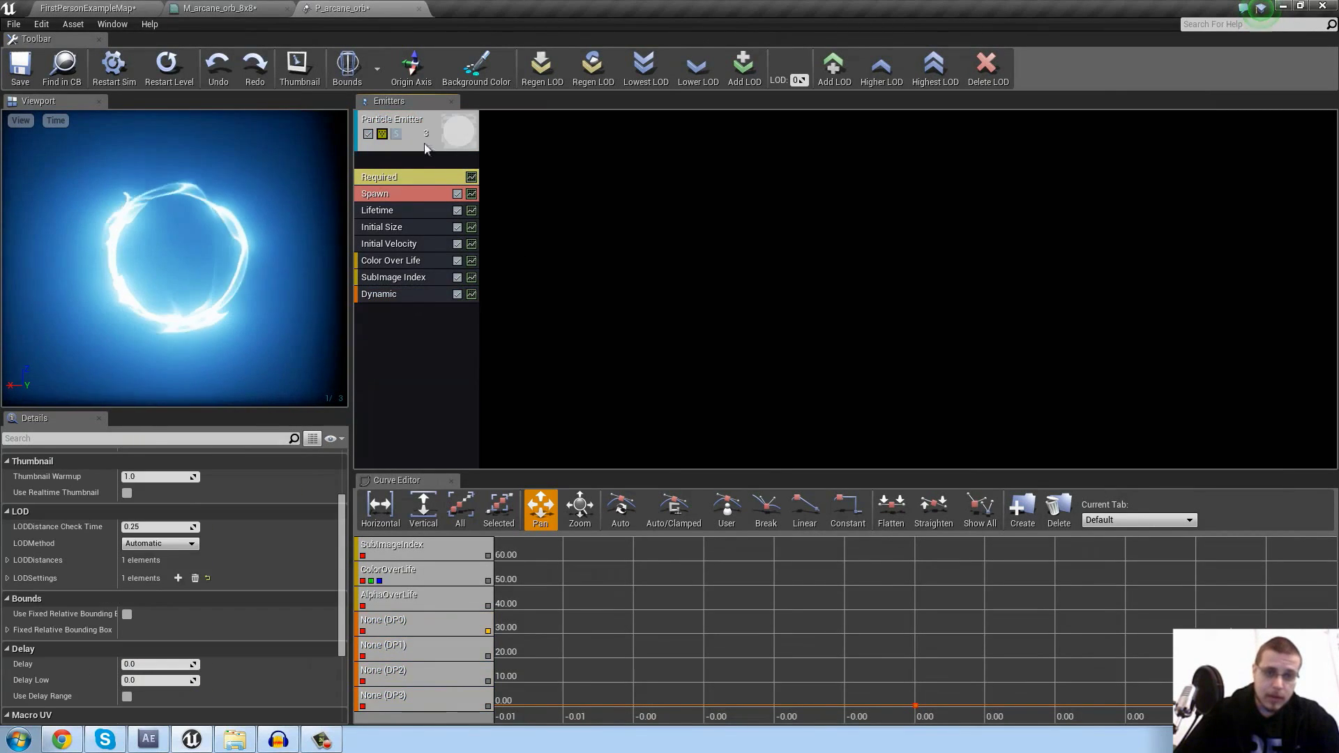
right_click(426, 144)
mouse_move(481, 151)
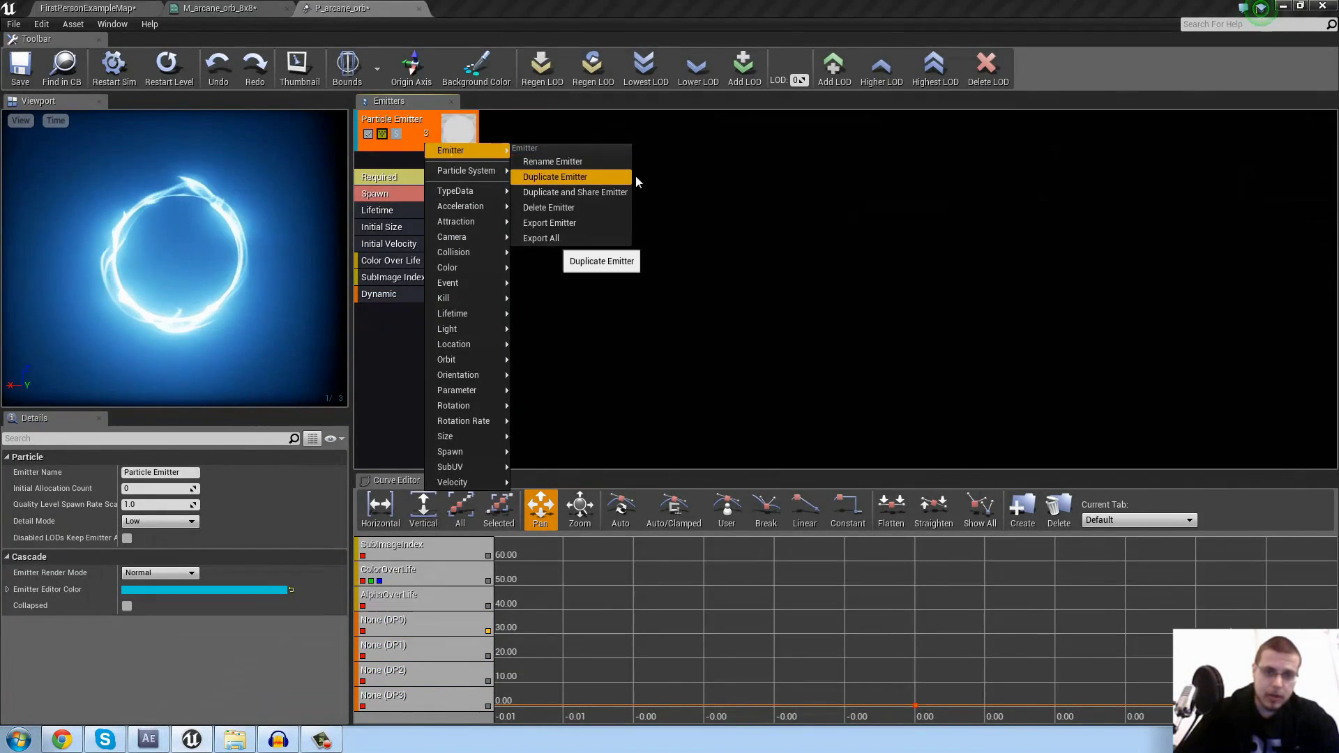
left_click(551, 131)
Rename the particle emitter as arcane_orb_main
left_click(401, 123)
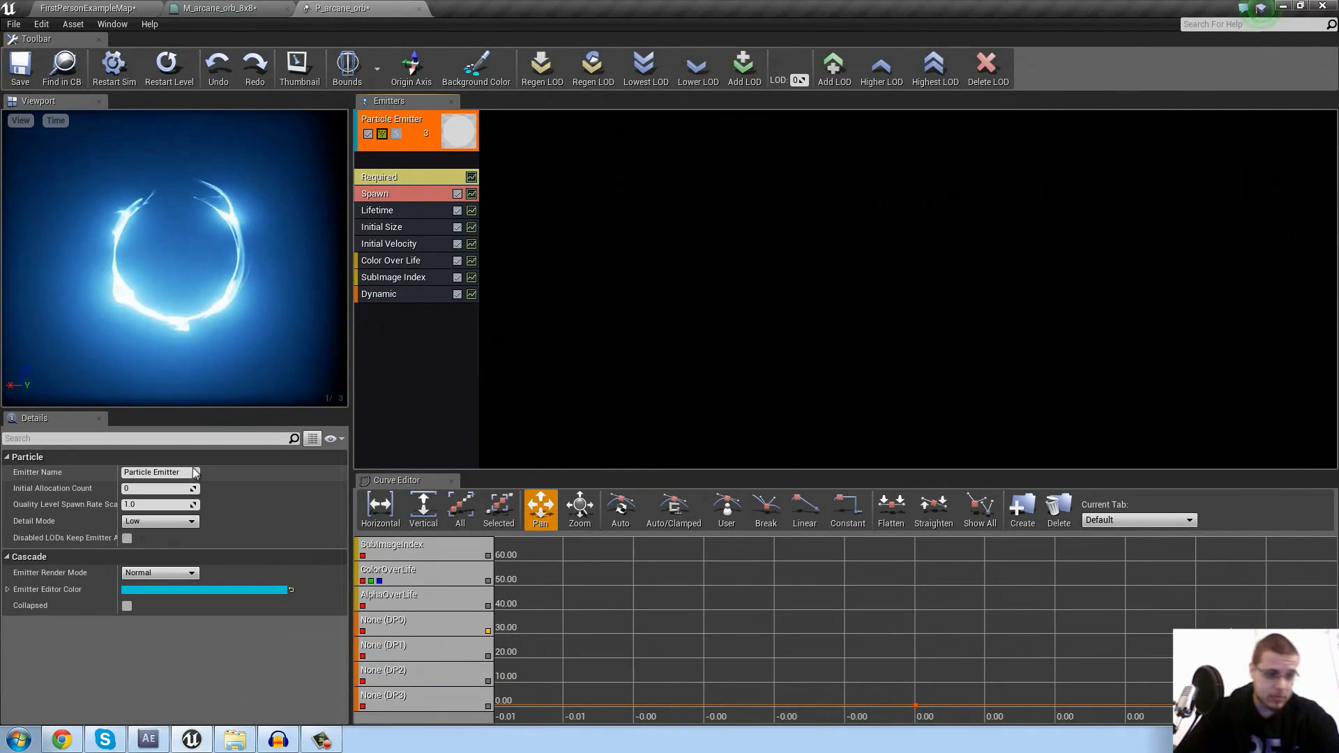
left_click(147, 473)
key("ctrl+a")
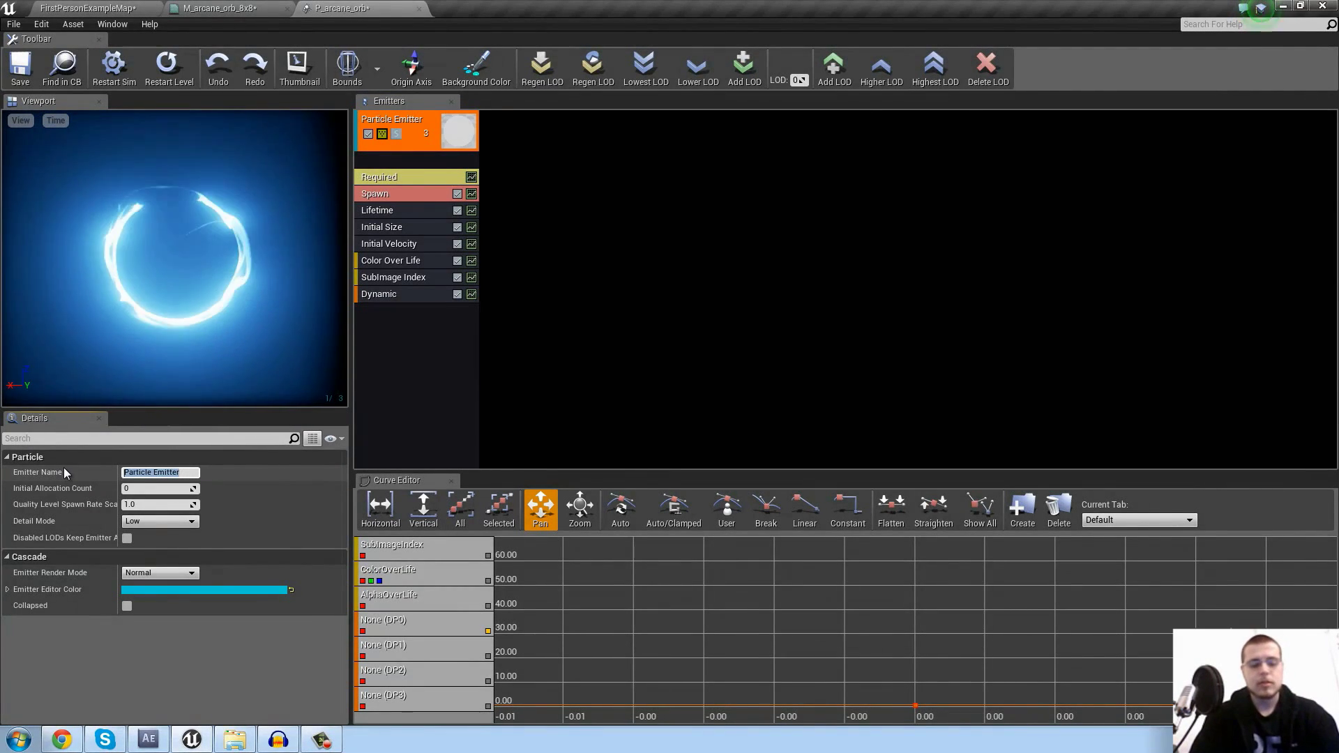
type("arcane_orb_main")
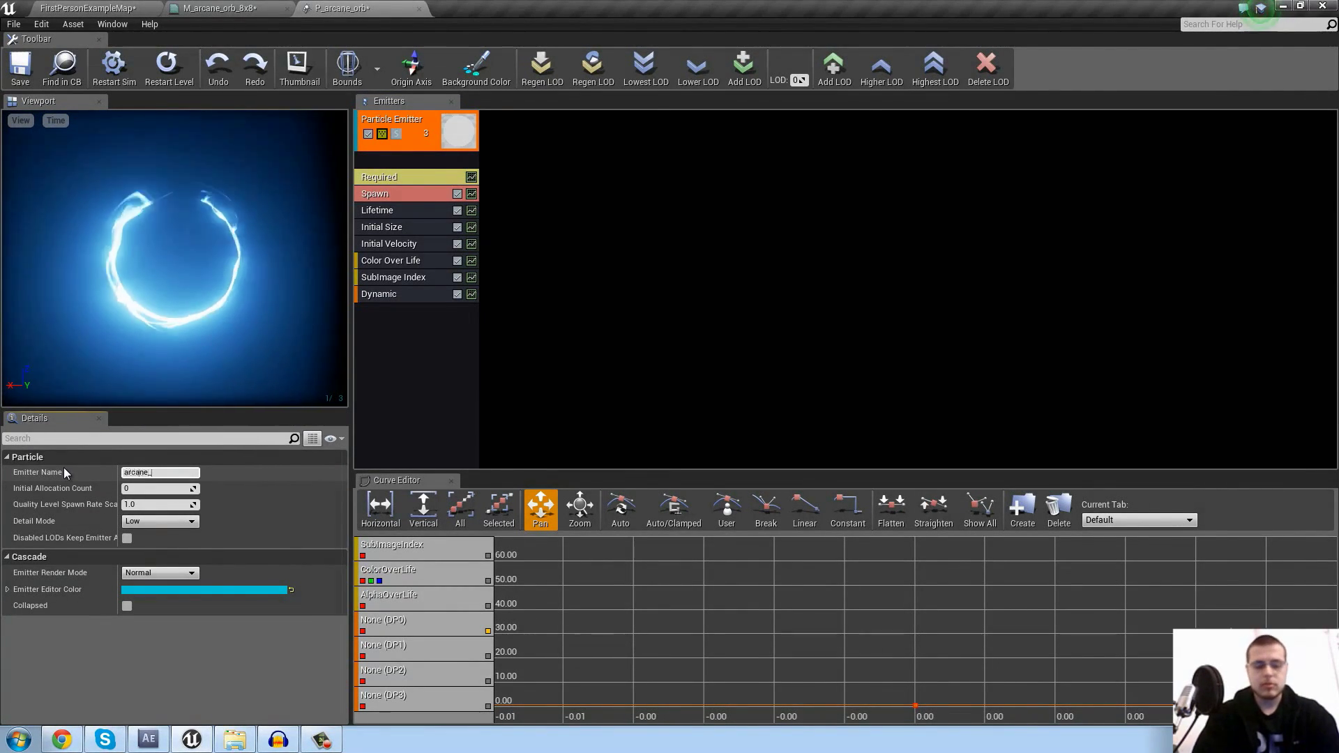
key("Return")
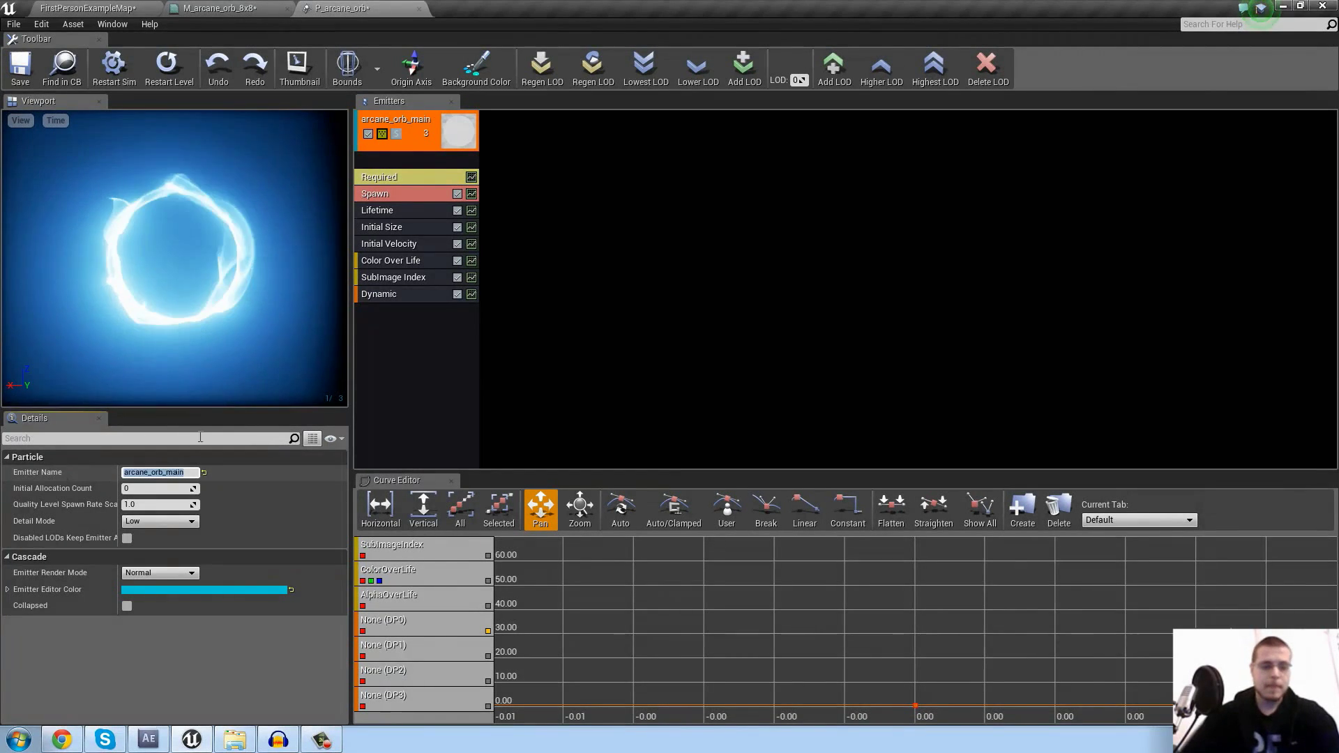
Duplicate the arcane_orb_main emitter
right_click(390, 120)
mouse_move(412, 124)
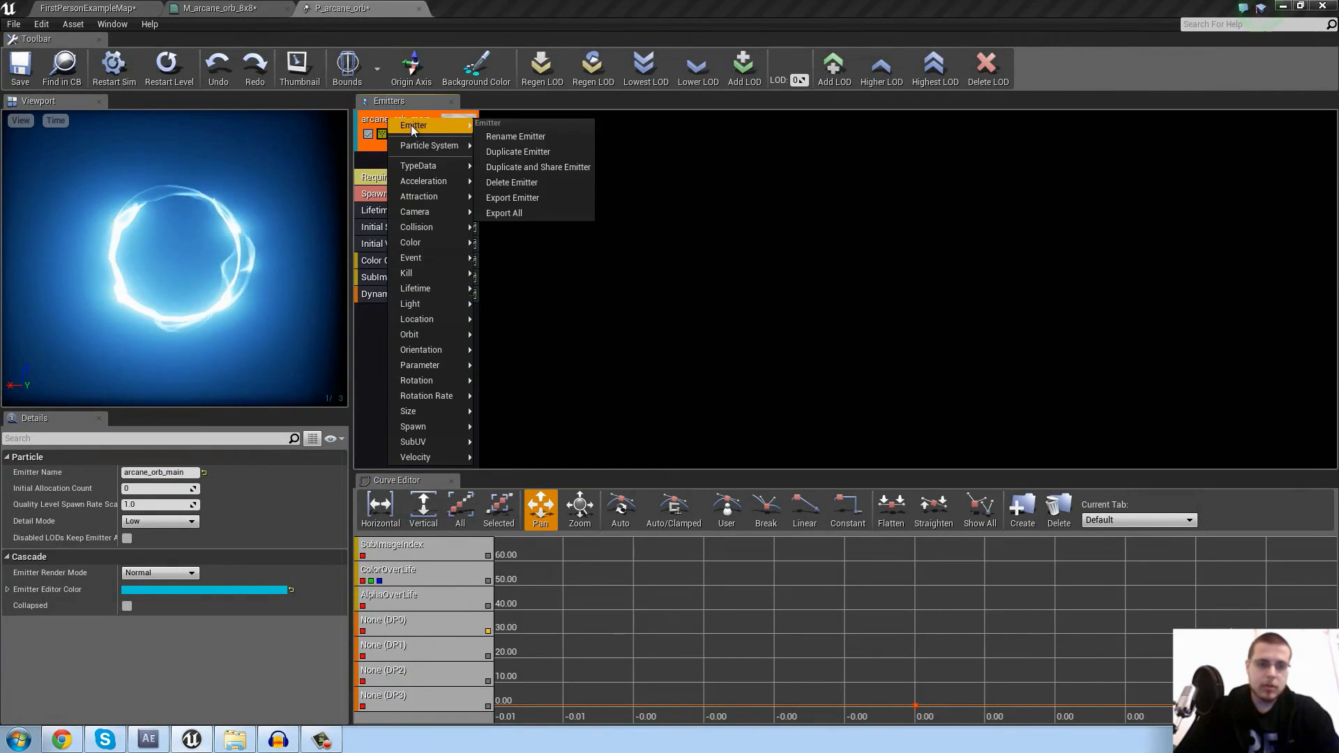
left_click(492, 151)
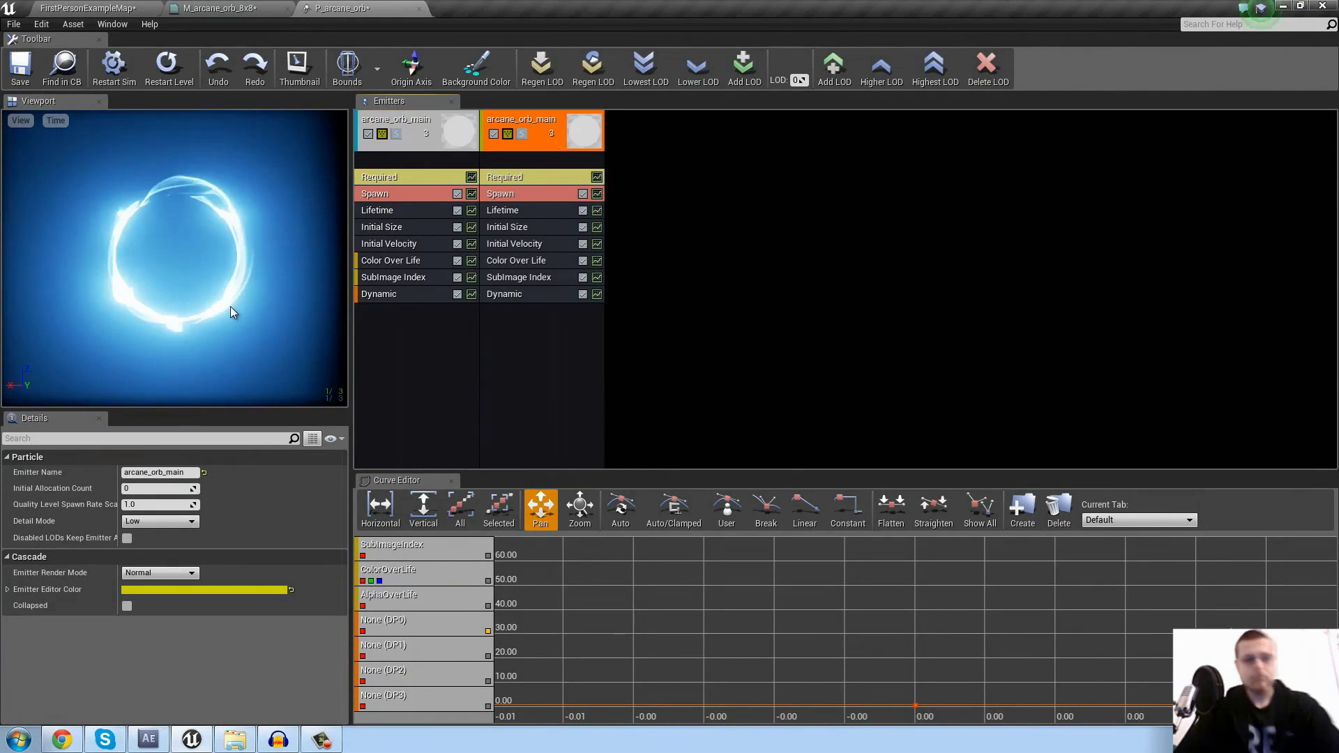
Rename the duplicated emitter as arcane_orb_waves
left_click(159, 473)
type("arcan")
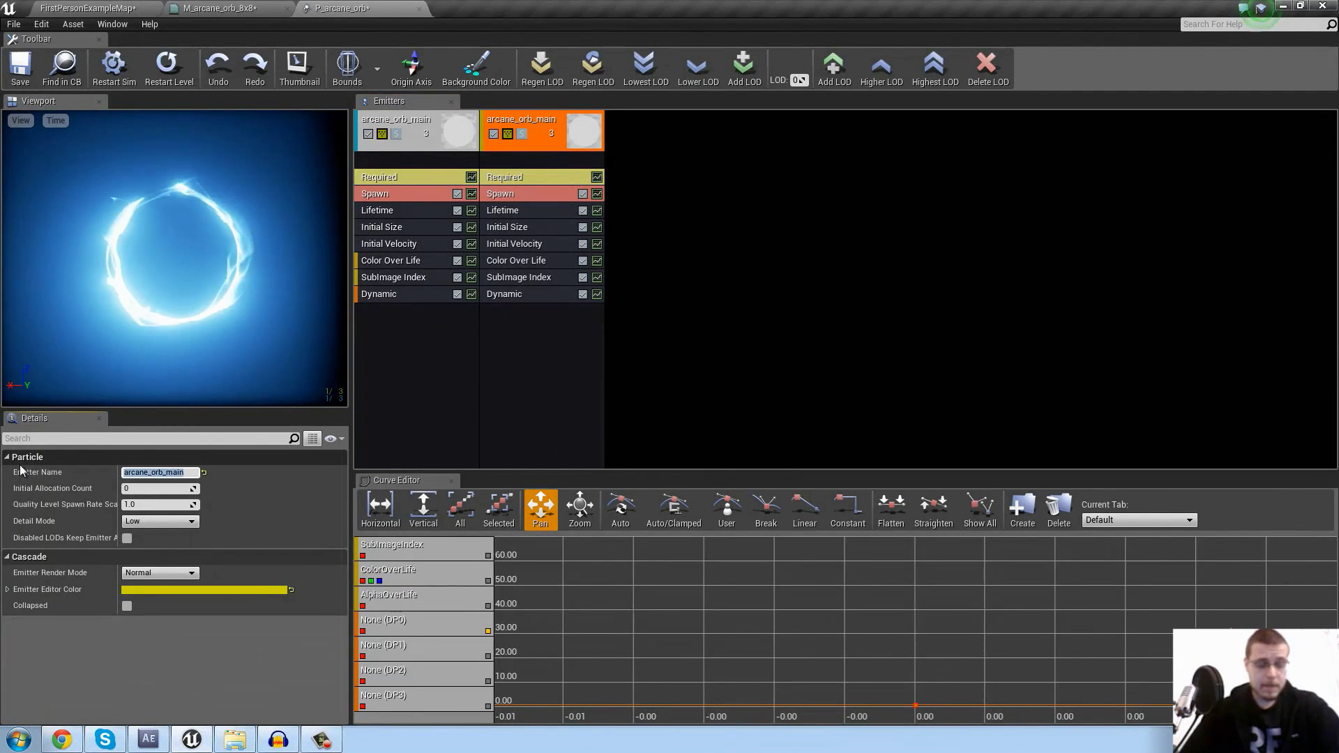
type("e_orb_wves")
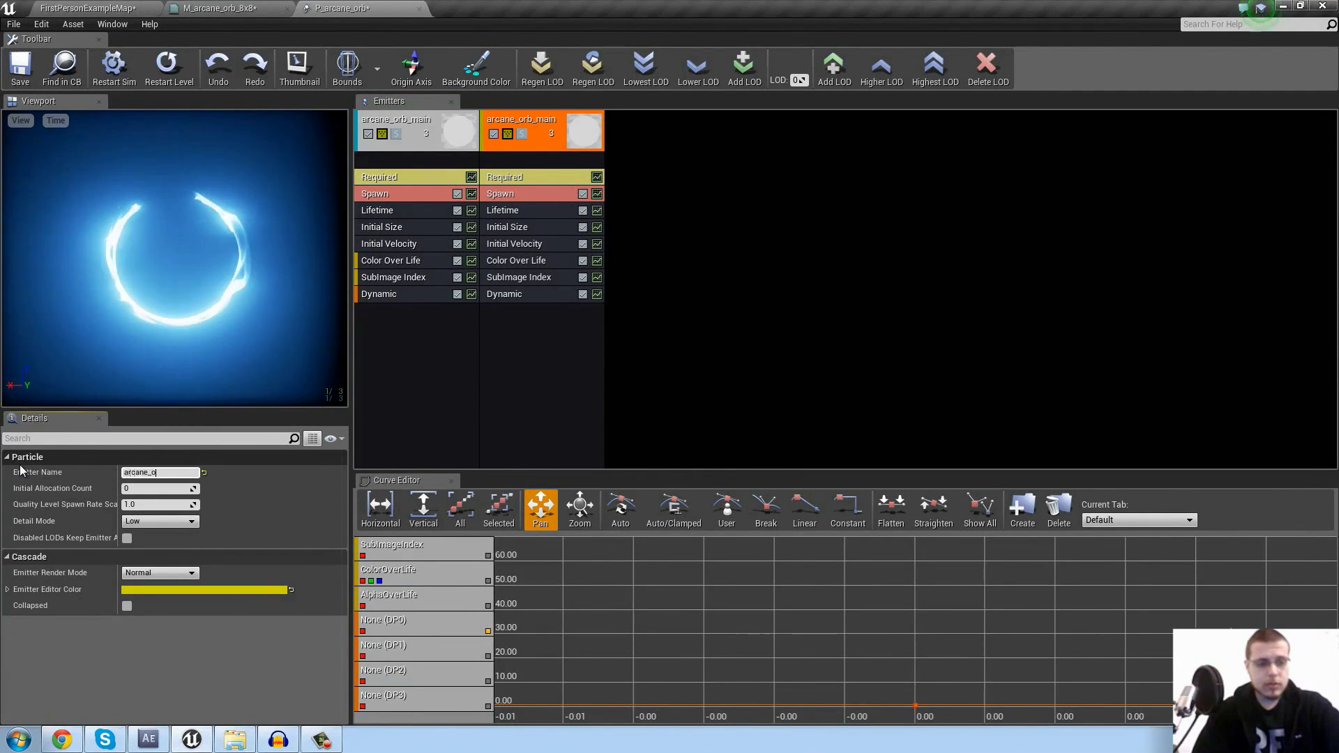
key("BackSpace")
key("BackSpace")
key("BackSpace")
type("aves")
key("Return")
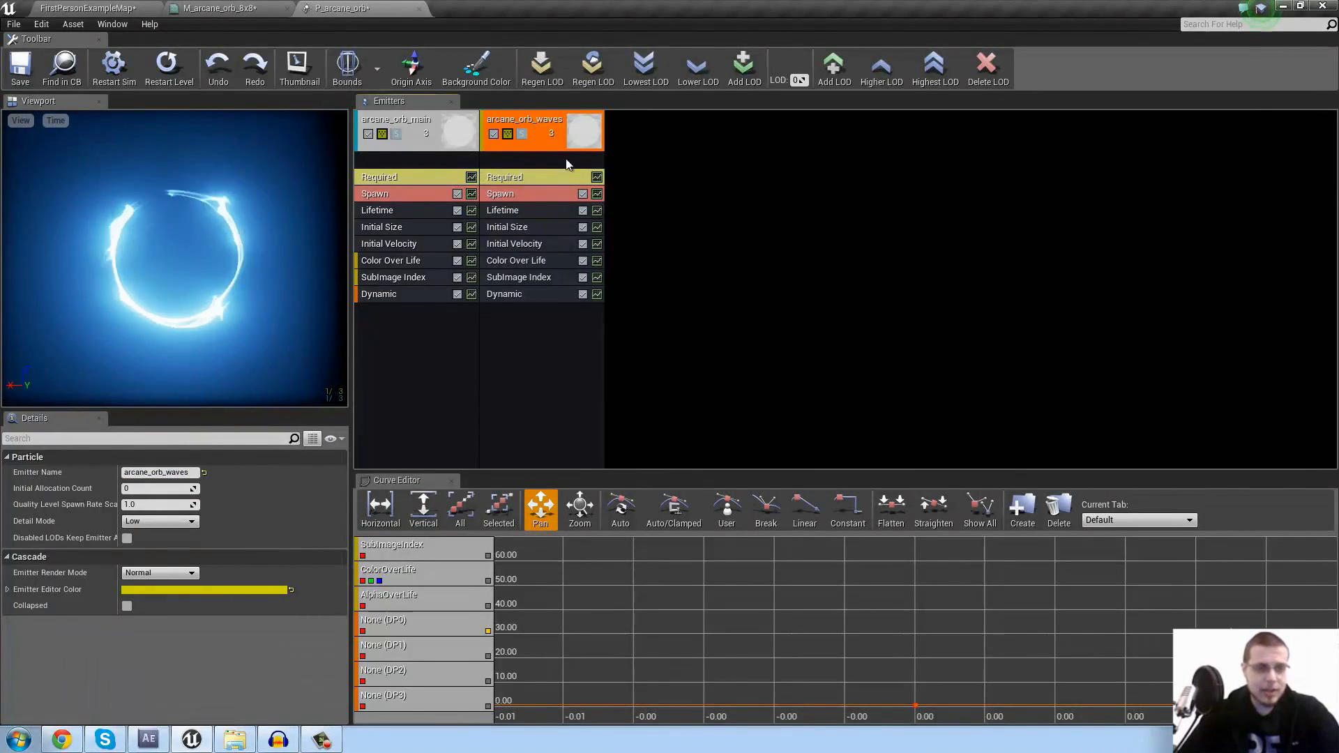
Set the first Color Over Life point of arcane_orb_waves to R 45, G 6, B 60, and disable the arcane_orb_main emitter
left_click(542, 269)
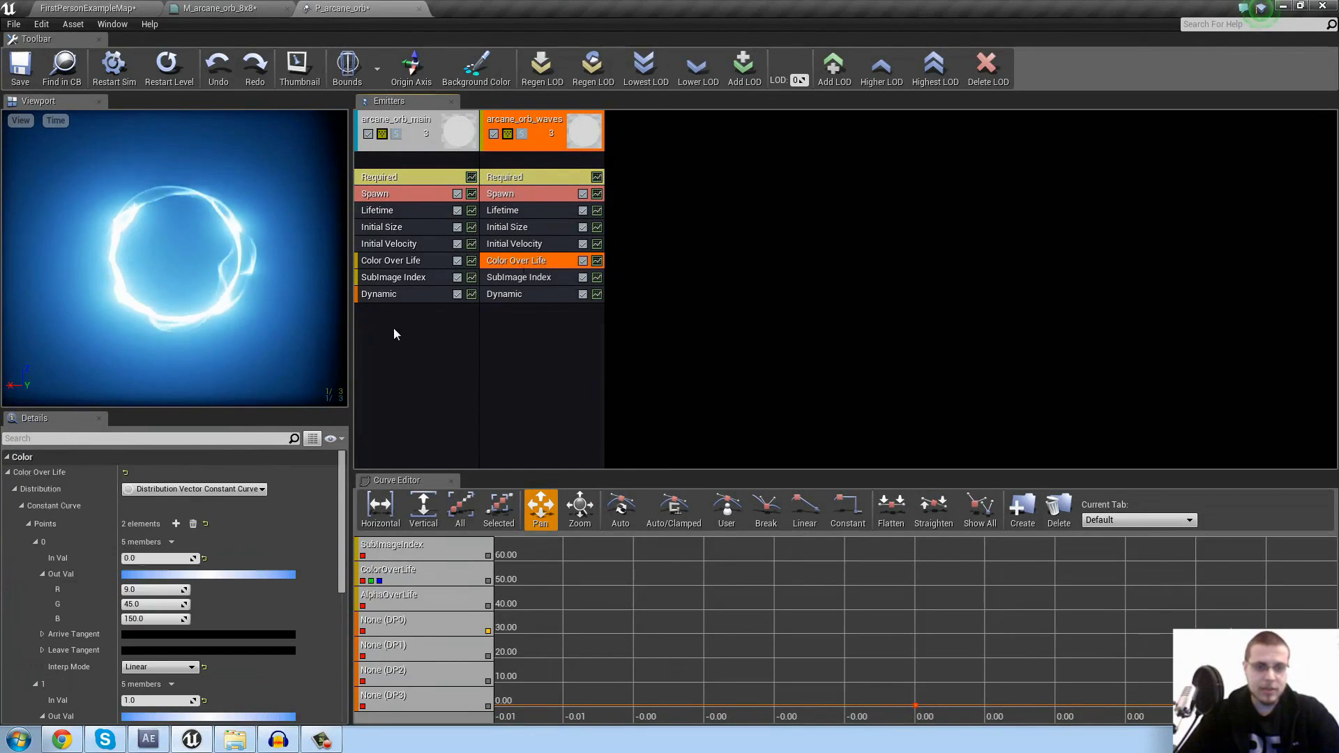
left_click(155, 618)
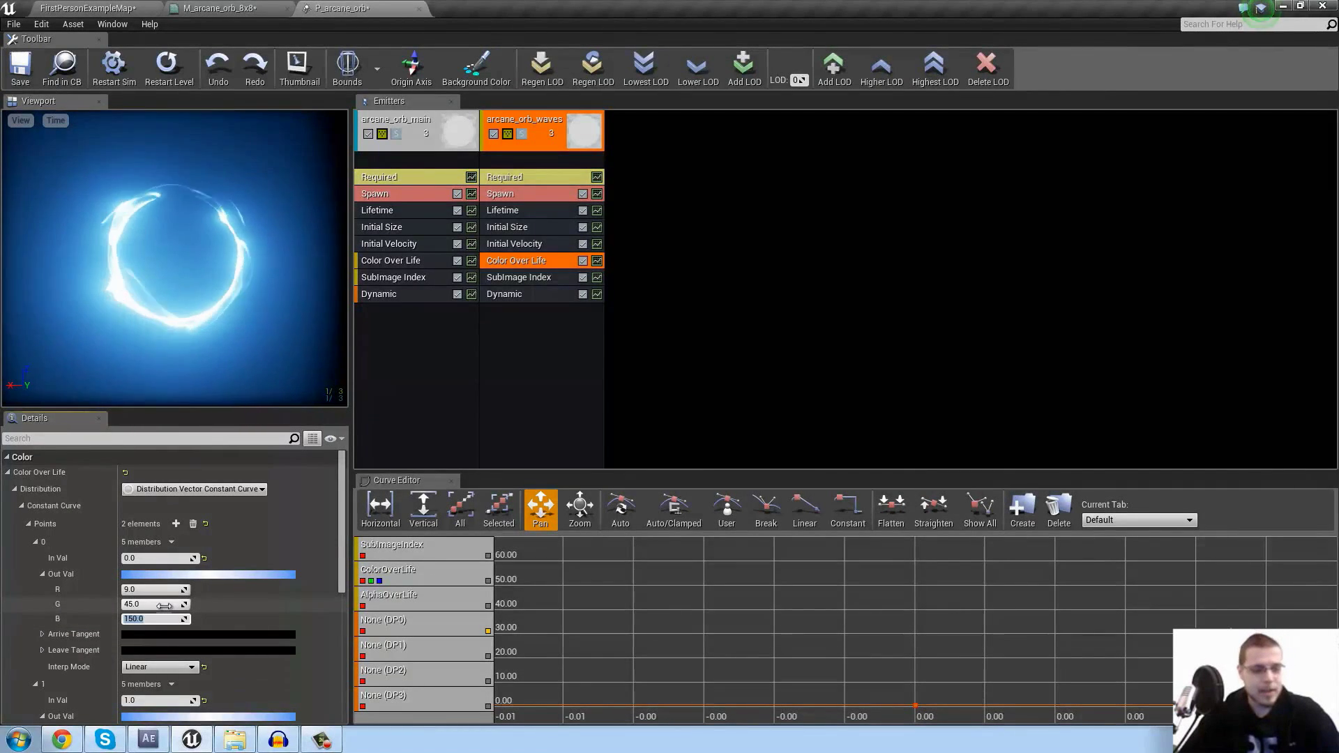
scroll(164, 580, "down", 3)
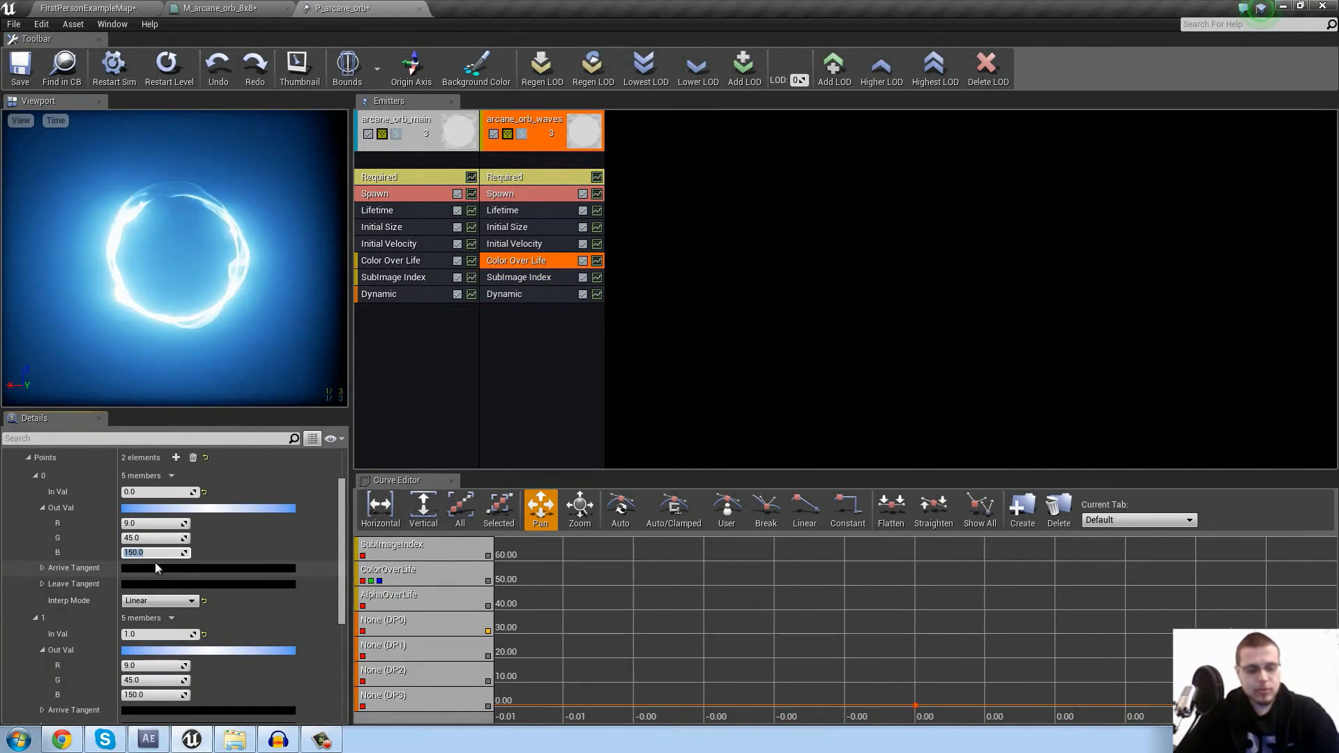
type("60")
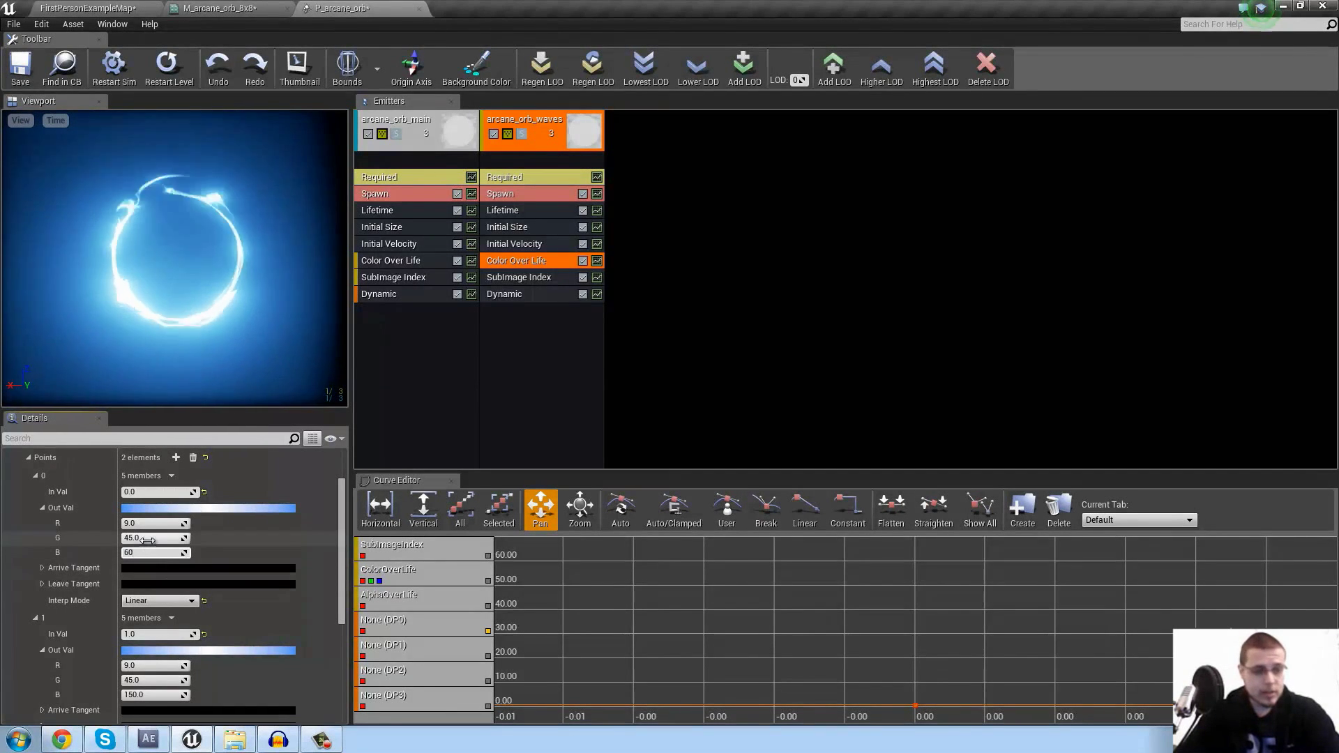
key("Return")
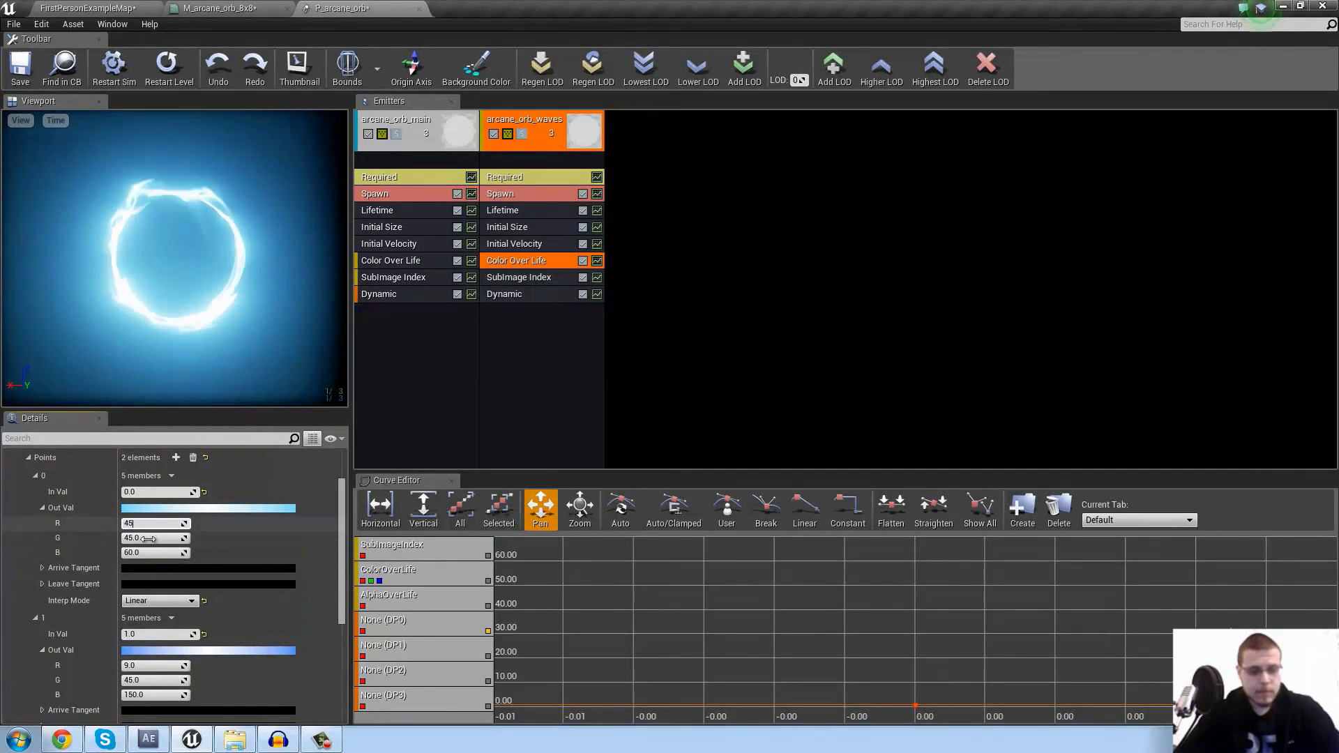
type("45")
left_click(145, 538)
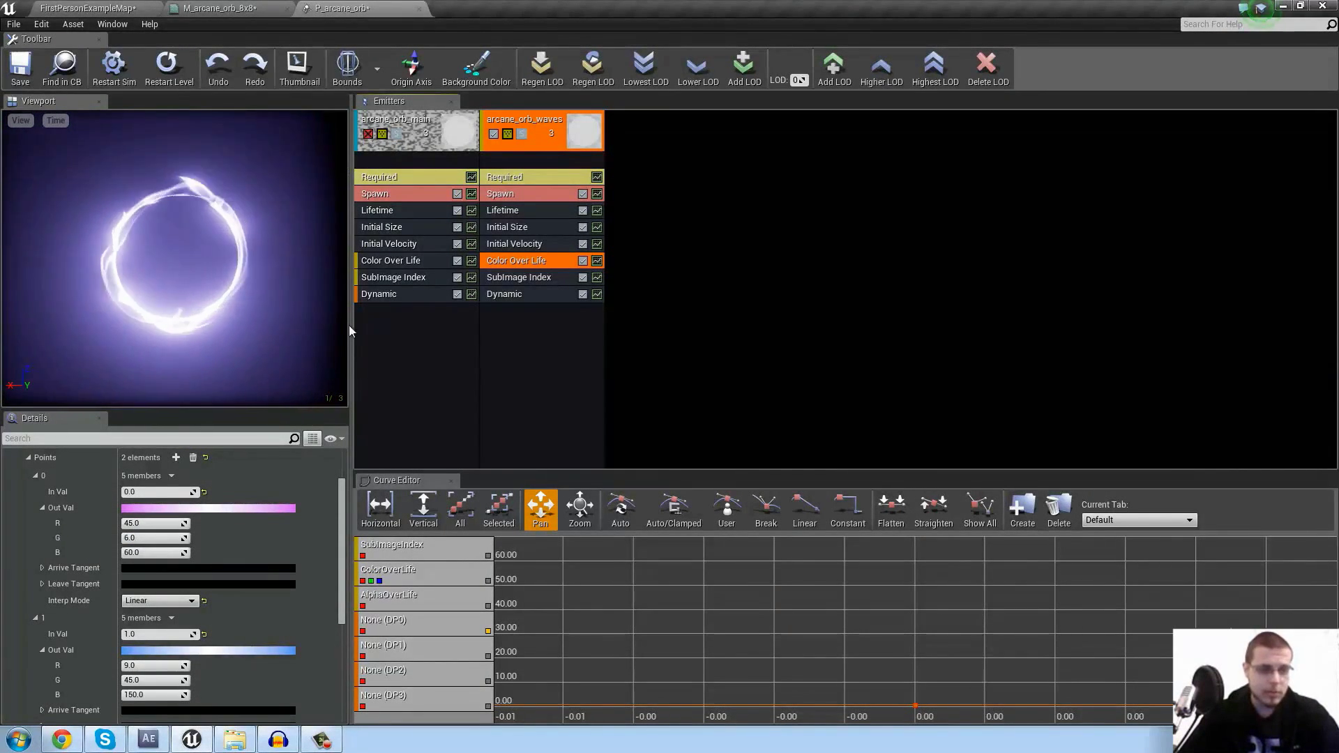
Set the second Color Over Life point of arcane_orb_waves to R 40, G 2, B 55
left_click(155, 694)
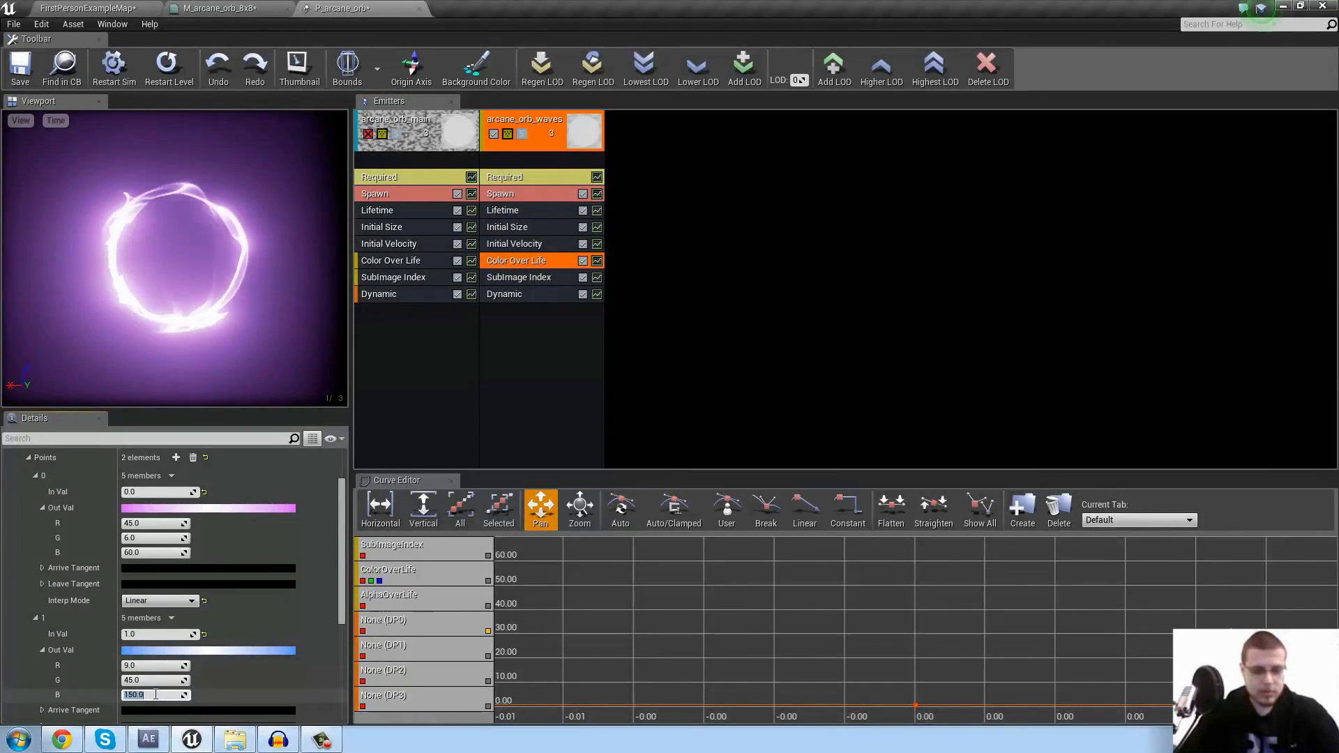
type("55")
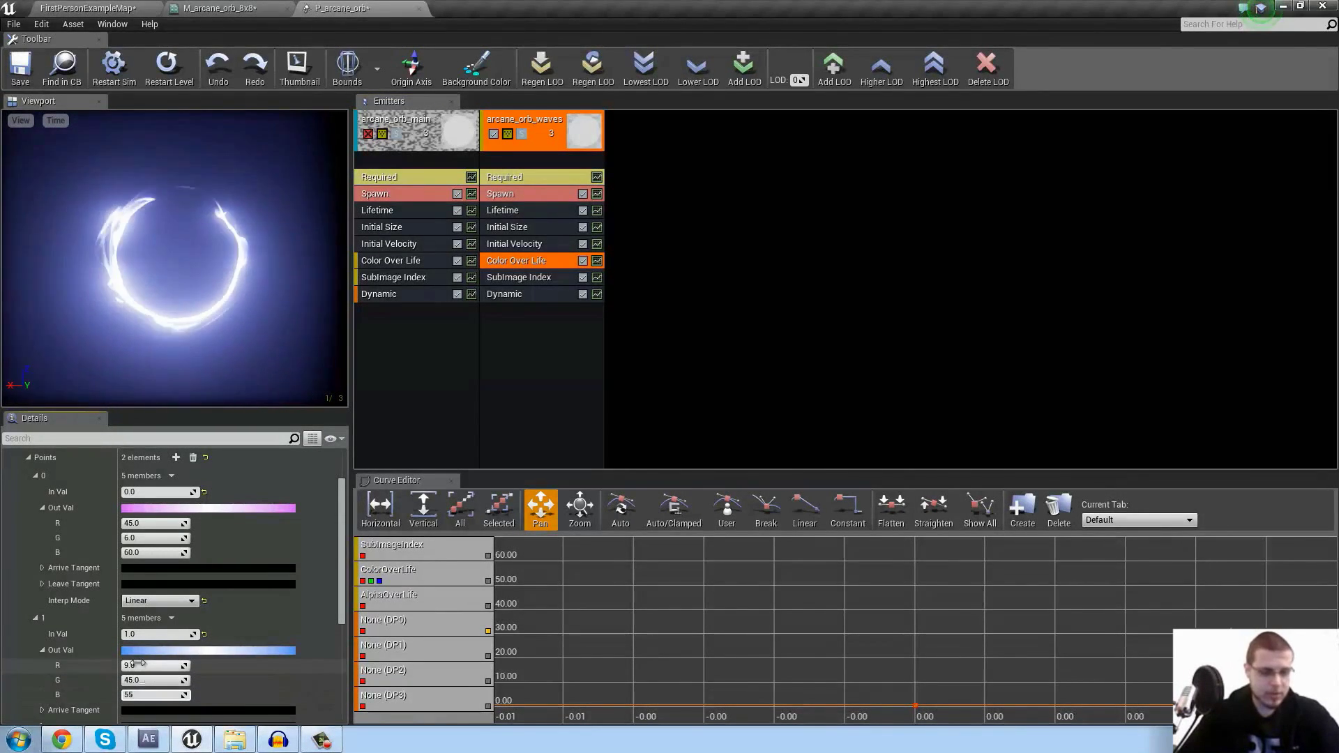
left_click(138, 665)
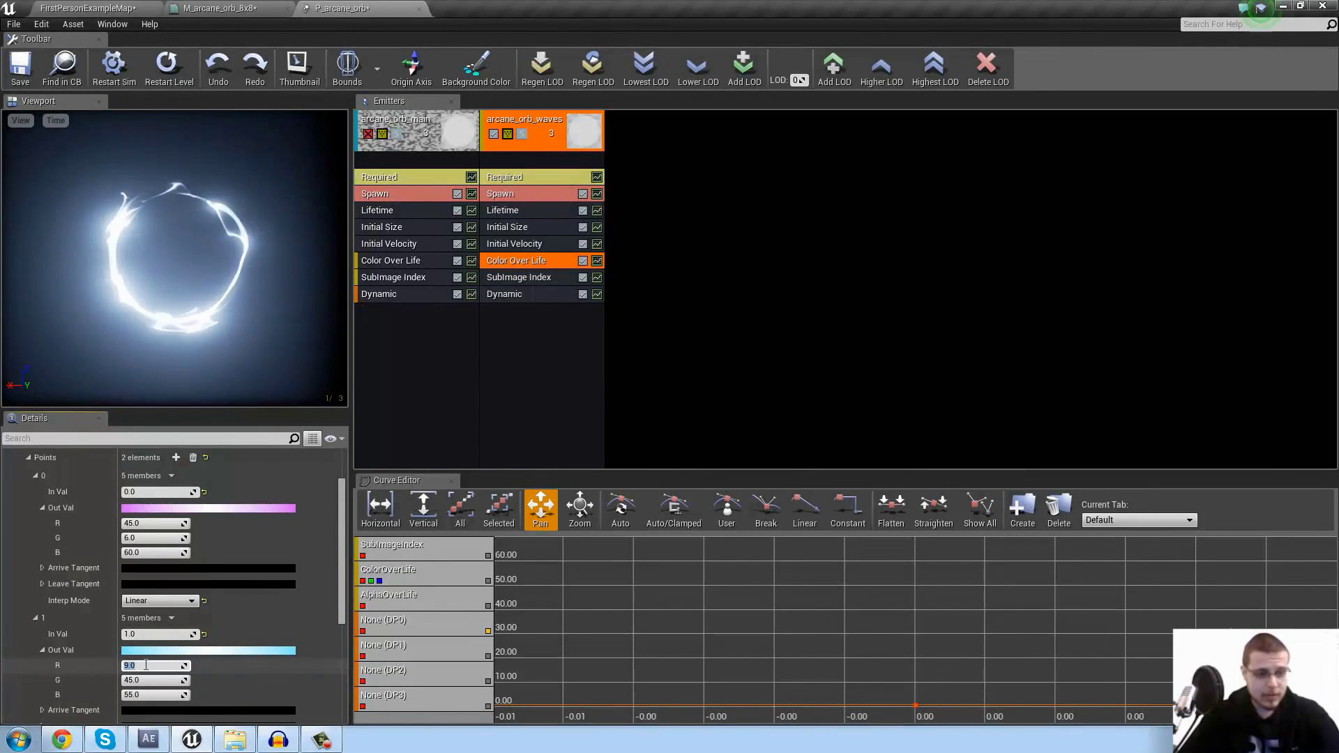
type("40")
key("Return")
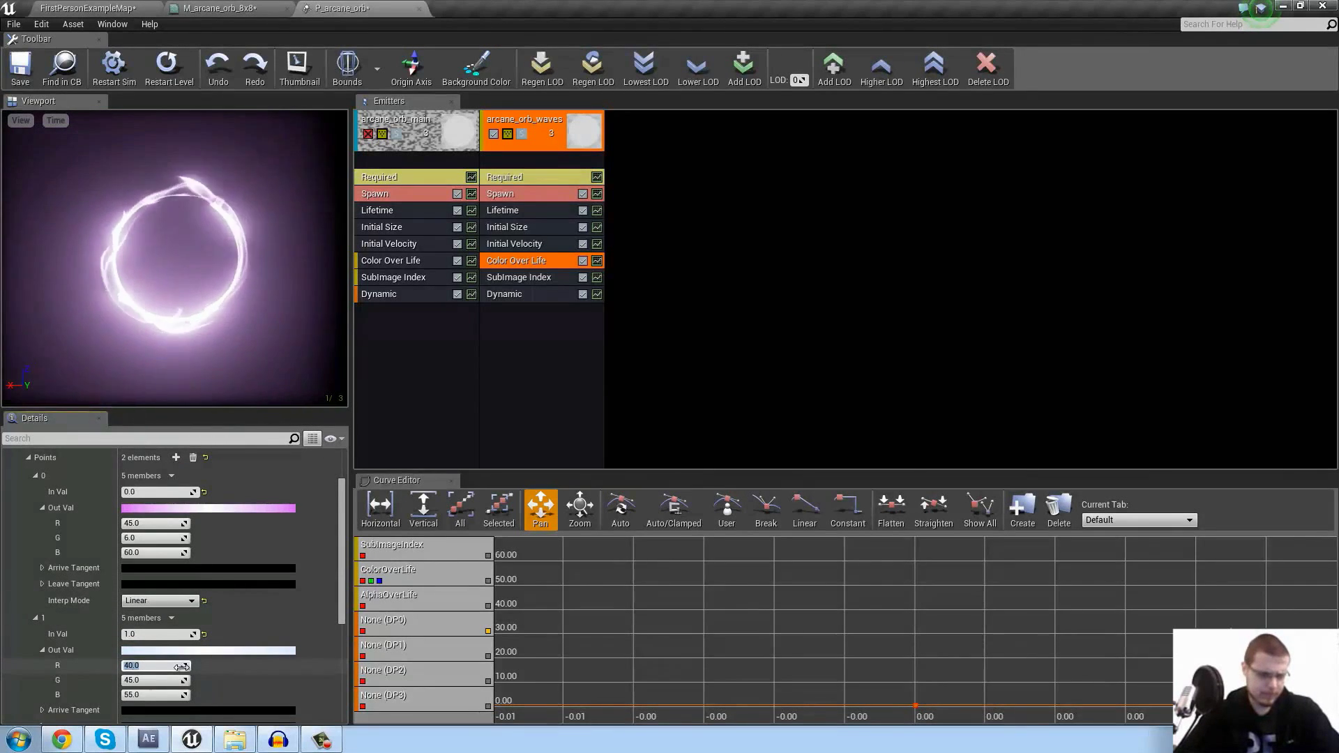
left_click(159, 677)
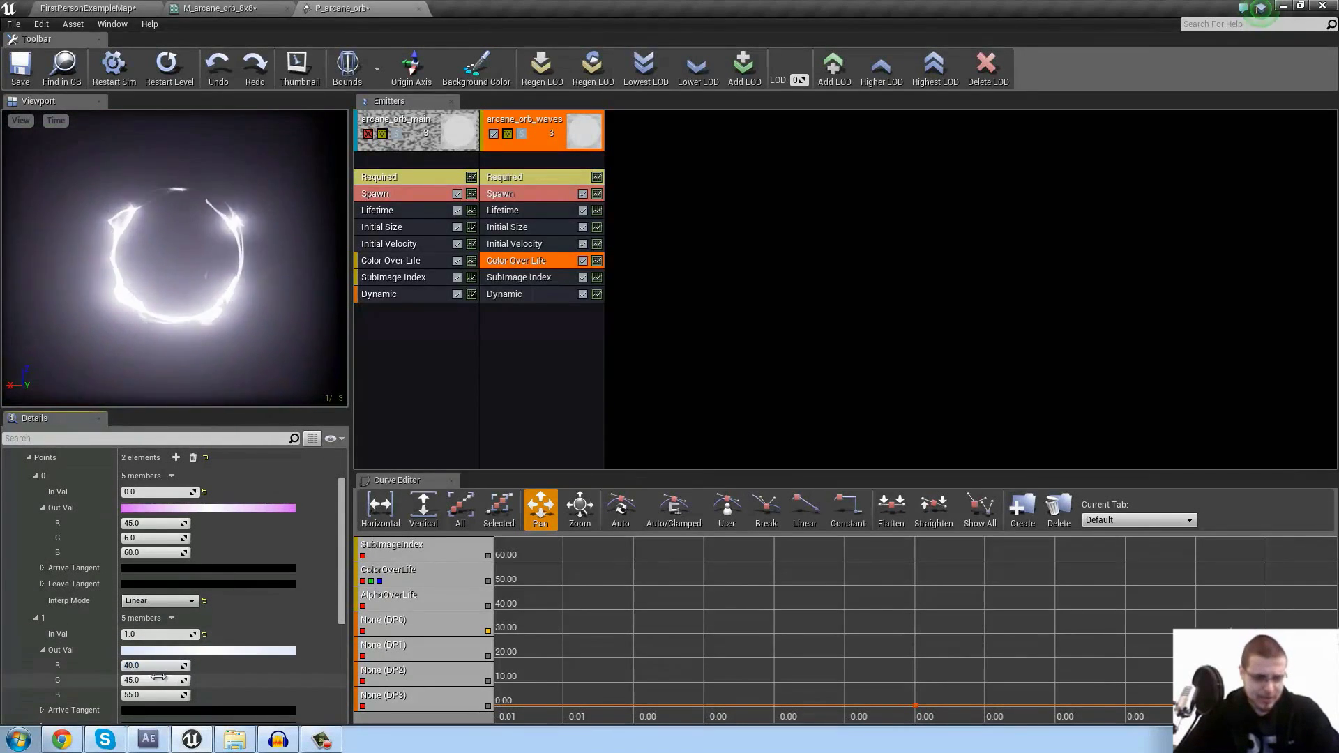
type("2")
key("Return")
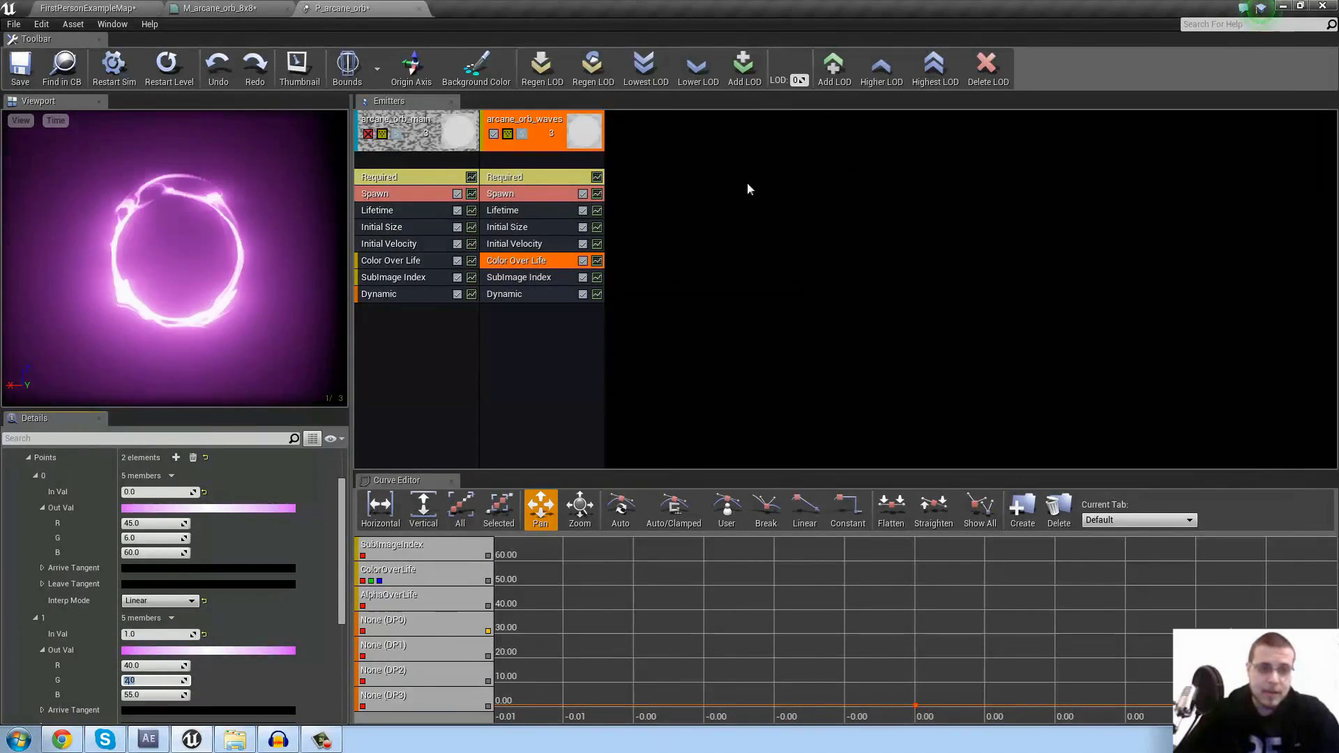
Enable the arcane_orb_main emitter briefly to view both orbs together, and disable it again
left_click(531, 341)
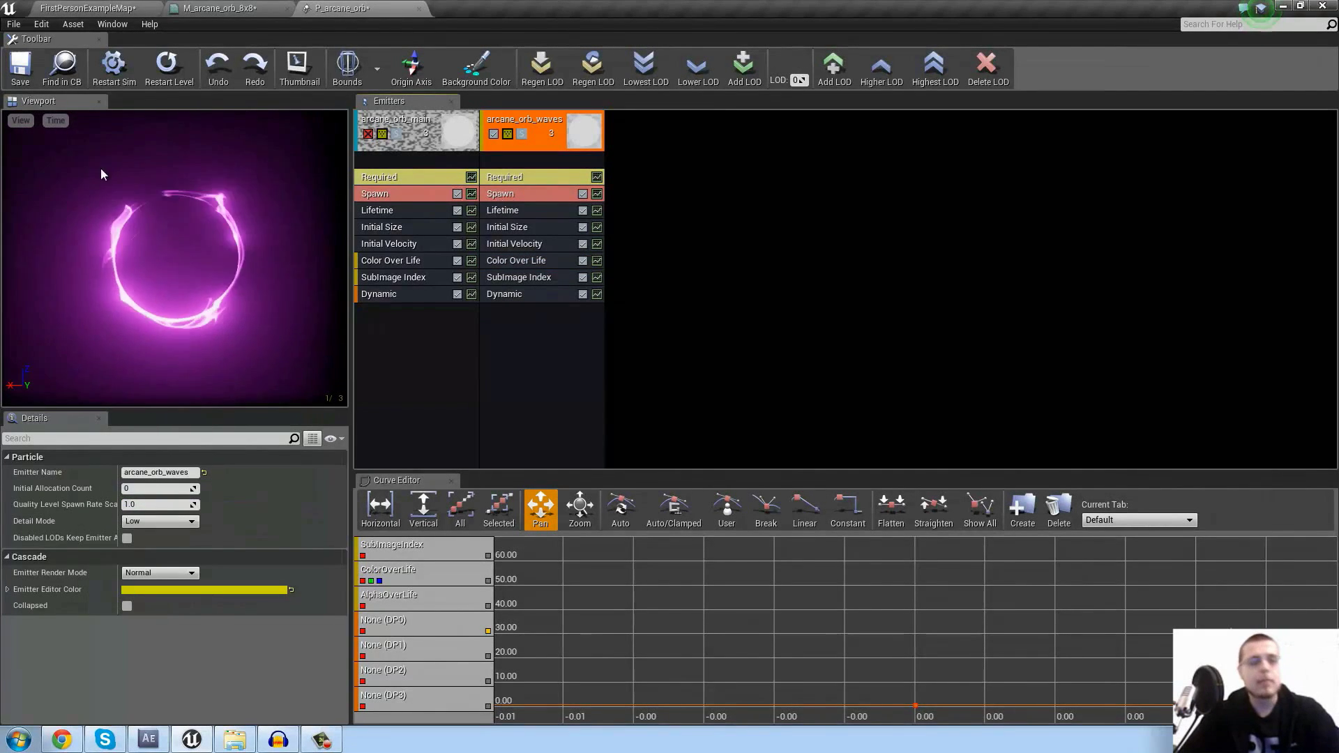
left_click(369, 133)
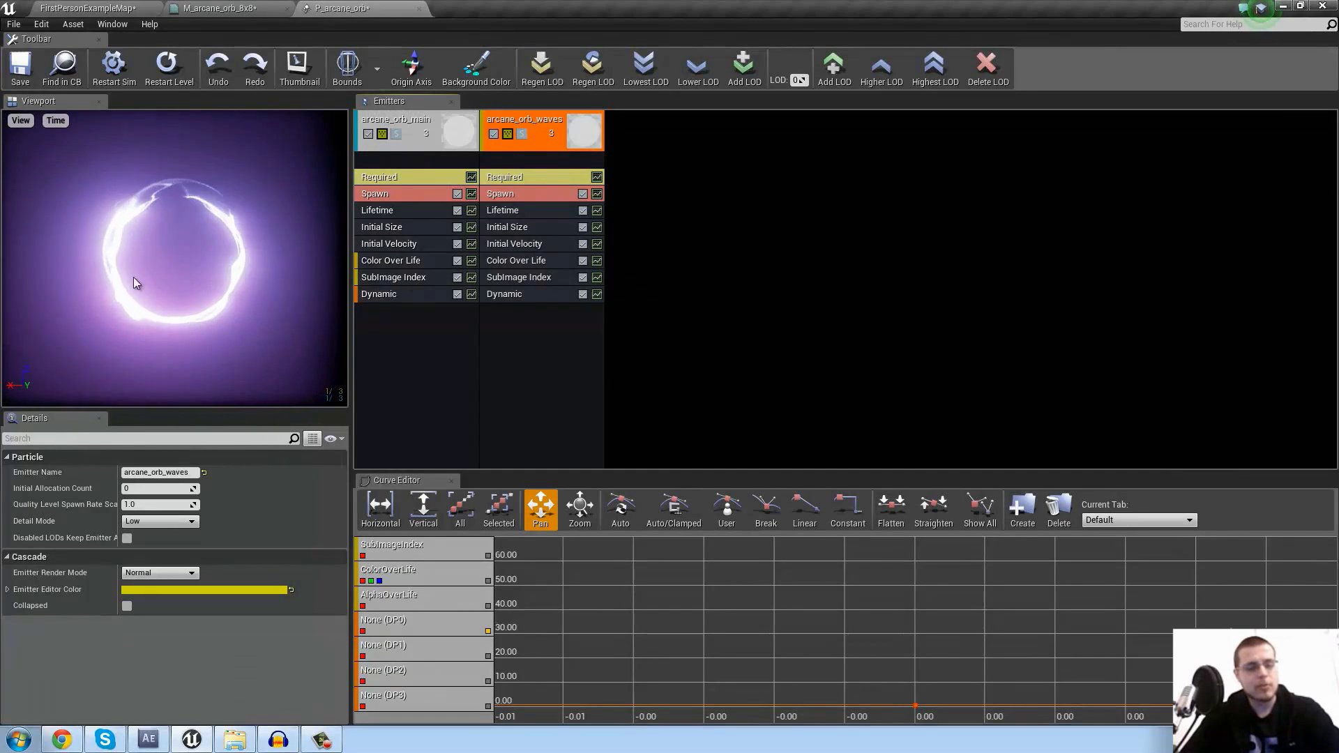
left_click(368, 134)
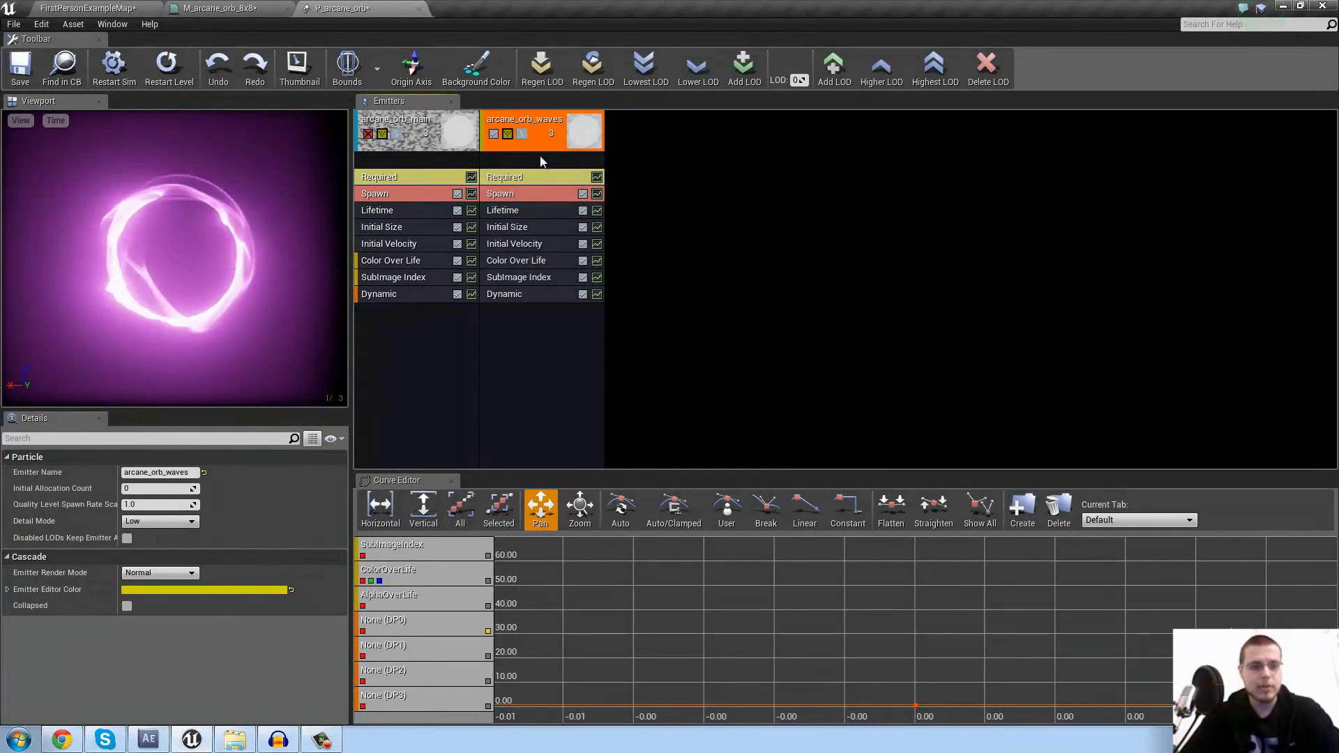
Add a Size By Life module to the arcane_orb_waves emitter
right_click(528, 345)
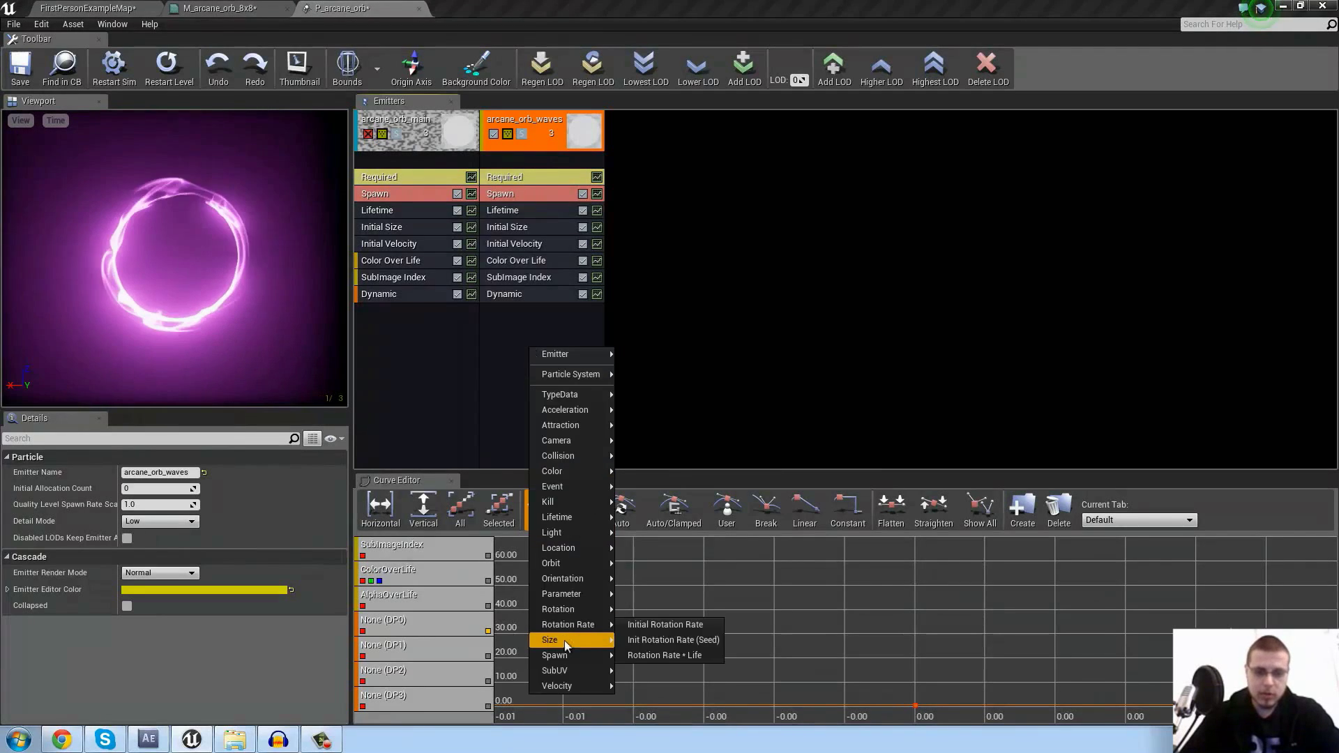
mouse_move(564, 641)
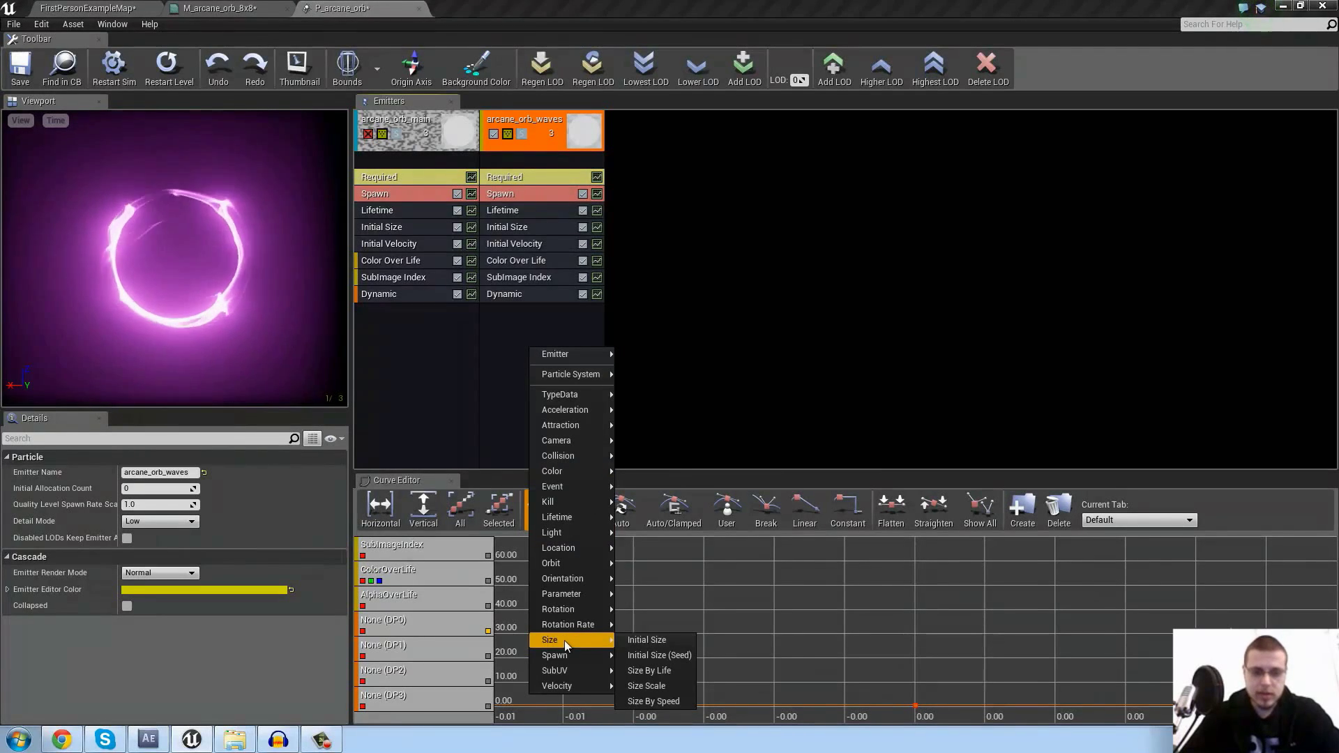
left_click(660, 672)
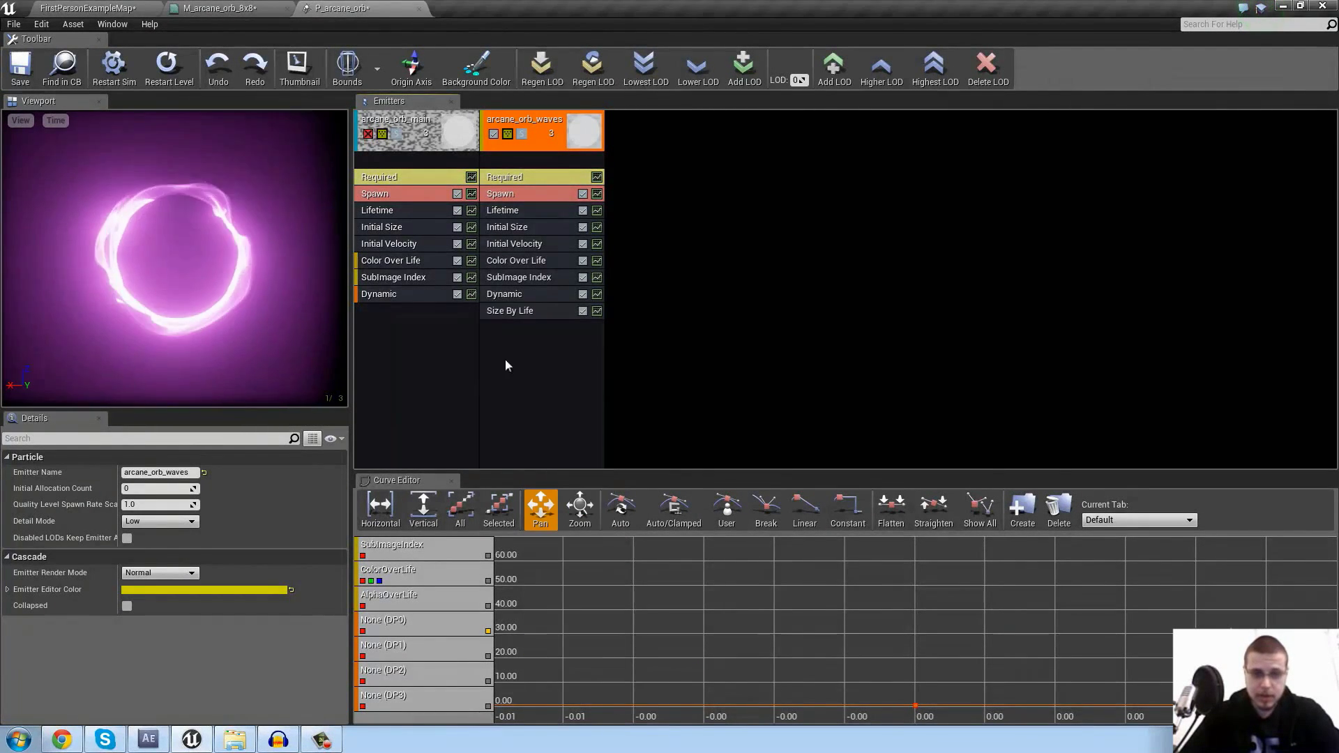
Set the Out Val of the second Life Multiplier point in the Size By Life module to 2 in X, Y and Z
left_click(507, 316)
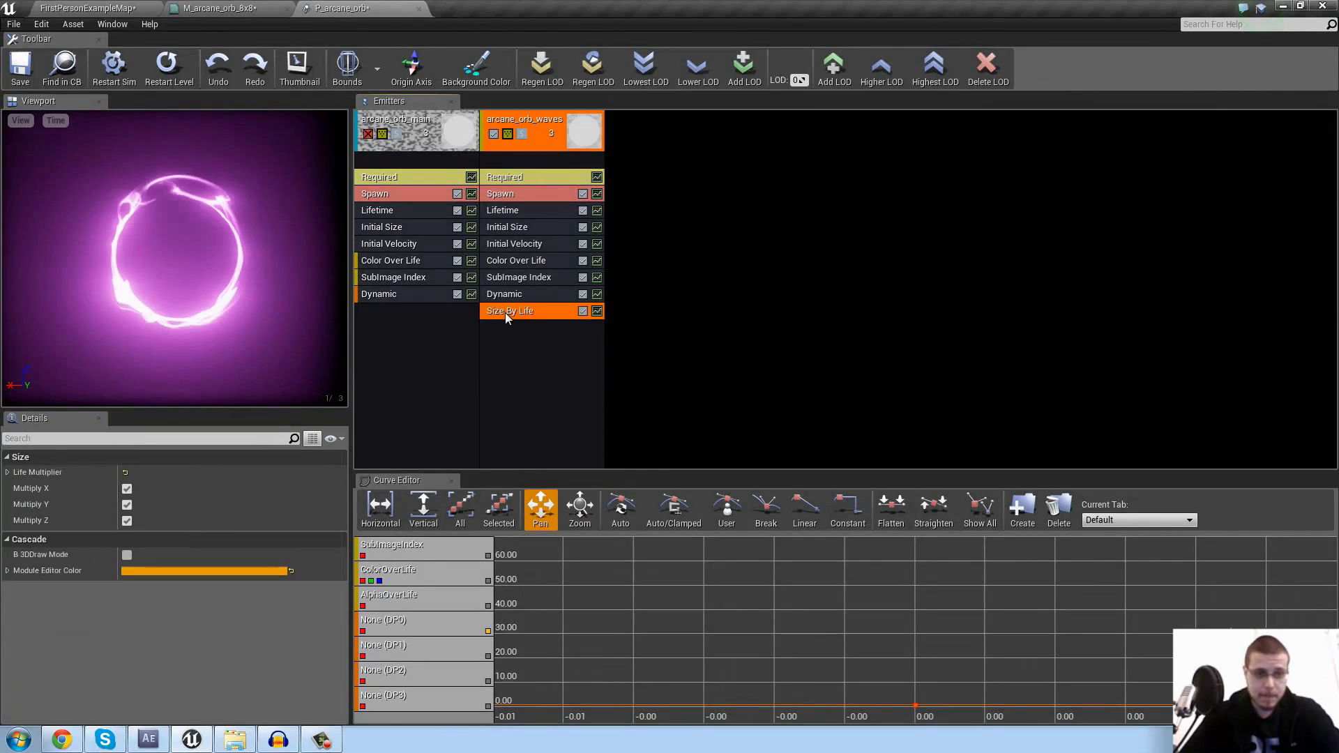
left_click(8, 473)
left_click(15, 489)
left_click(21, 506)
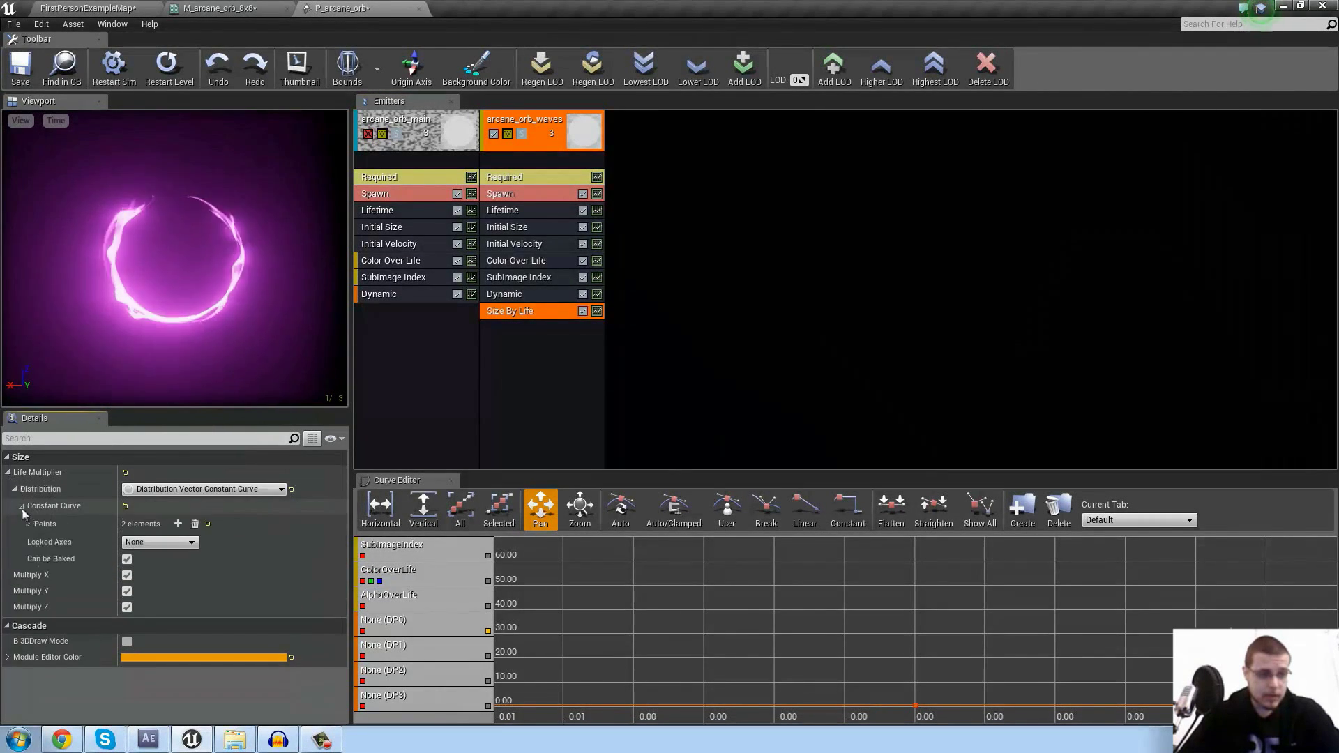
left_click(28, 524)
left_click(35, 542)
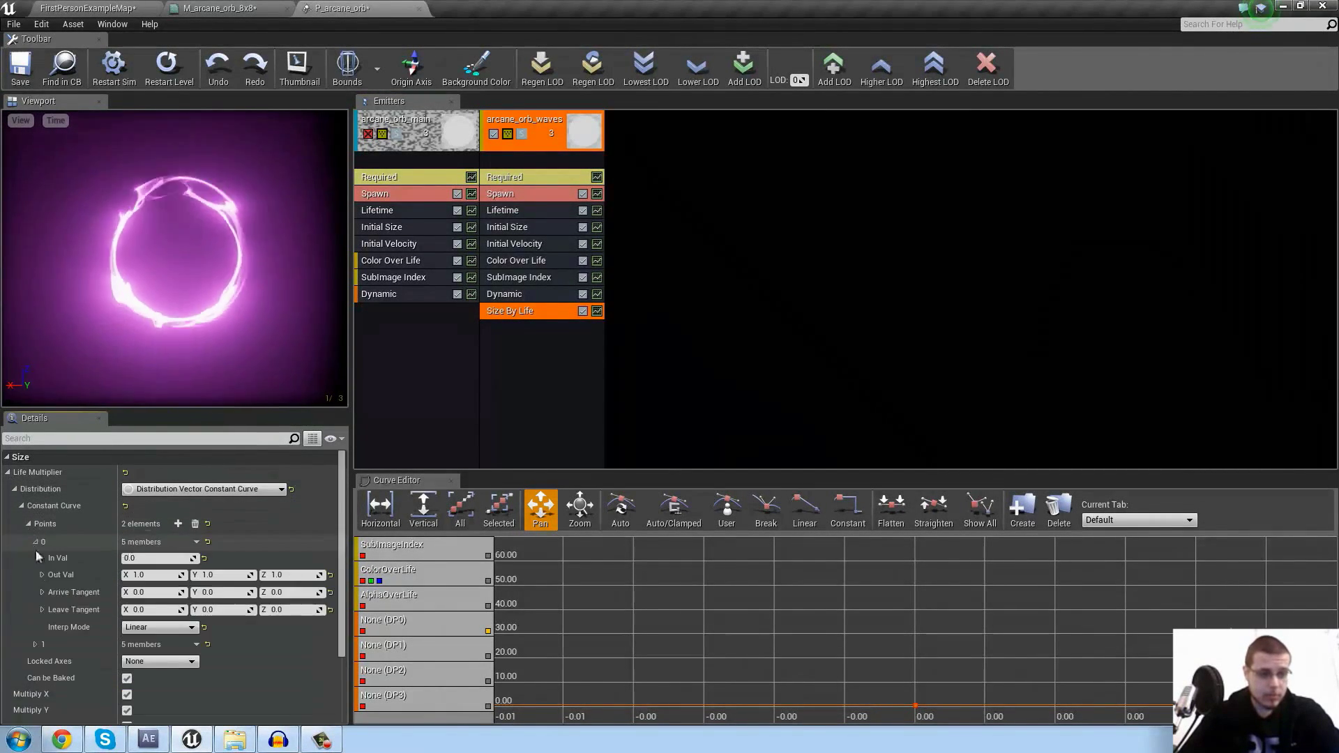
left_click(34, 645)
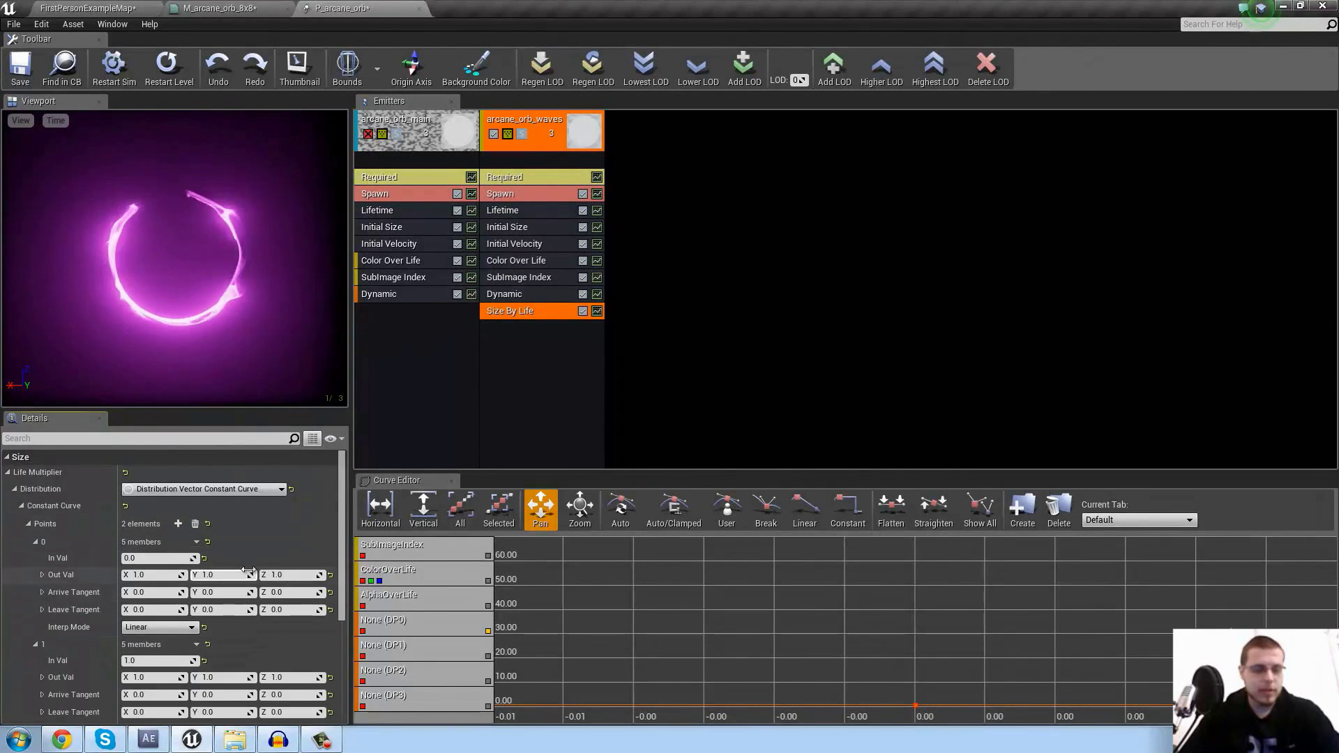
scroll(209, 558, "down", 1)
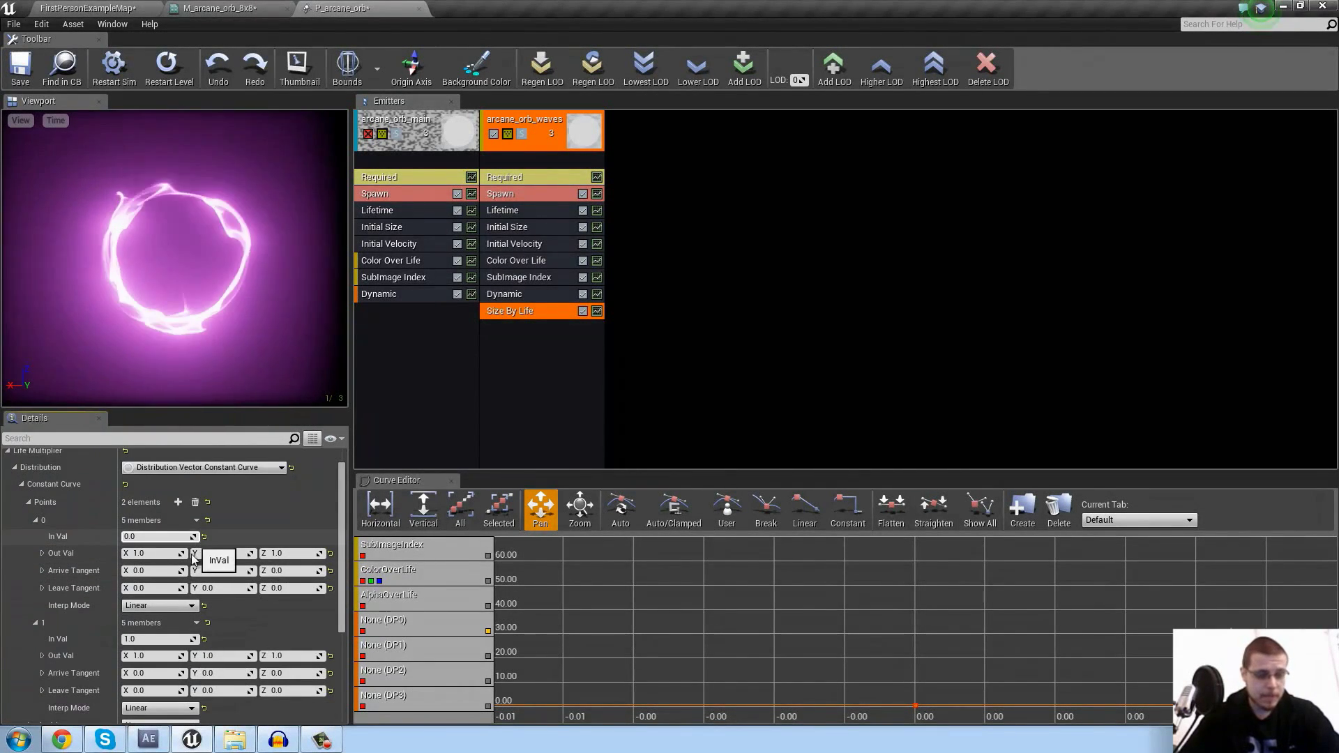
left_click(161, 656)
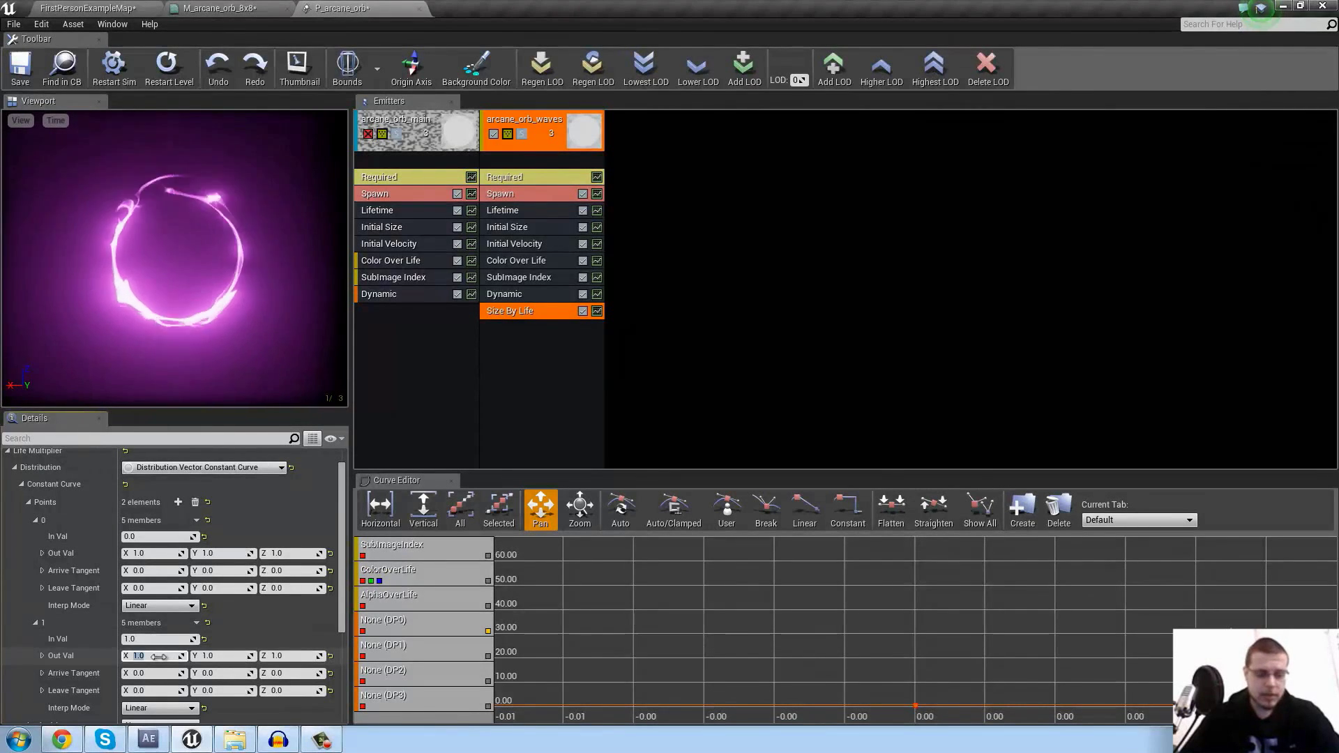
type("2")
key("Tab")
type("2")
key("Tab")
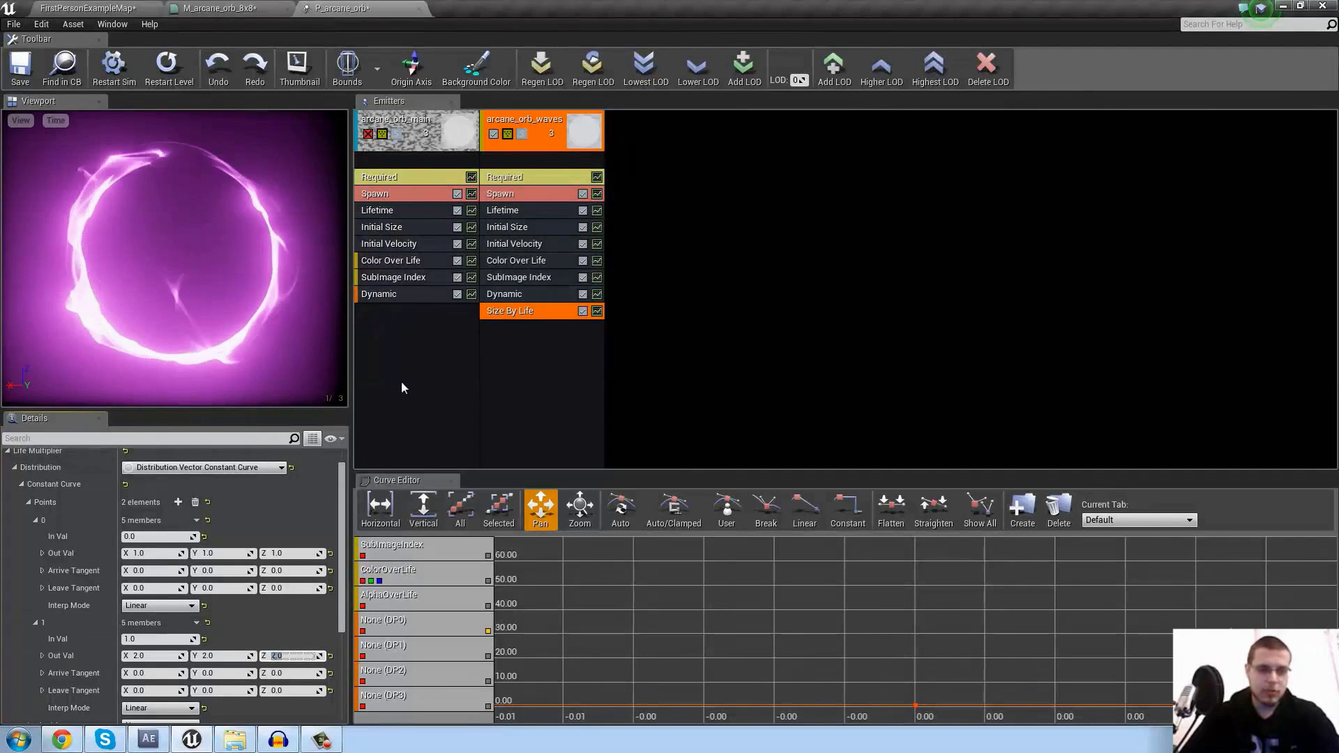
Switch the Alpha Over Life distribution in the Color Over Life module of arcane_orb_waves to Distribution Float Constant Curve
left_click(405, 136)
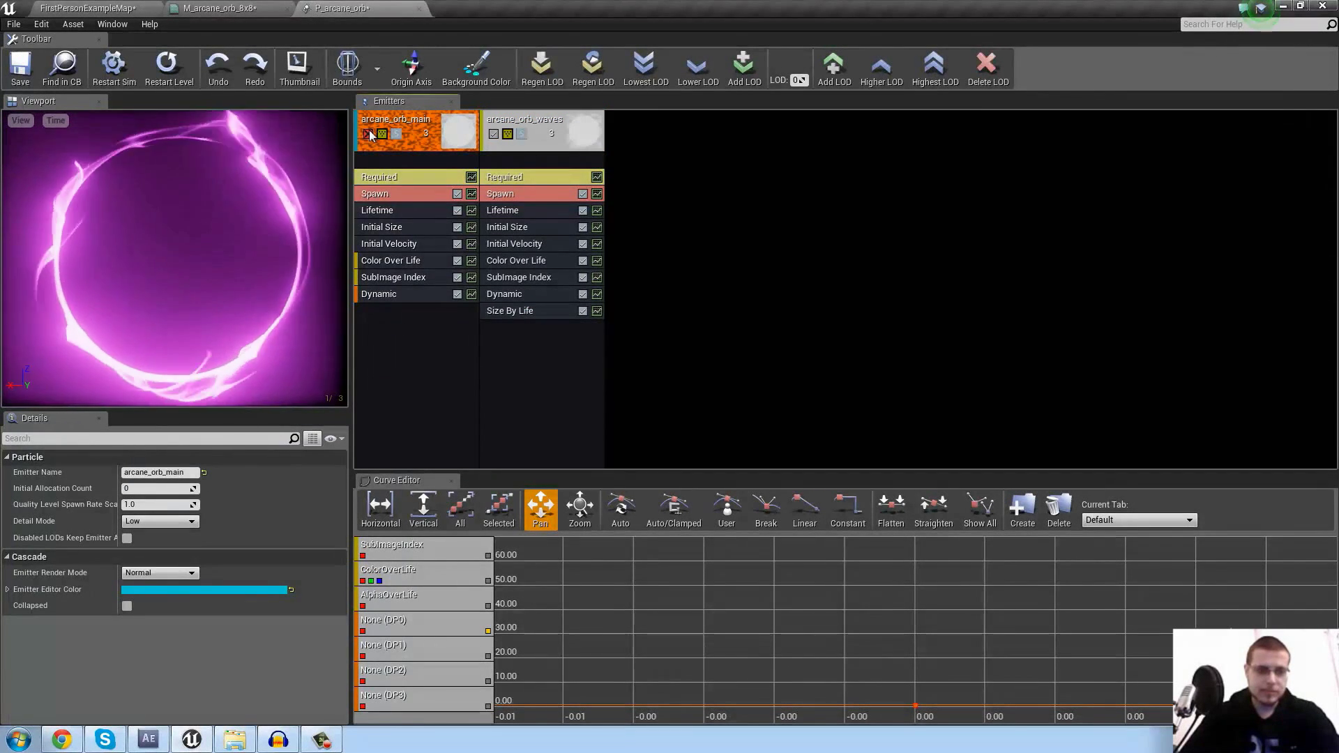
left_click(513, 261)
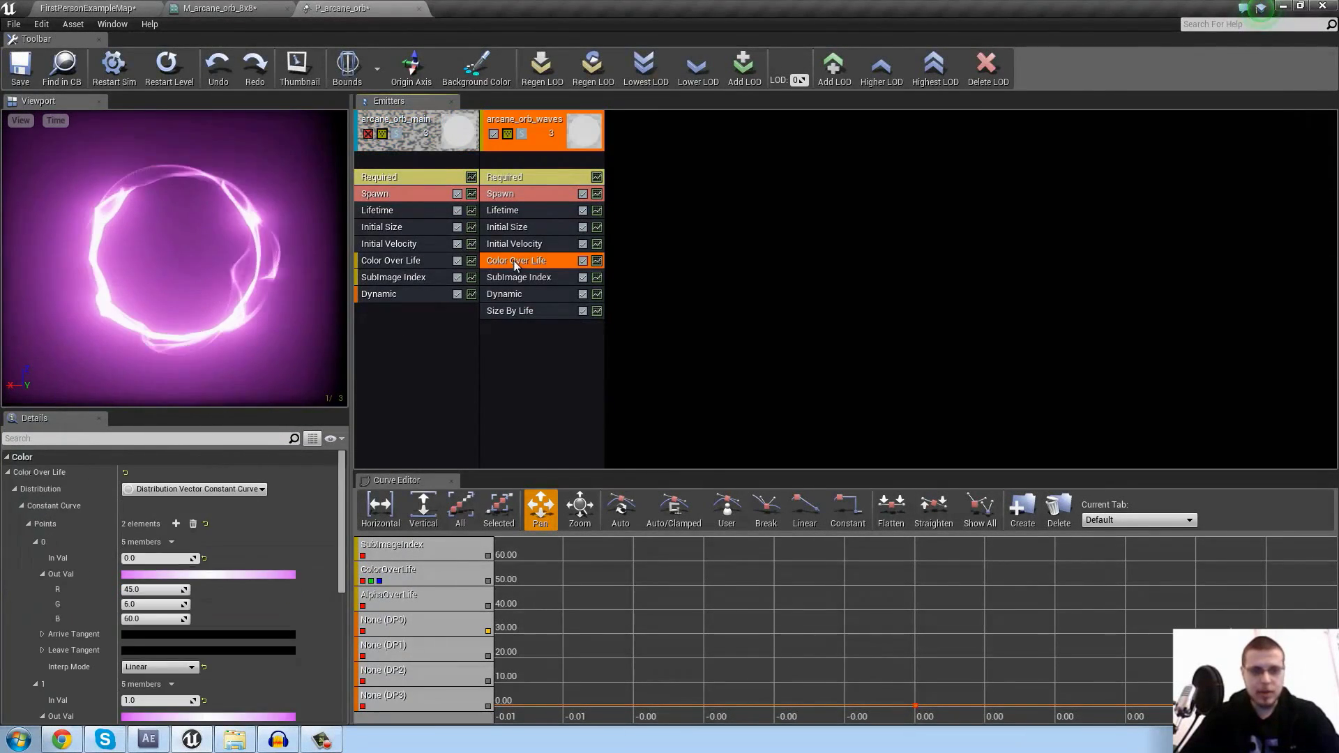
left_click(7, 472)
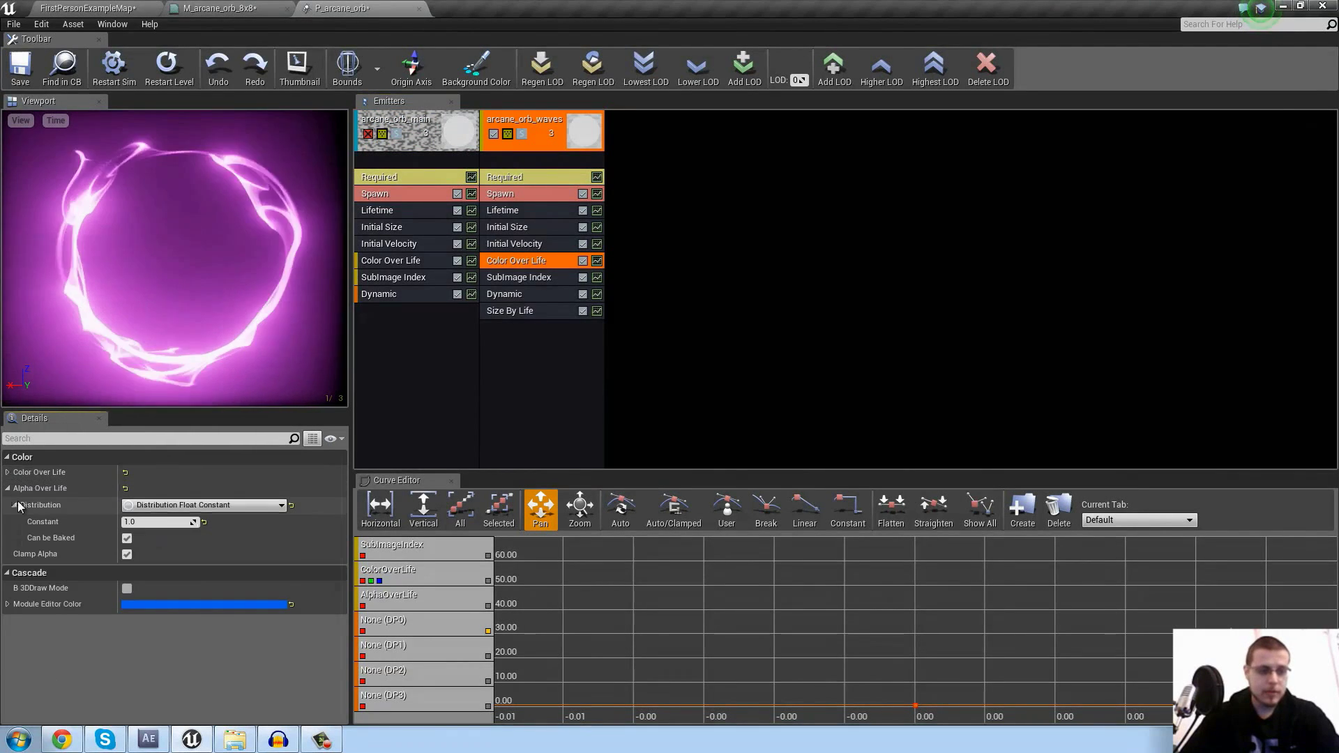
left_click(203, 505)
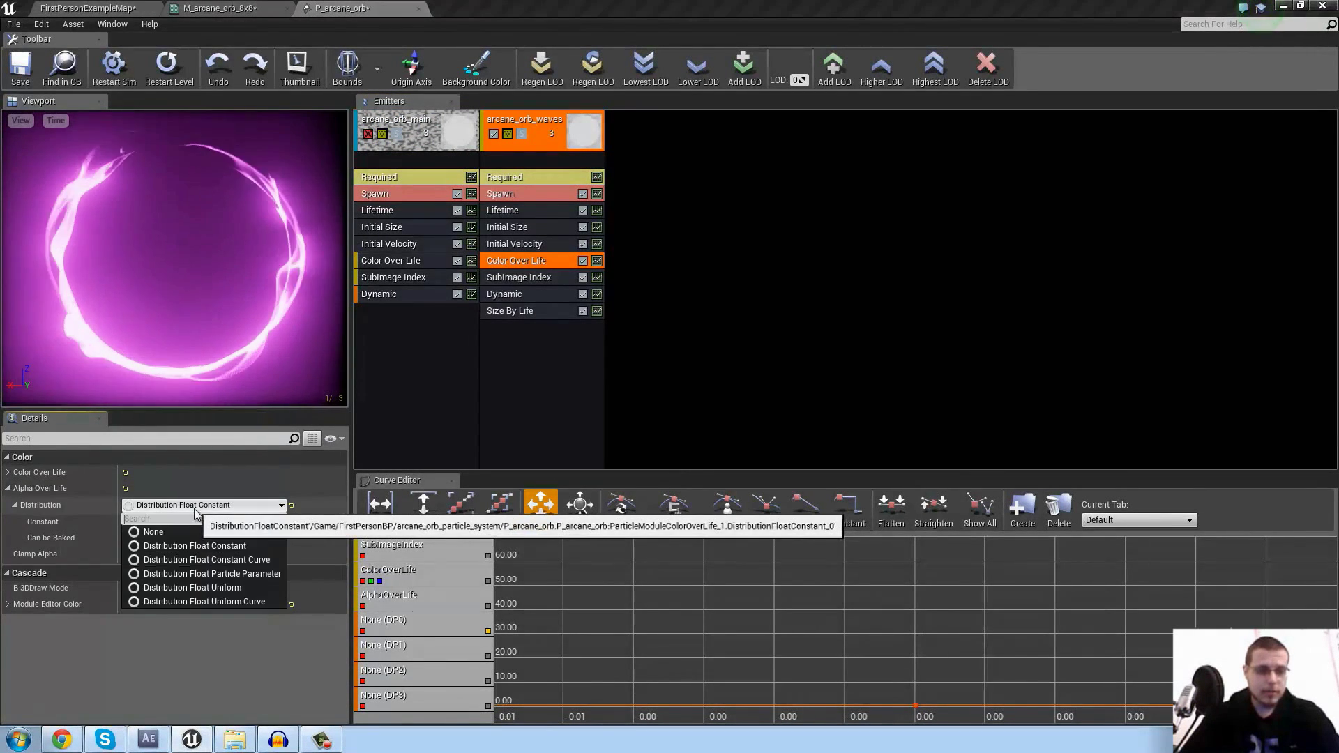
left_click(216, 561)
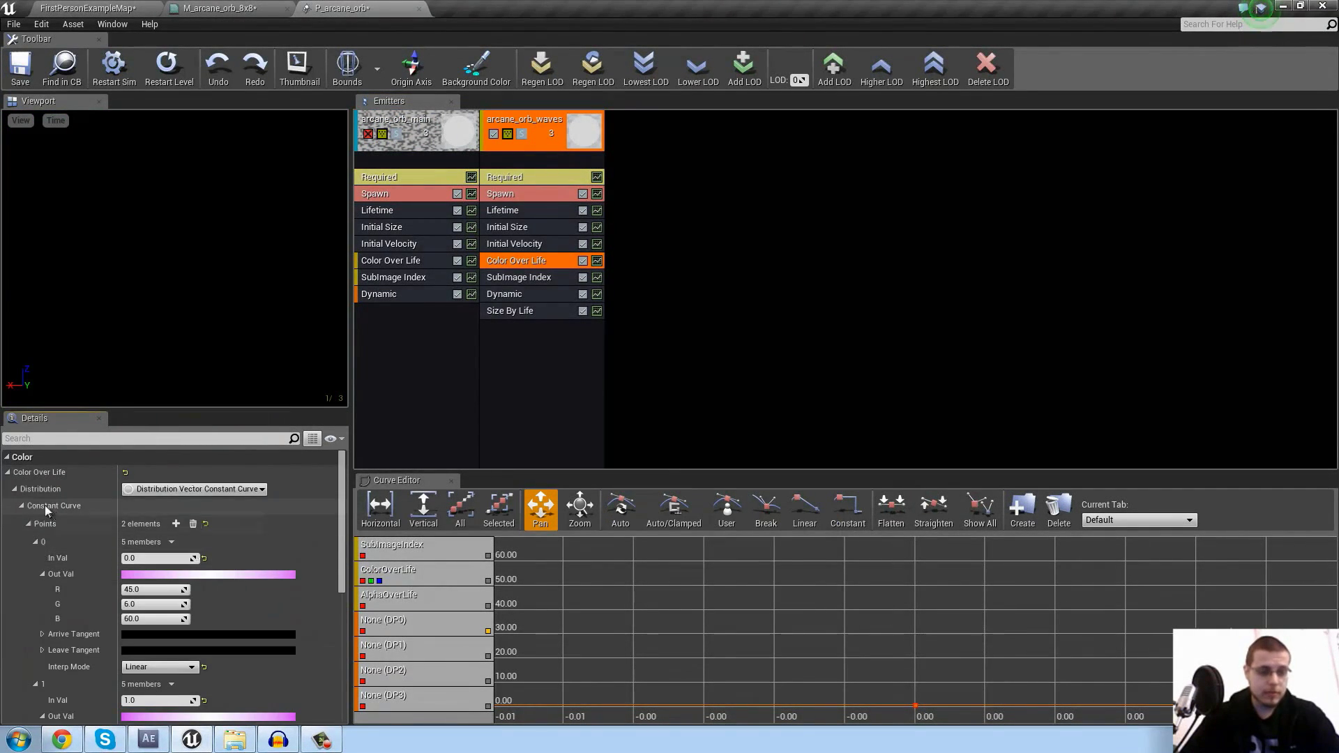
scroll(71, 537, "down", 4)
scroll(63, 512, "up", 4)
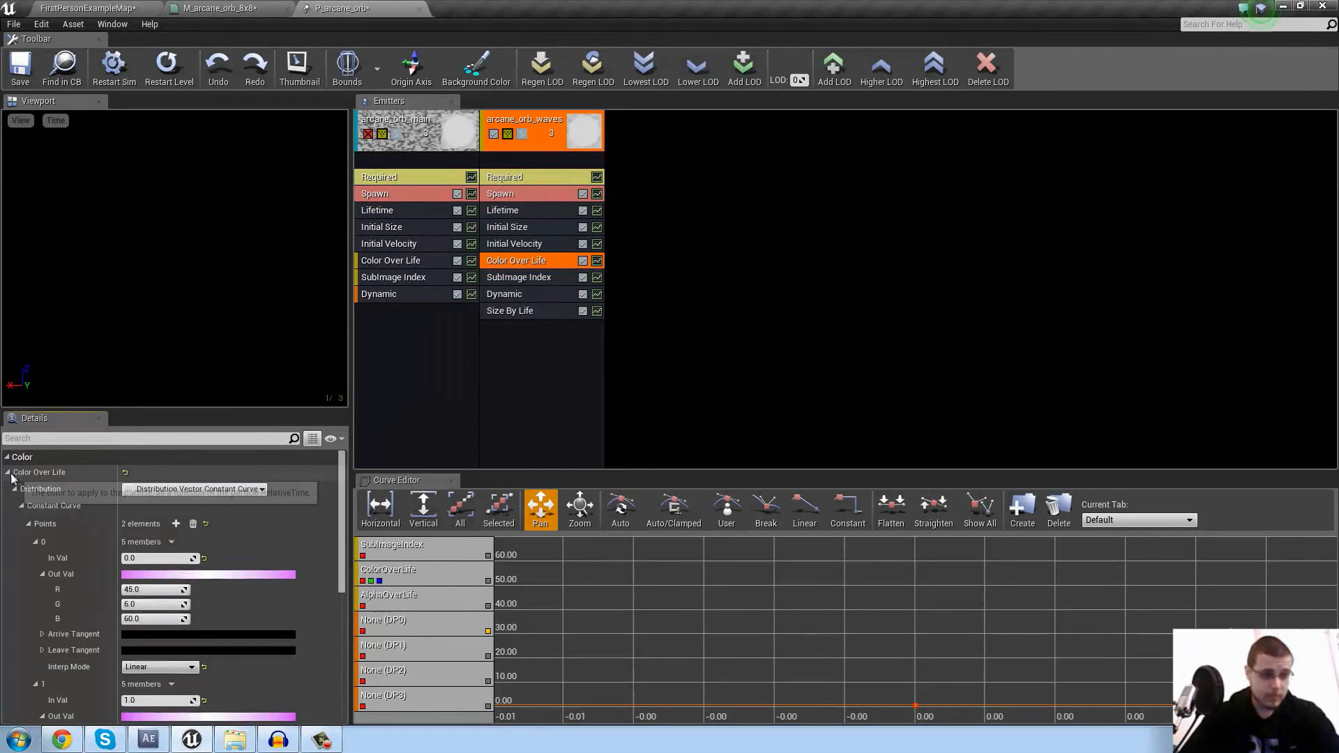
left_click(8, 474)
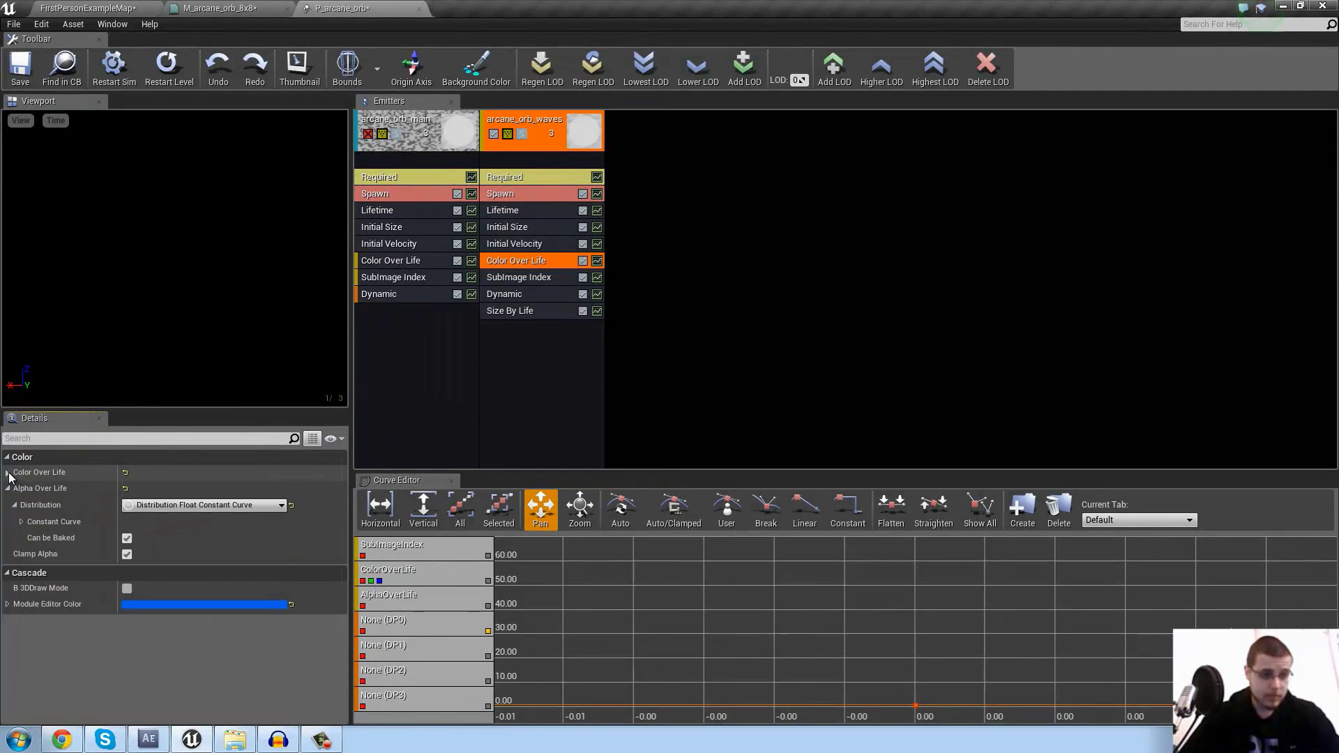
Add two Alpha Over Life curve points, with Out Val 1 at In Val 0 and Out Val 0 at In Val 1
left_click(21, 523)
double_click(179, 543)
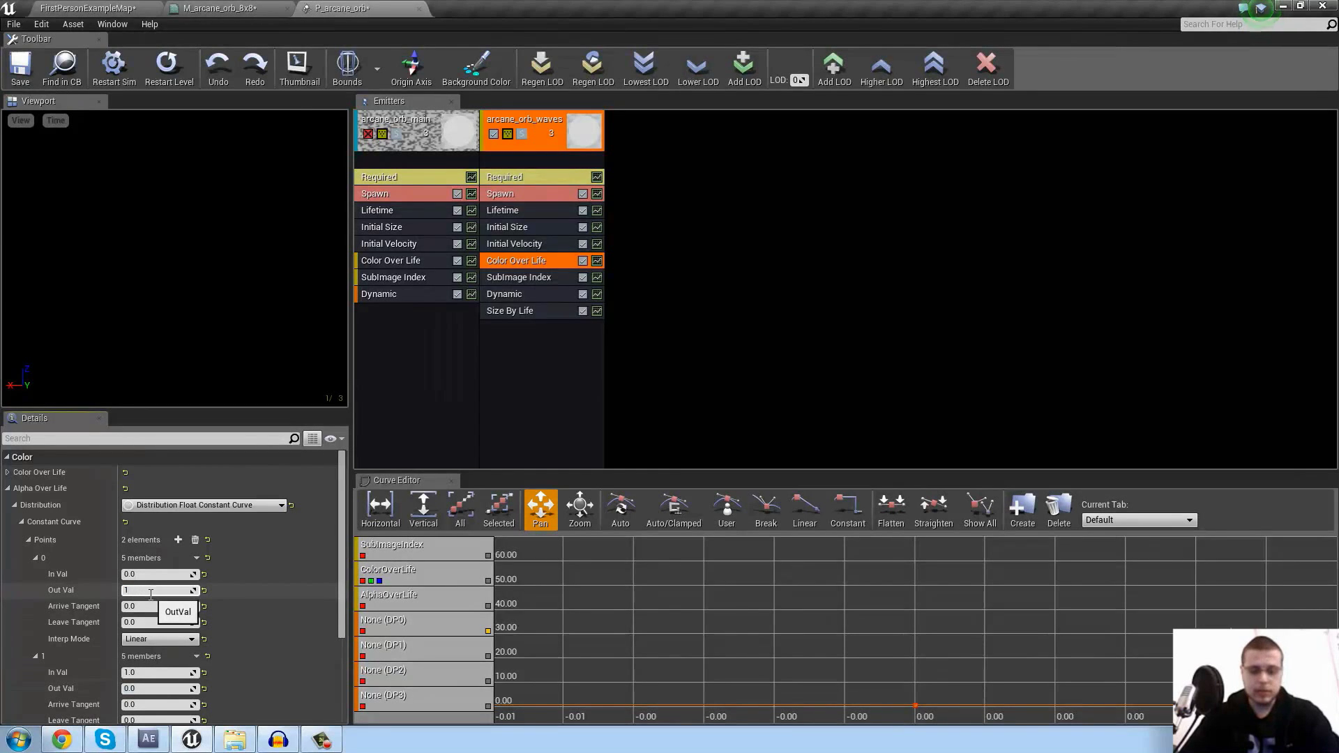
left_click(150, 594)
type("1")
key("Return")
left_click(501, 358)
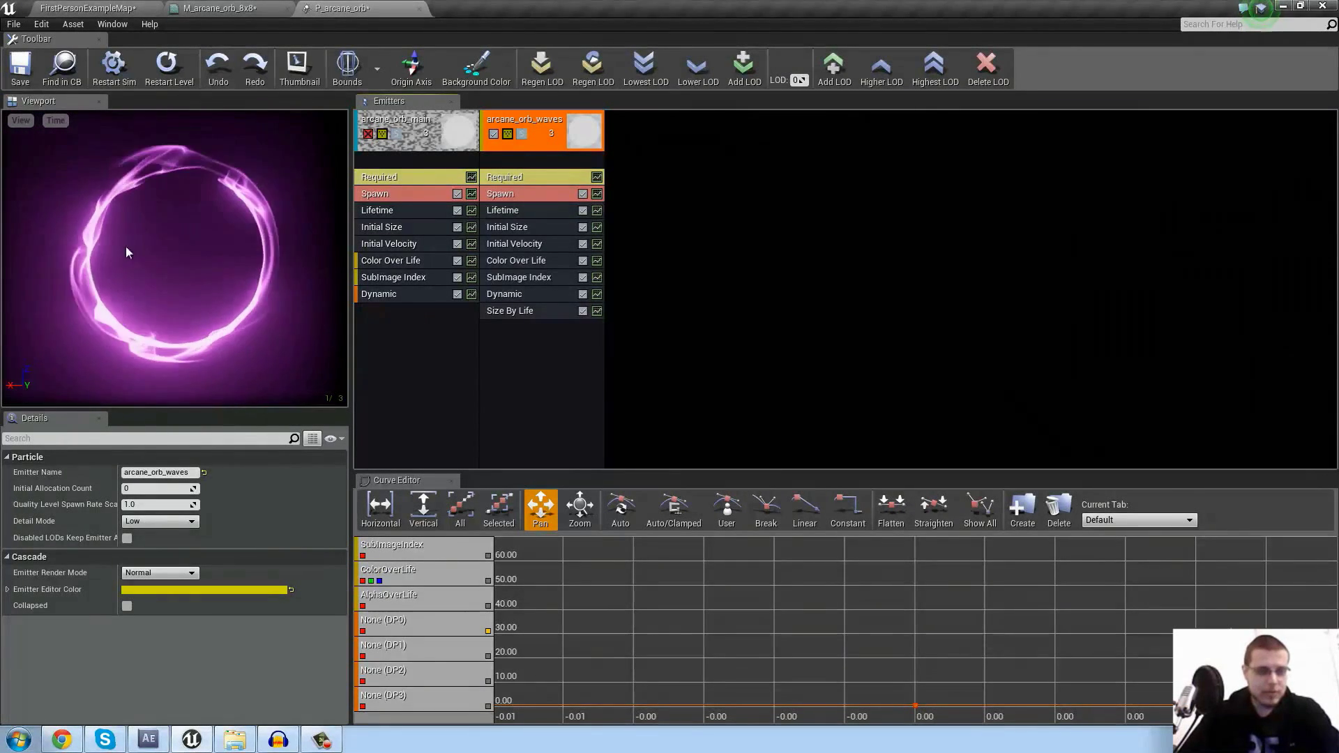
Set the minimum Lifetime of the arcane_orb_waves emitter to 1.6
left_click(517, 211)
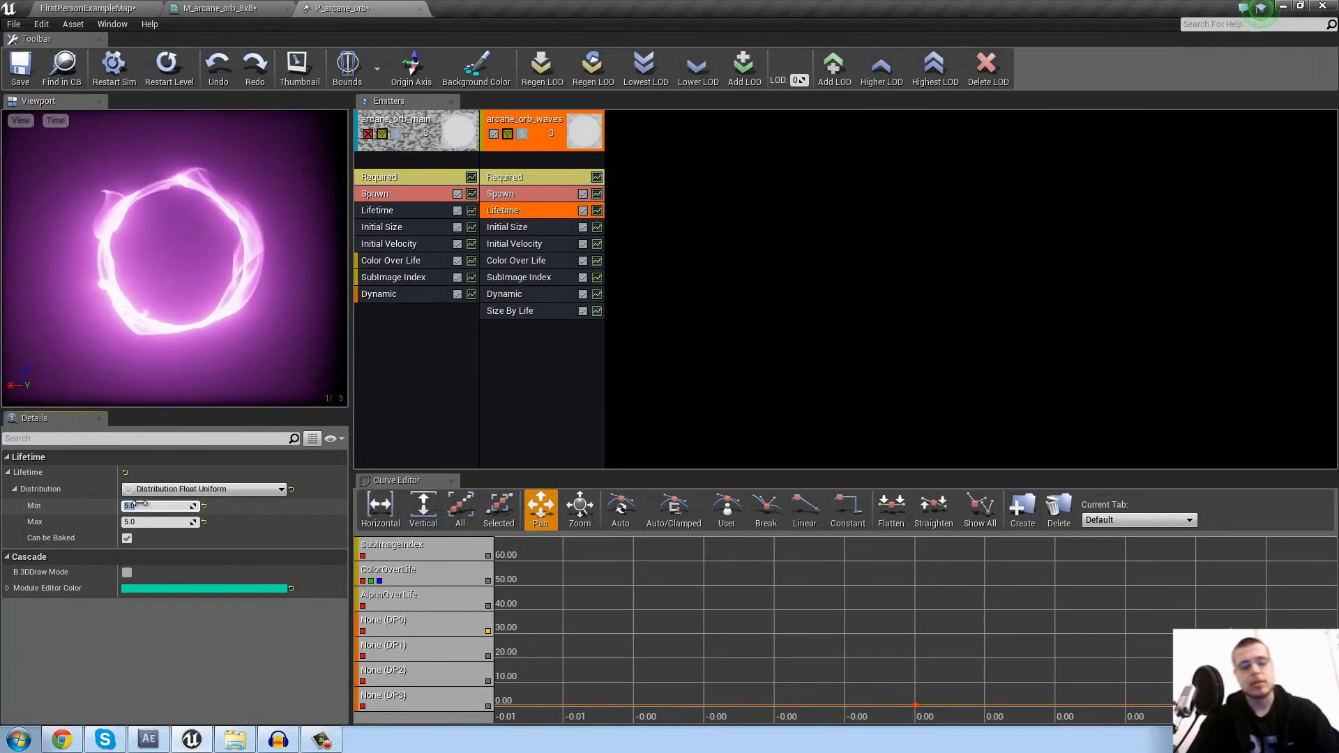
type("2")
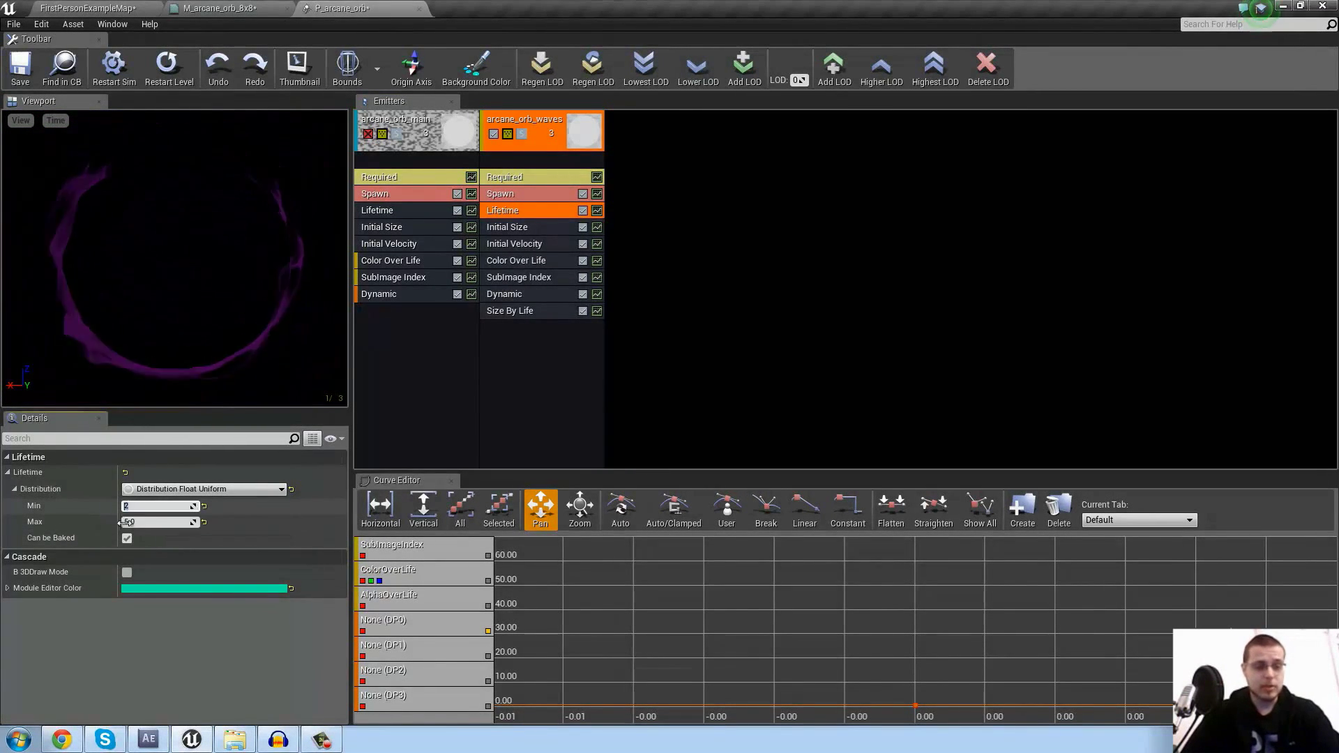
key("Return")
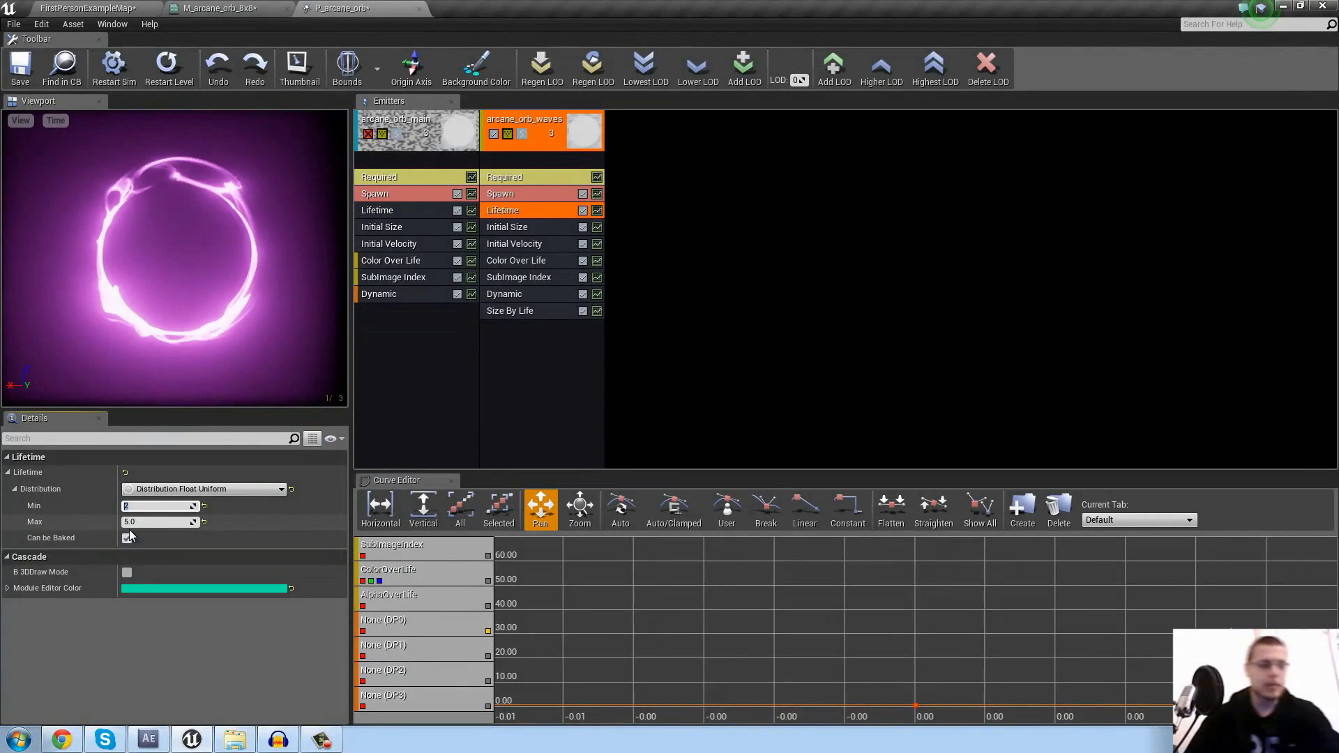
type("1.6")
key("Tab")
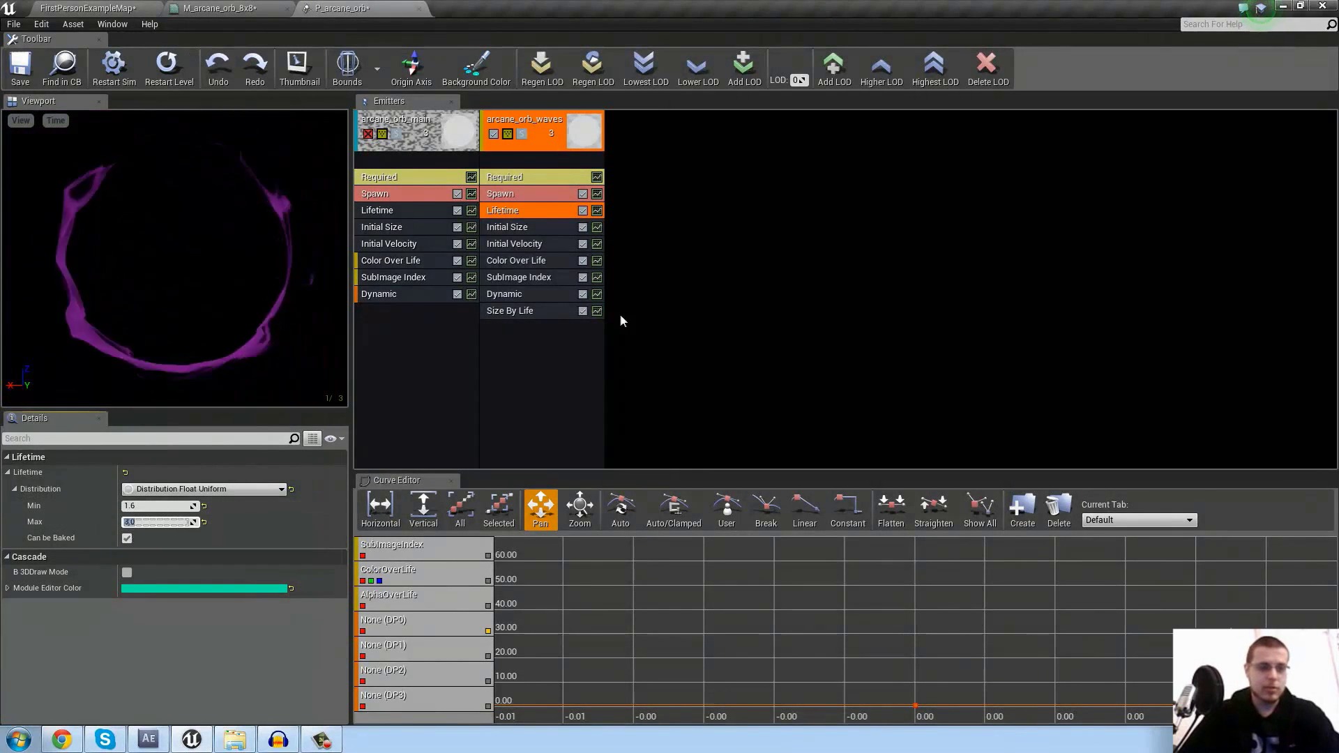
Set the Out Val of the second SubImage Index curve point of arcane_orb_waves to 64
left_click(532, 279)
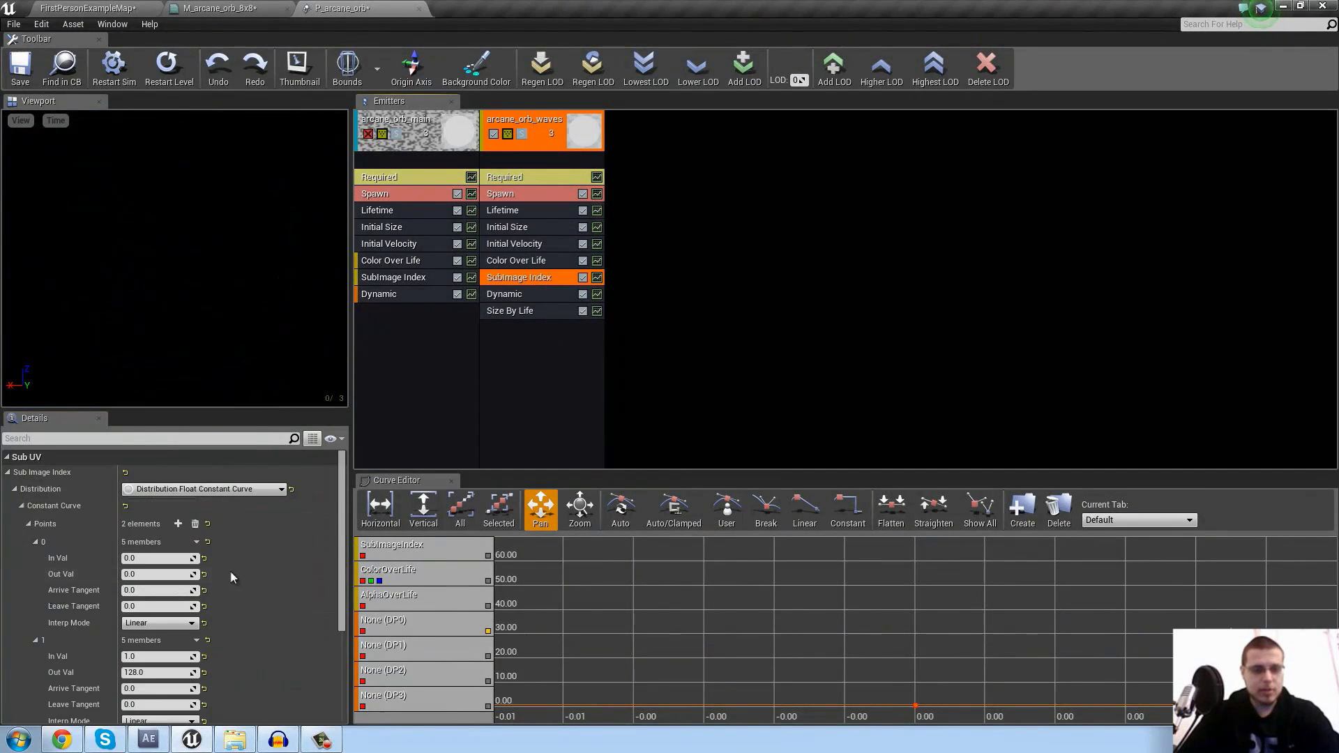
type("64")
key("Return")
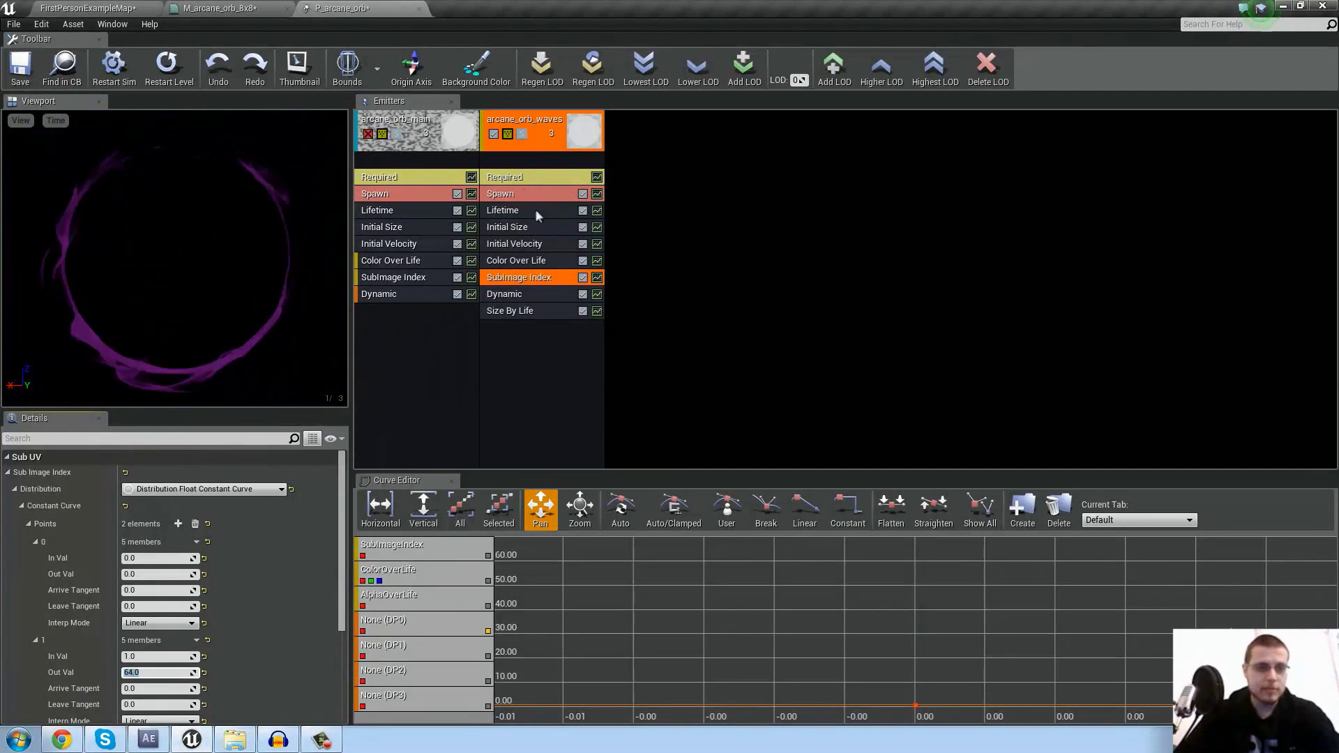
Set the Out Val of the second curve point in the first Dynamic parameter of arcane_orb_waves to 16
left_click(505, 295)
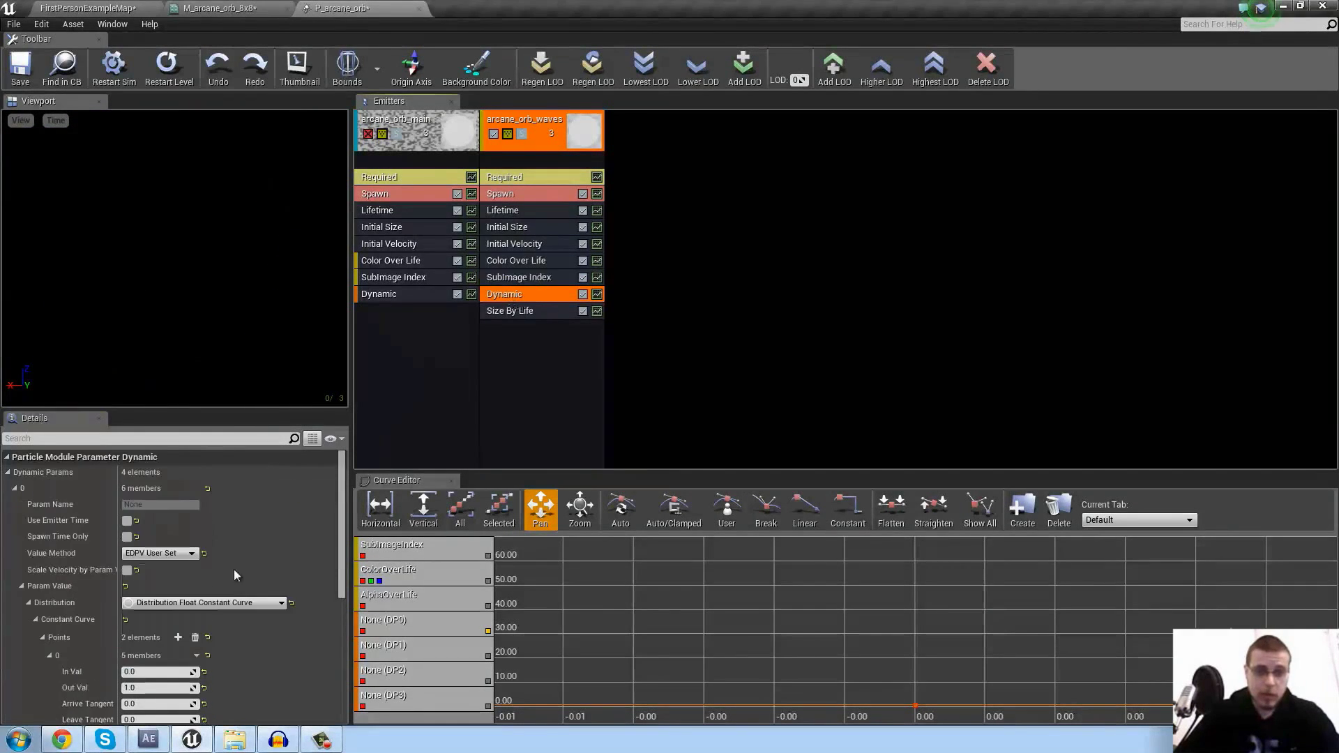
scroll(241, 563, "down", 5)
left_click(140, 653)
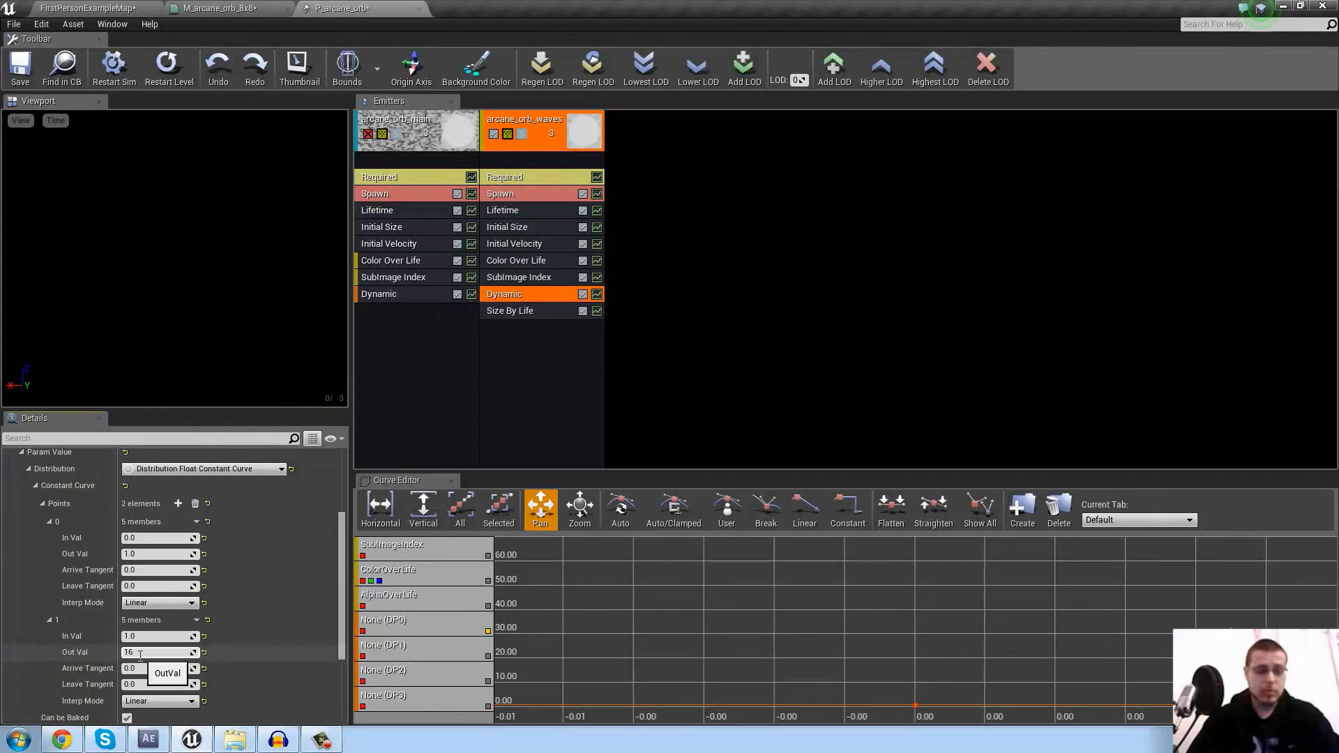
key("Return")
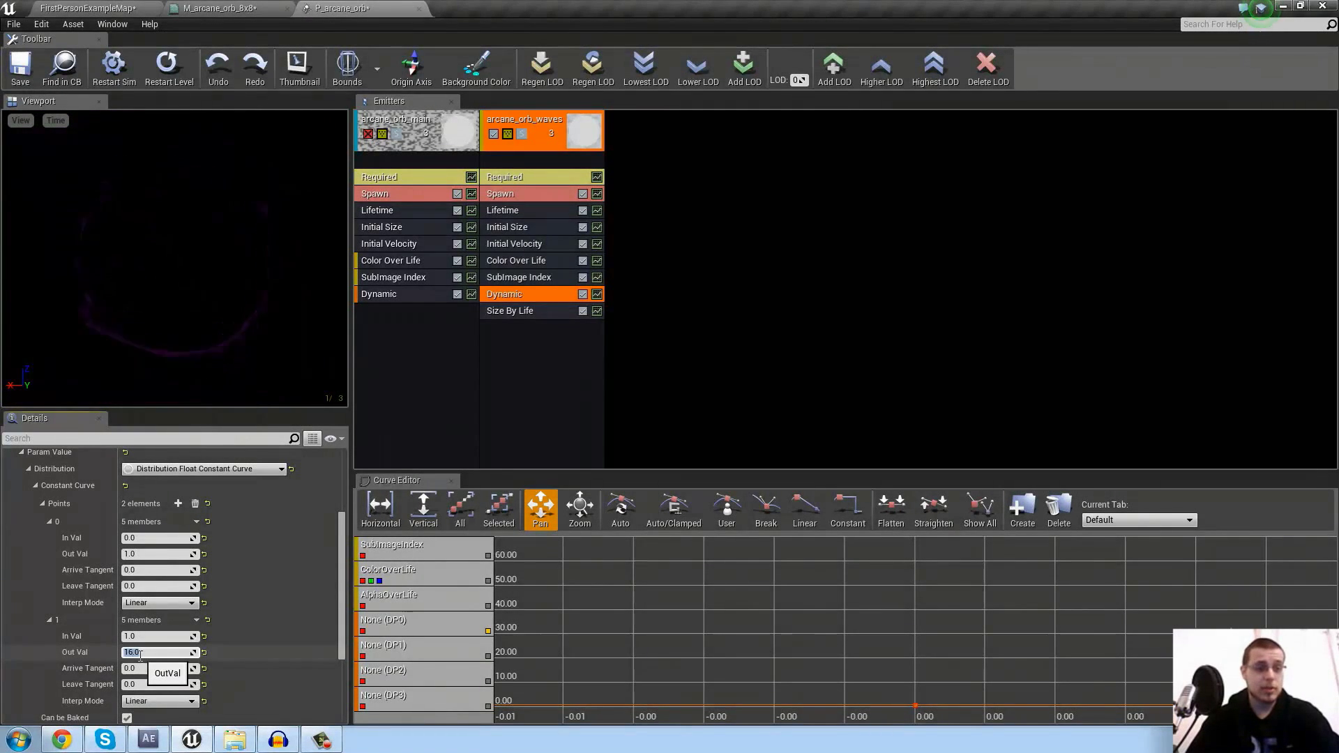
Add Initial Rotation and Initial Rotation Rate modules to the arcane_orb_waves emitter
left_click(571, 339)
right_click(511, 349)
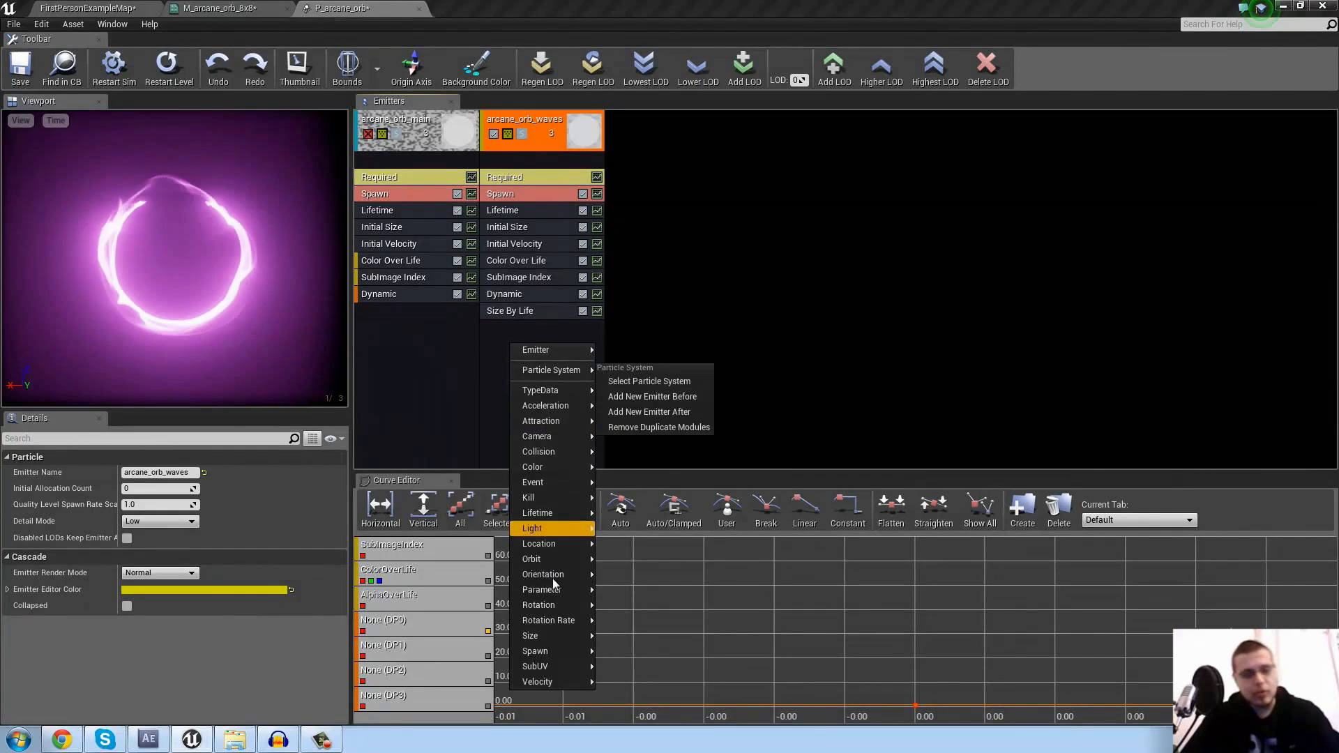
mouse_move(555, 593)
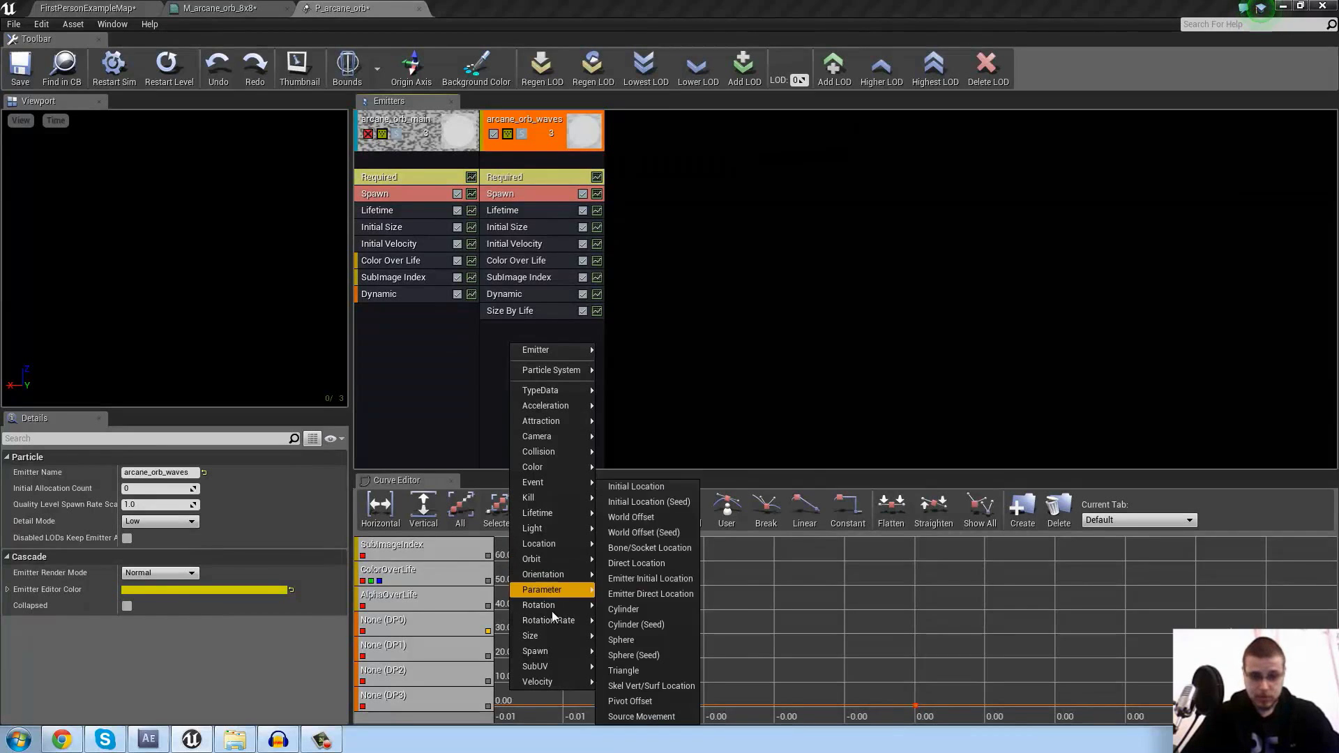
mouse_move(550, 621)
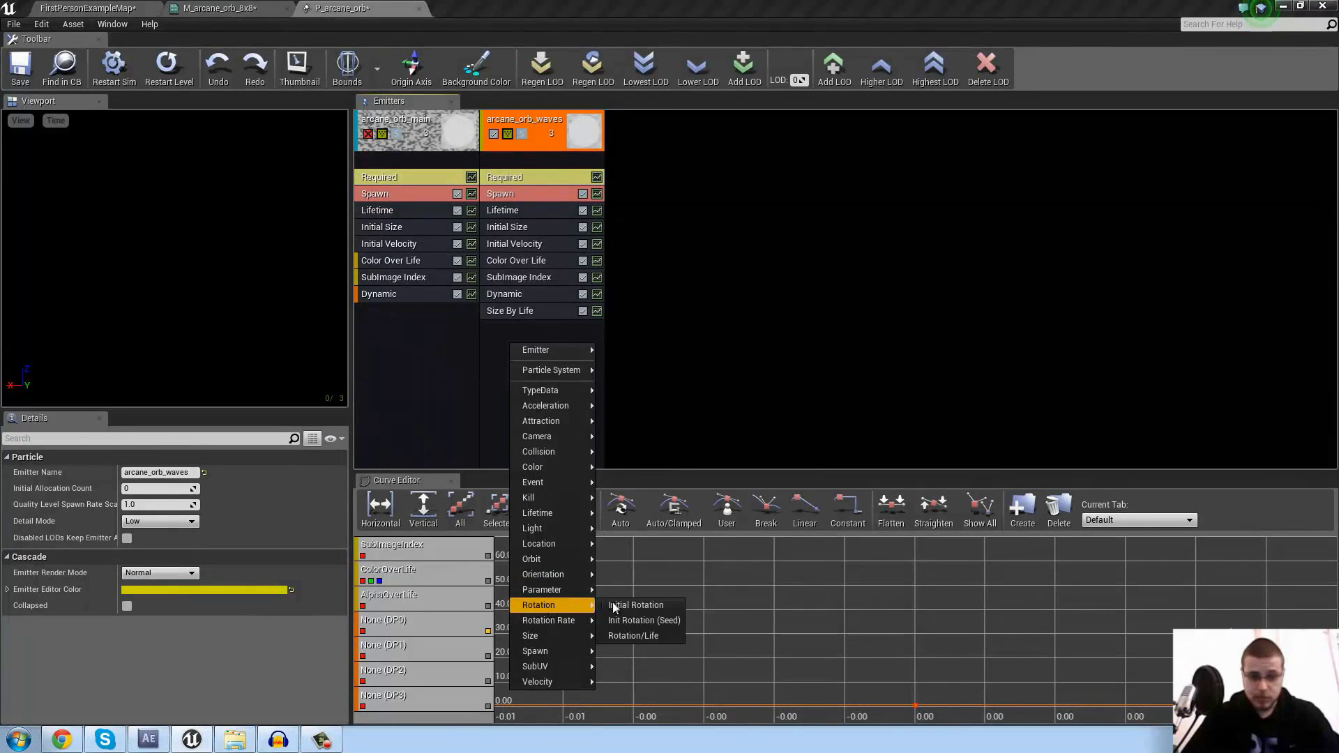
left_click(617, 606)
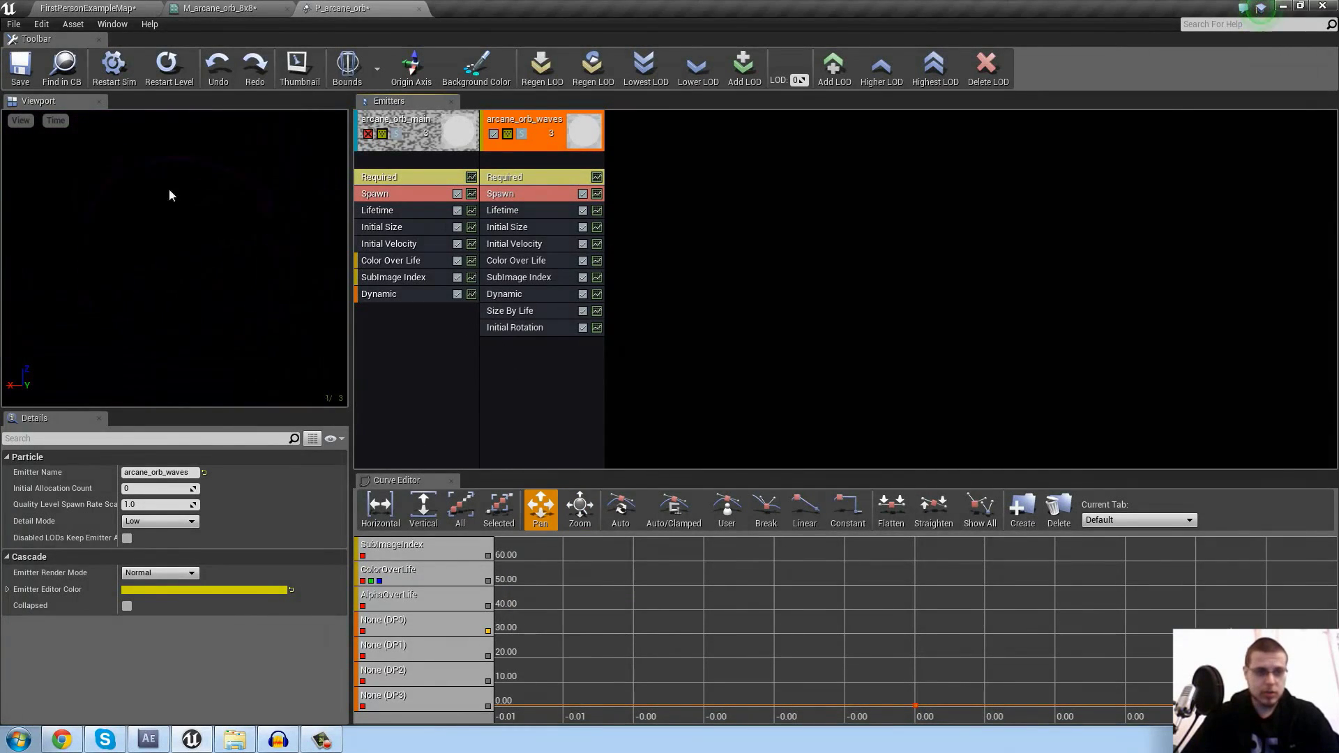
right_click(540, 362)
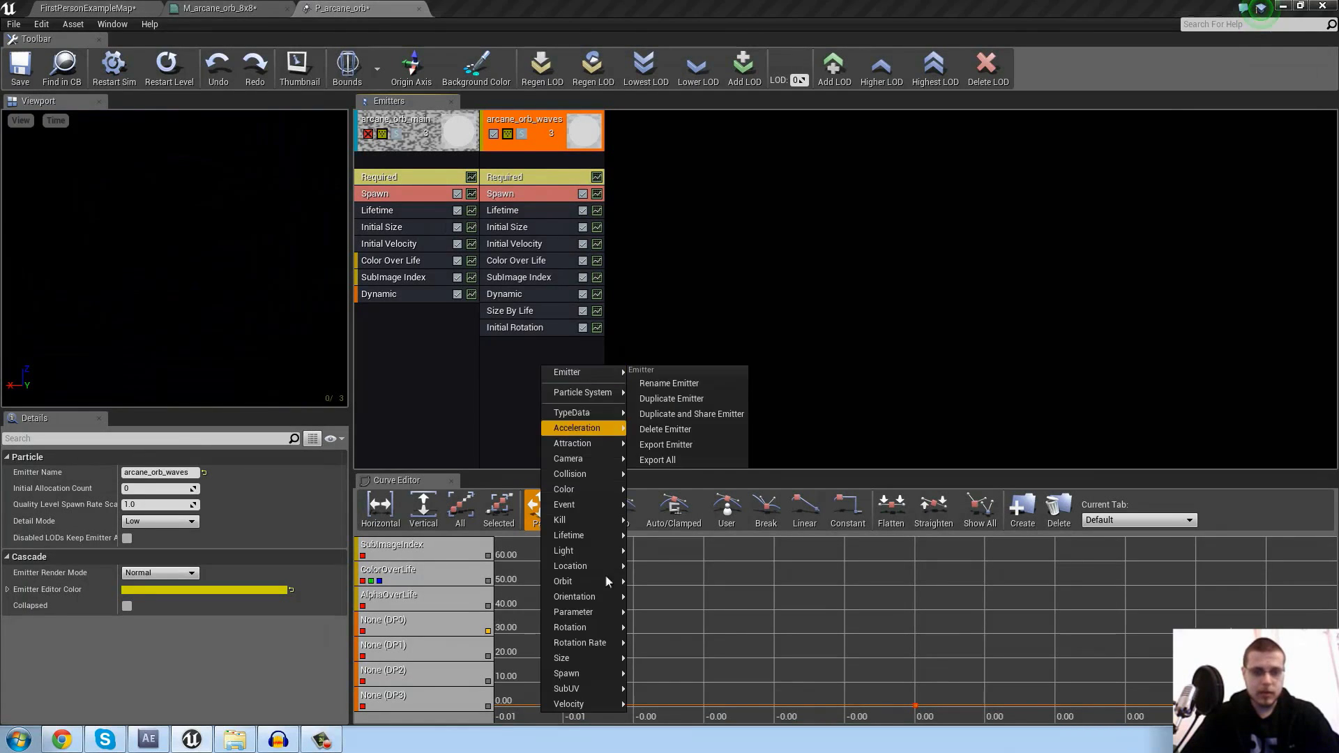
mouse_move(593, 642)
left_click(675, 643)
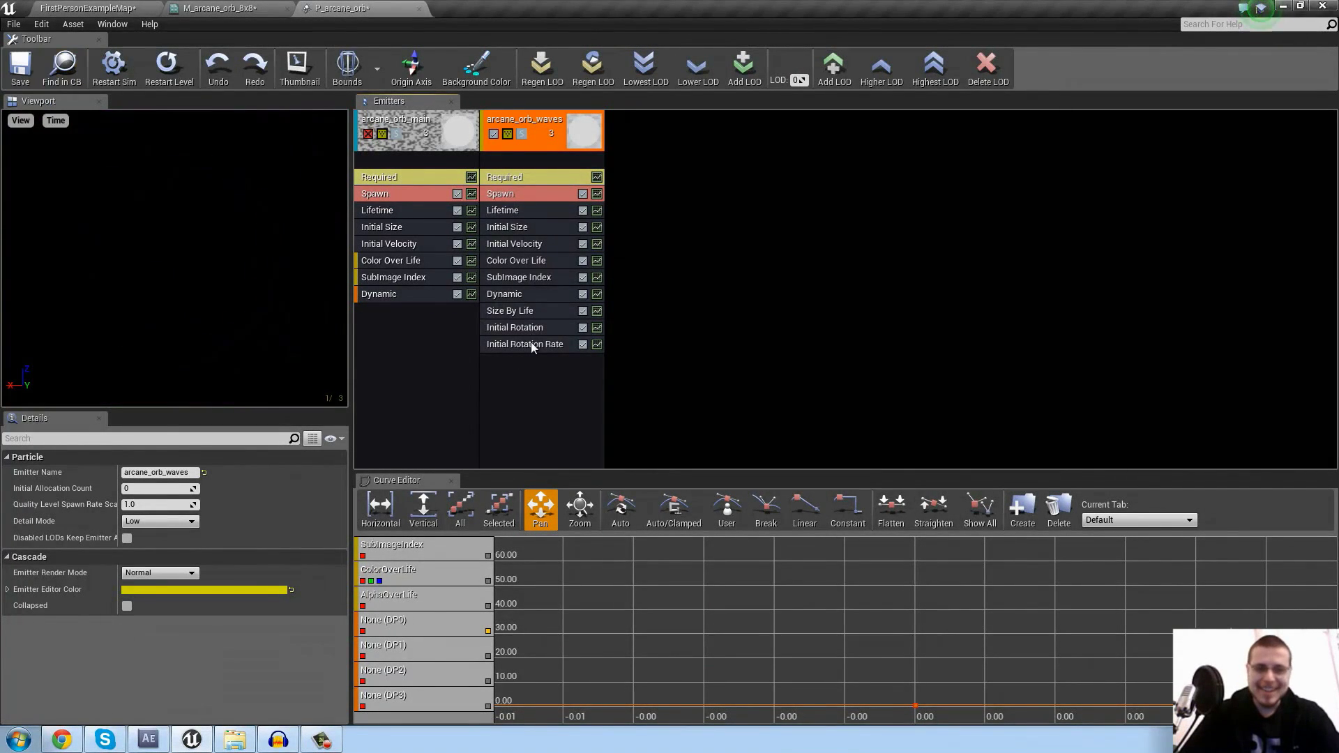
Set the maximum Start Rotation Rate in the Initial Rotation Rate module to 0.1
left_click(530, 343)
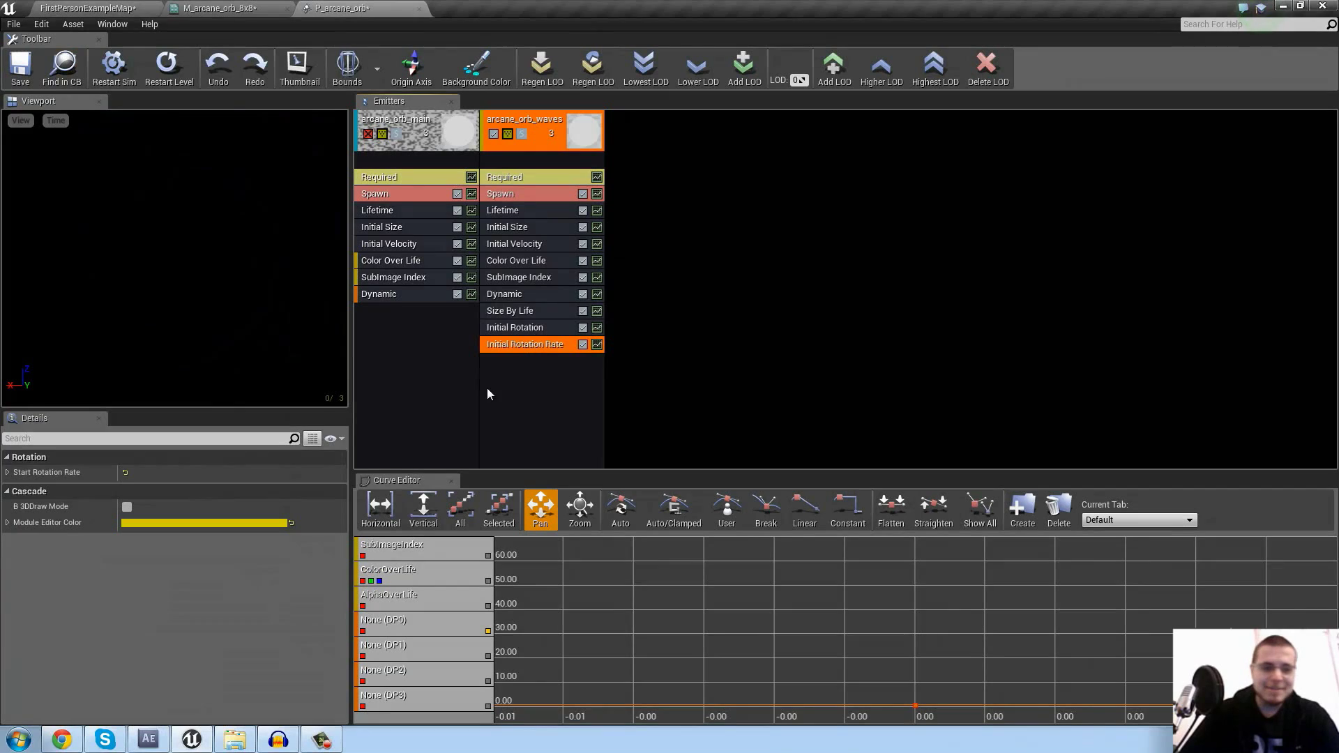
left_click(7, 473)
left_click(14, 489)
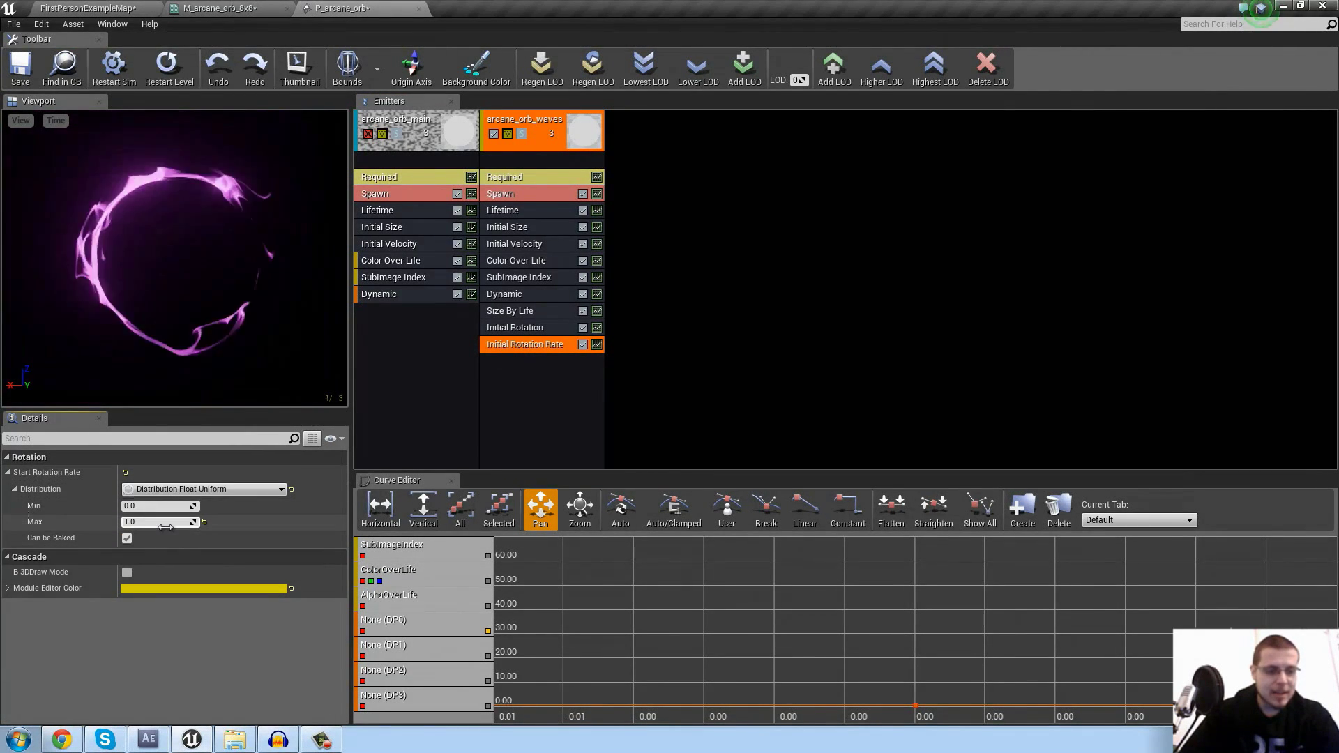
left_click(166, 524)
type("0")
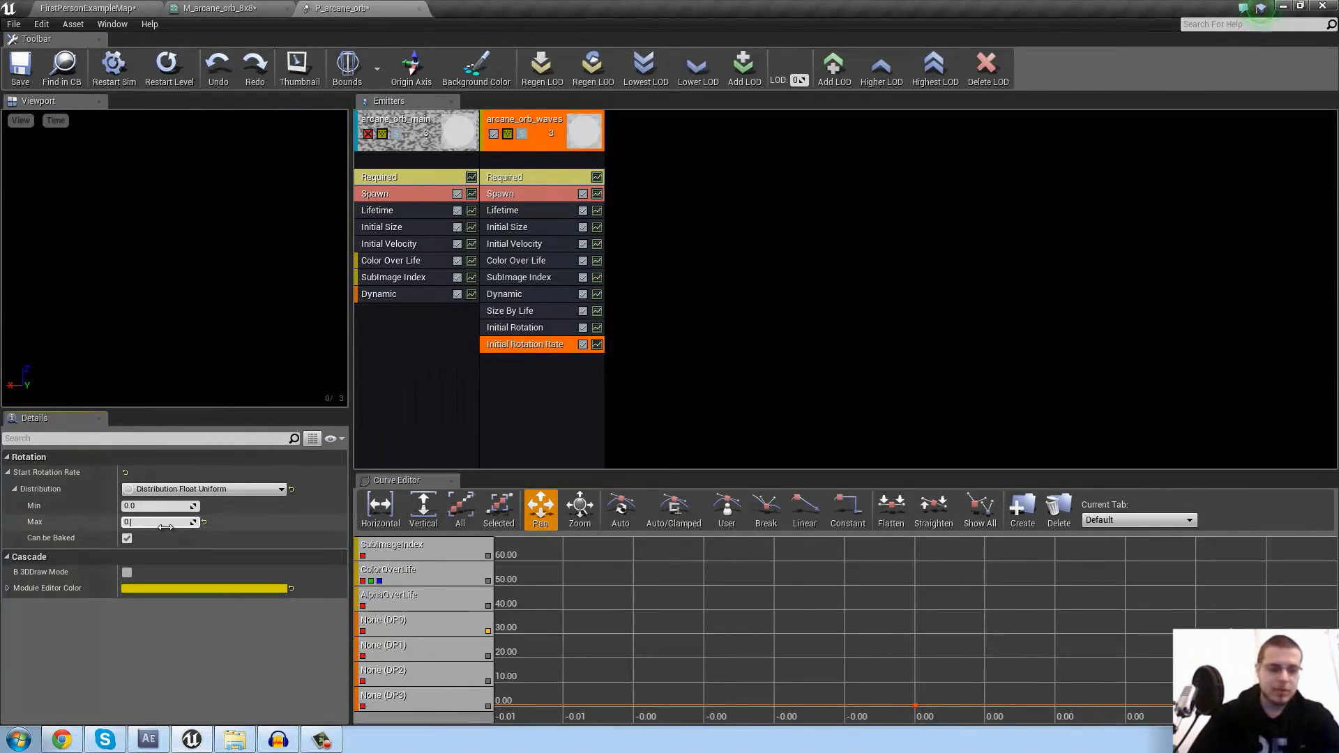
type(".1")
key("Return")
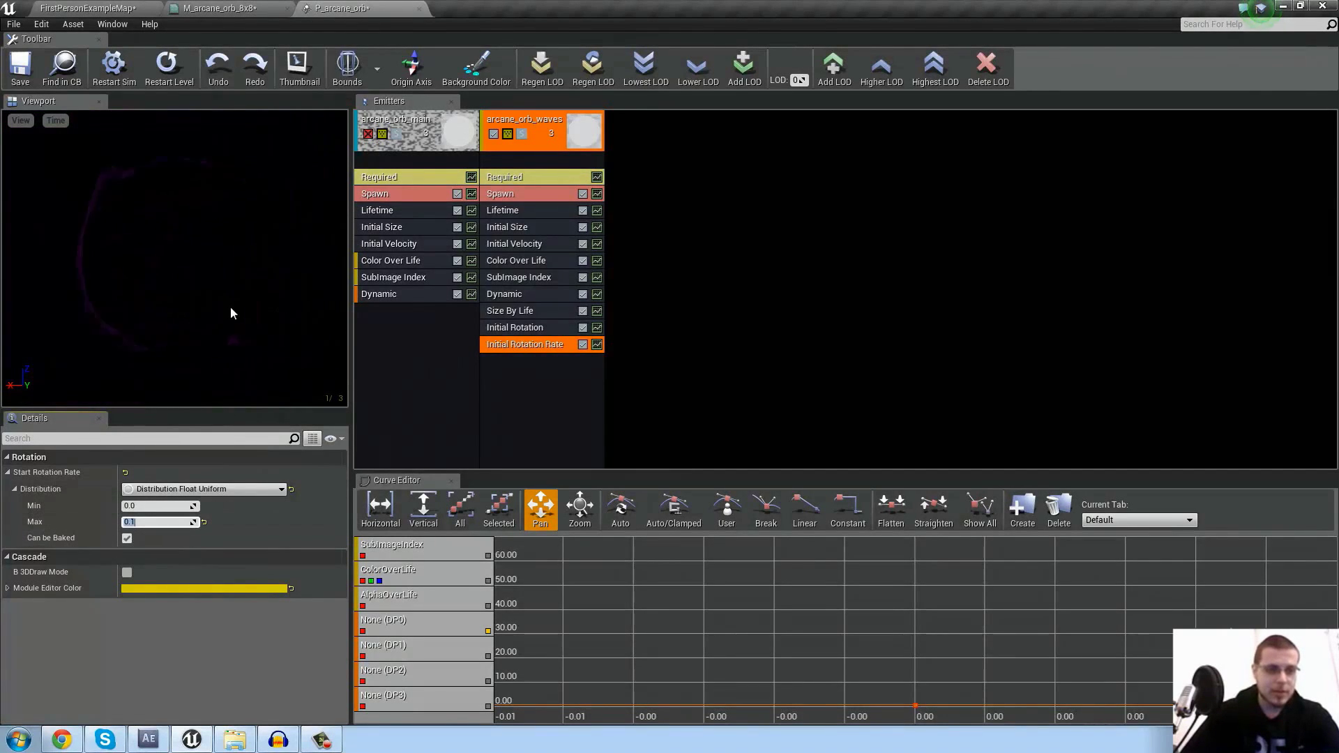
Check the placed orb effect in the FirstPersonExampleMap level and glance at the M_arcane_orb_8x8 material graph
left_click(89, 9)
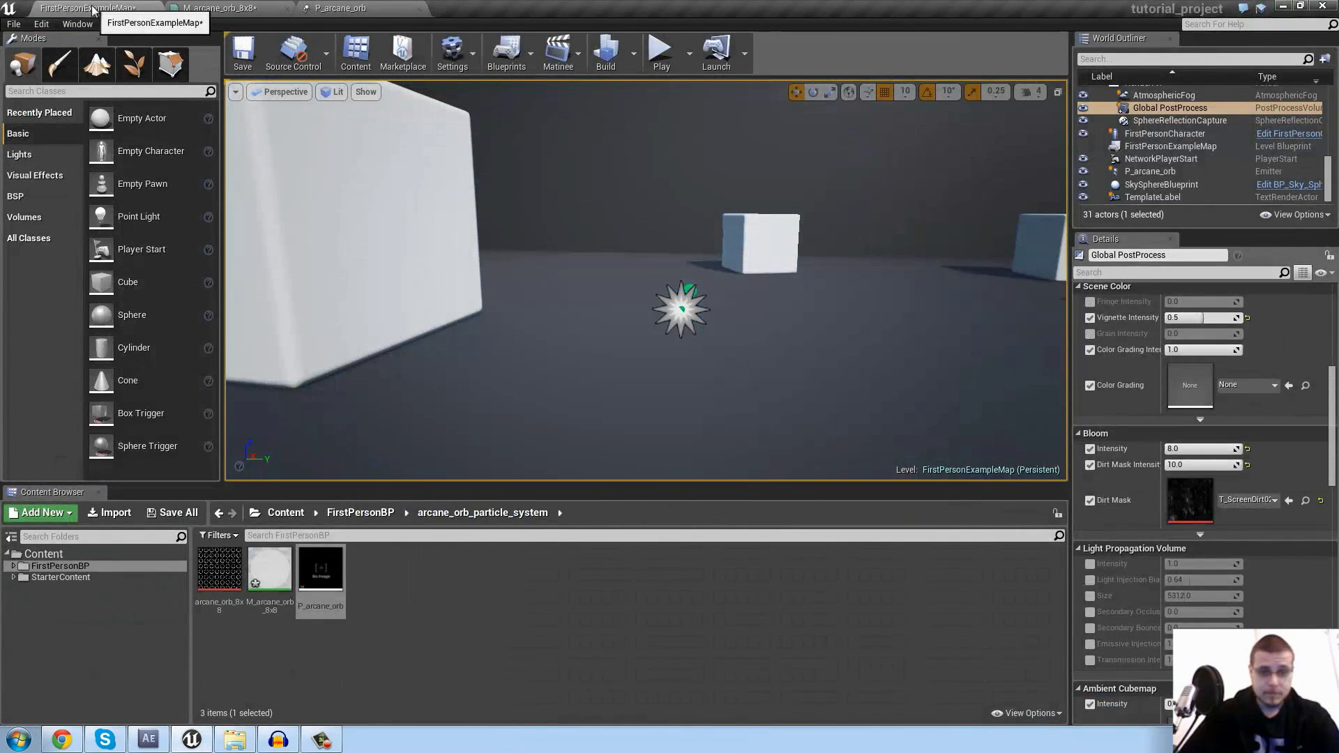
right_click_drag(733, 272, 730, 276)
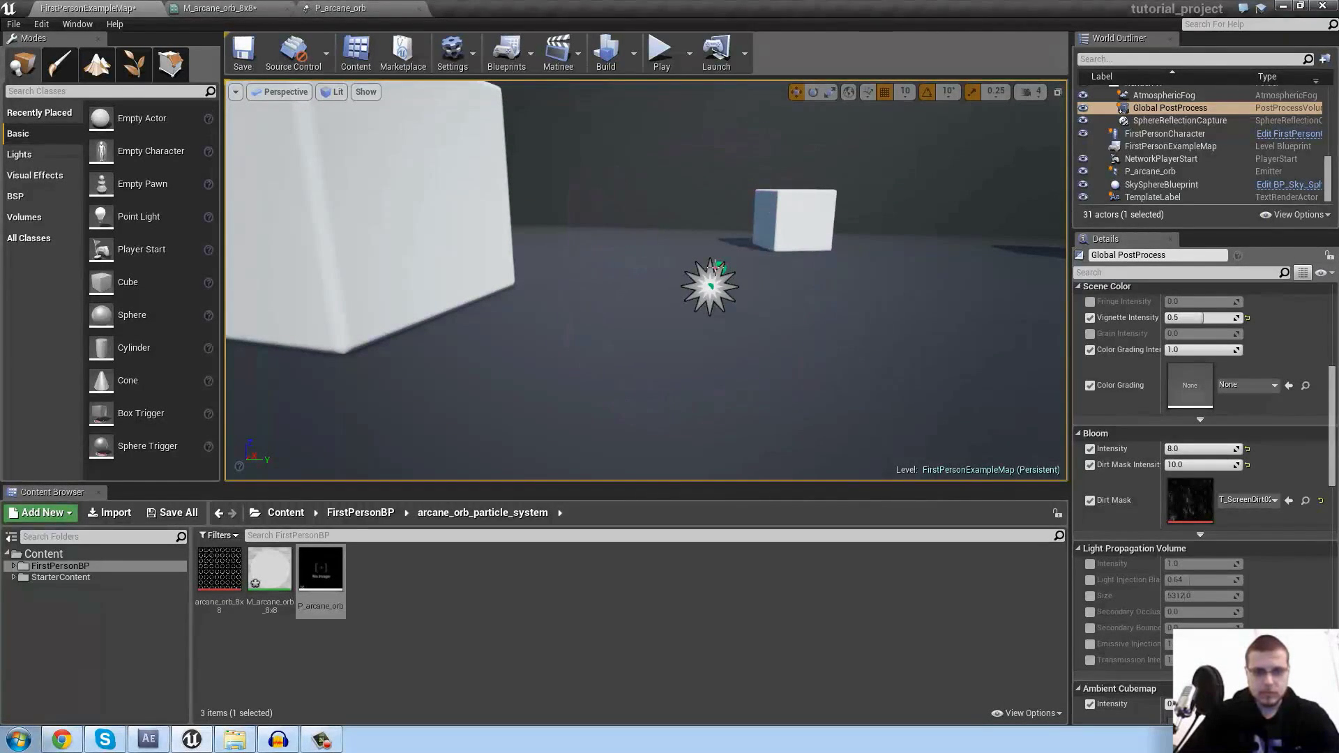
left_click(232, 7)
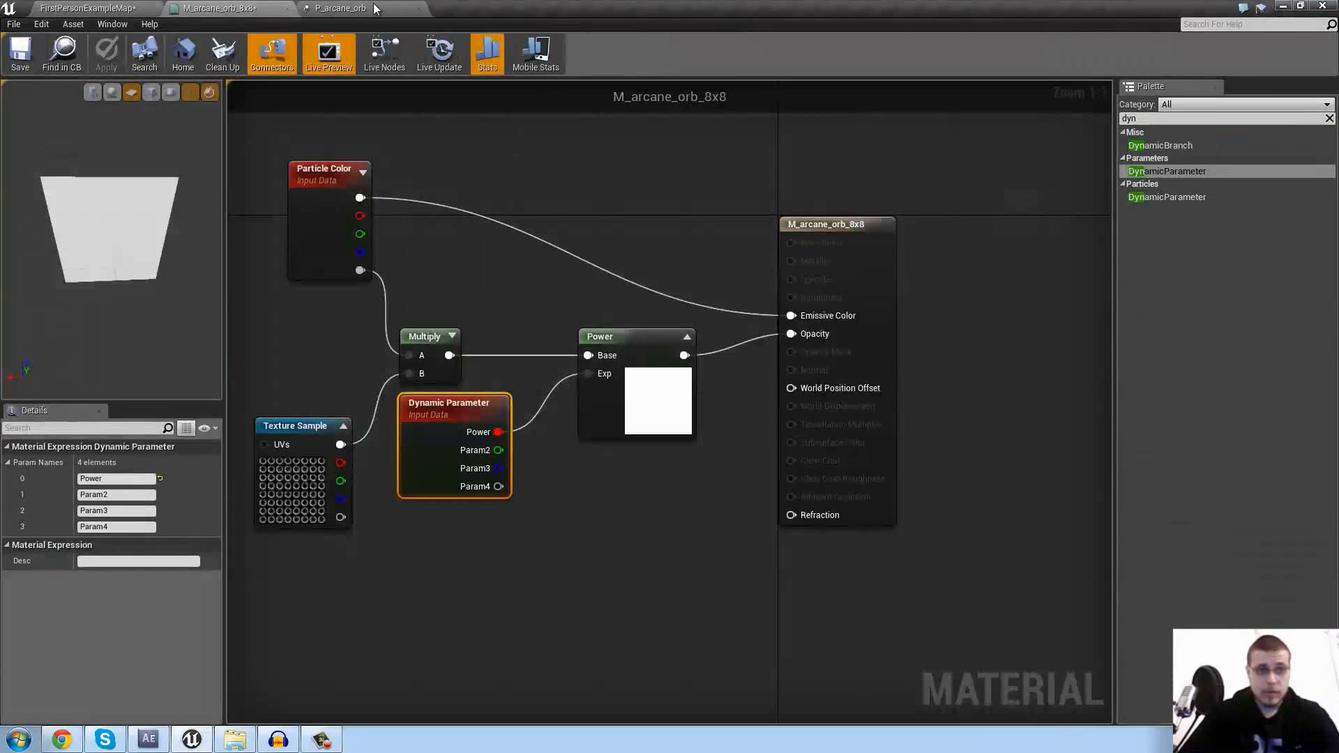
In the P_arcane_orb particle system, empty the Burst List of the arcane_orb_waves Spawn module
left_click(353, 9)
left_click(367, 135)
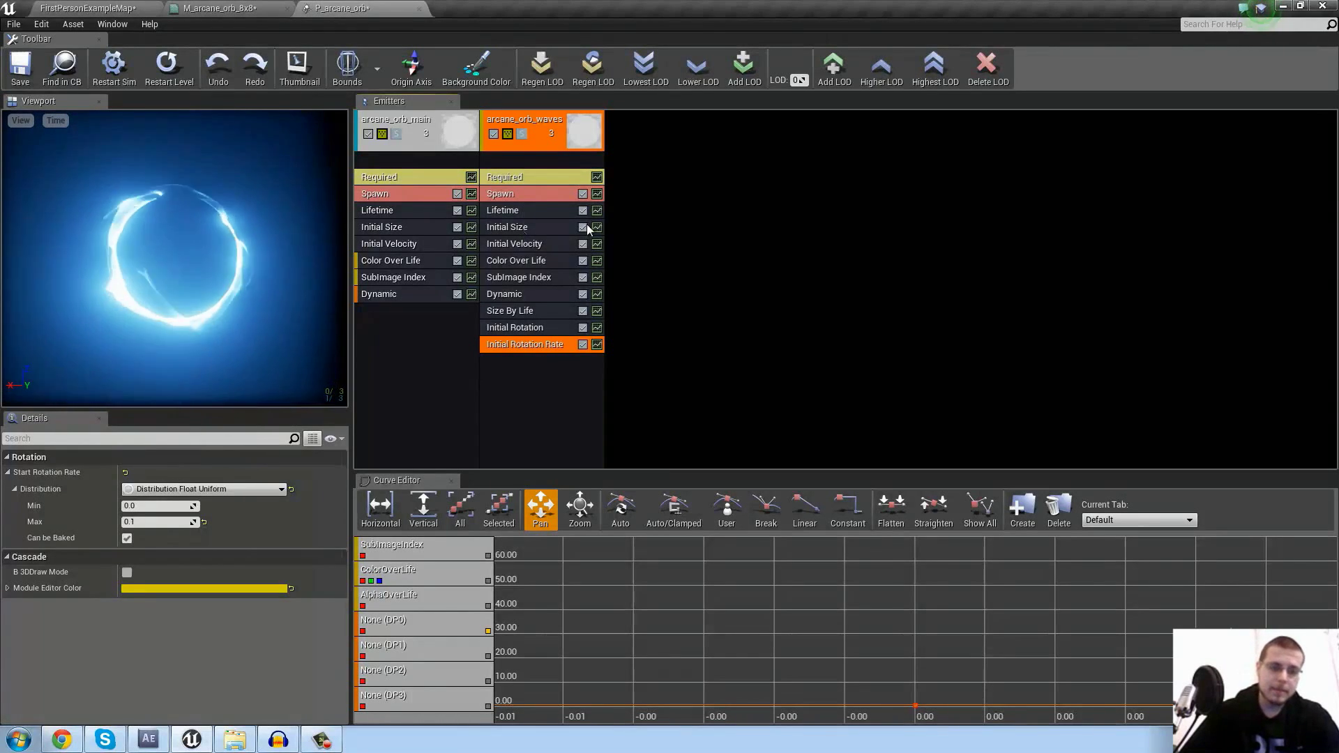
left_click(515, 201)
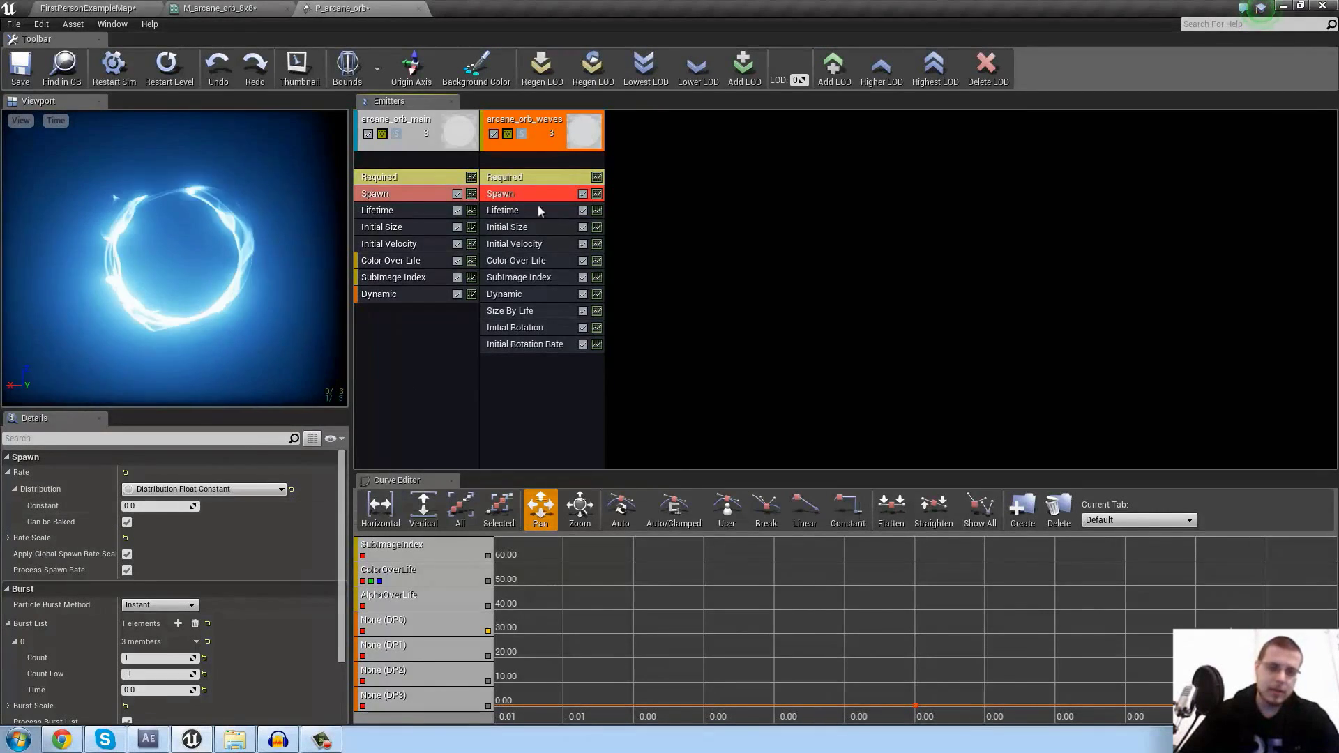
scroll(145, 549, "down", 1)
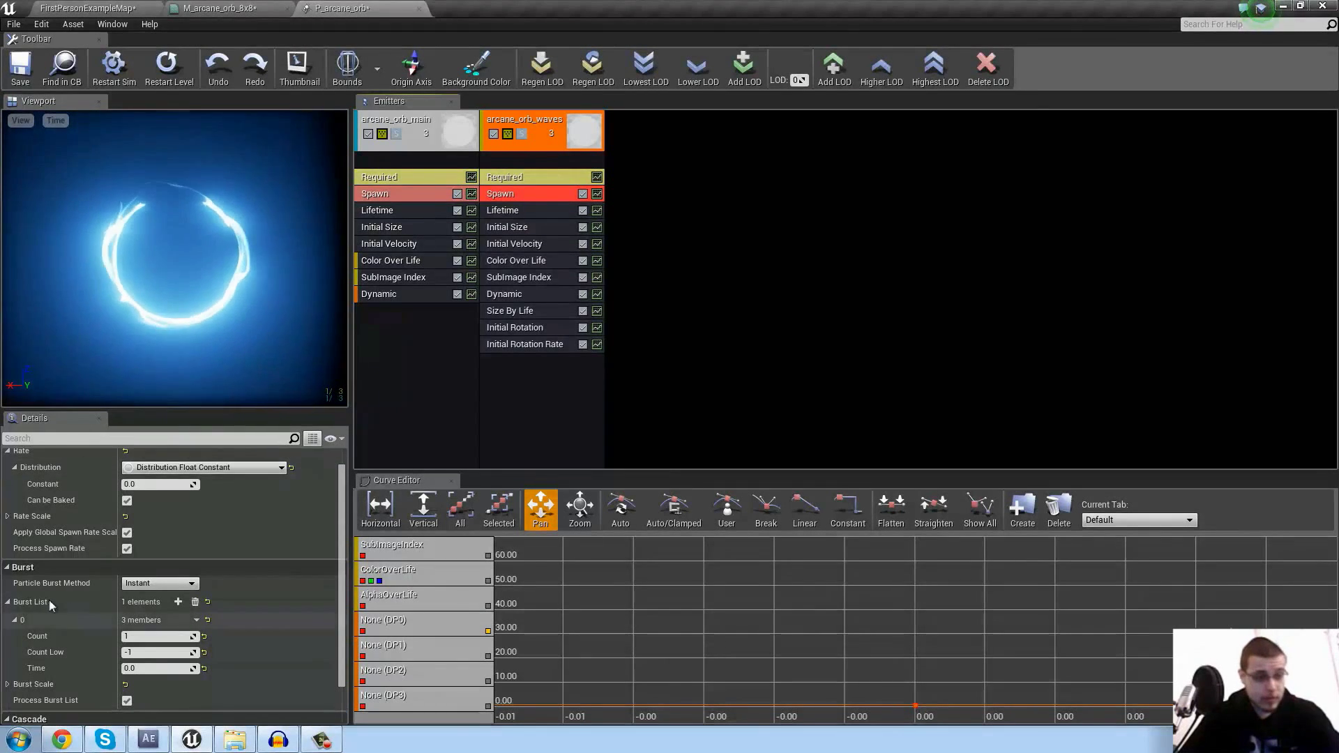
left_click(143, 637)
type("0")
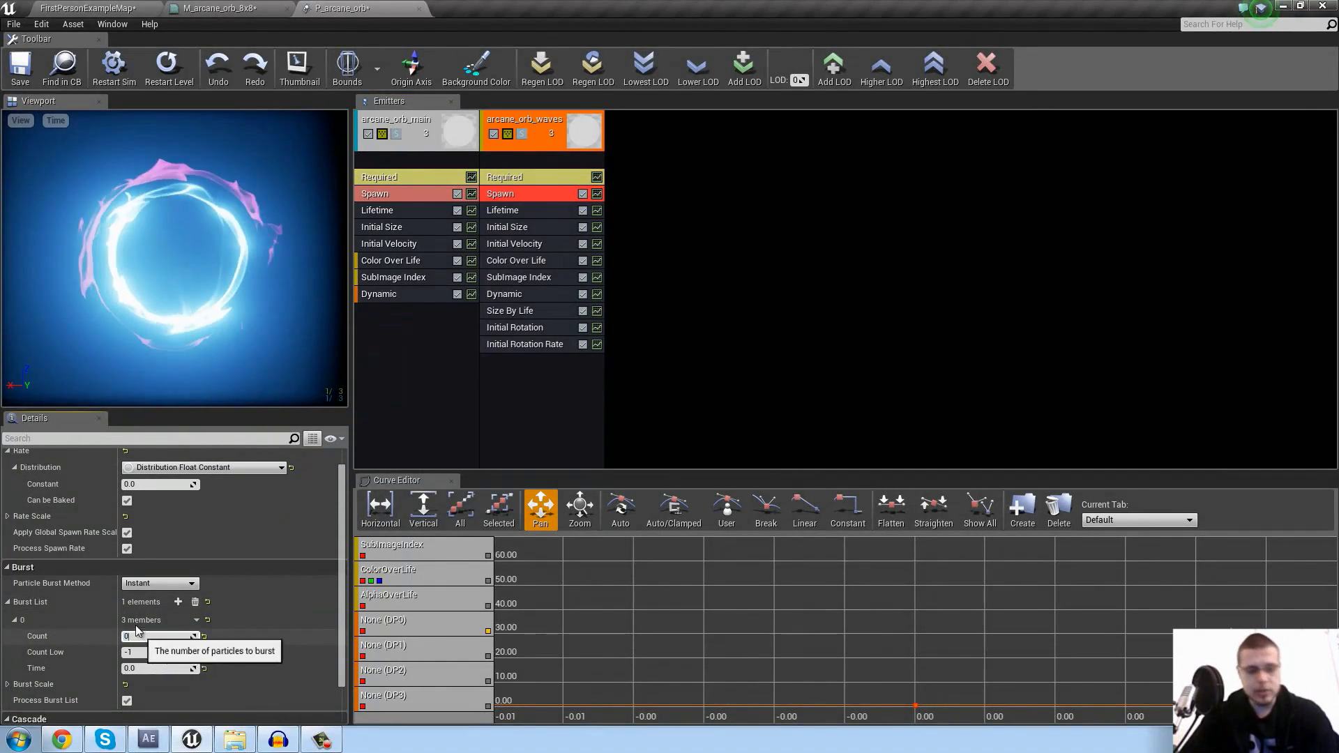
left_click(195, 602)
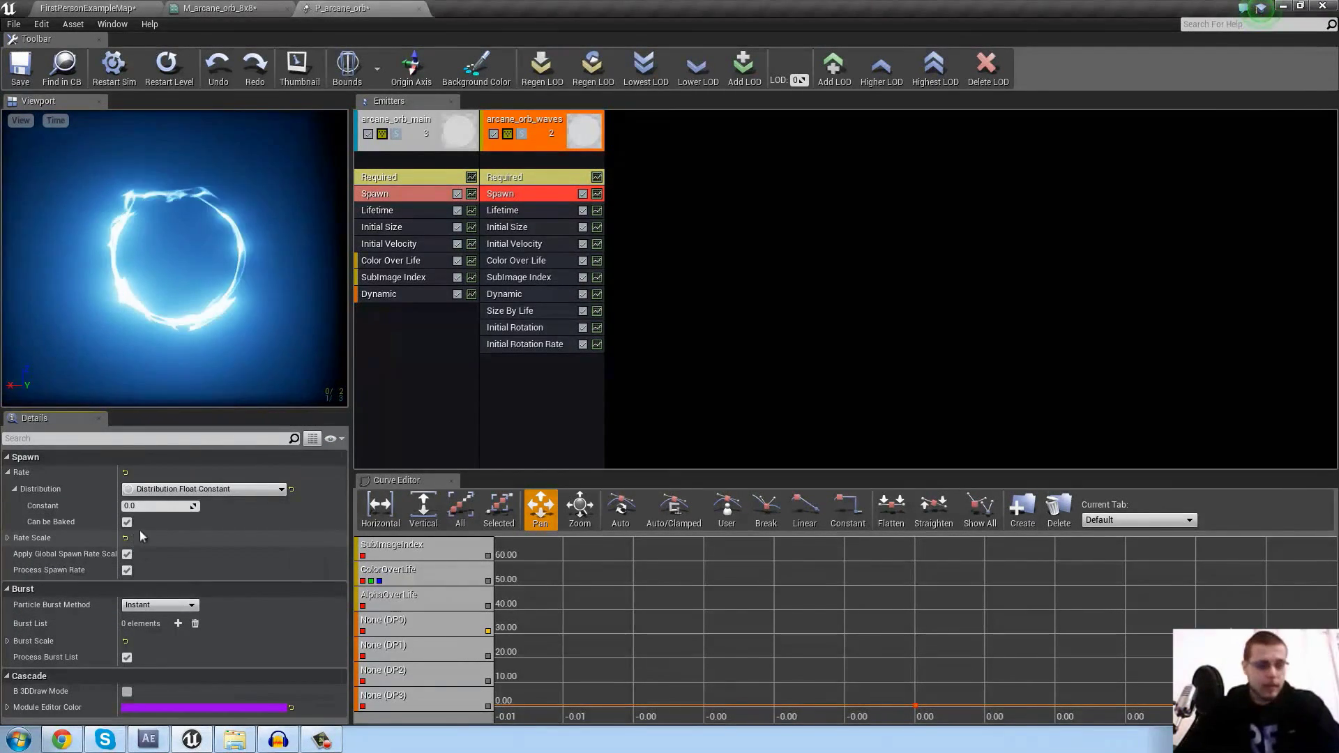
Try a constant spawn rate of 5 for the arcane_orb_waves emitter
left_click(139, 507)
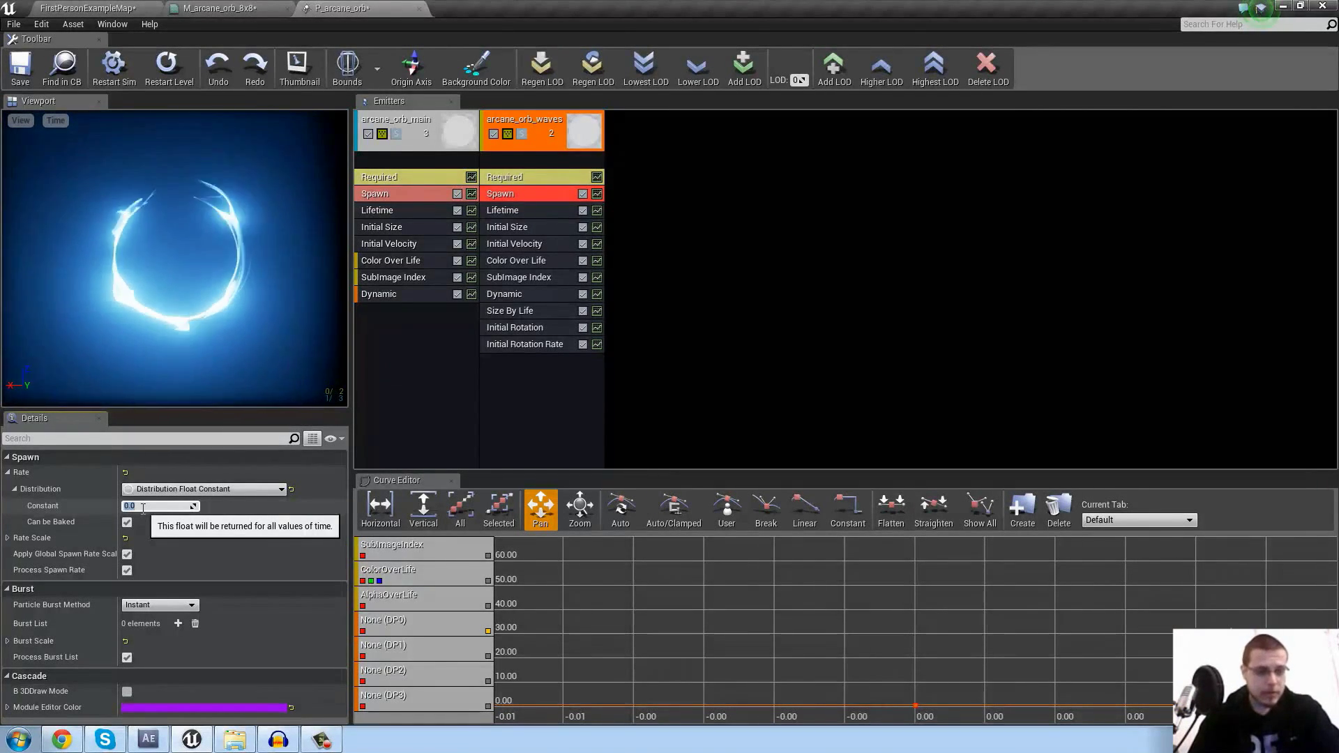
type("5")
key("Return")
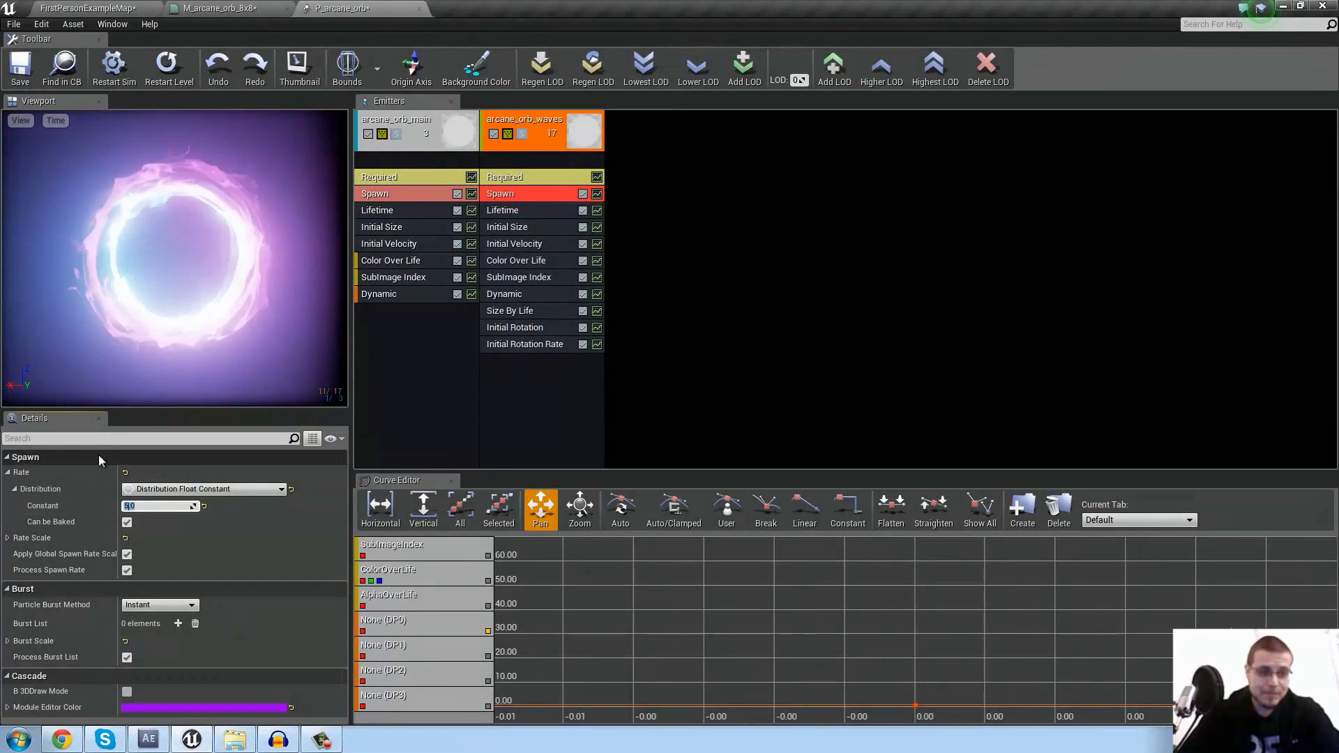
left_click(7, 538)
left_click(7, 538)
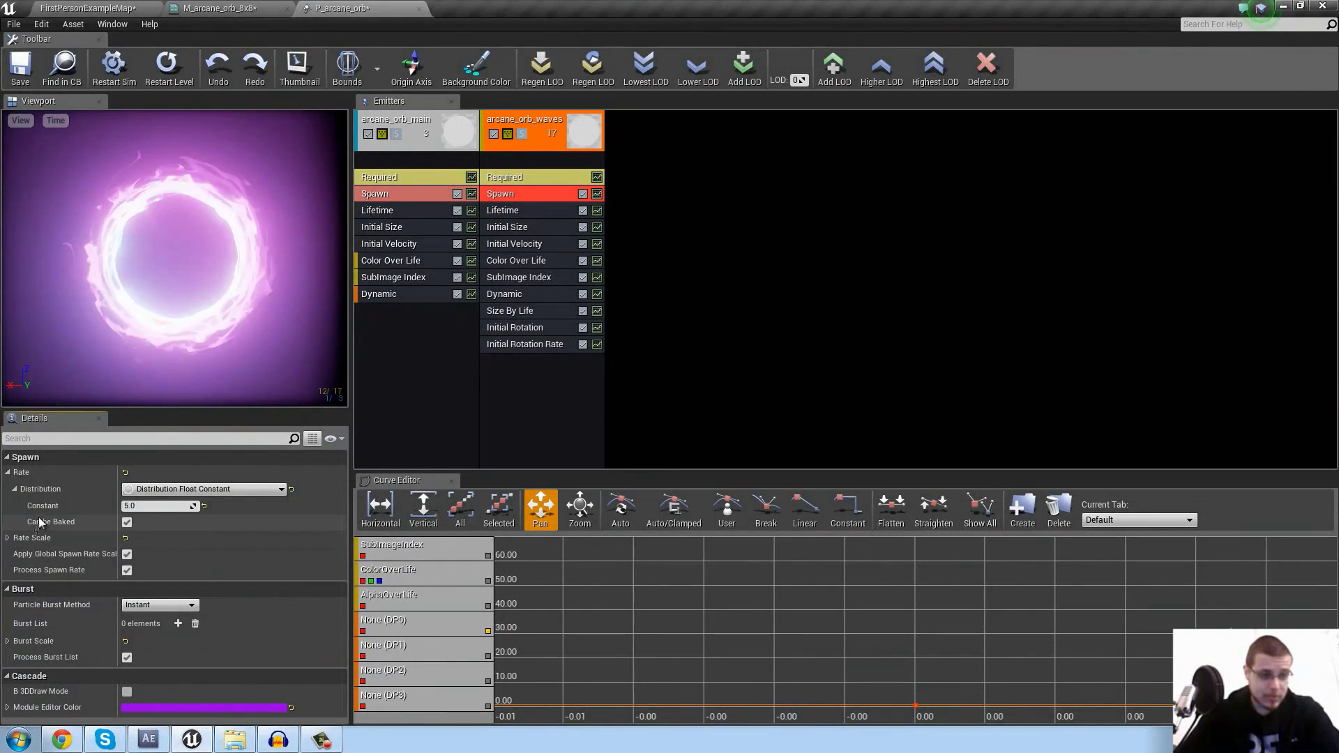
Switch the arcane_orb_waves spawn Rate to Distribution Float Constant Curve and add three curve points
left_click(190, 490)
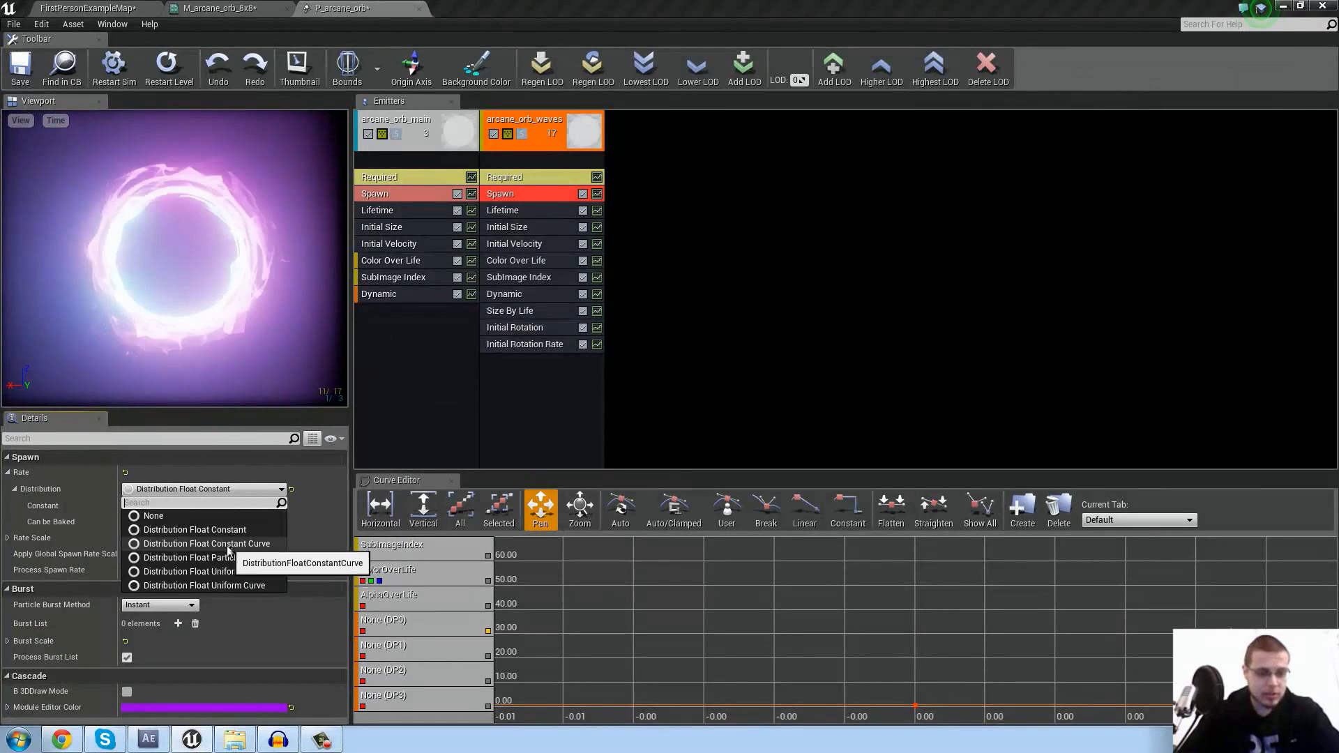
left_click(228, 547)
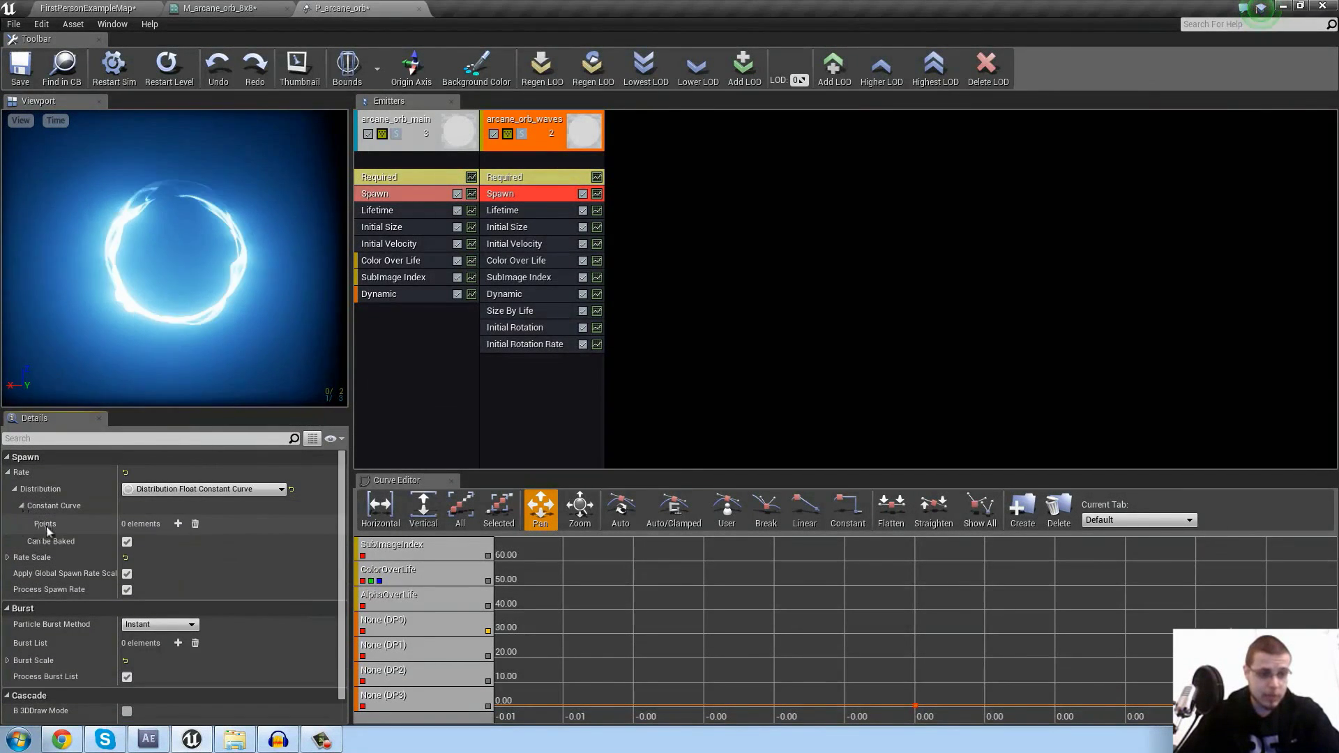
left_click(178, 524)
left_click(178, 524)
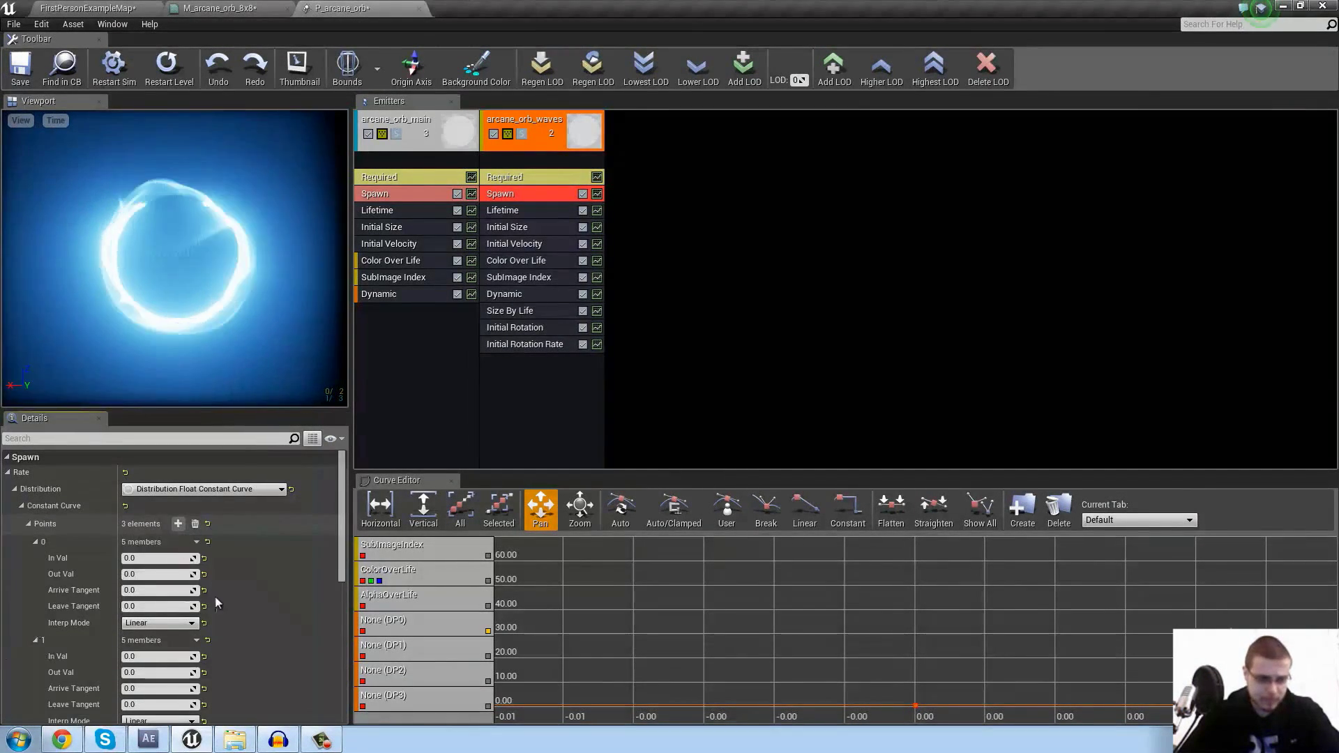
Try spawn curve values: point 0 Out Val 3, point 1 In Val 0.5 and Out Val 1, point 2 In Val 3, plus a fourth point
scroll(188, 565, "down", 1)
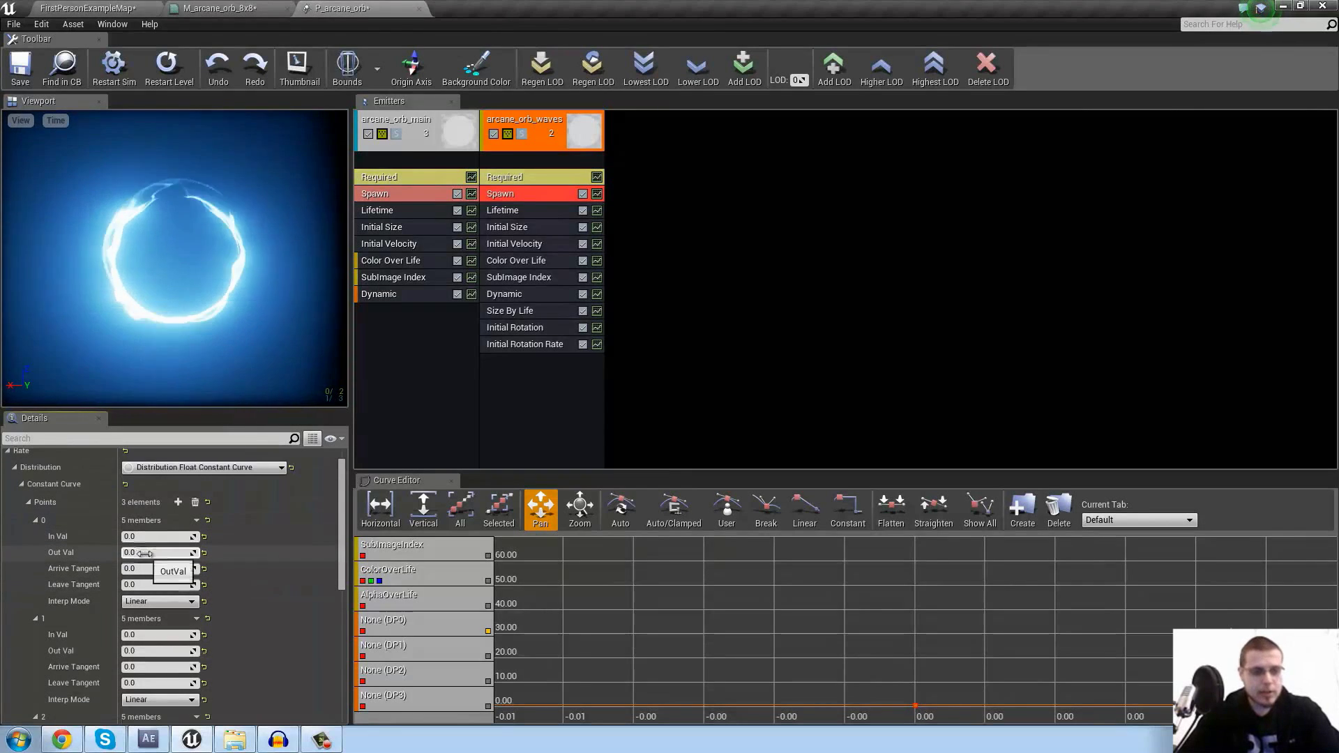
left_click(144, 635)
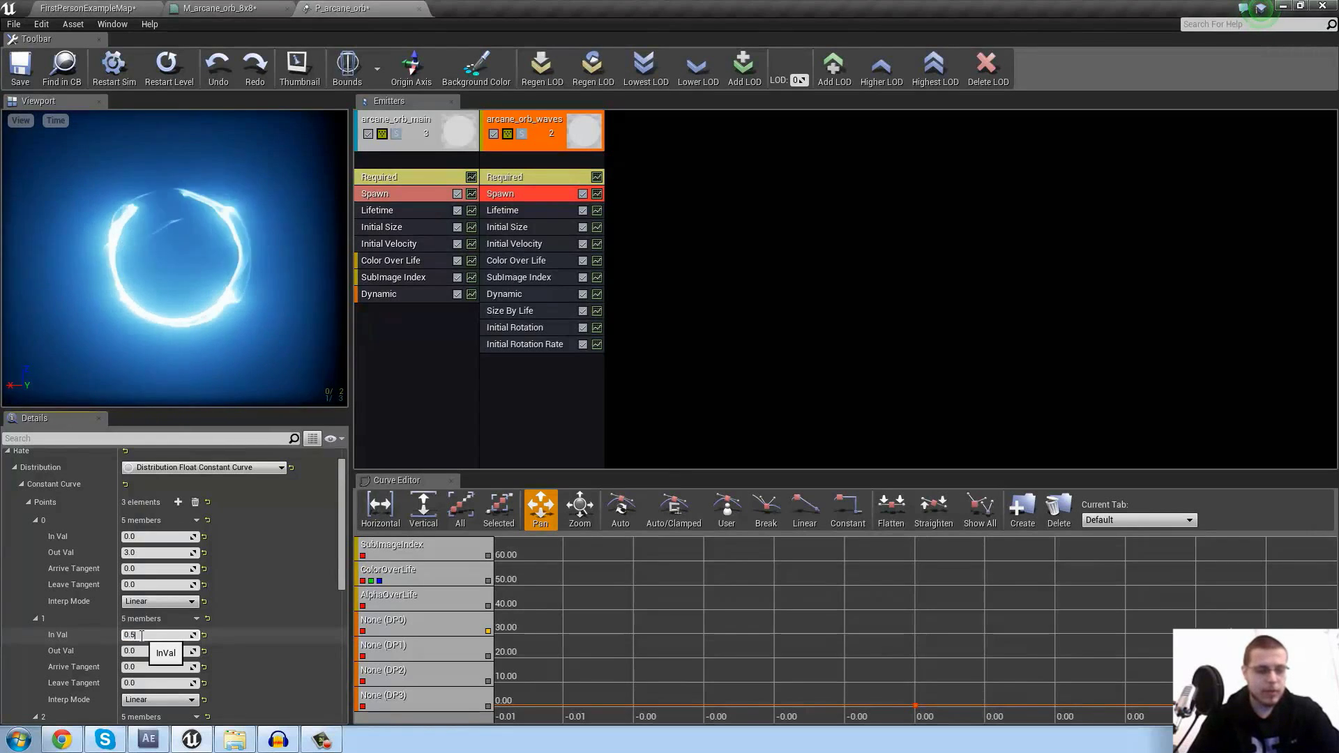
key("Return")
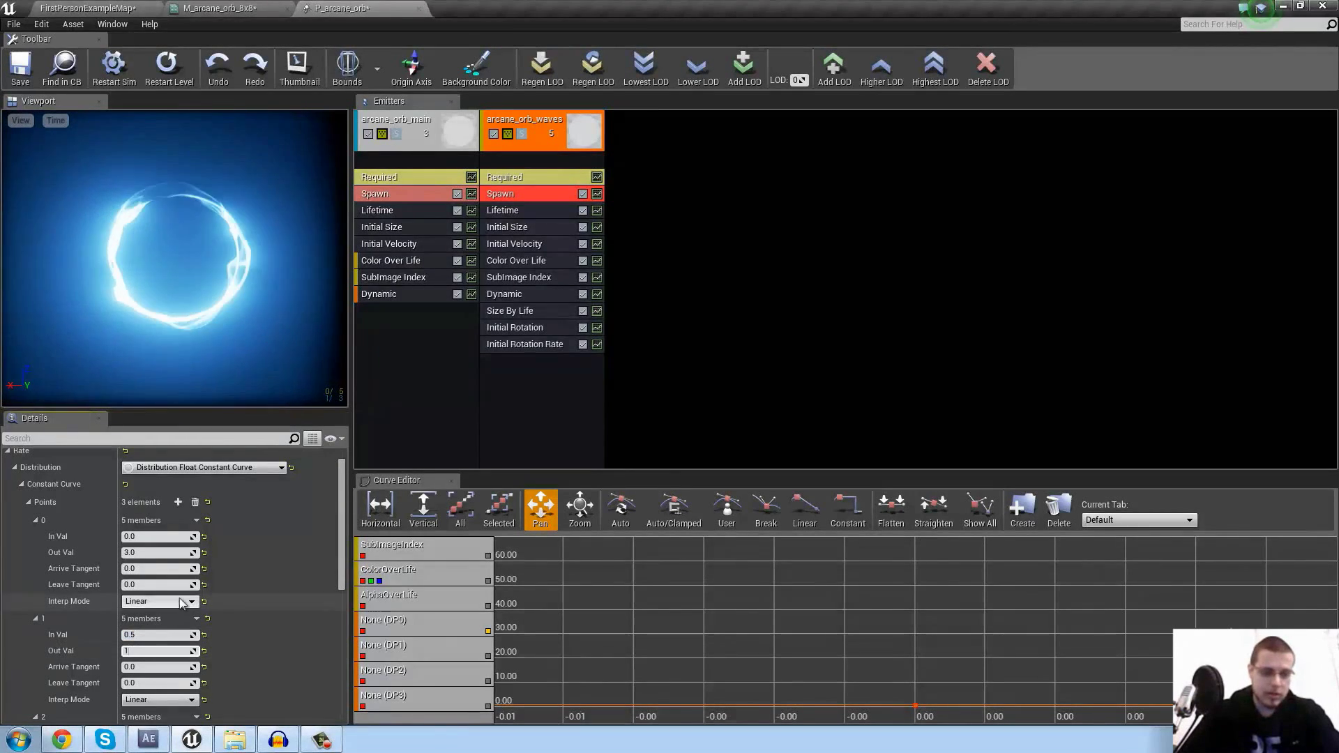
scroll(181, 603, "down", 2)
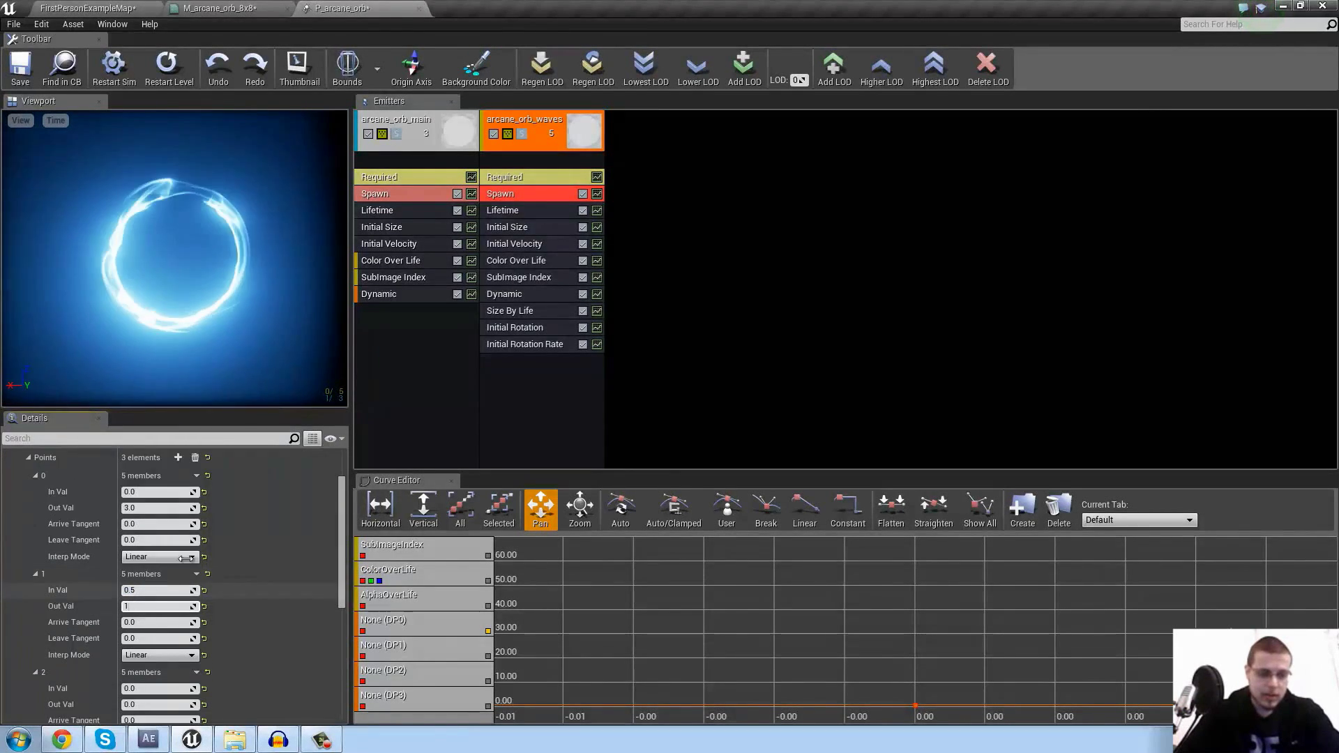
left_click(178, 458)
scroll(174, 603, "down", 2)
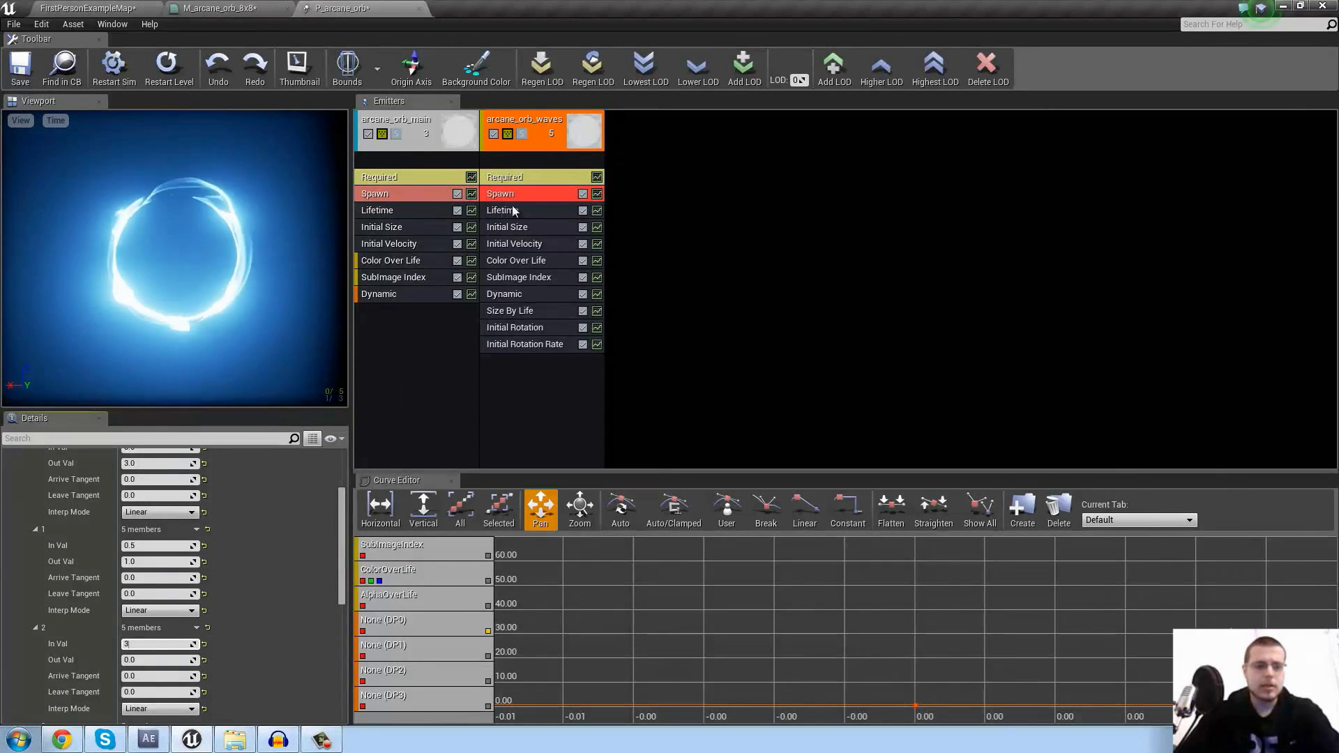
Check the emitter duration in the arcane_orb_waves Required module and review the Spawn rate curve points
left_click(517, 183)
scroll(224, 495, "down", 5)
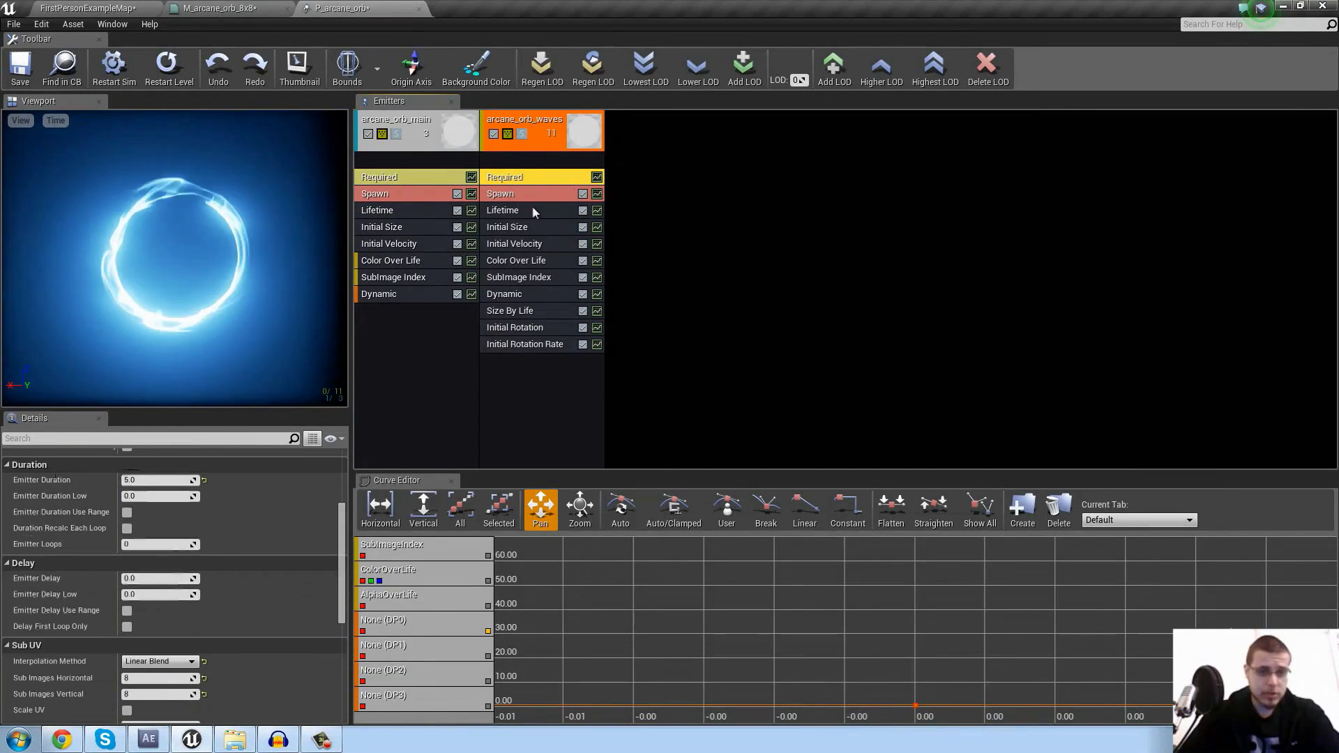
left_click(519, 213)
left_click(516, 195)
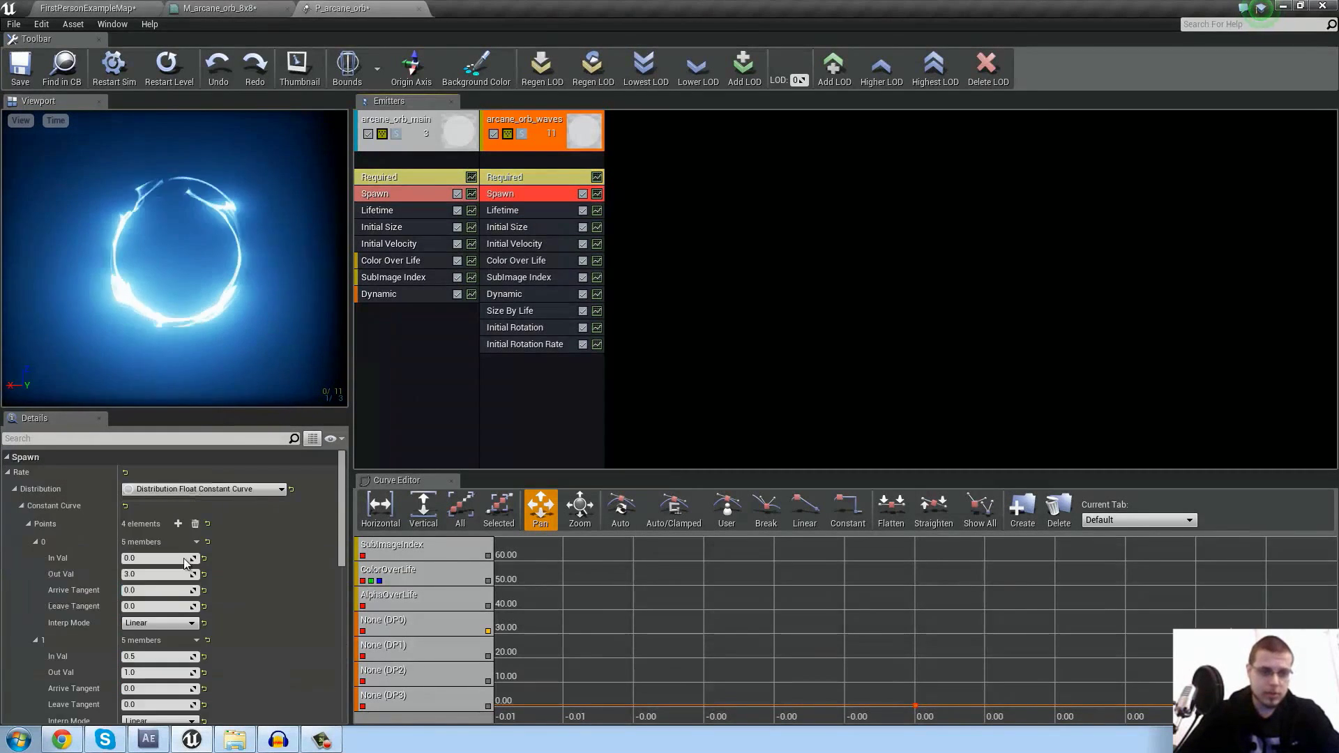
scroll(209, 544, "down", 10)
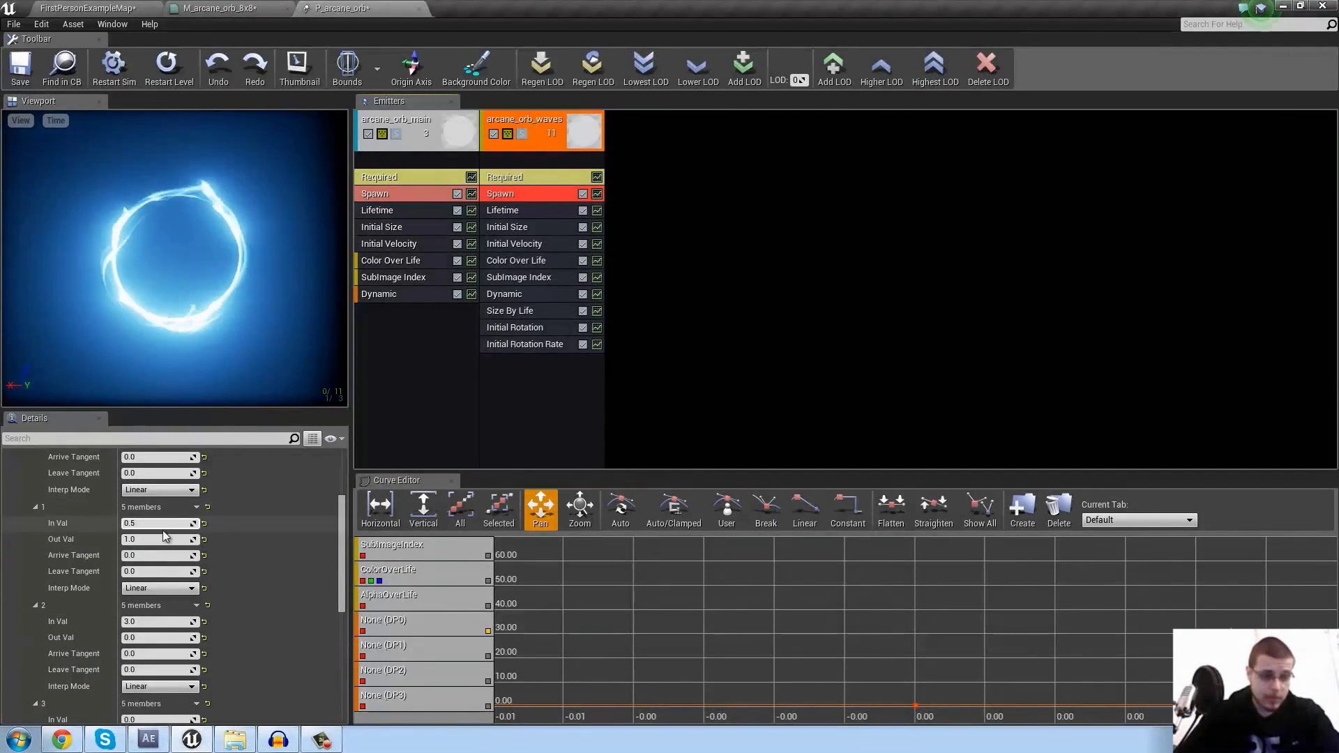
scroll(108, 567, "down", 4)
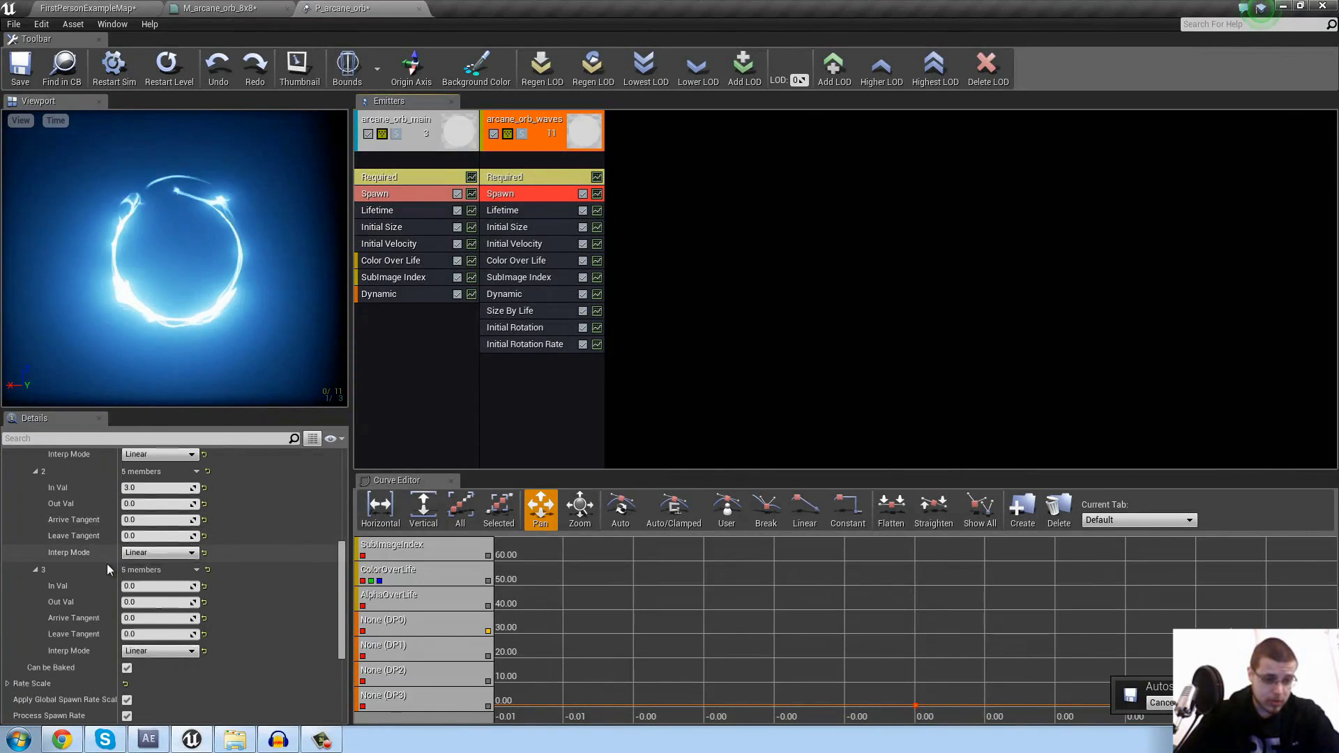
scroll(152, 531, "up", 1)
scroll(152, 532, "up", 5)
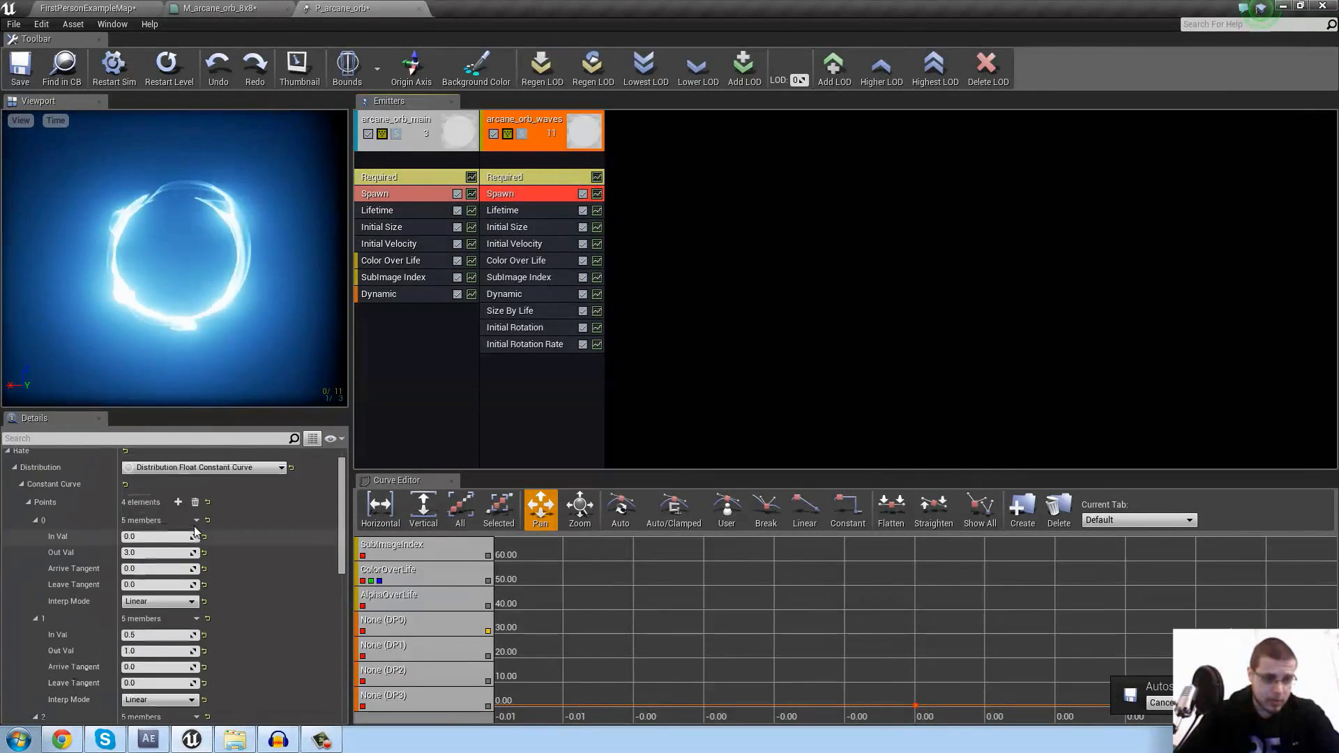
Clear all points from the Spawn rate curve and add three fresh ones
left_click(196, 503)
left_click(179, 511)
left_click(179, 511)
left_click(178, 511)
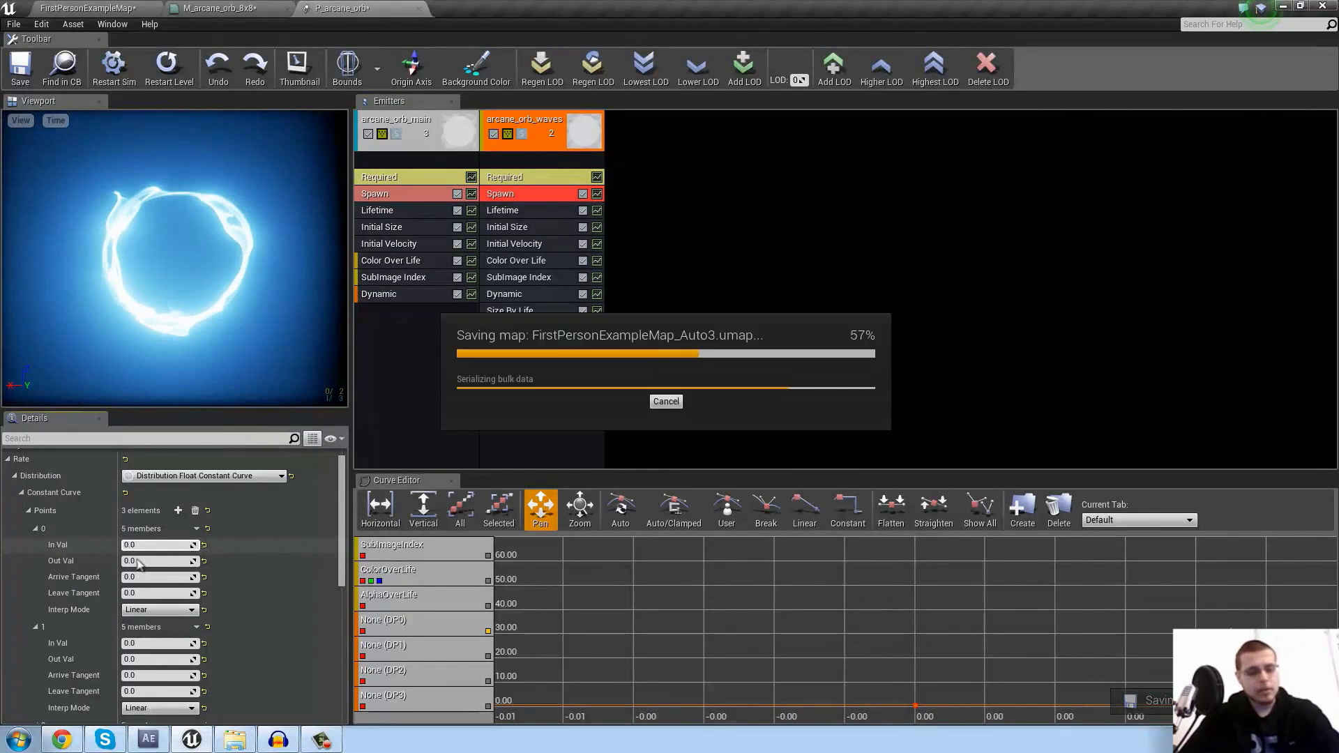
Set the spawn curve's point 0 Out Val to 3, and point 1 In Val and Out Val to 1
left_click(132, 562)
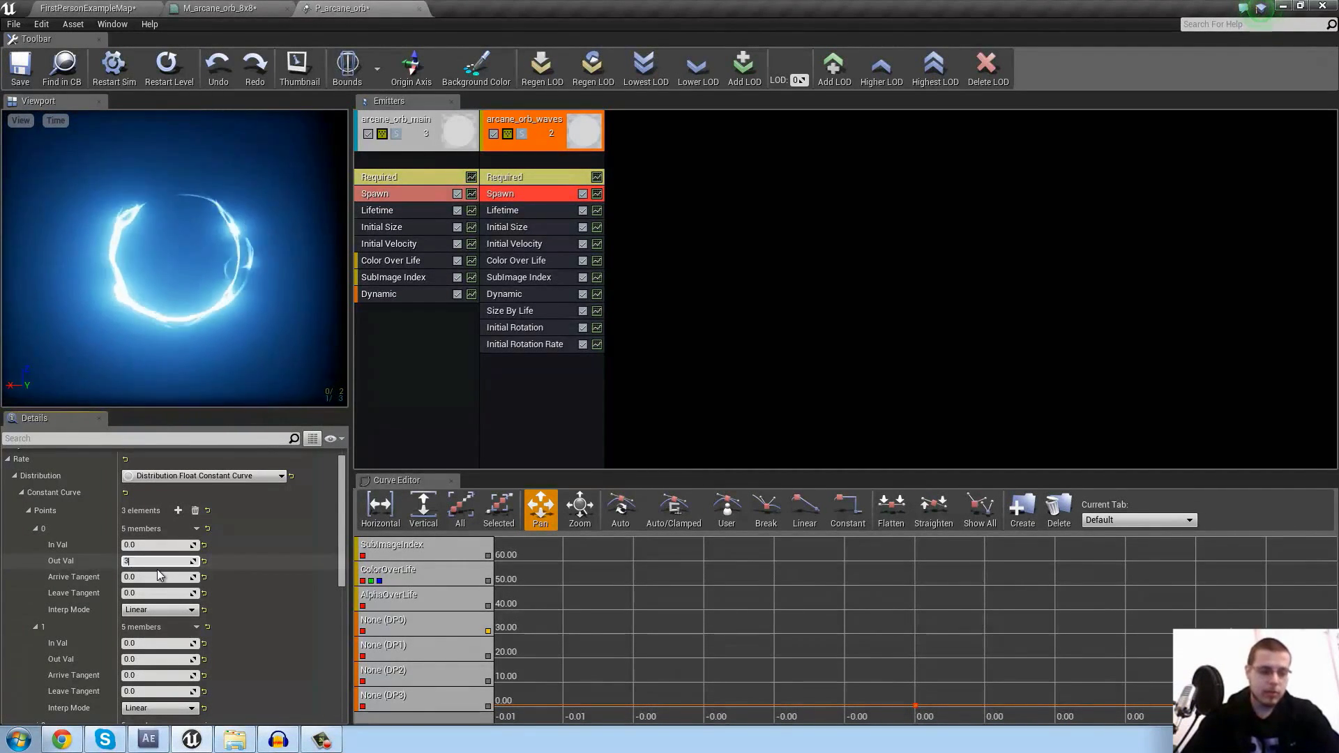
type("3")
key("Return")
left_click(137, 643)
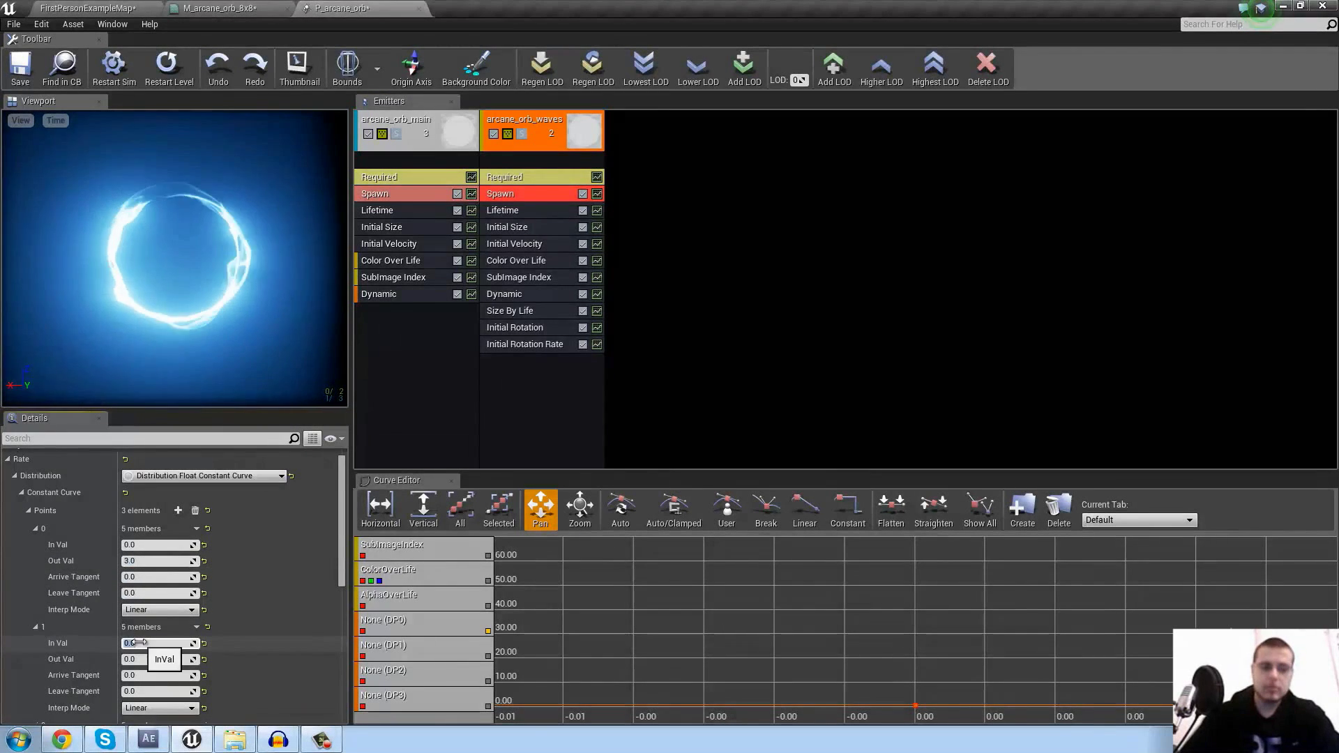
type("1")
key("Return")
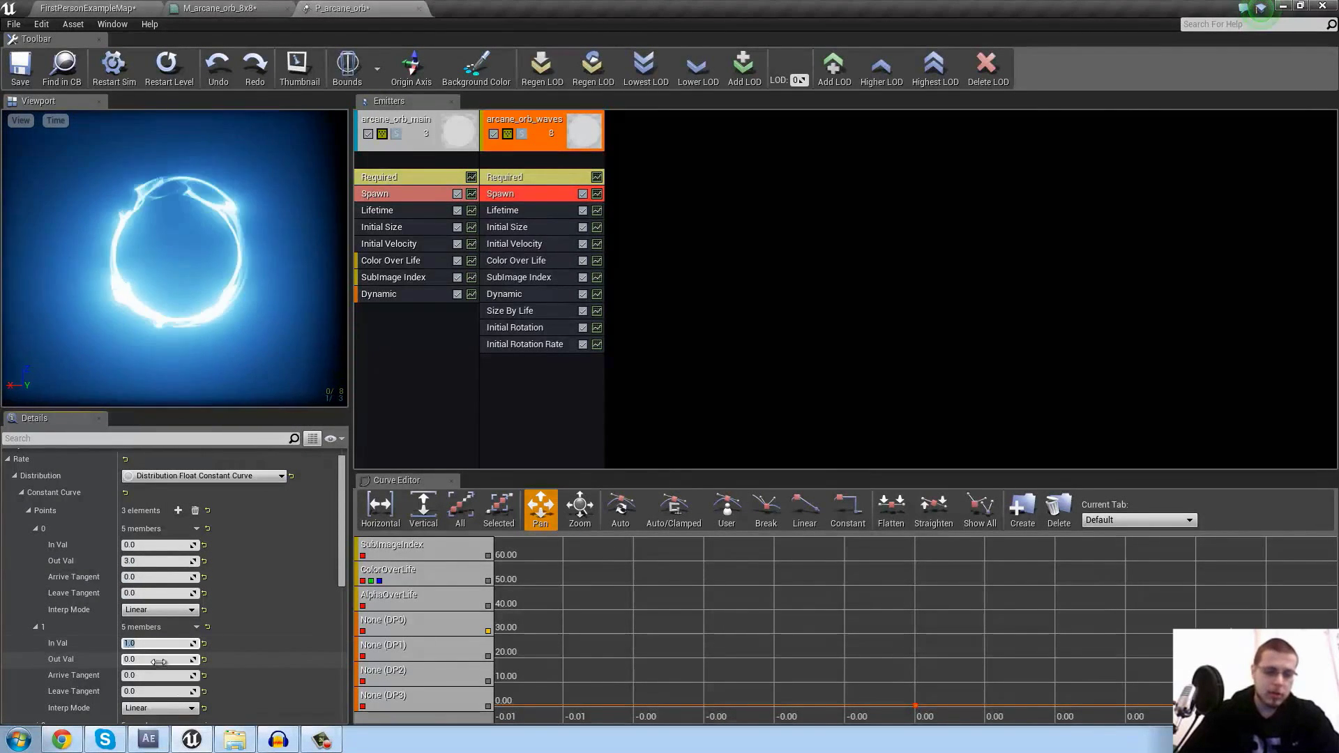
left_click(159, 661)
type("1")
left_click(237, 663)
Set the In Val of point 2 in the Spawn rate curve to 2
scroll(199, 624, "down", 3)
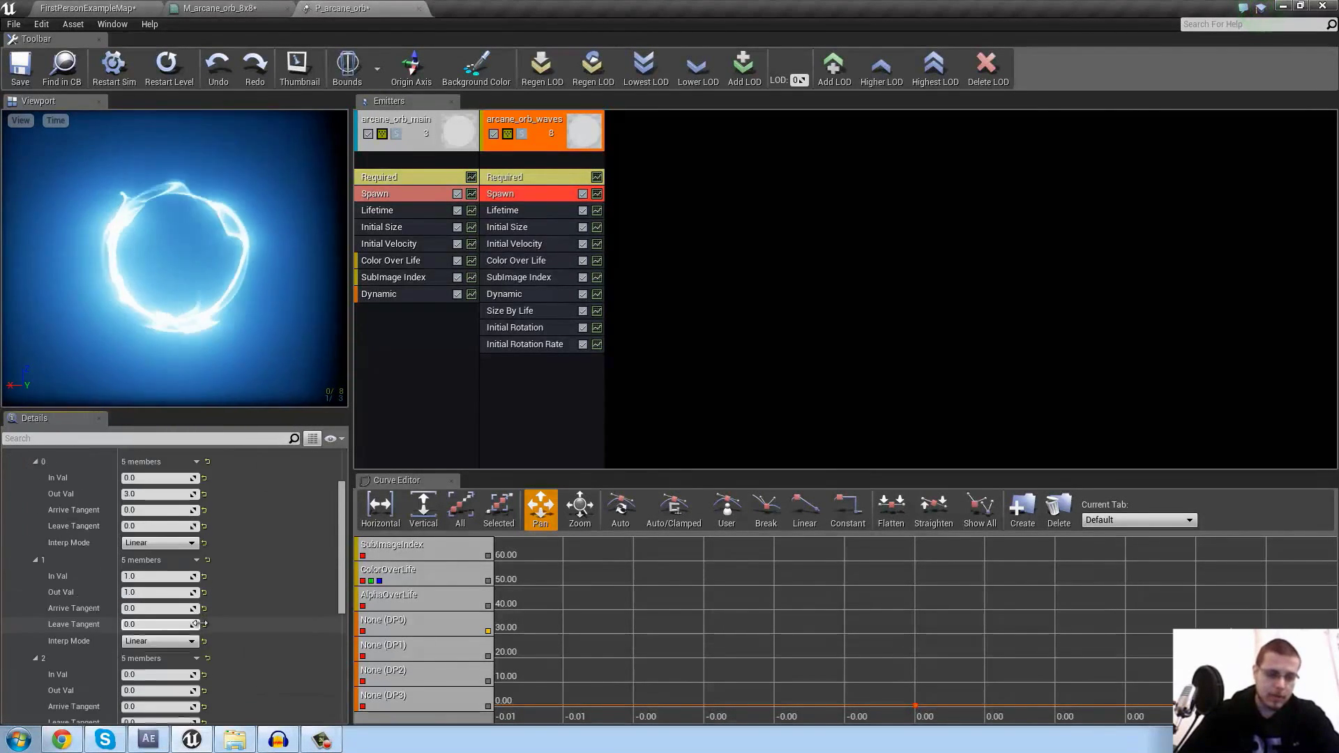
left_click(159, 674)
type("2")
left_click(231, 680)
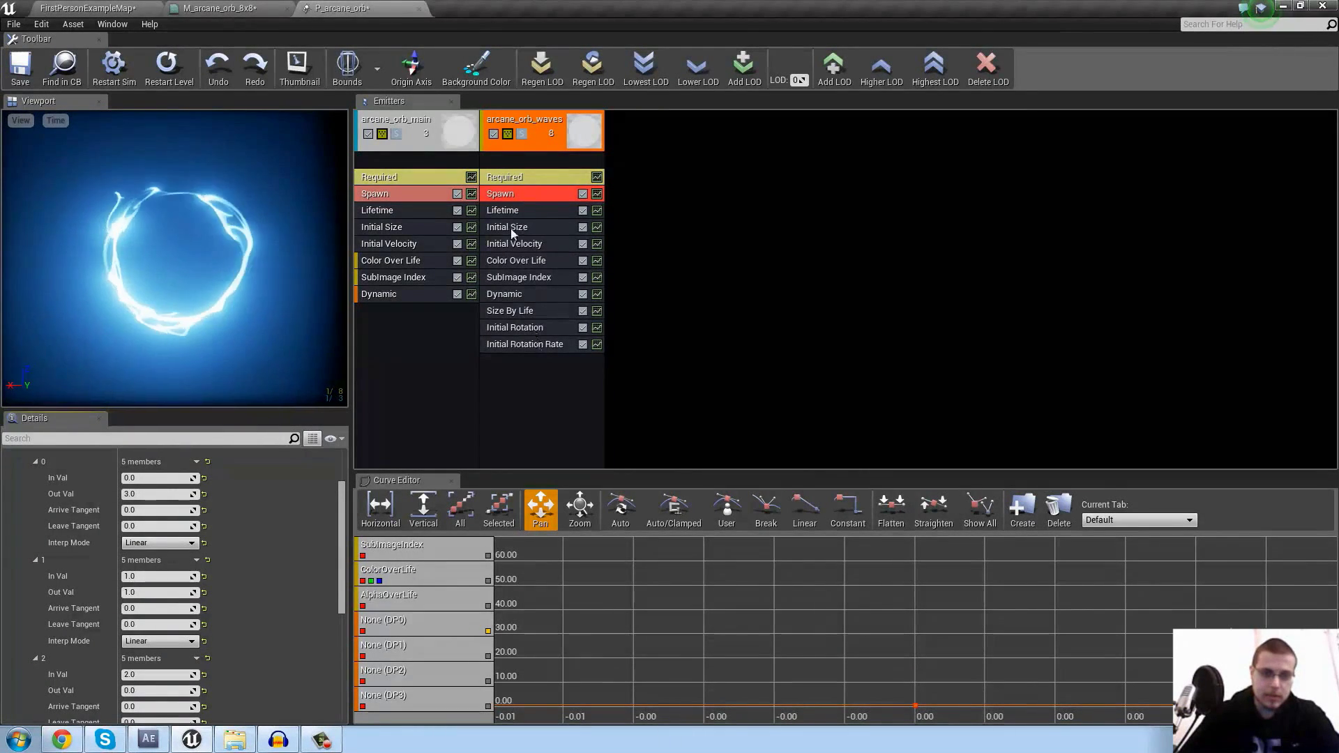
Review the waves' size and lifetime modules and change the Initial Size Start Size distribution to Distribution Vector Uniform
left_click(511, 230)
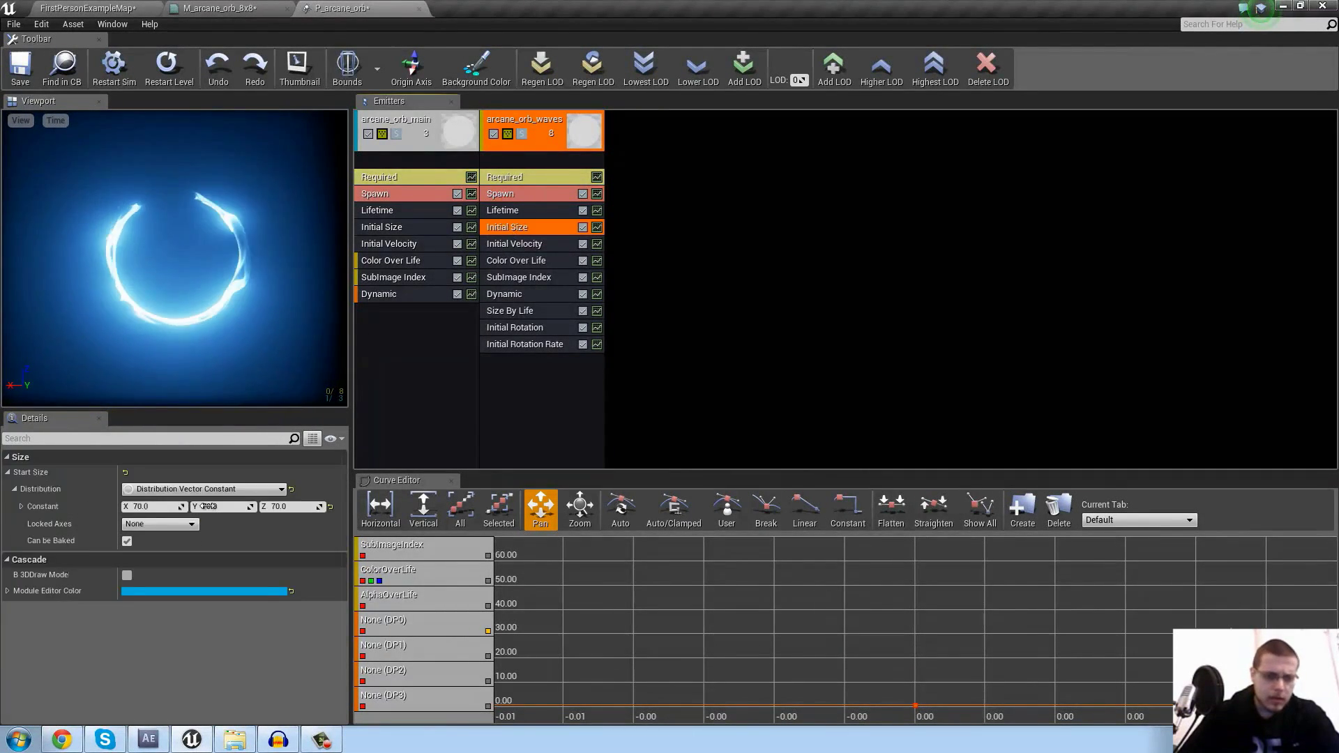
left_click(516, 311)
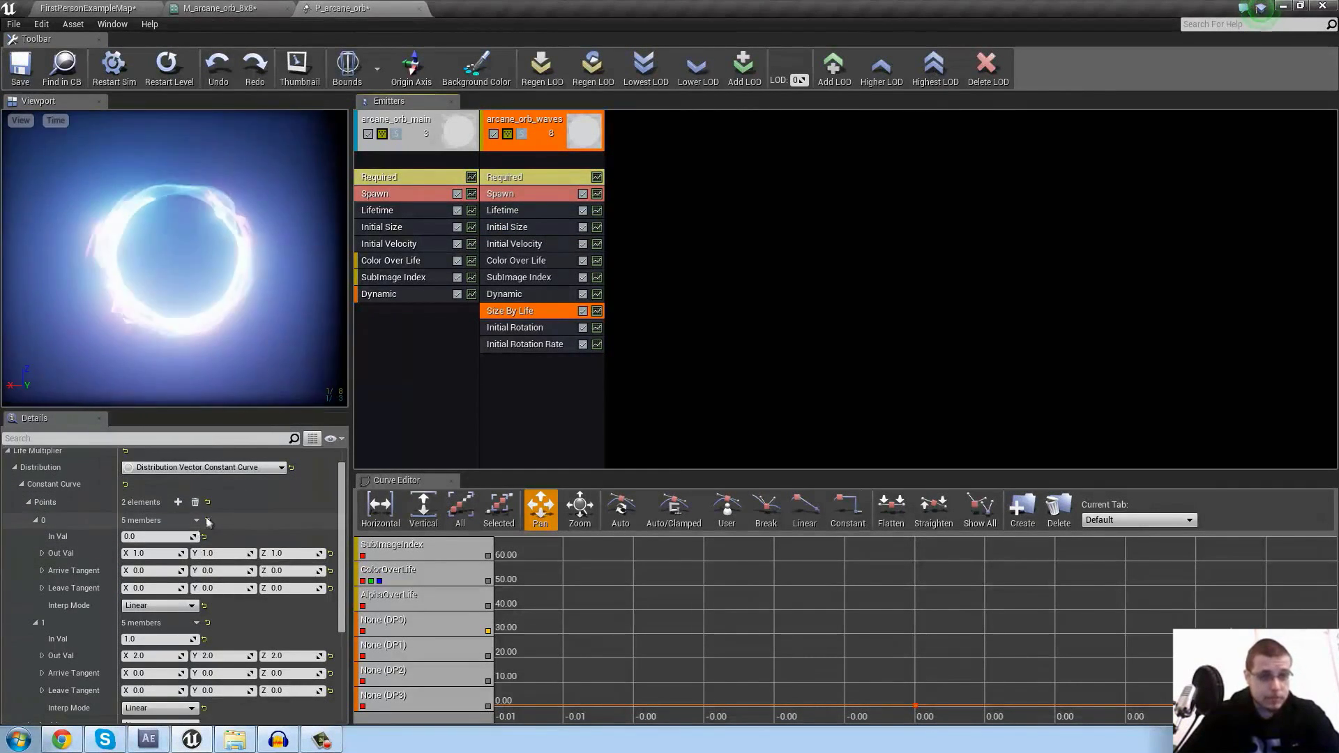
left_click(507, 212)
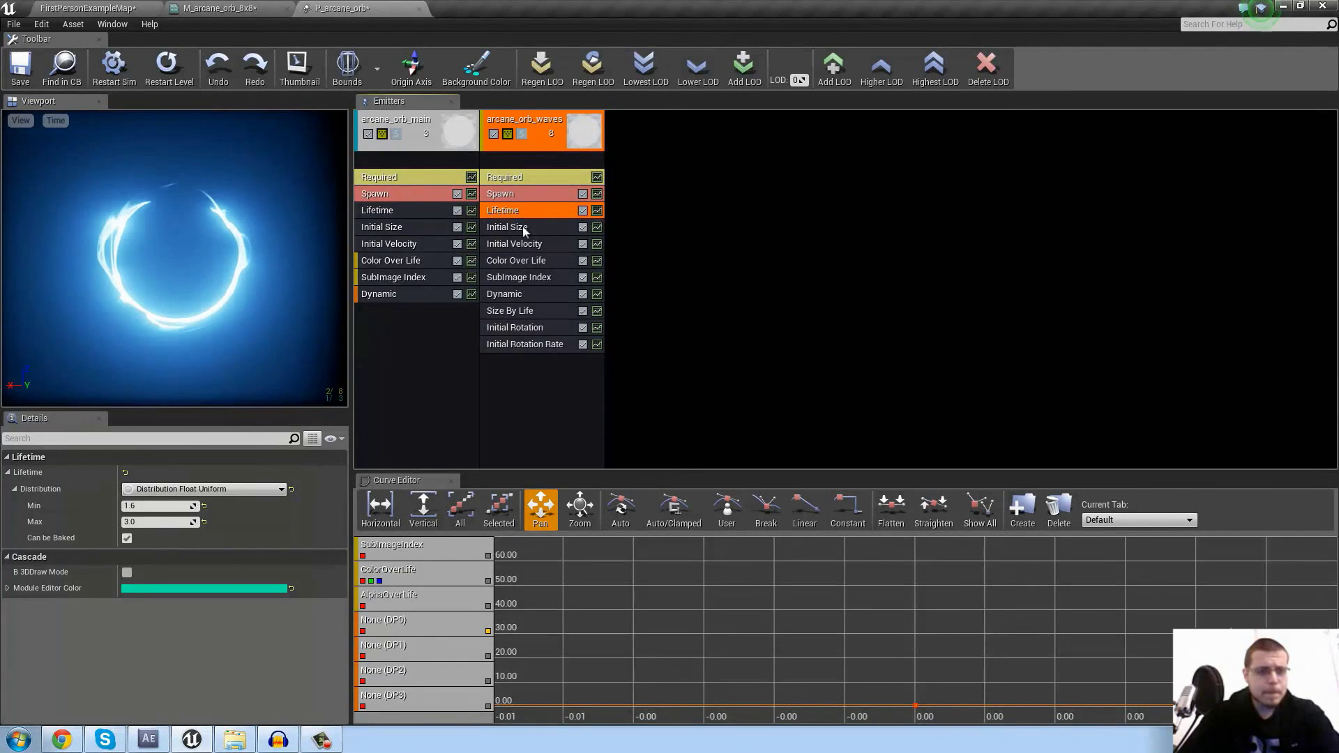
left_click(525, 229)
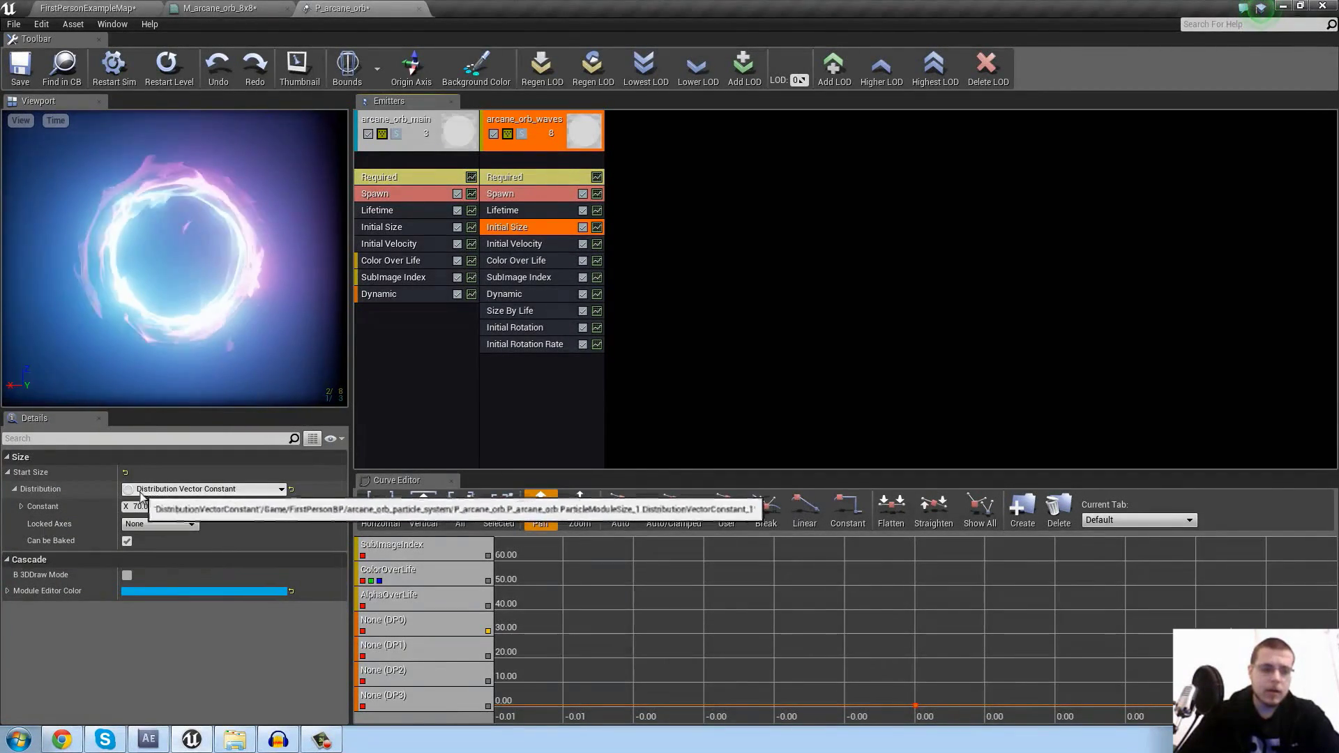
left_click(267, 490)
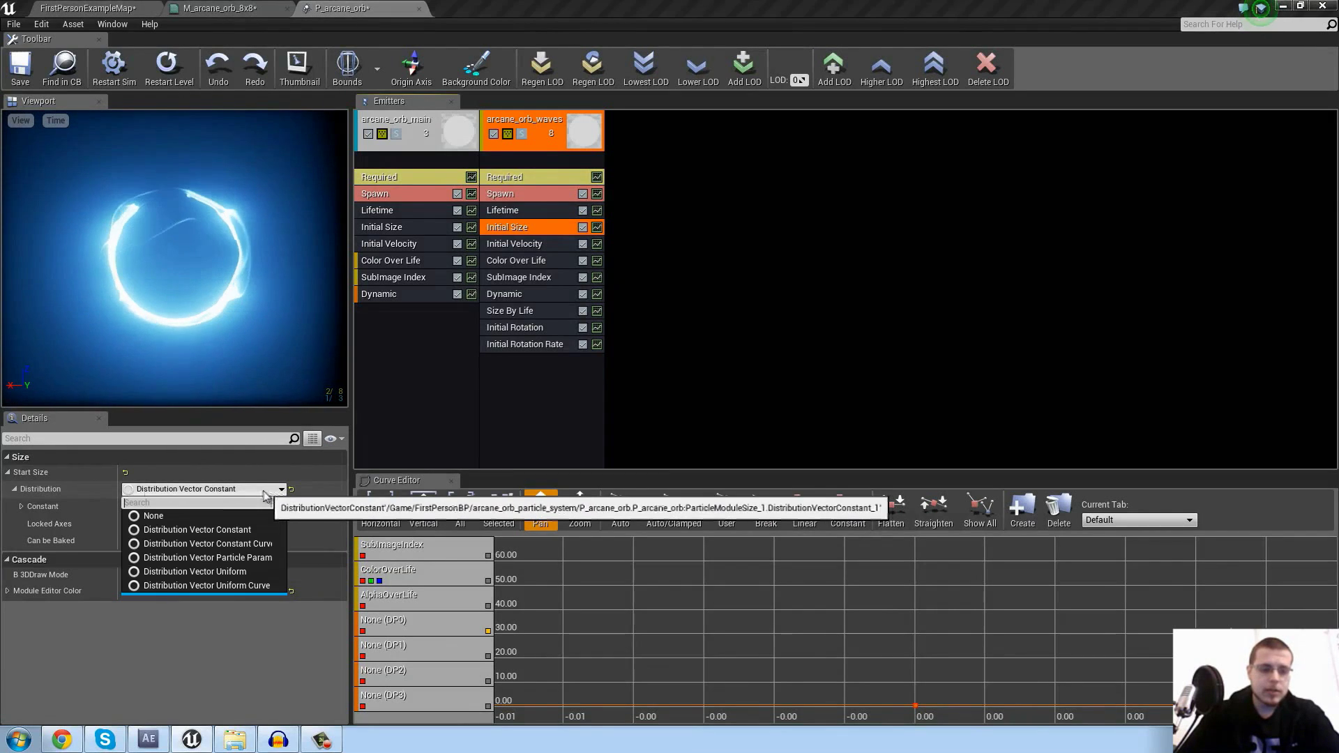
left_click(244, 572)
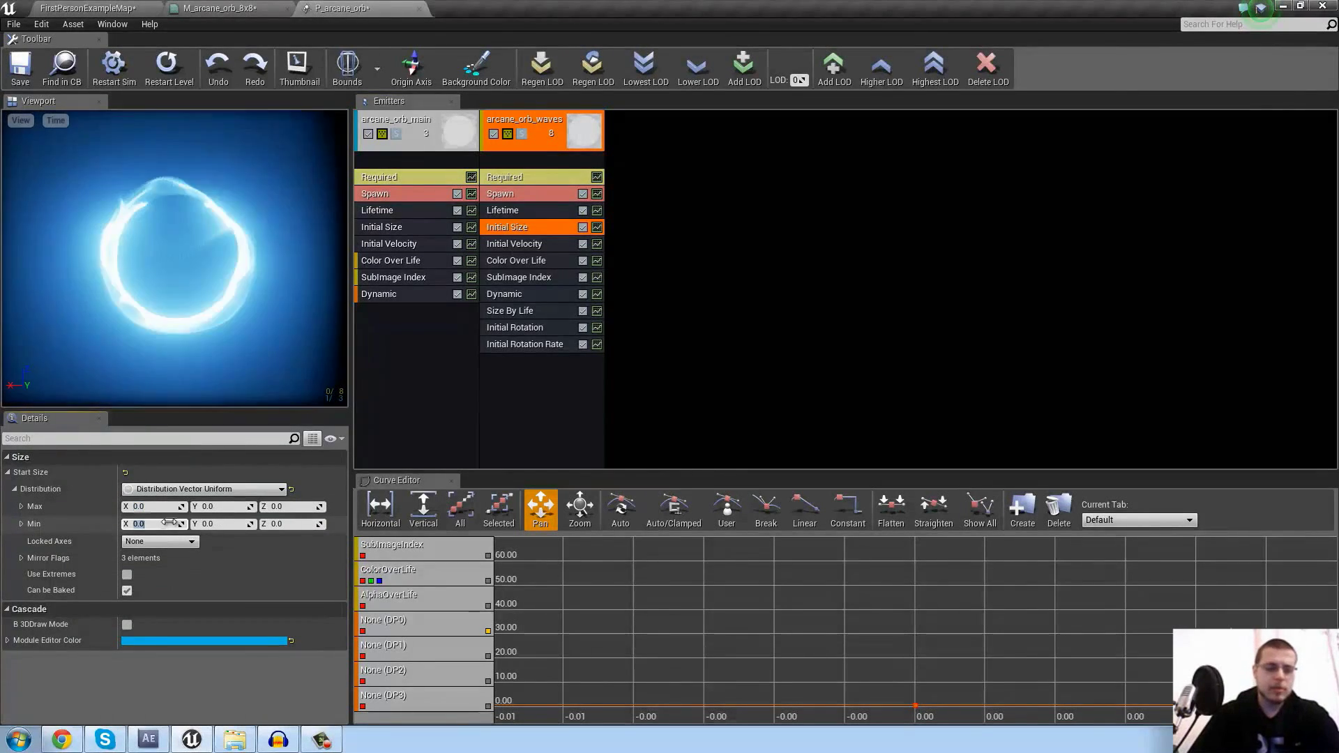
Set the minimum Start Size of arcane_orb_waves to 70 on X, Y and Z
key("Tab")
type("70")
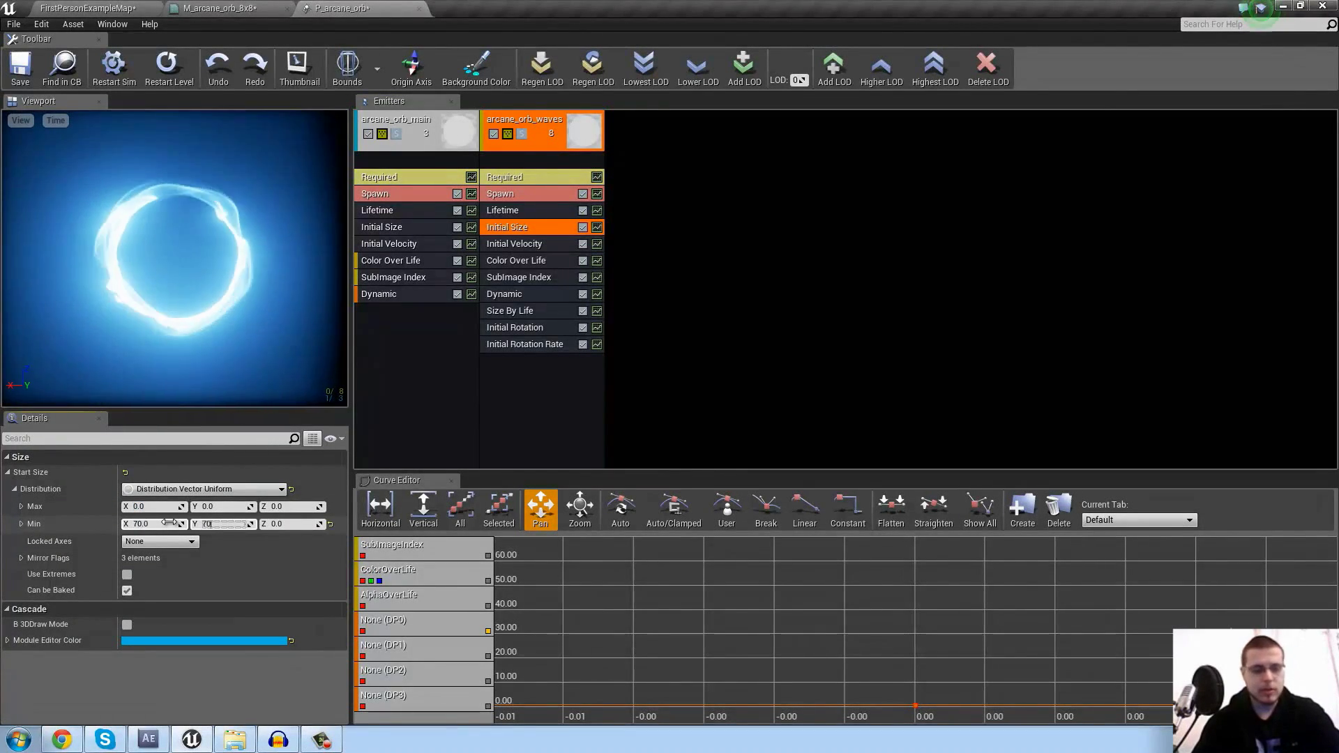
key("Return")
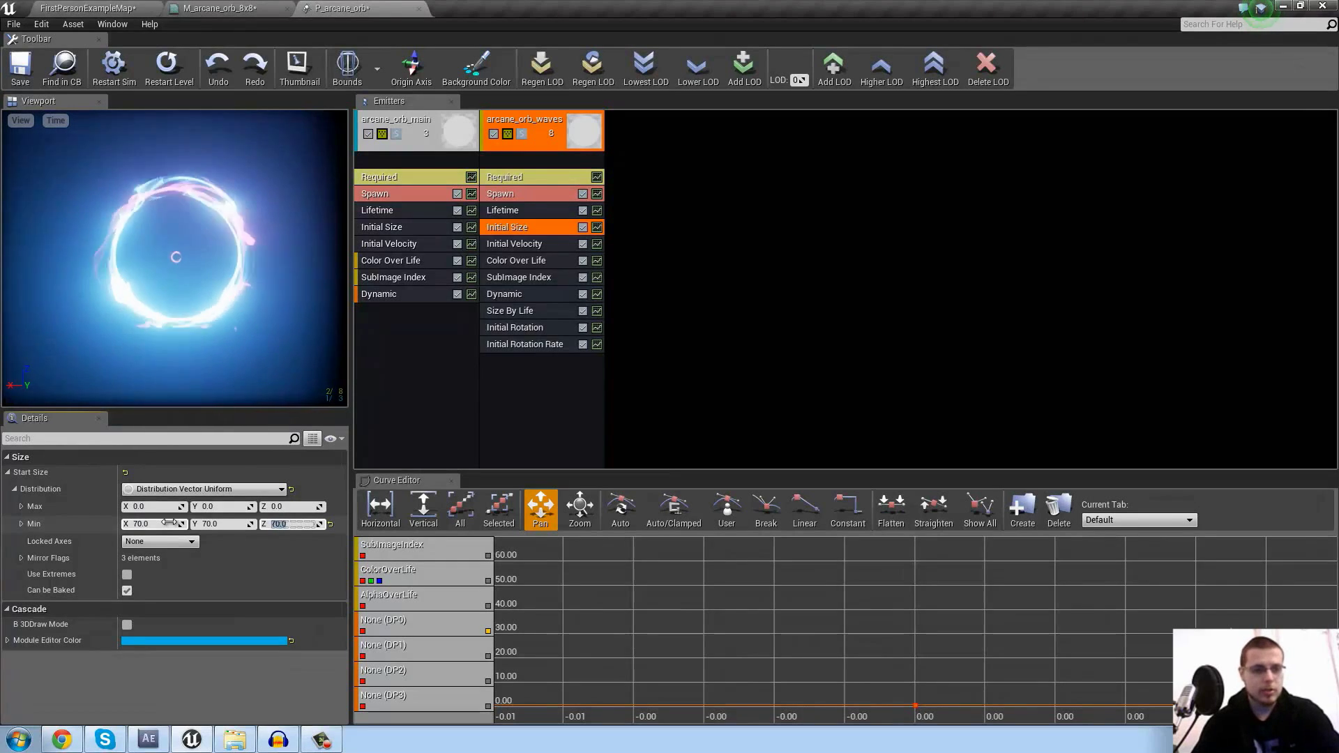
Set the maximum Start Size of arcane_orb_waves to 120 on X, Y and Z, and save the particle system
left_click(154, 507)
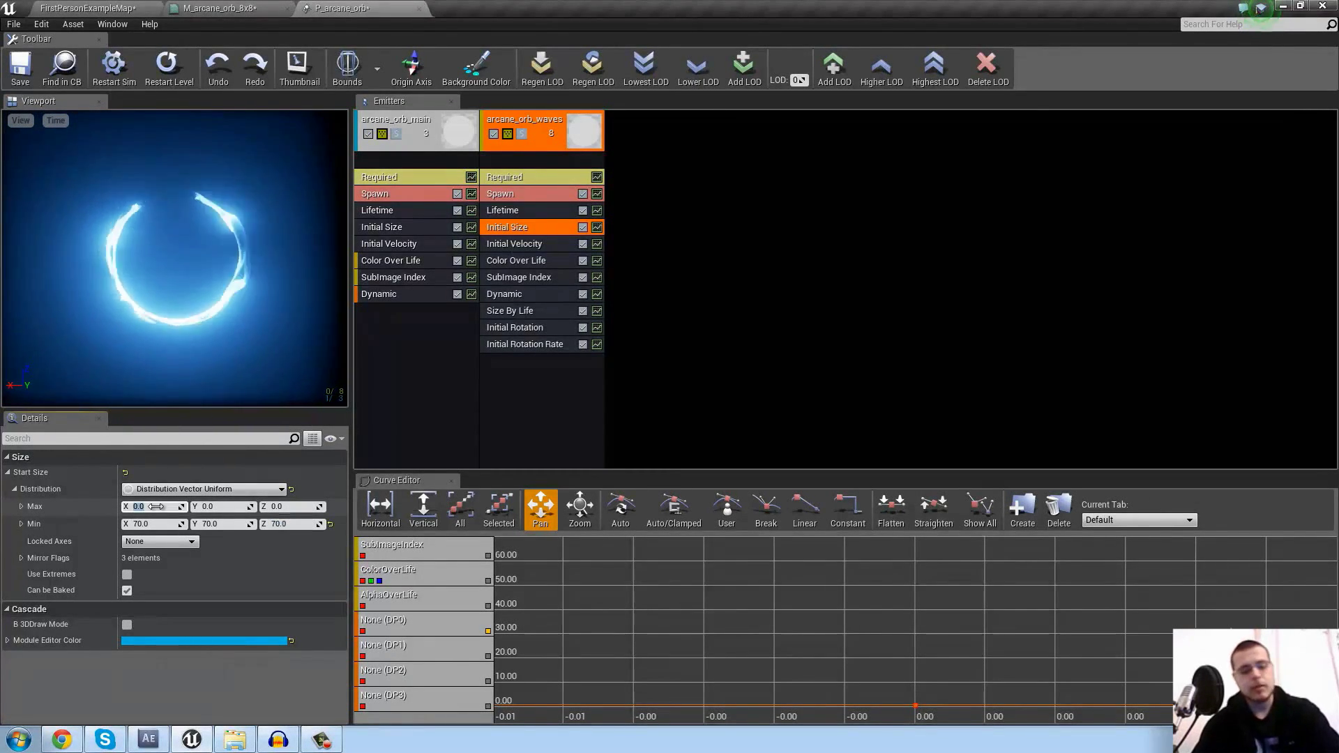
type("120")
key("Tab")
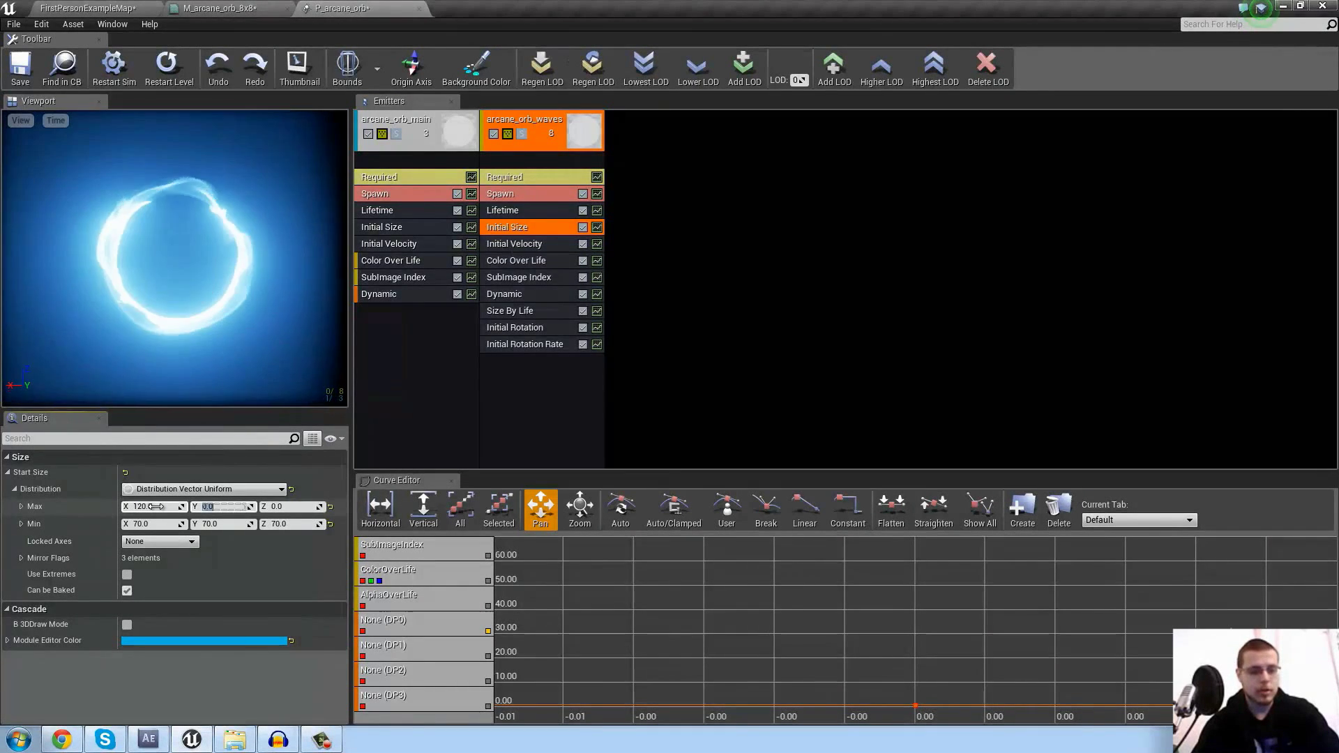
type("120")
key("Tab")
type("120")
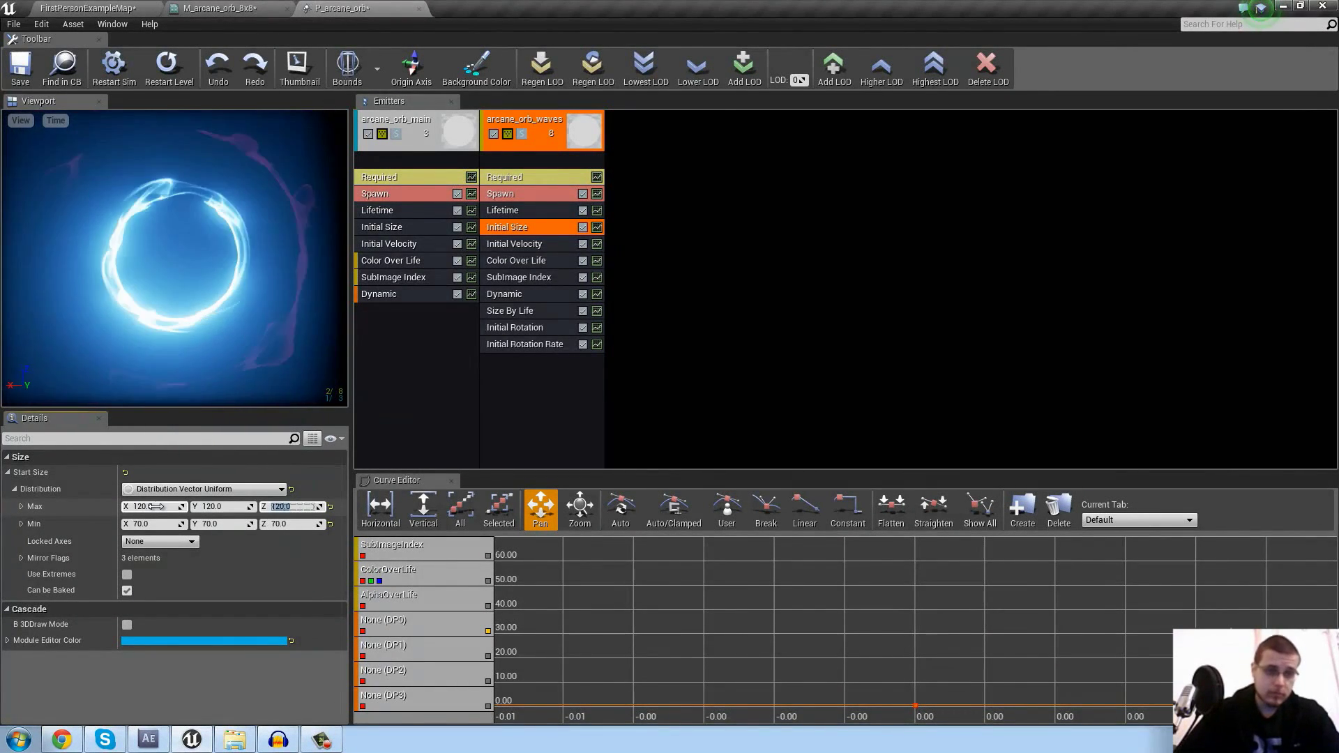
left_click(20, 72)
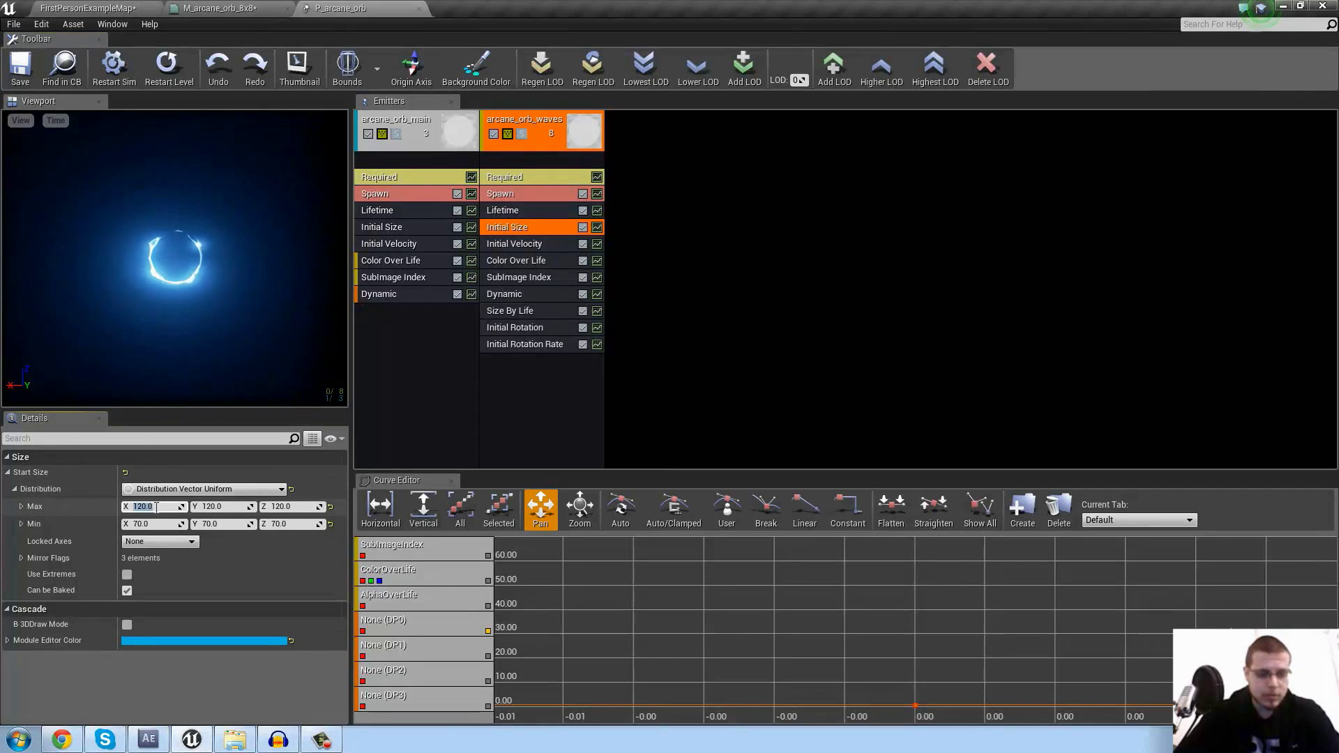
Set the maximum Start Size of arcane_orb_waves to 90 on X, Y and Z, and save the particle system
type("90")
key("Tab")
type("90")
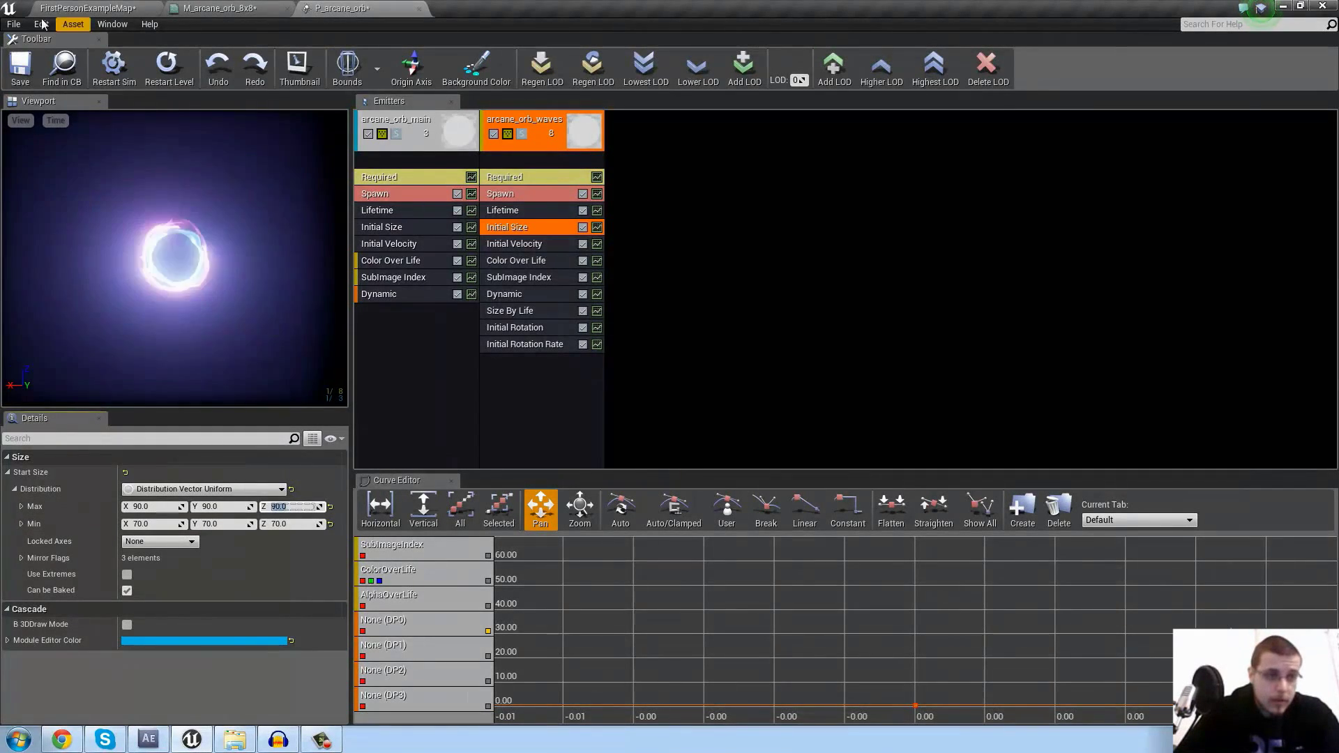
left_click(17, 70)
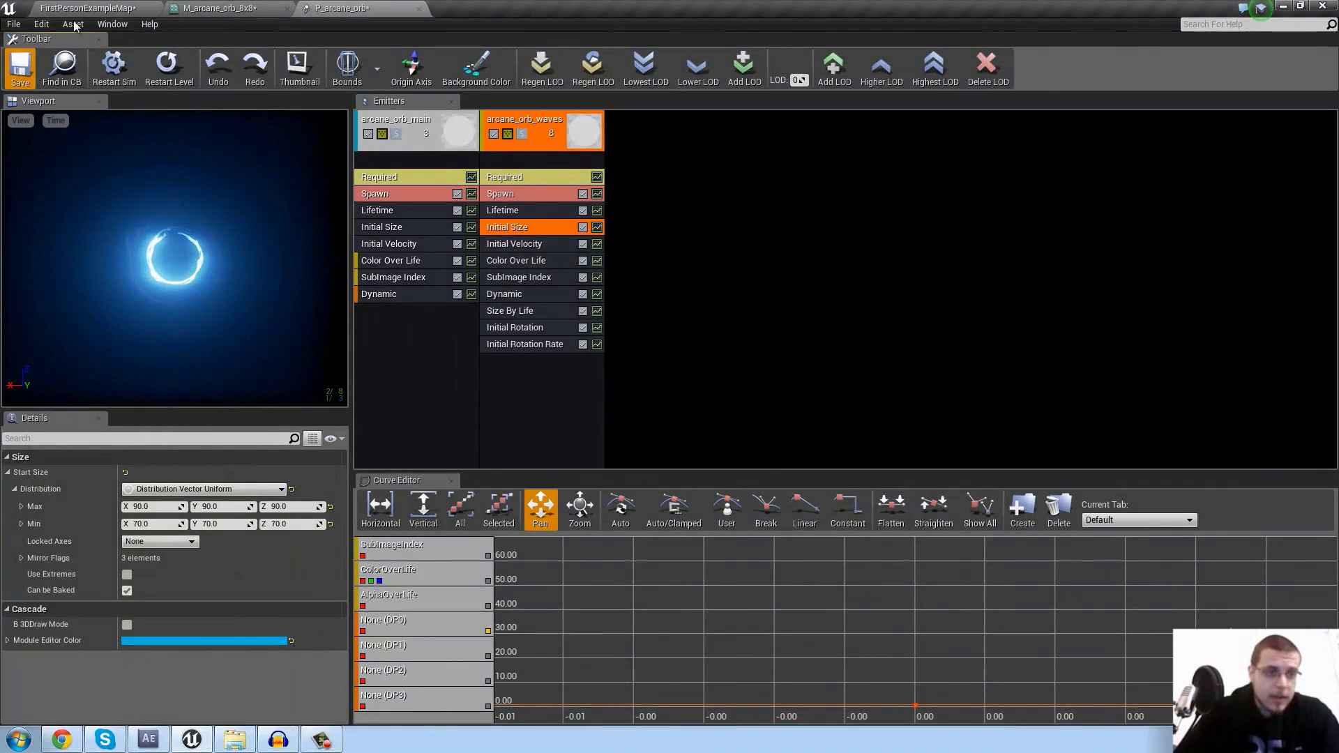
Check the size of the waves around the main orb in the FirstPersonExampleMap level
left_click(86, 10)
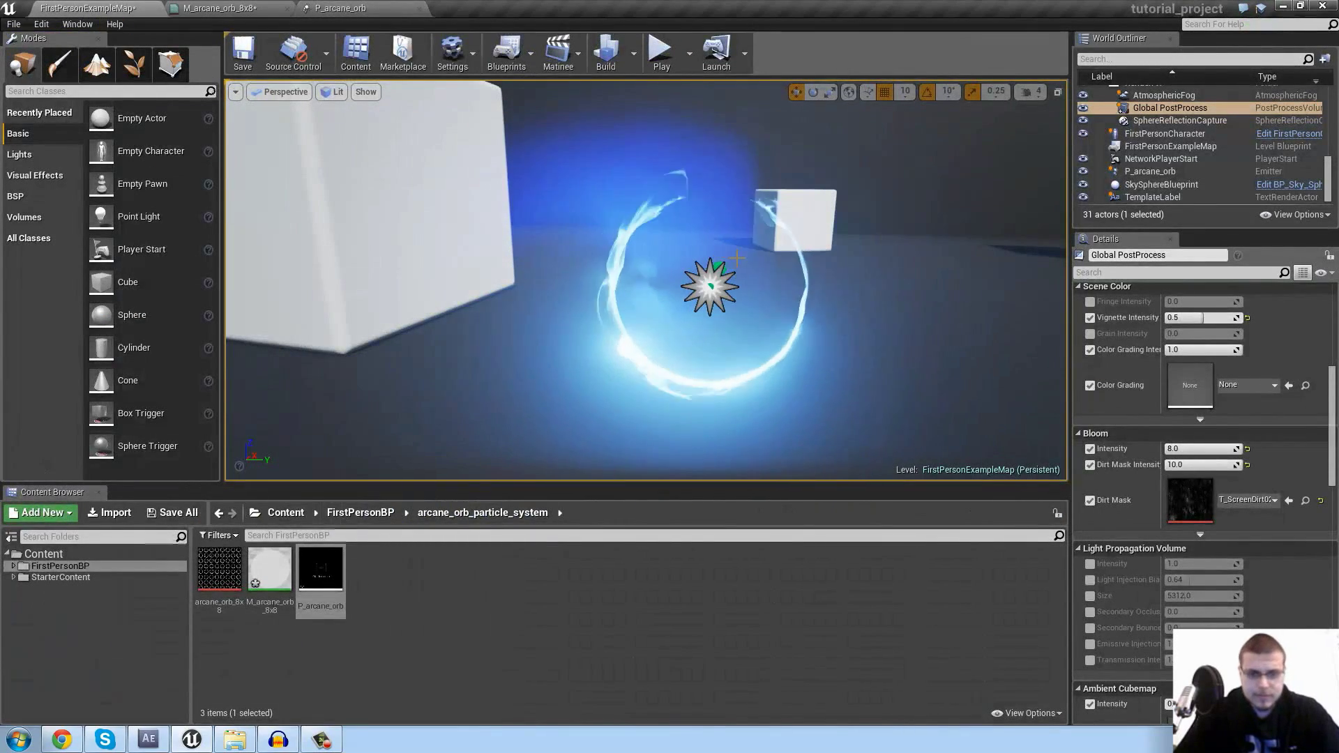
right_click_drag(738, 268, 724, 266)
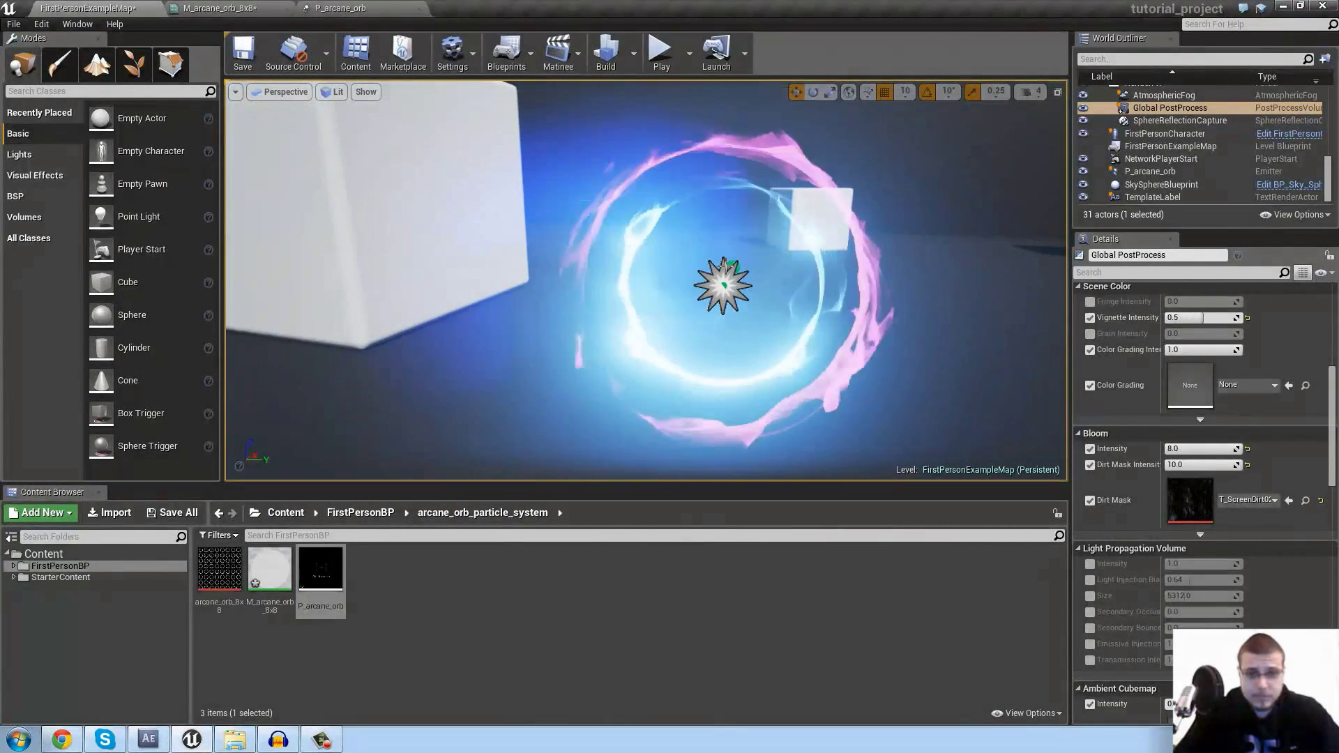
left_click(344, 8)
Review the Alpha Over Life points of arcane_orb_waves and load its Color Over Life module into the Curve Editor
left_click(532, 364)
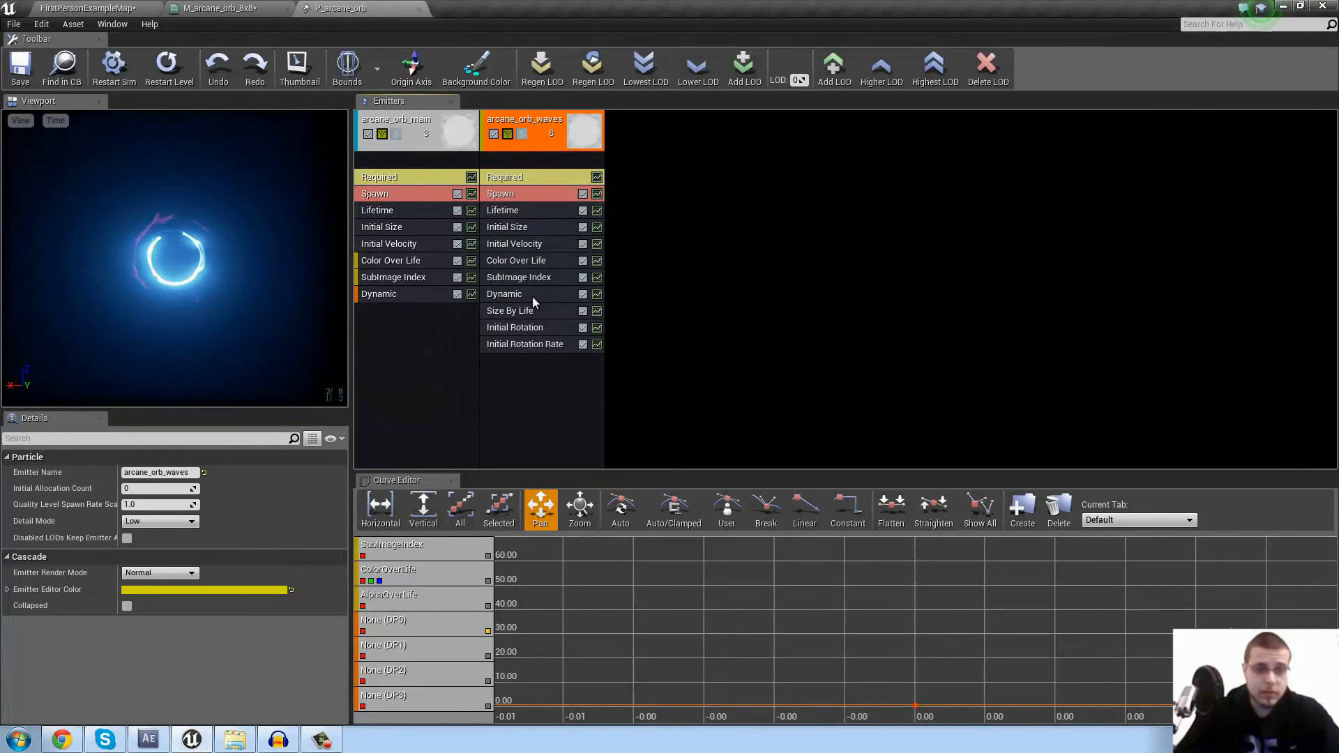
left_click(518, 264)
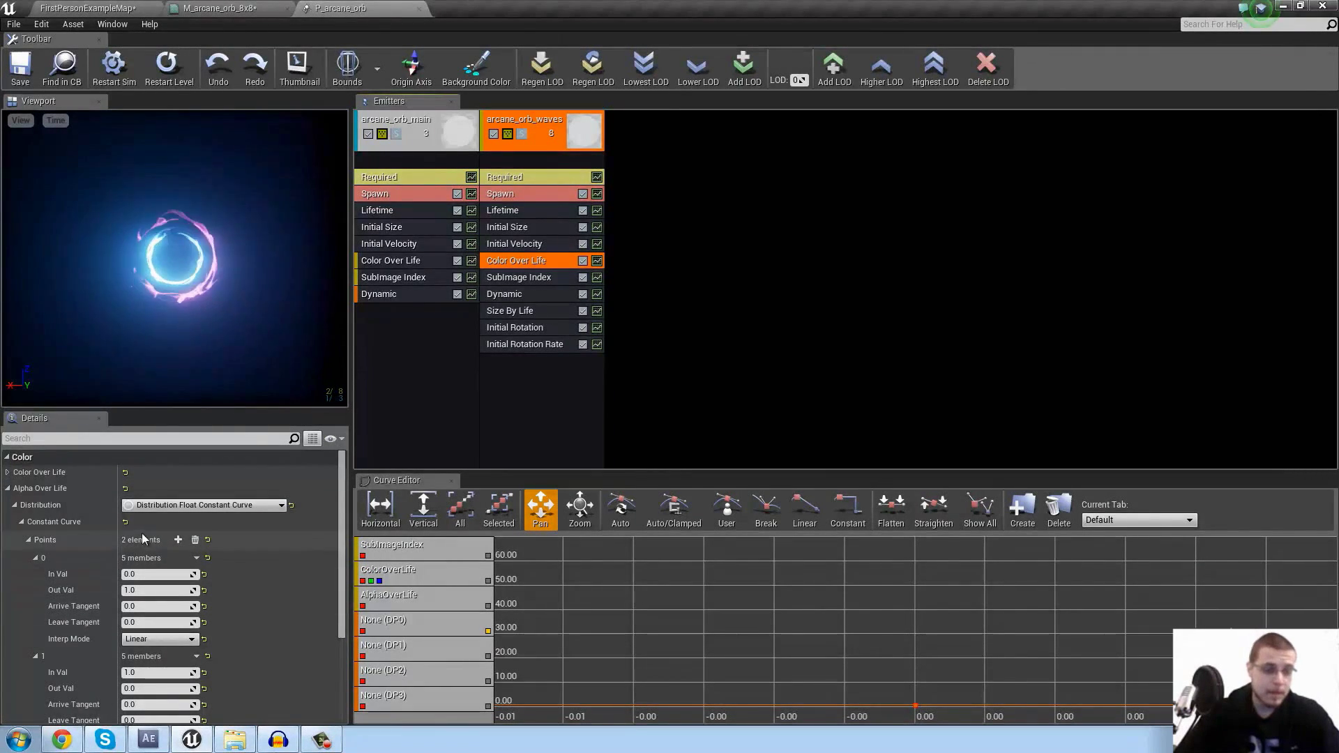
scroll(146, 536, "down", 3)
scroll(166, 549, "down", 1)
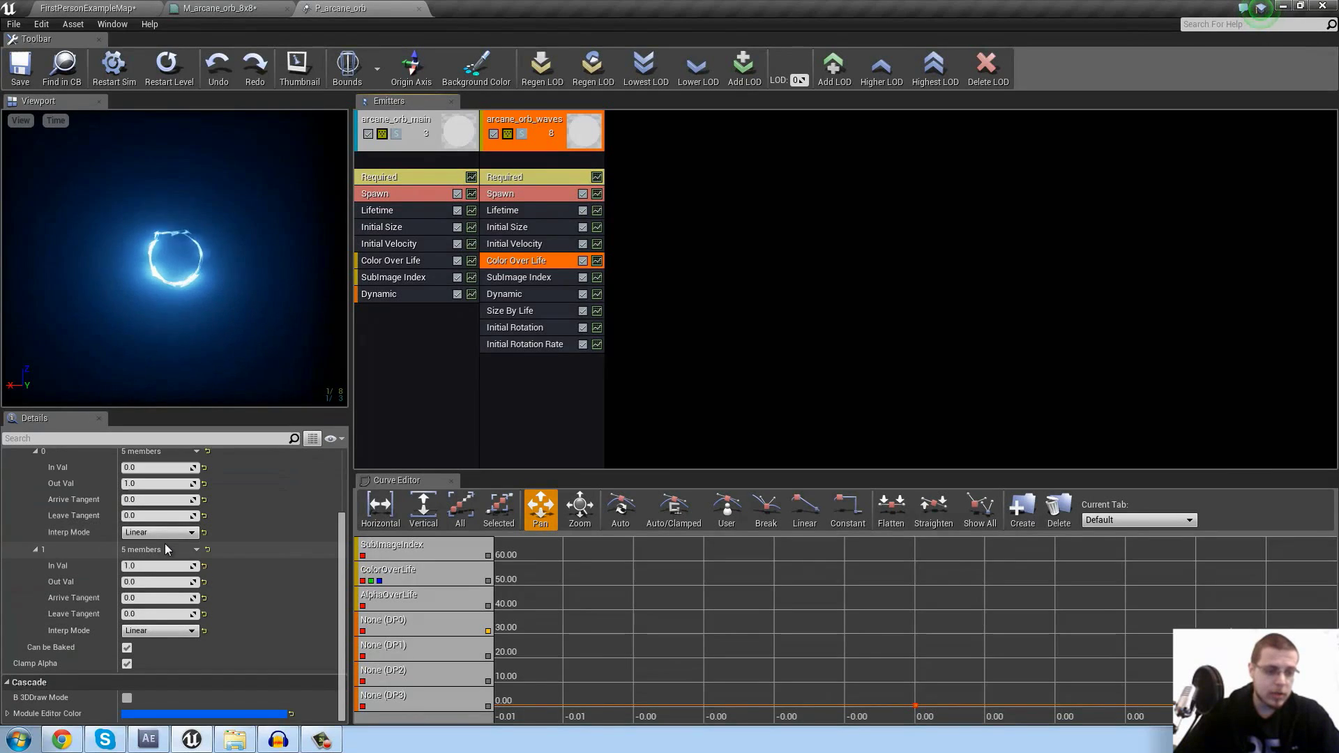
scroll(165, 549, "up", 1)
scroll(155, 548, "up", 3)
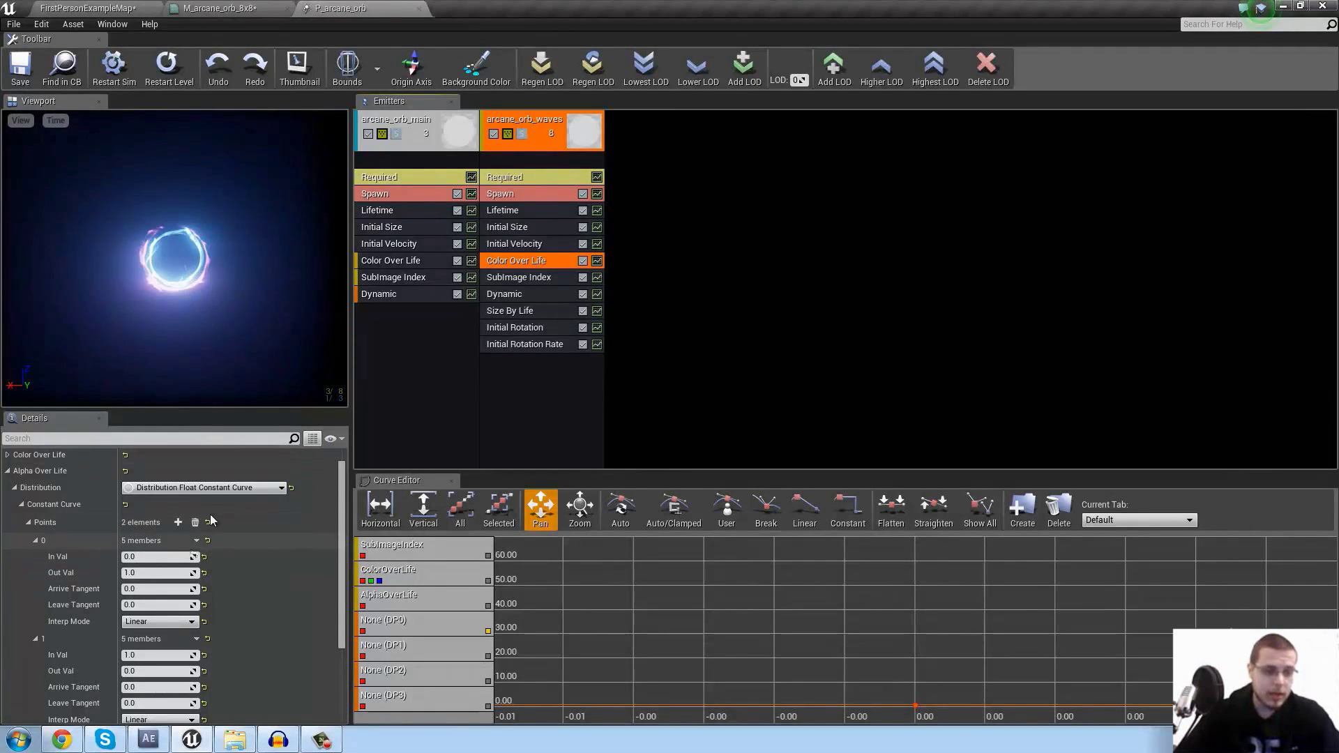
left_click(597, 261)
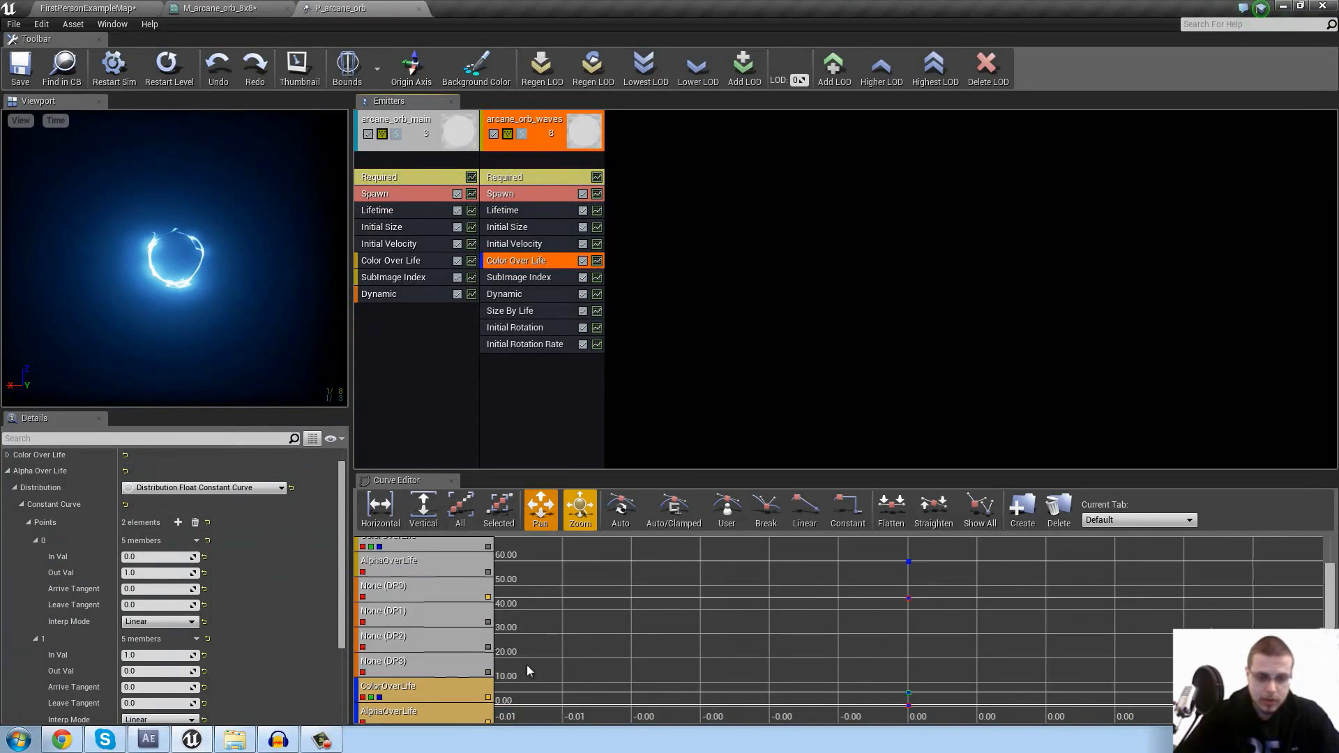
scroll(537, 674, "down", 3)
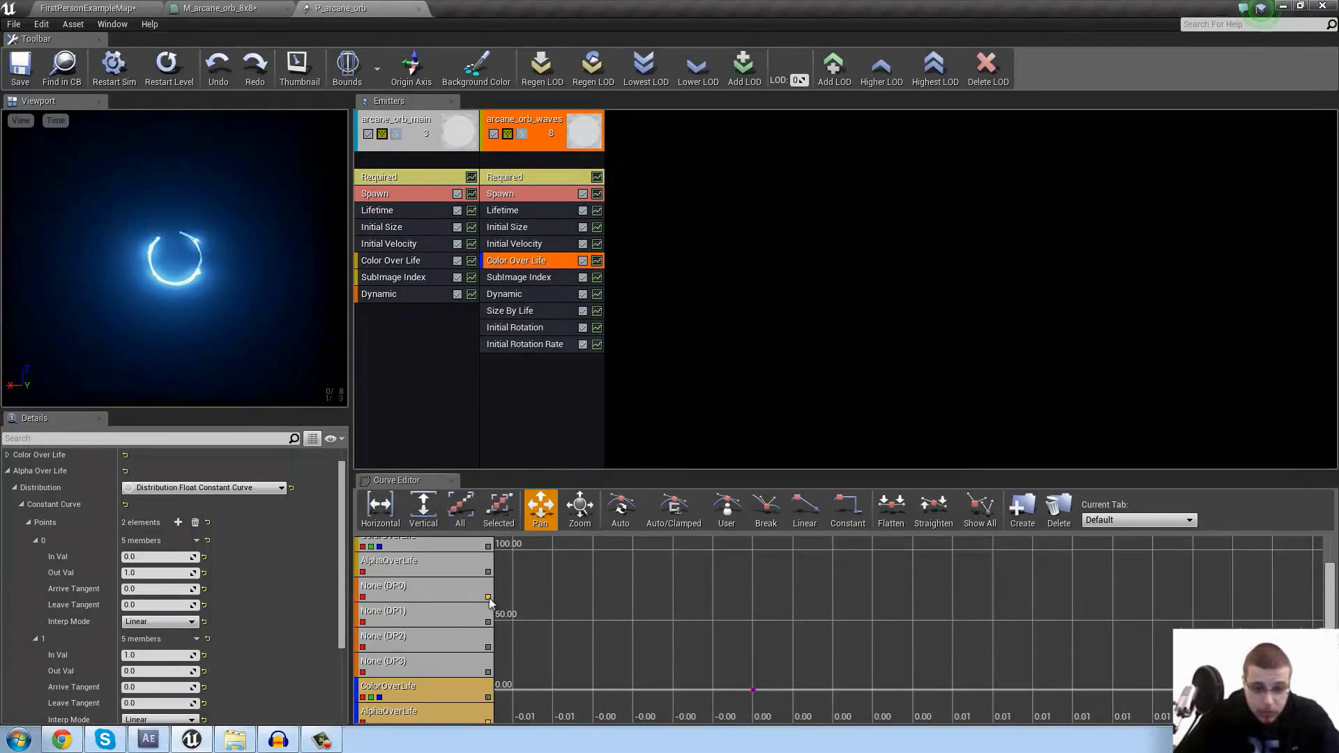
Reshape the waves' Alpha Over Life curve with Auto/Clamped points, starting at 0 and peaking at 1 around 0.12, and save
left_click(460, 516)
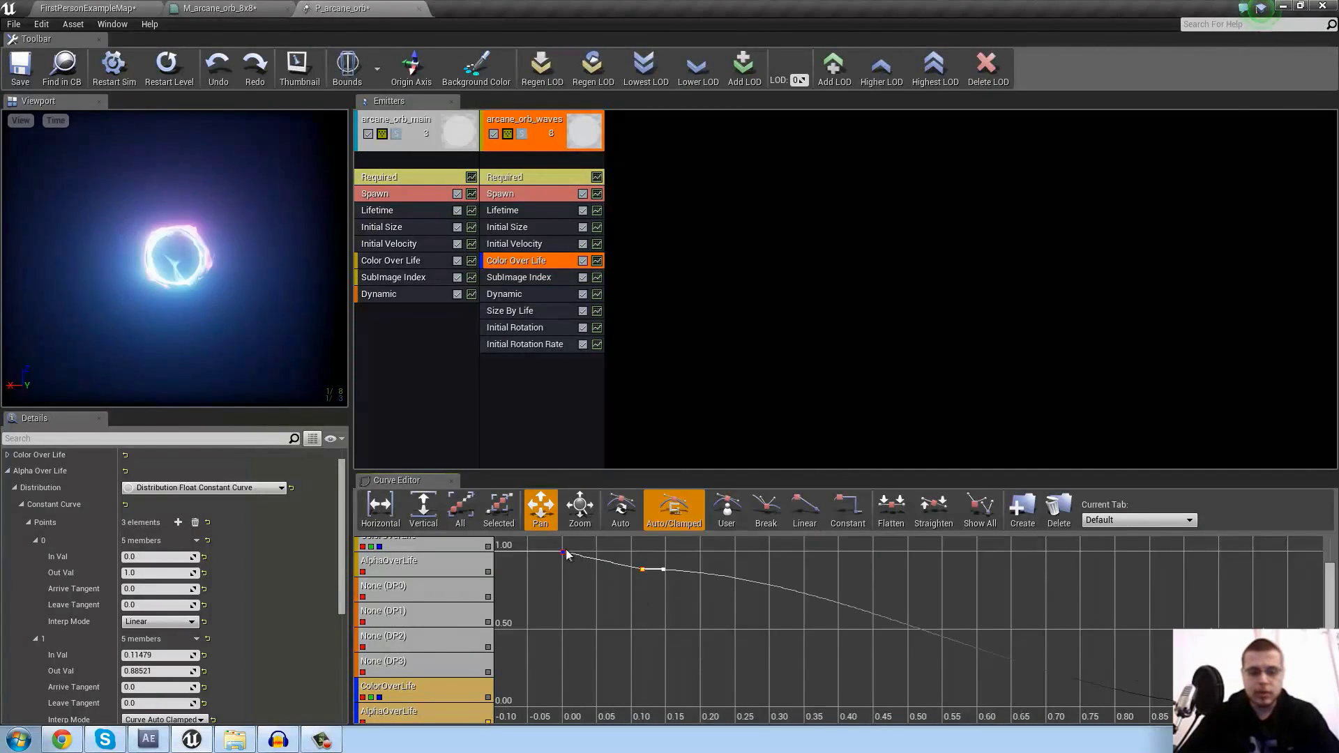
left_click_drag(566, 570, 564, 682)
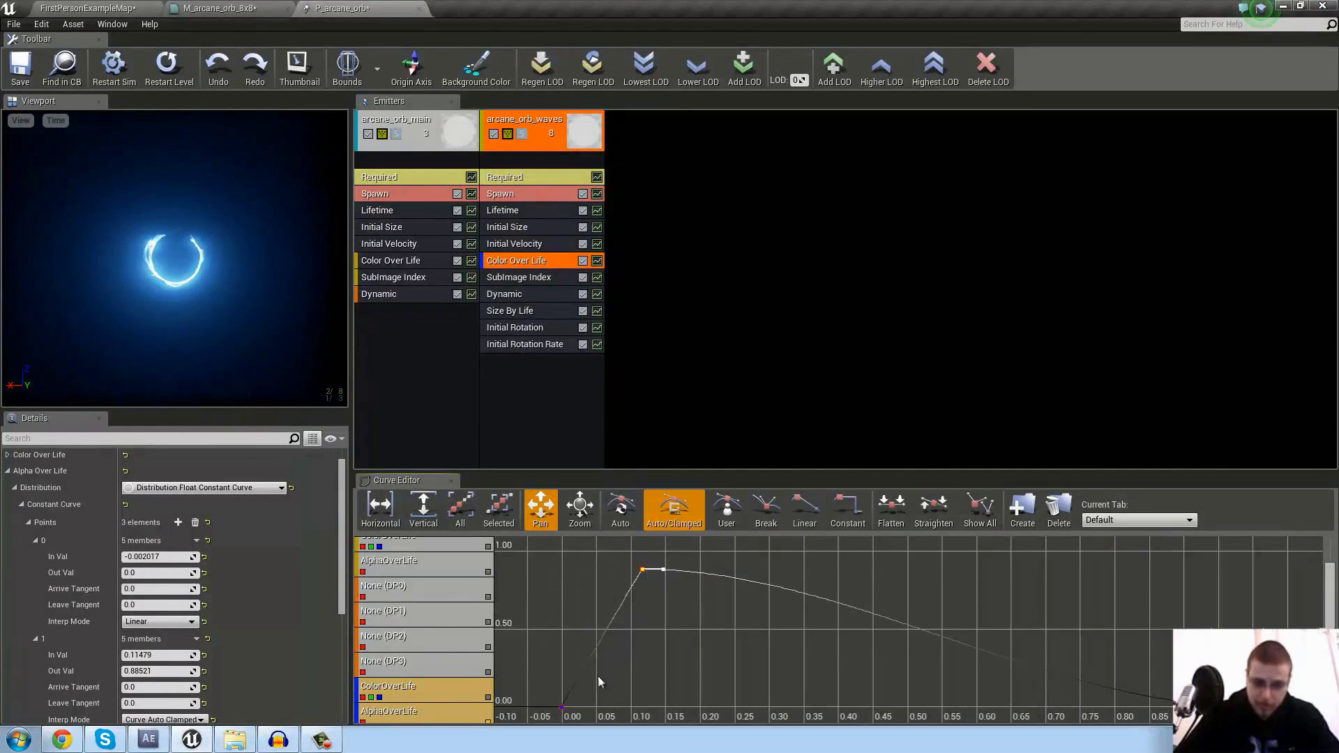
left_click(689, 523)
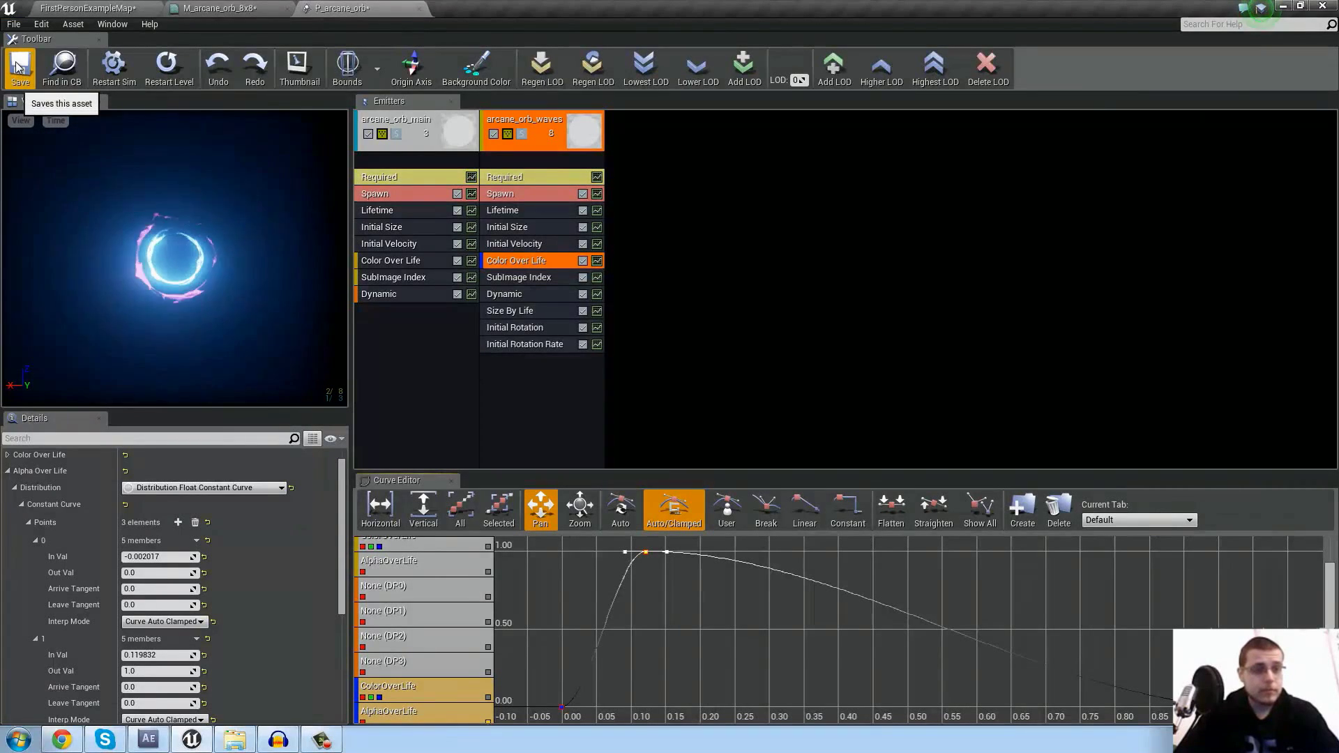
Examine how the waves fade in and out around the orb in the level from different distances and angles
left_click(108, 10)
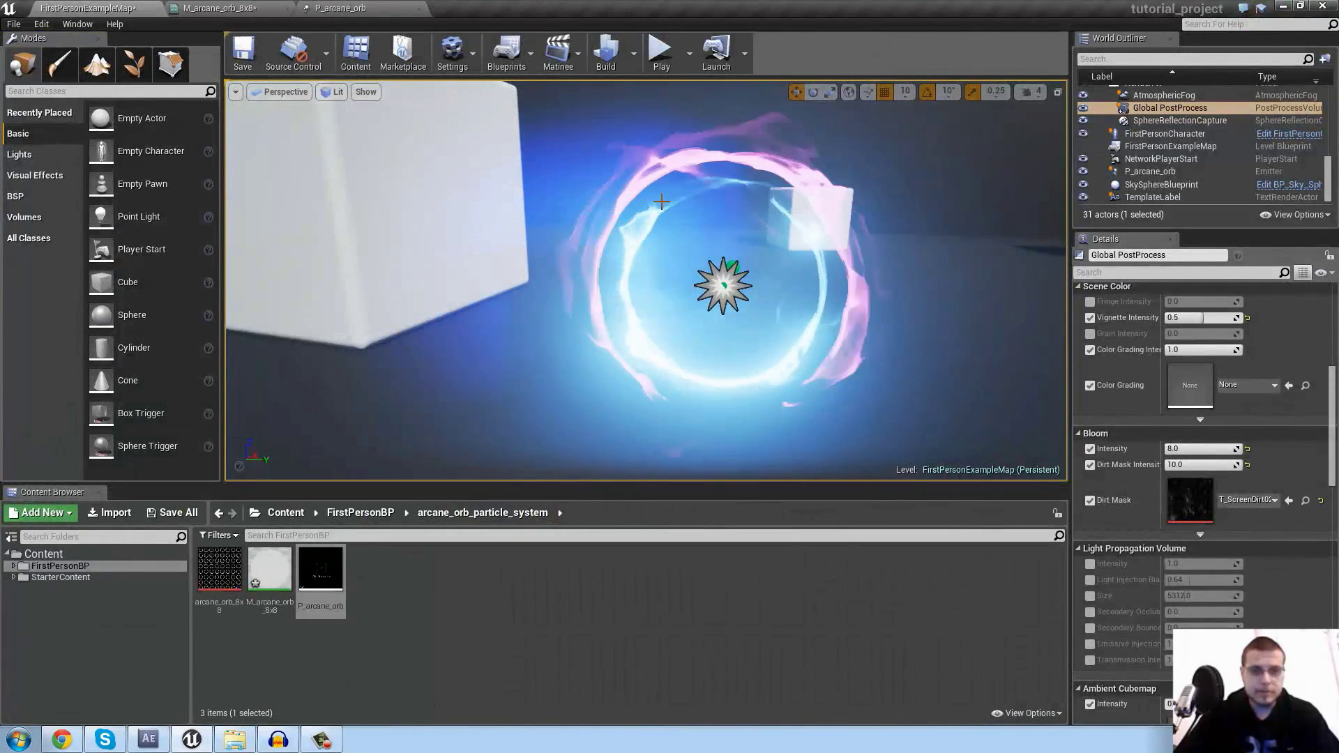
mouse_move(626, 274)
right_mouse_down()
mouse_move(642, 268)
mouse_move(631, 266)
right_mouse_up()
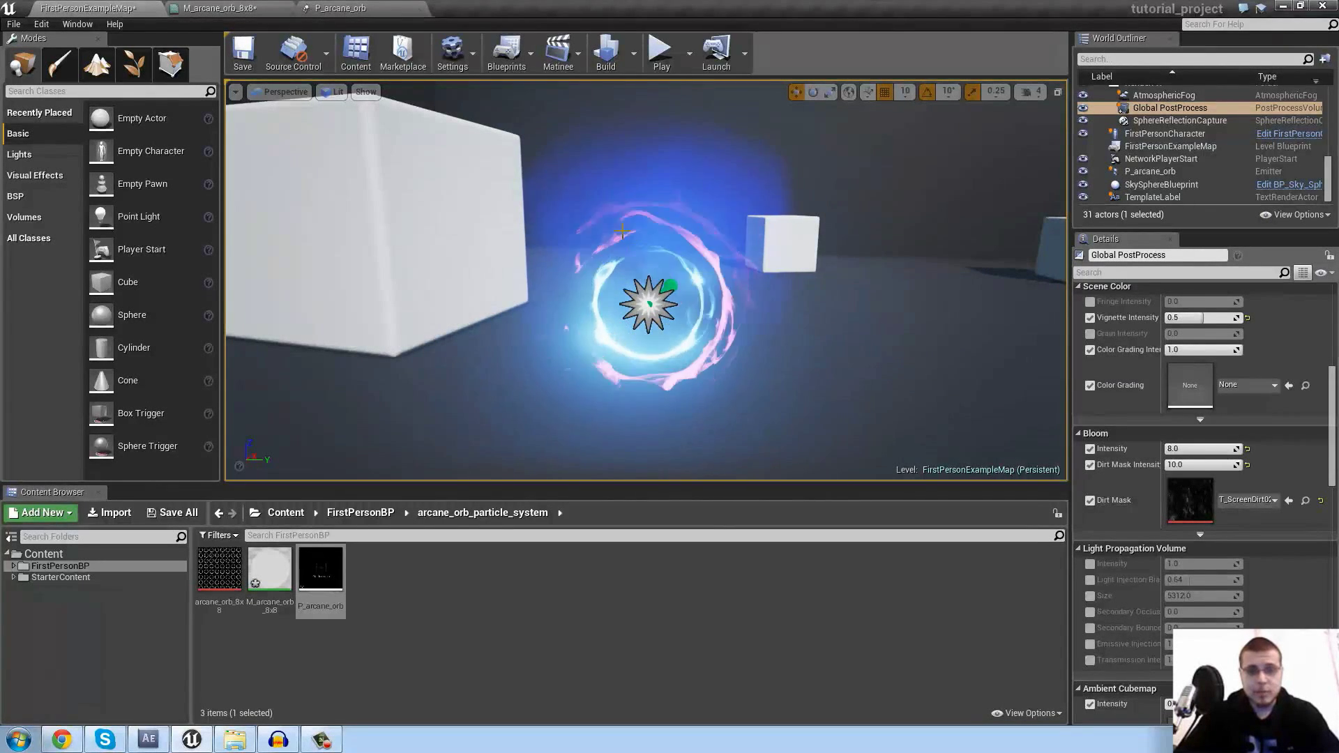
right_click_drag(609, 204, 659, 225)
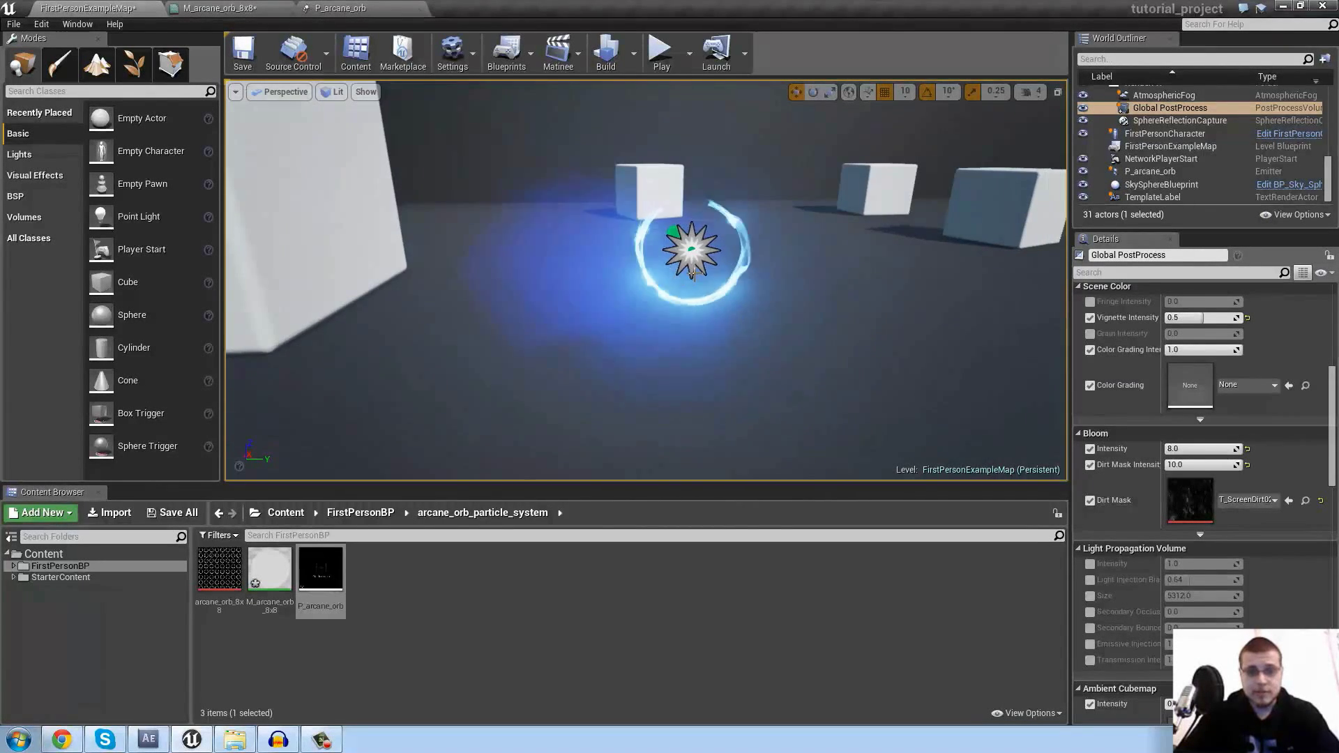
left_click(322, 6)
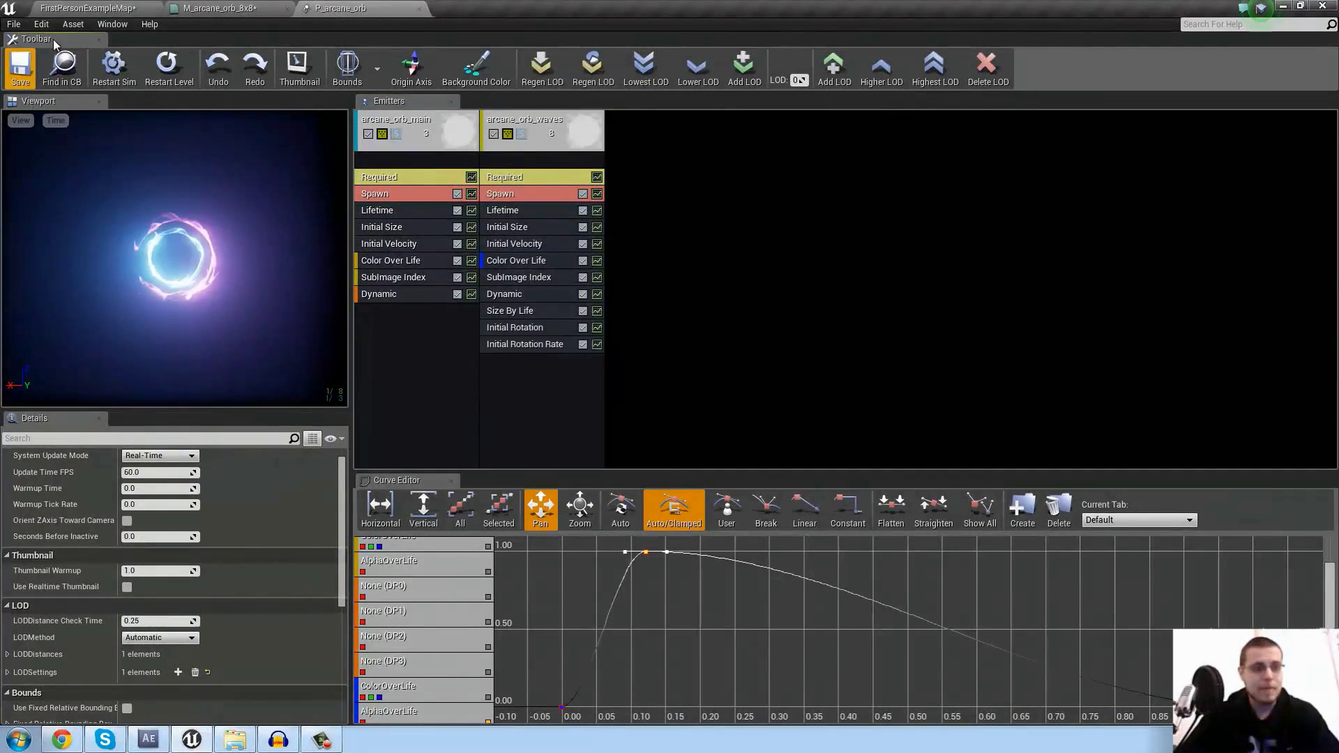
left_click(87, 9)
key("d")
mouse_move(645, 202)
right_mouse_down()
mouse_move(587, 192)
mouse_move(660, 208)
mouse_move(629, 202)
mouse_move(647, 205)
right_mouse_up()
key("w")
key("s")
key("w")
key("s")
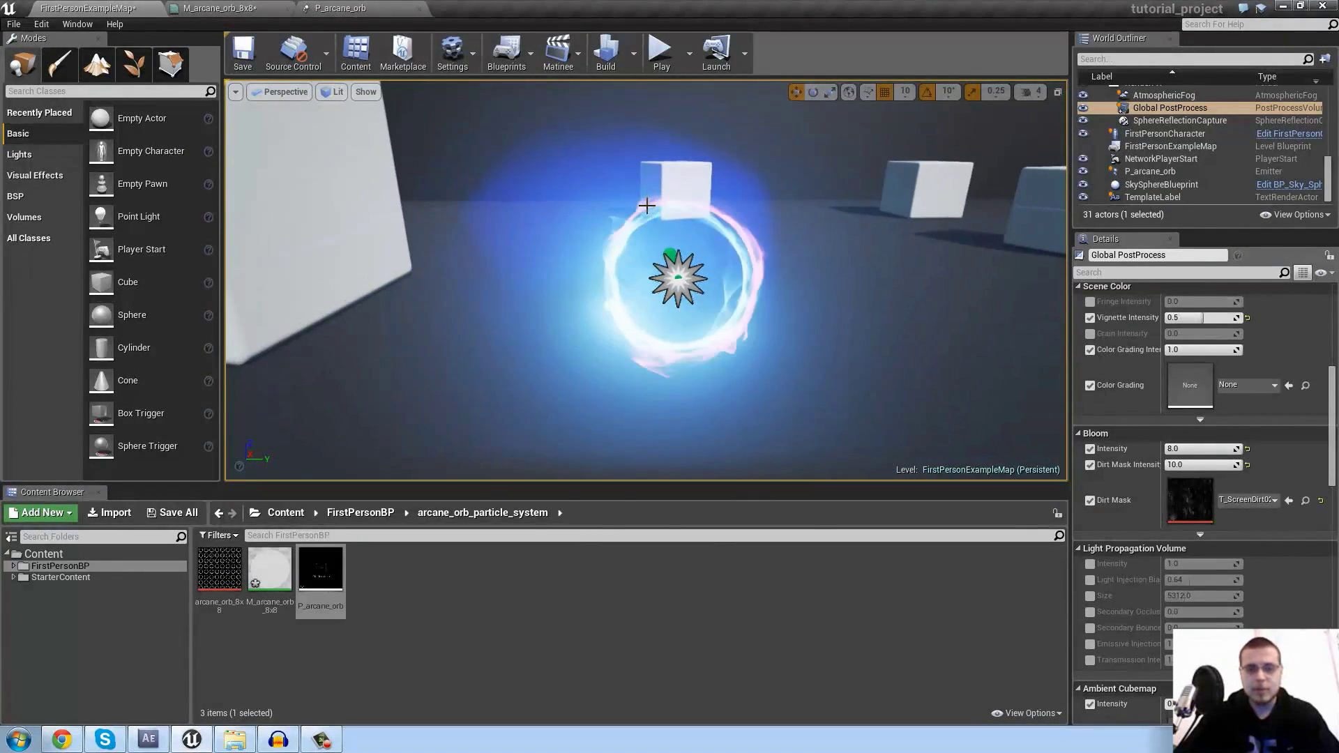